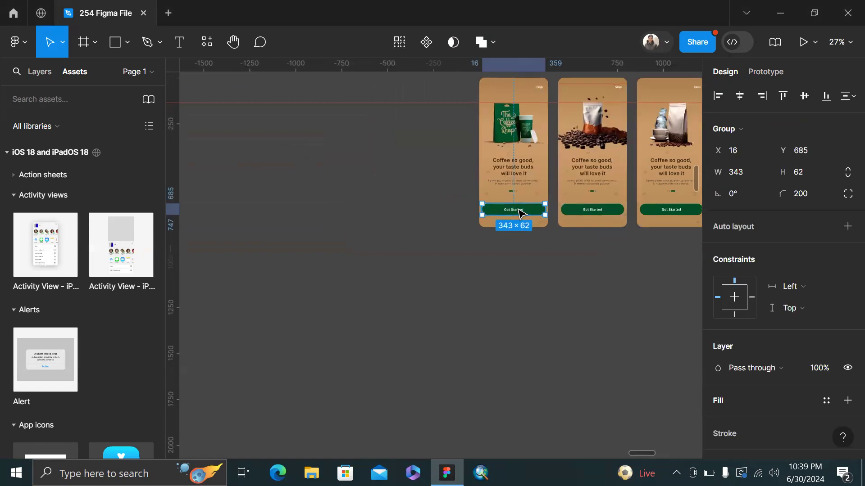
Alt-drag a copy of the Get Started button onto empty canvas and select it
{"action": "left_click_drag", "start_coordinate": [492, 213], "coordinate": [319, 209]}
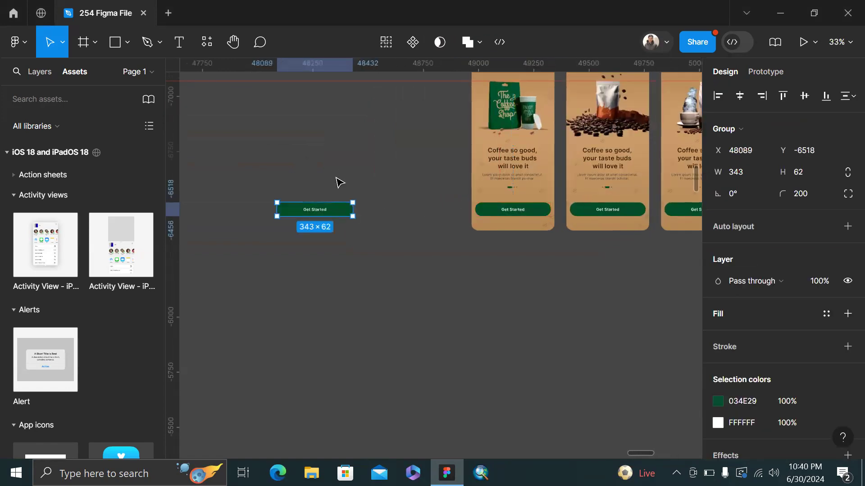
{"action": "left_click", "coordinate": [338, 184]}
{"action": "scroll", "coordinate": [333, 185], "scroll_direction": "up", "scroll_amount": 5}
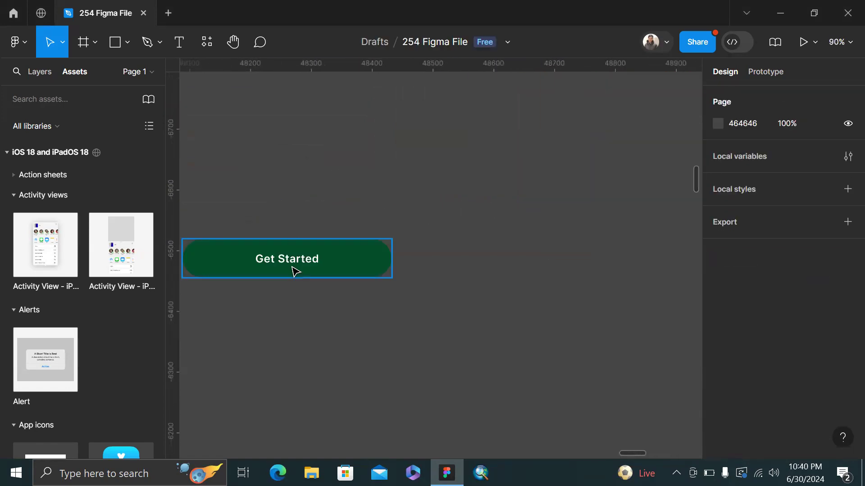
{"action": "left_click", "coordinate": [295, 271]}
{"action": "scroll", "coordinate": [295, 271], "scroll_direction": "down", "scroll_amount": 3}
{"action": "scroll", "coordinate": [405, 275], "scroll_direction": "right", "scroll_amount": 2}
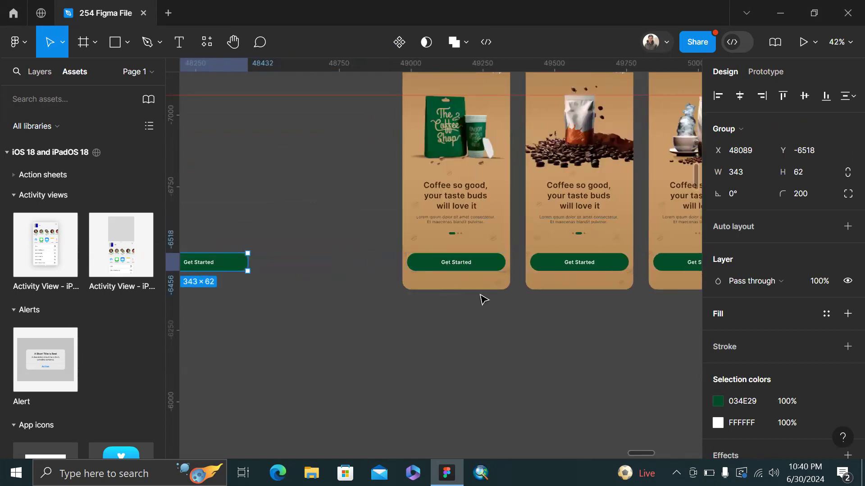
{"action": "scroll", "coordinate": [310, 233], "scroll_direction": "left", "scroll_amount": 3}
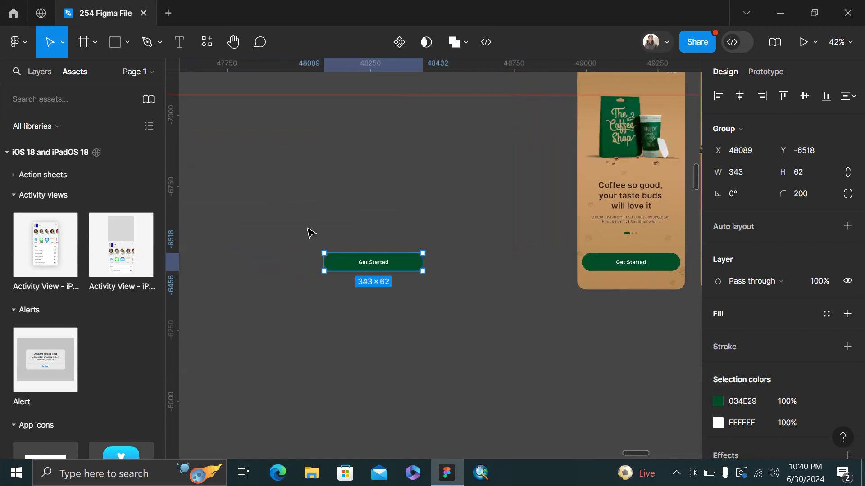
{"action": "scroll", "coordinate": [346, 225], "scroll_direction": "up", "scroll_amount": 2}
Stack three more copies below it 24 px apart, using Ctrl+D for the fourth
{"action": "left_click_drag", "start_coordinate": [373, 277], "coordinate": [367, 312]}
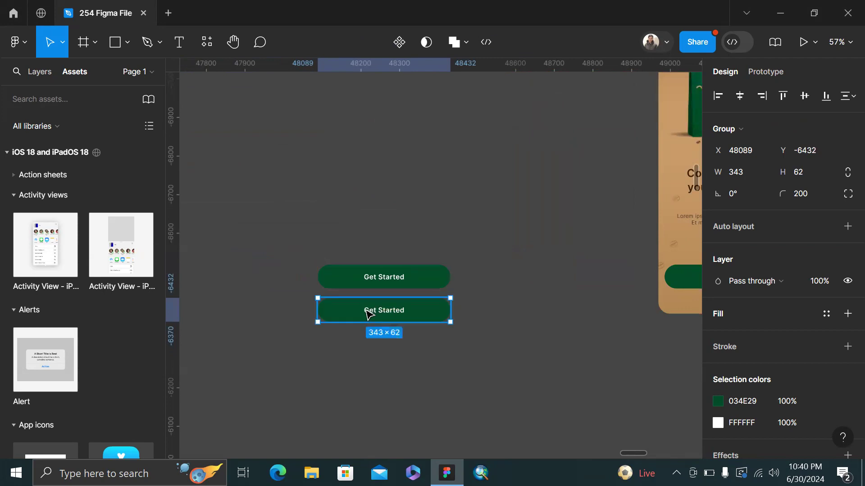
{"action": "scroll", "coordinate": [468, 235], "scroll_direction": "up", "scroll_amount": 3}
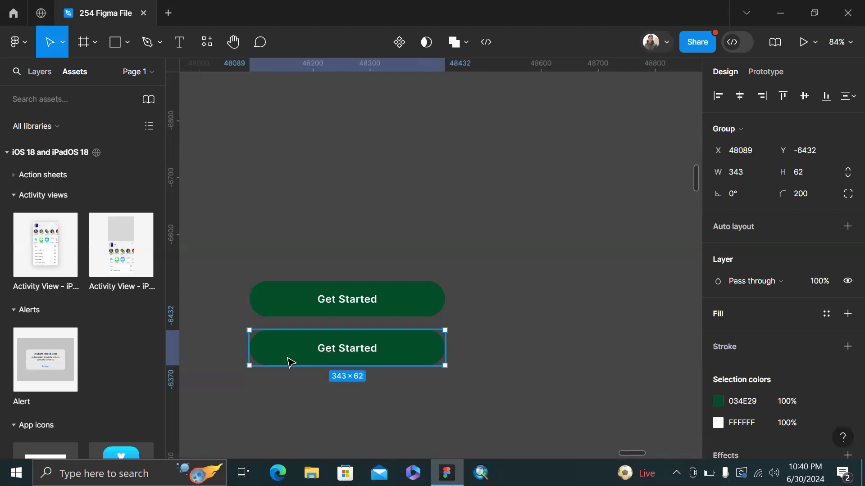
{"action": "scroll", "coordinate": [289, 362], "scroll_direction": "up", "scroll_amount": 3}
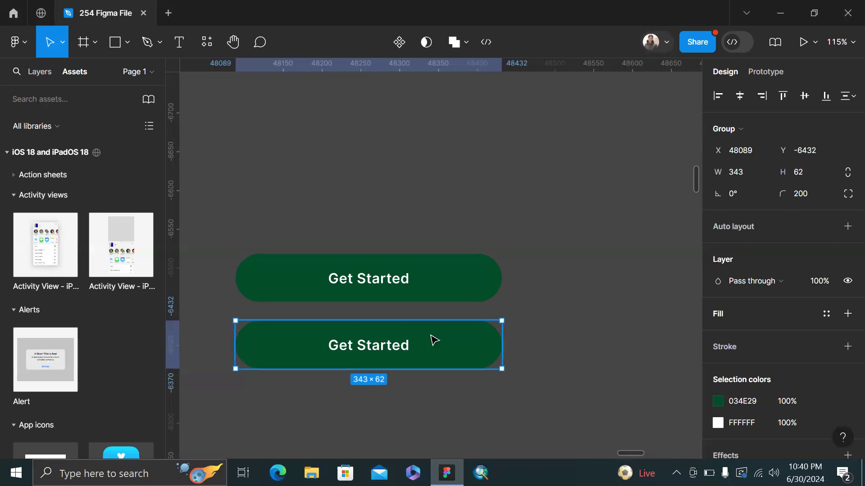
{"action": "scroll", "coordinate": [430, 335], "scroll_direction": "down", "scroll_amount": 3}
{"action": "left_click_drag", "start_coordinate": [404, 344], "coordinate": [400, 388]}
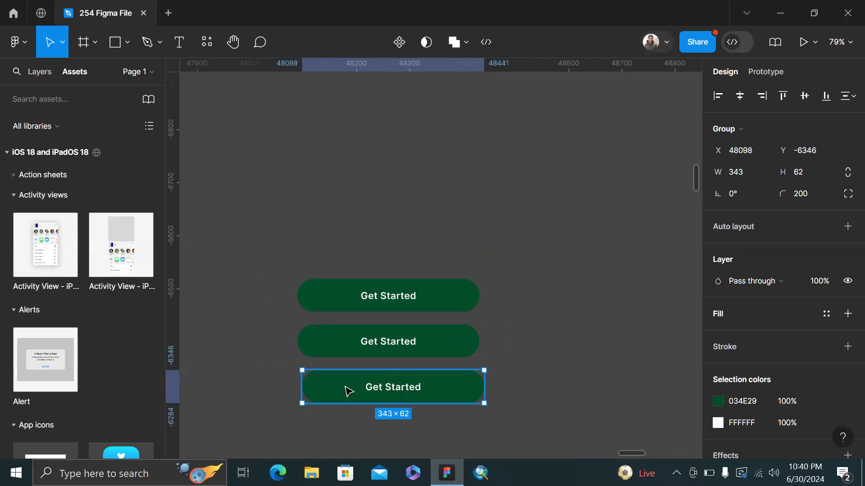
{"action": "scroll", "coordinate": [365, 391], "scroll_direction": "down", "scroll_amount": 2}
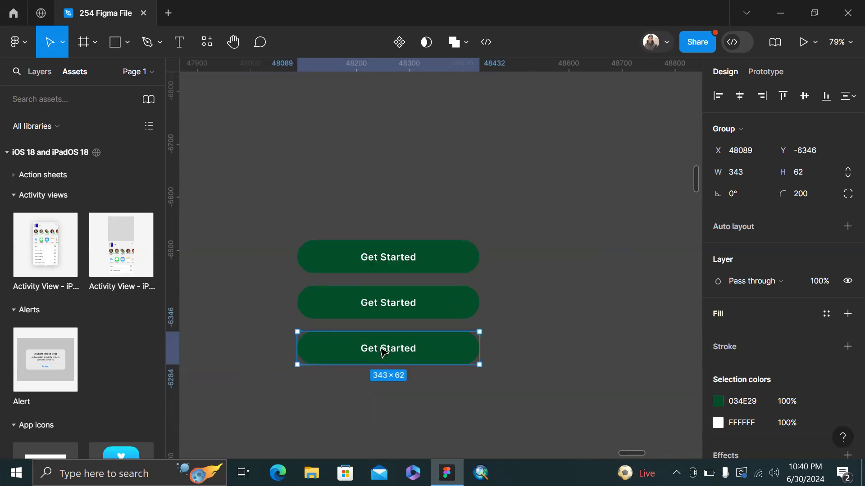
{"action": "key", "text": "ctrl+d"}
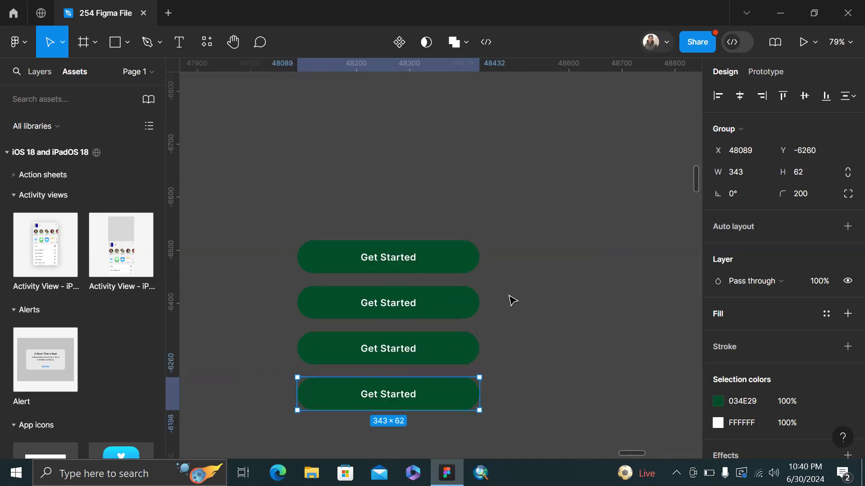
{"action": "scroll", "coordinate": [510, 299], "scroll_direction": "right", "scroll_amount": 5}
{"action": "scroll", "coordinate": [506, 299], "scroll_direction": "down", "scroll_amount": 4}
Draw a small 37×42 grey rectangle right of the buttons, then switch to the desktop
{"action": "left_click", "coordinate": [458, 307]}
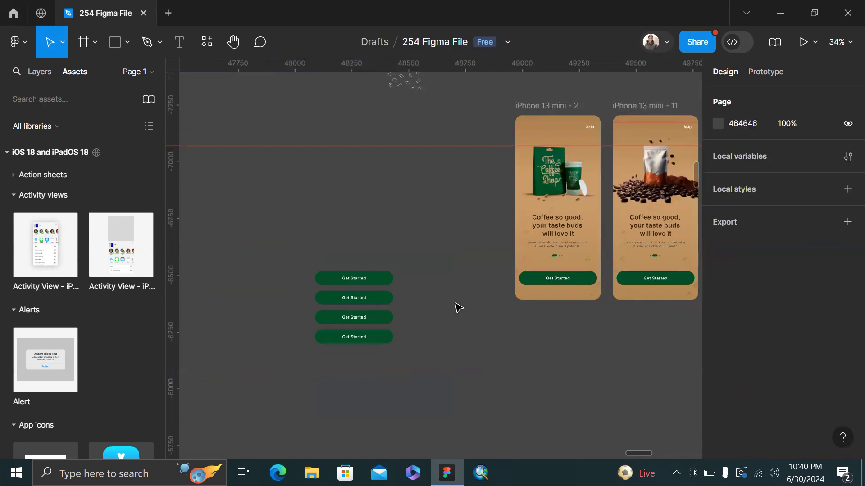
{"action": "scroll", "coordinate": [456, 307], "scroll_direction": "up", "scroll_amount": 4}
{"action": "scroll", "coordinate": [414, 170], "scroll_direction": "up", "scroll_amount": 4}
{"action": "scroll", "coordinate": [415, 171], "scroll_direction": "left", "scroll_amount": 3}
{"action": "scroll", "coordinate": [414, 171], "scroll_direction": "down", "scroll_amount": 2}
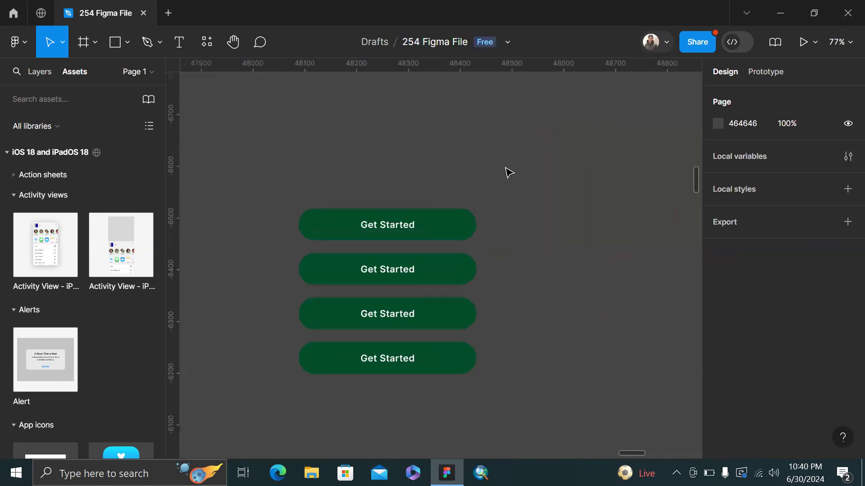
{"action": "key", "text": "r"}
{"action": "left_click_drag", "start_coordinate": [520, 219], "coordinate": [531, 231]}
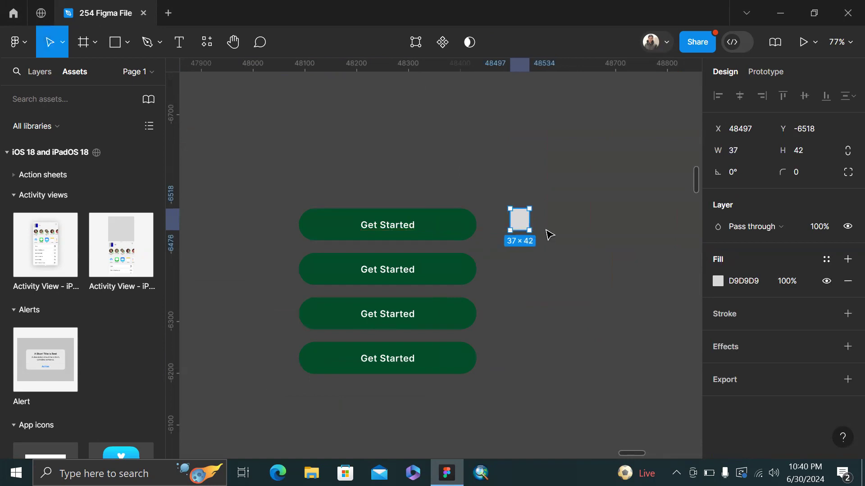
{"action": "scroll", "coordinate": [550, 234], "scroll_direction": "up", "scroll_amount": 1}
{"action": "left_click", "coordinate": [478, 192]}
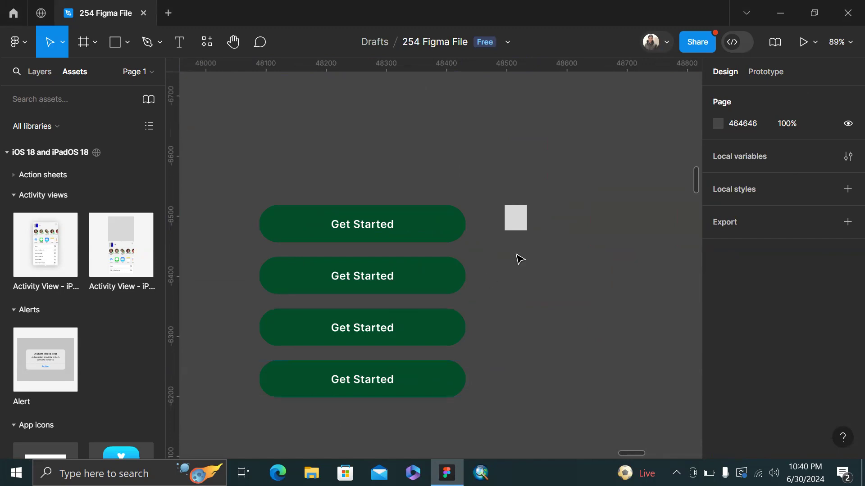
{"action": "key", "text": "ctrl+super+Right"}
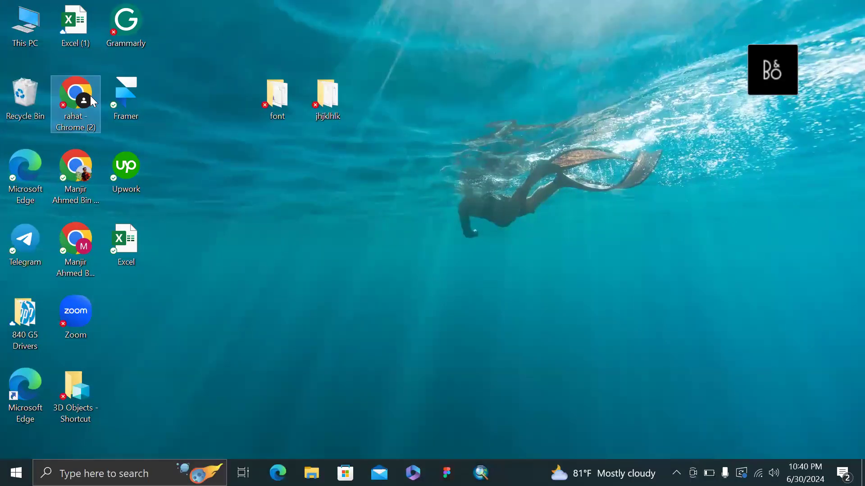
Open apple.com in a new Chrome window, visit the iPad Pro page, and return home
{"action": "double_click", "coordinate": [91, 96]}
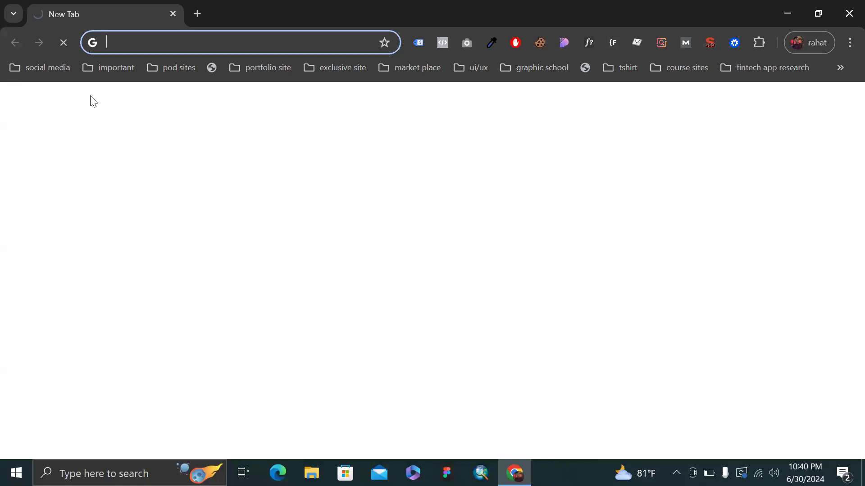
{"action": "type", "text": "ap"}
{"action": "key", "text": "Return"}
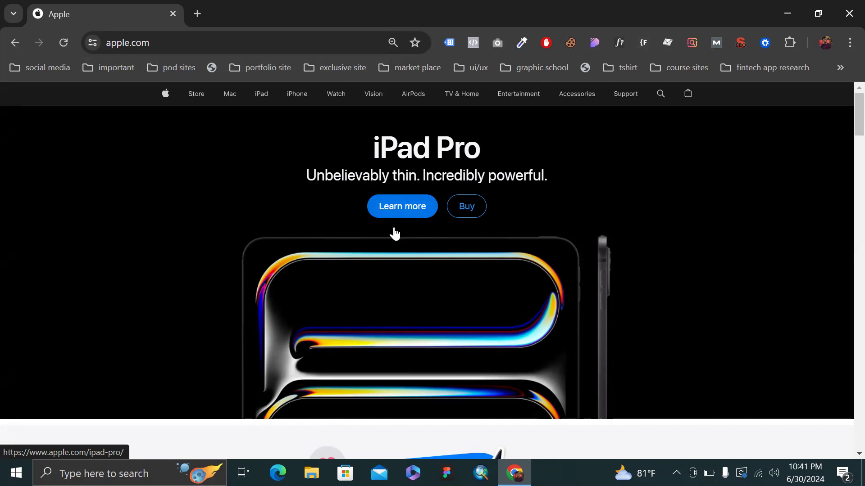
{"action": "left_click", "coordinate": [405, 204]}
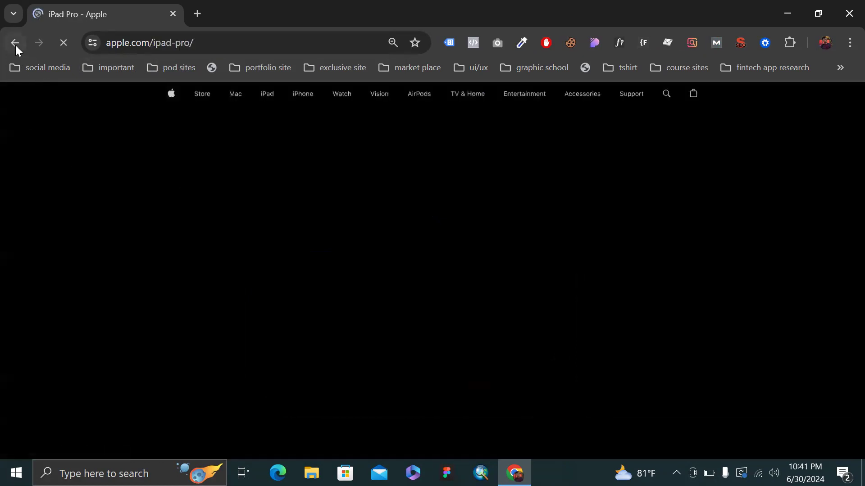
{"action": "left_click", "coordinate": [15, 44]}
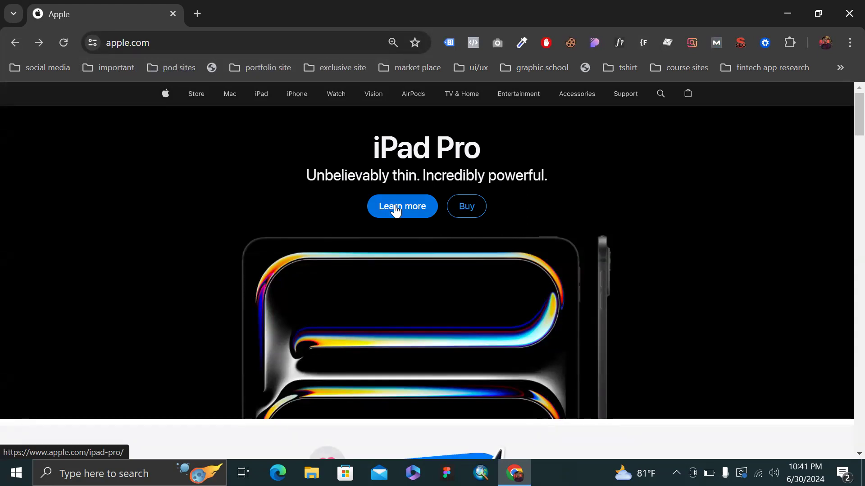
{"action": "scroll", "coordinate": [270, 159], "scroll_direction": "down", "scroll_amount": 1}
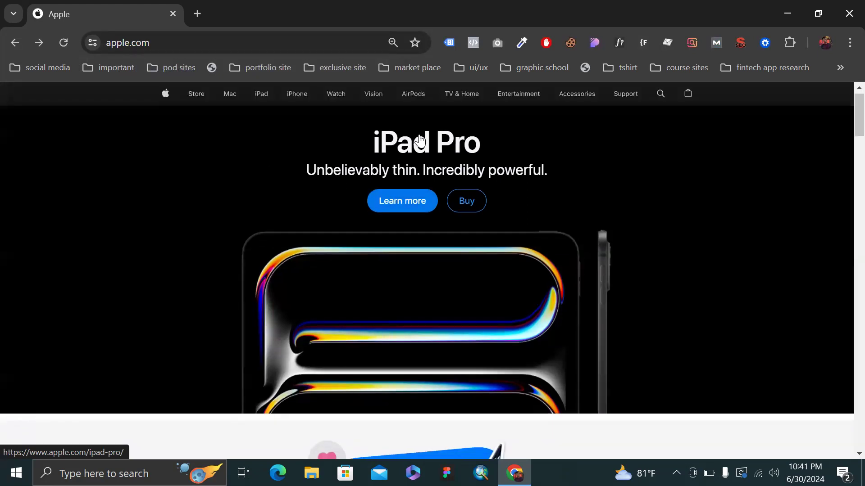
{"action": "scroll", "coordinate": [420, 141], "scroll_direction": "up", "scroll_amount": 1}
{"action": "scroll", "coordinate": [434, 186], "scroll_direction": "up", "scroll_amount": 3}
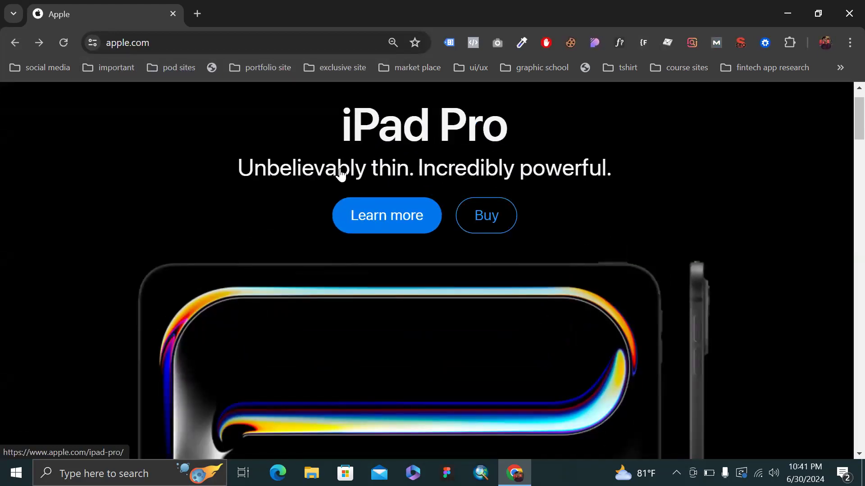
{"action": "scroll", "coordinate": [341, 175], "scroll_direction": "down", "scroll_amount": 2}
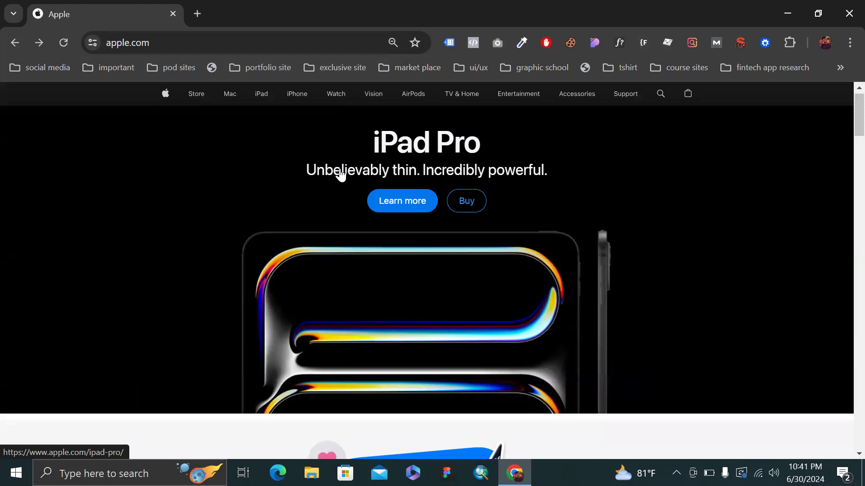
{"action": "left_click", "coordinate": [474, 205]}
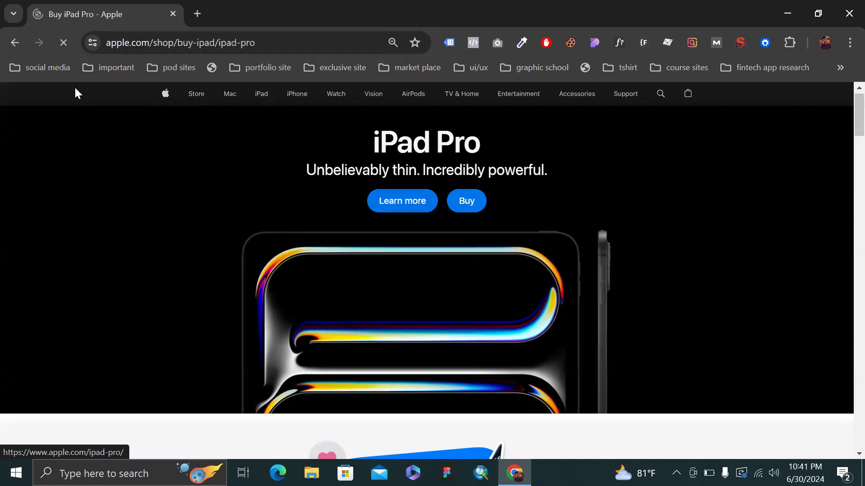
{"action": "left_click", "coordinate": [16, 44]}
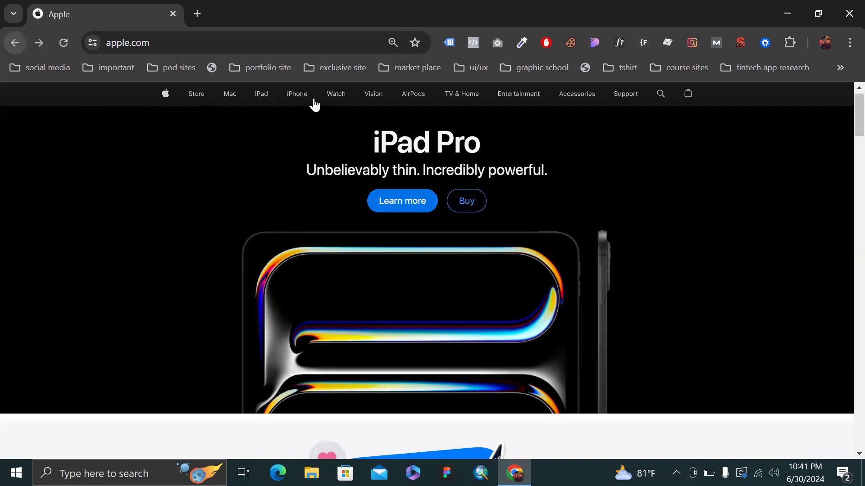
{"action": "left_click", "coordinate": [474, 205]}
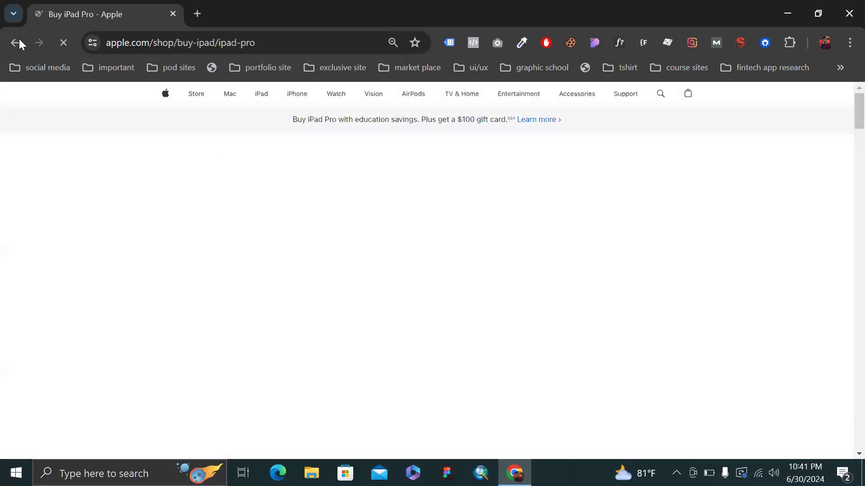
{"action": "left_click", "coordinate": [19, 40]}
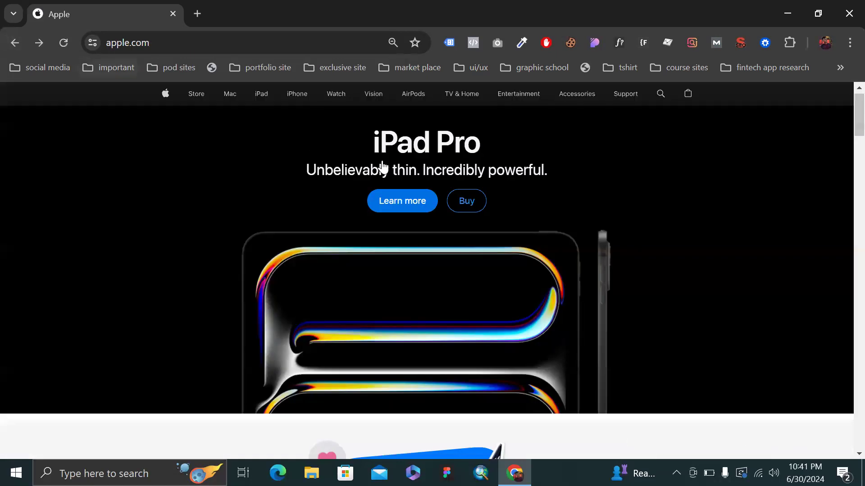
Scroll down to the iPhone section of apple.com and open Shop iPhone
{"action": "scroll", "coordinate": [384, 168], "scroll_direction": "down", "scroll_amount": 10}
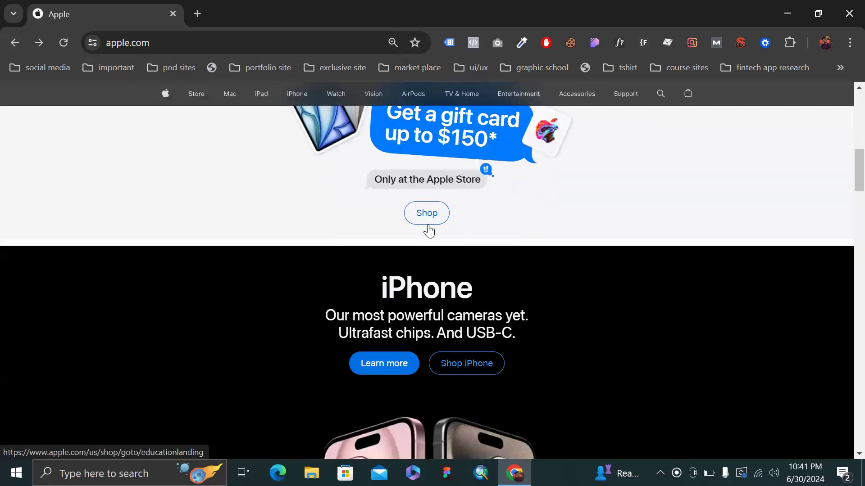
{"action": "scroll", "coordinate": [489, 246], "scroll_direction": "down", "scroll_amount": 1}
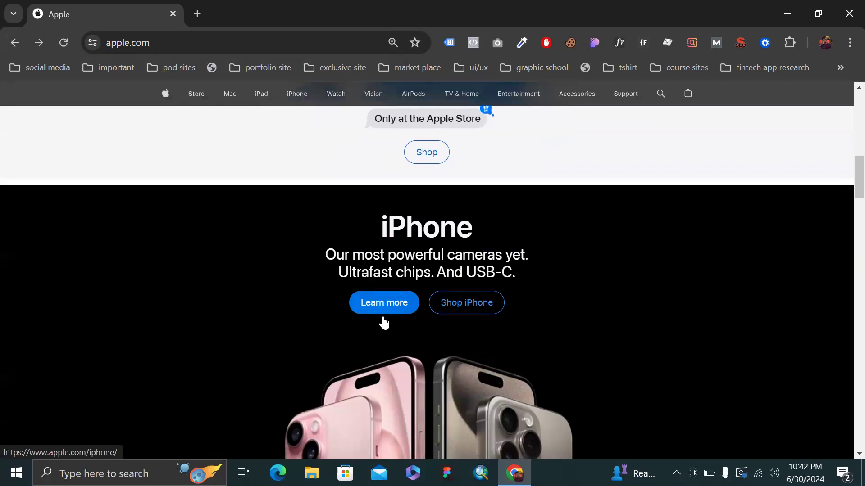
{"action": "scroll", "coordinate": [382, 324], "scroll_direction": "up", "scroll_amount": 10}
{"action": "scroll", "coordinate": [382, 331], "scroll_direction": "down", "scroll_amount": 6}
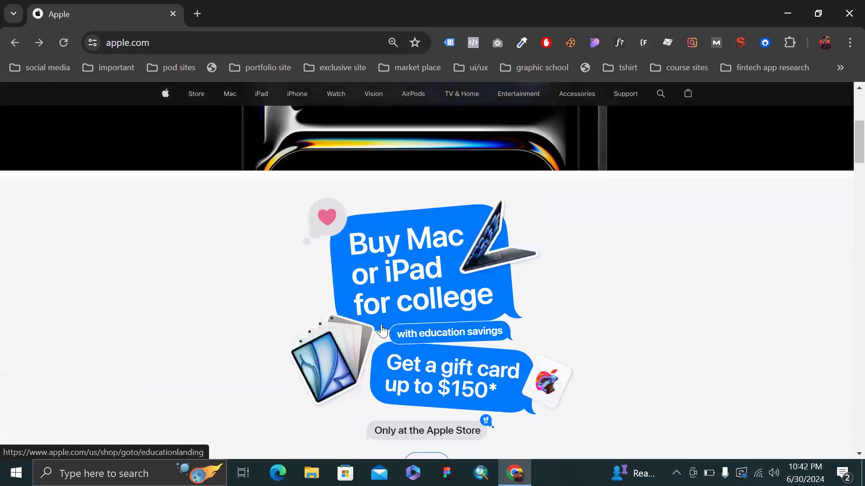
{"action": "scroll", "coordinate": [381, 331], "scroll_direction": "down", "scroll_amount": 12}
{"action": "scroll", "coordinate": [381, 332], "scroll_direction": "up", "scroll_amount": 11}
{"action": "scroll", "coordinate": [385, 347], "scroll_direction": "down", "scroll_amount": 3}
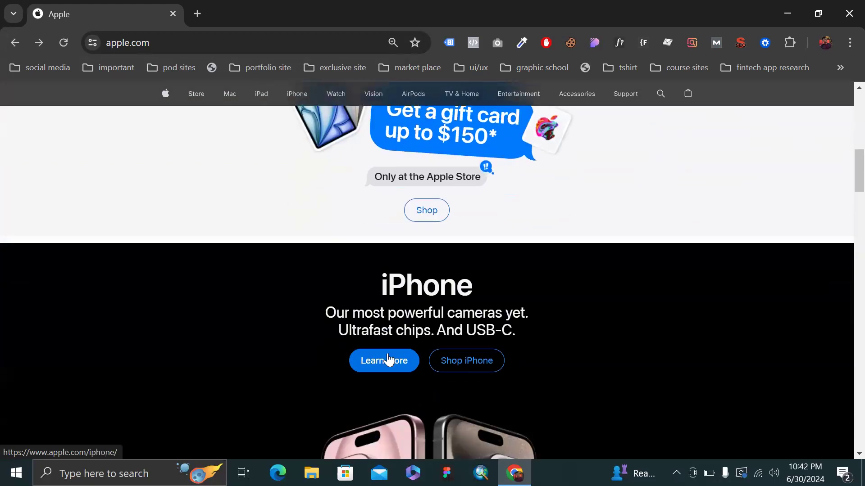
{"action": "left_click", "coordinate": [458, 363]}
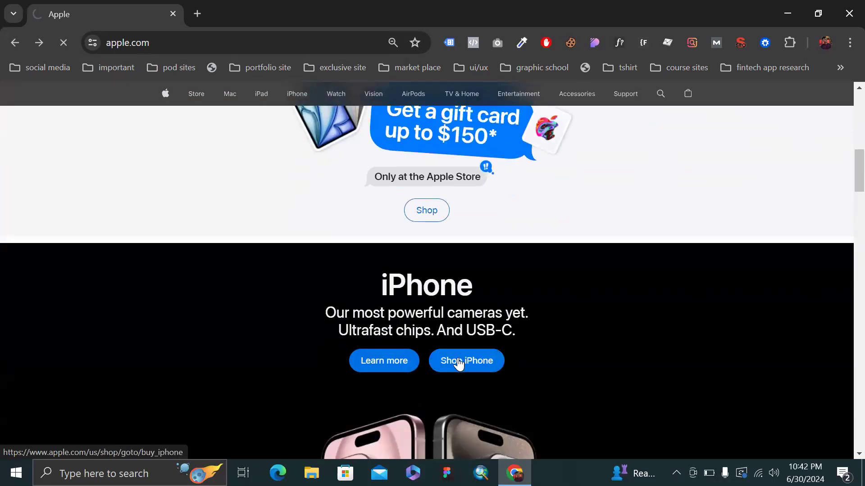
Open the iPhone 15 Pro 'Take a closer look' overlay and read through its details
{"action": "scroll", "coordinate": [458, 360], "scroll_direction": "down", "scroll_amount": 8}
{"action": "scroll", "coordinate": [276, 277], "scroll_direction": "up", "scroll_amount": 4}
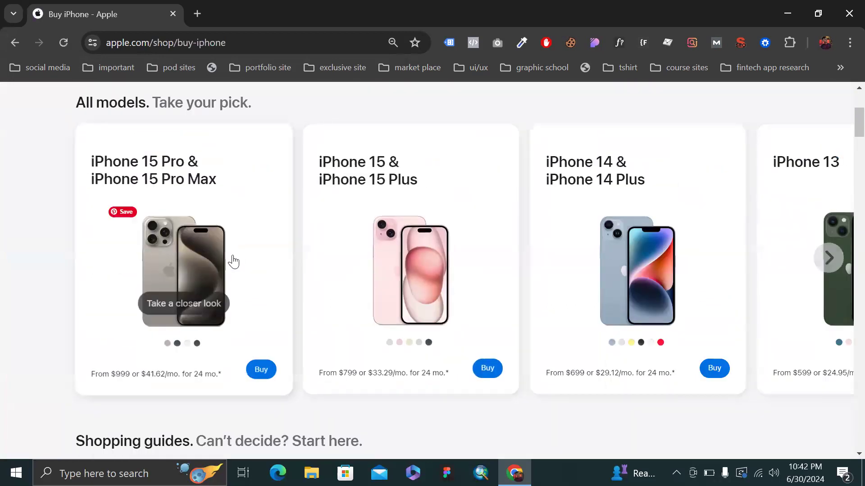
{"action": "left_click", "coordinate": [233, 261]}
{"action": "scroll", "coordinate": [432, 207], "scroll_direction": "down", "scroll_amount": 3}
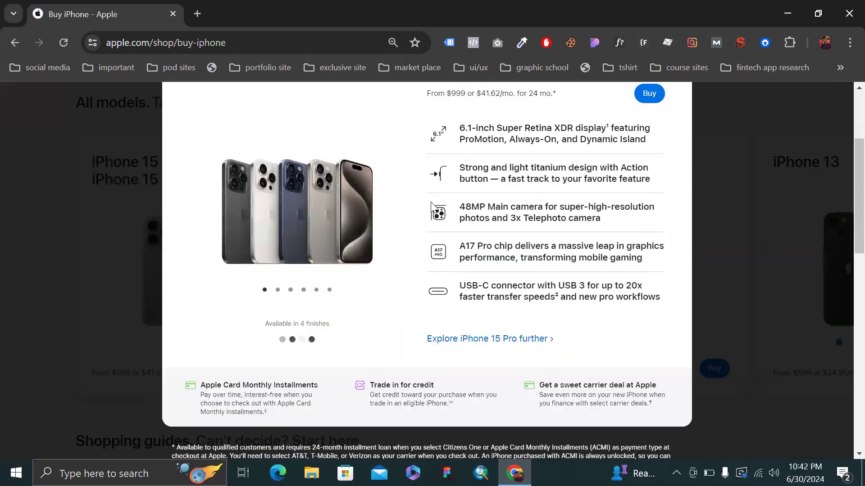
{"action": "scroll", "coordinate": [465, 282], "scroll_direction": "down", "scroll_amount": 7}
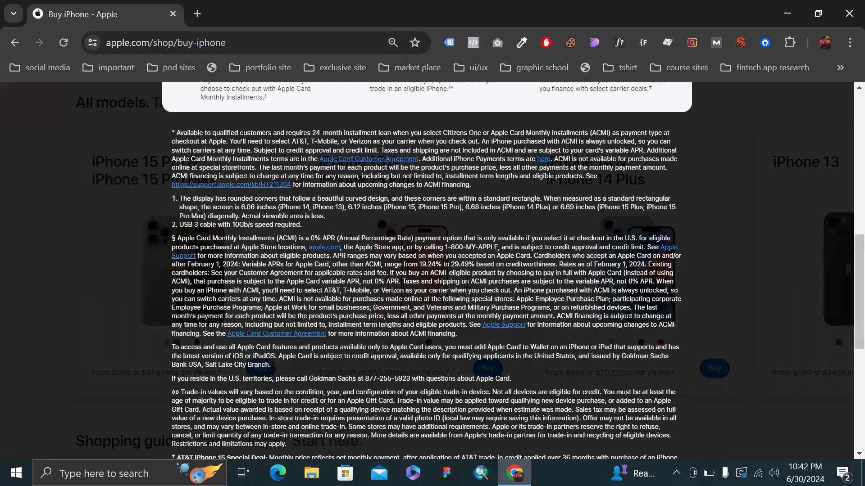
{"action": "scroll", "coordinate": [466, 283], "scroll_direction": "up", "scroll_amount": 10}
Start the iPhone 15 Pro purchase and settle on the 15 Pro after briefly trying Pro Max
{"action": "left_click", "coordinate": [642, 252]}
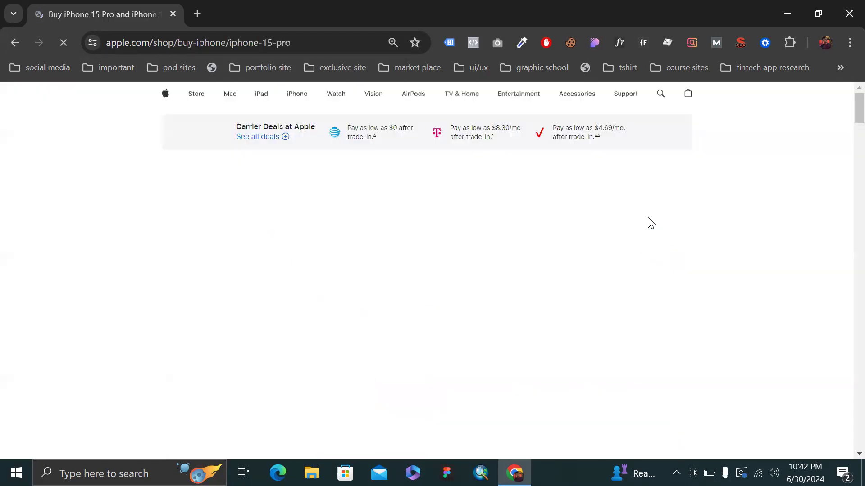
{"action": "scroll", "coordinate": [647, 223], "scroll_direction": "down", "scroll_amount": 4}
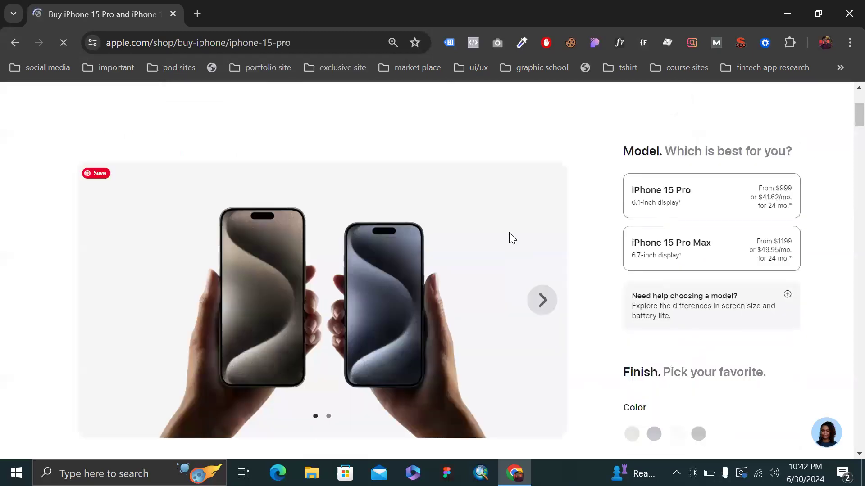
{"action": "scroll", "coordinate": [509, 233], "scroll_direction": "down", "scroll_amount": 5}
{"action": "scroll", "coordinate": [509, 233], "scroll_direction": "up", "scroll_amount": 1}
{"action": "scroll", "coordinate": [595, 253], "scroll_direction": "down", "scroll_amount": 1}
{"action": "scroll", "coordinate": [680, 249], "scroll_direction": "up", "scroll_amount": 1}
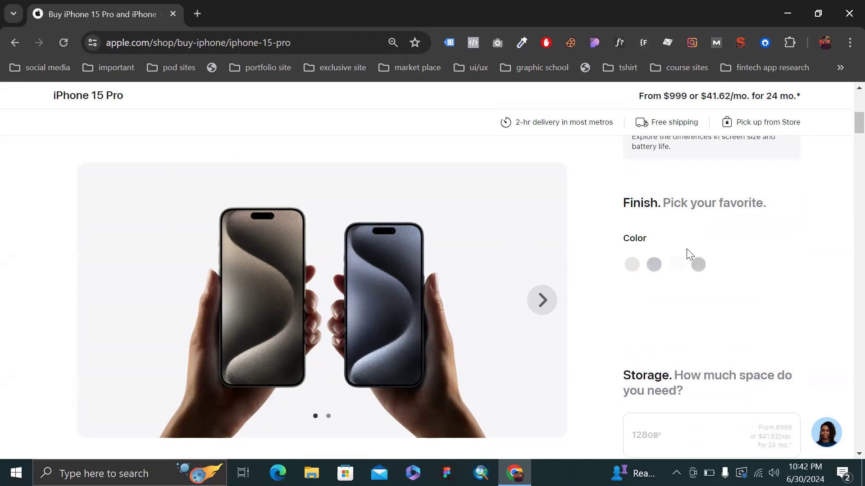
{"action": "scroll", "coordinate": [651, 238], "scroll_direction": "up", "scroll_amount": 2}
{"action": "scroll", "coordinate": [643, 332], "scroll_direction": "down", "scroll_amount": 4}
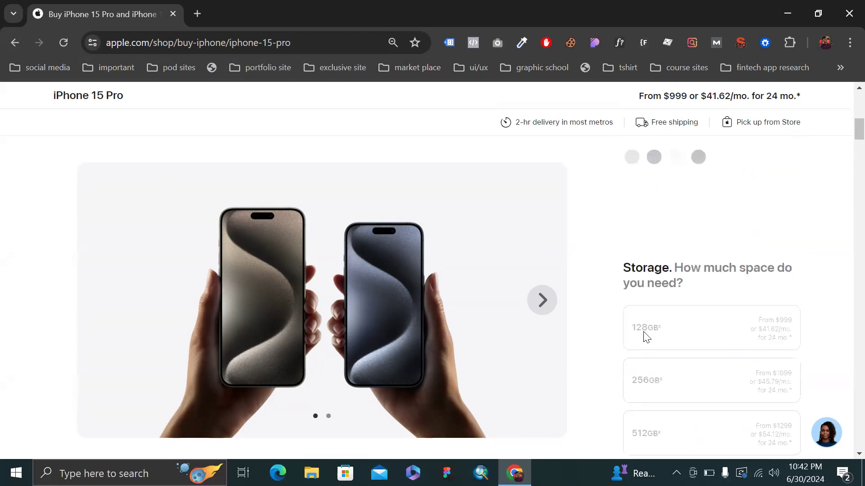
{"action": "scroll", "coordinate": [620, 378], "scroll_direction": "down", "scroll_amount": 3}
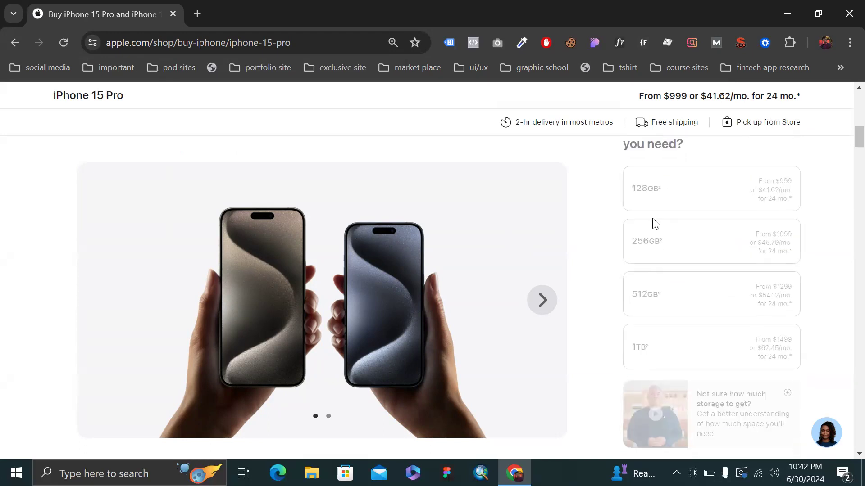
{"action": "scroll", "coordinate": [703, 250], "scroll_direction": "up", "scroll_amount": 8}
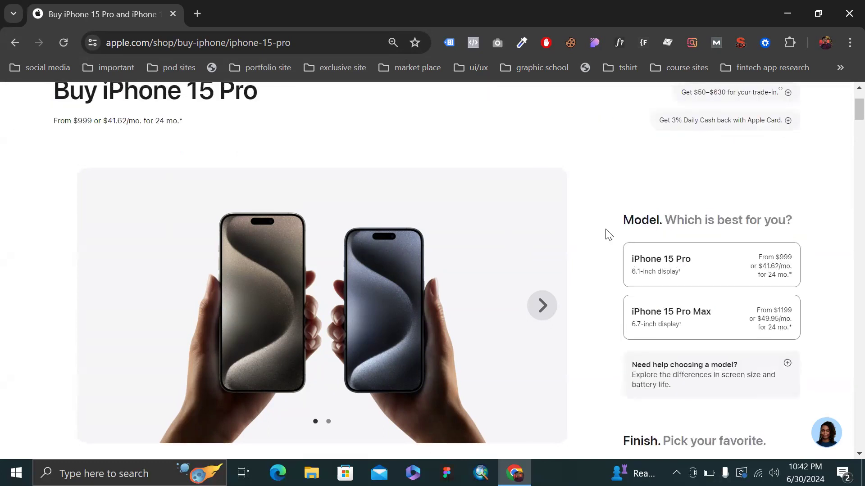
{"action": "left_click", "coordinate": [652, 259]}
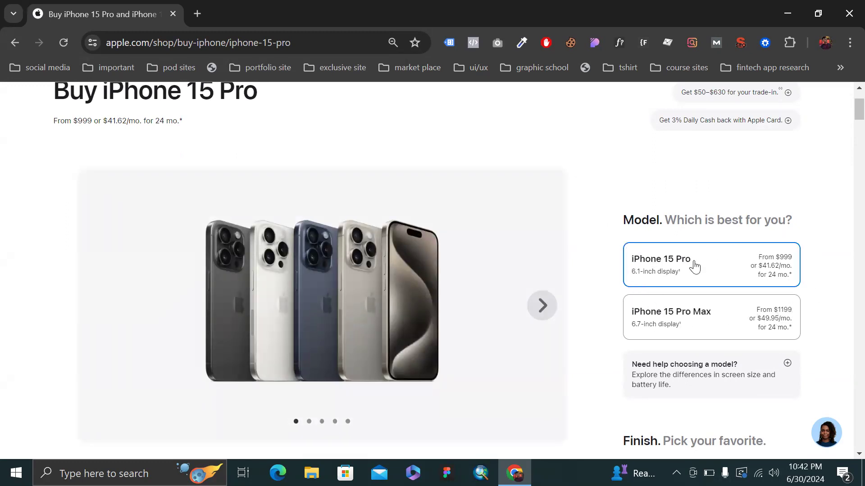
{"action": "left_click", "coordinate": [673, 324]}
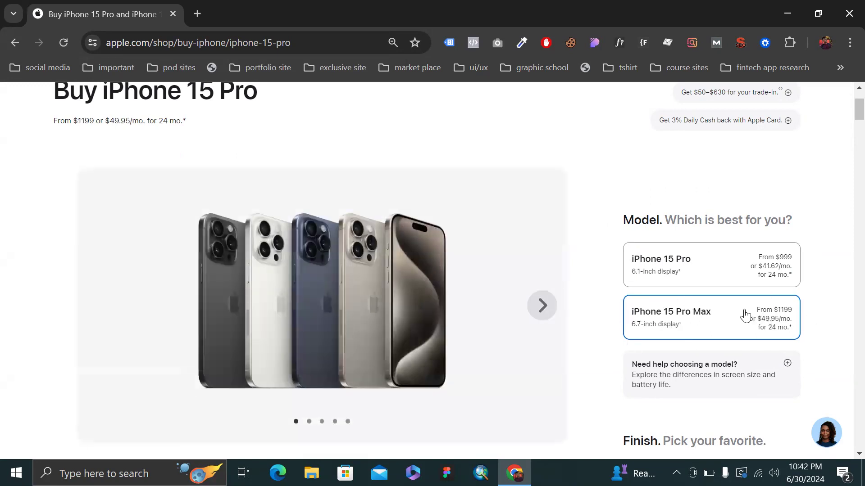
{"action": "left_click", "coordinate": [667, 278]}
Choose the Blue Titanium finish and 256GB storage for $1099
{"action": "scroll", "coordinate": [532, 175], "scroll_direction": "up", "scroll_amount": 2}
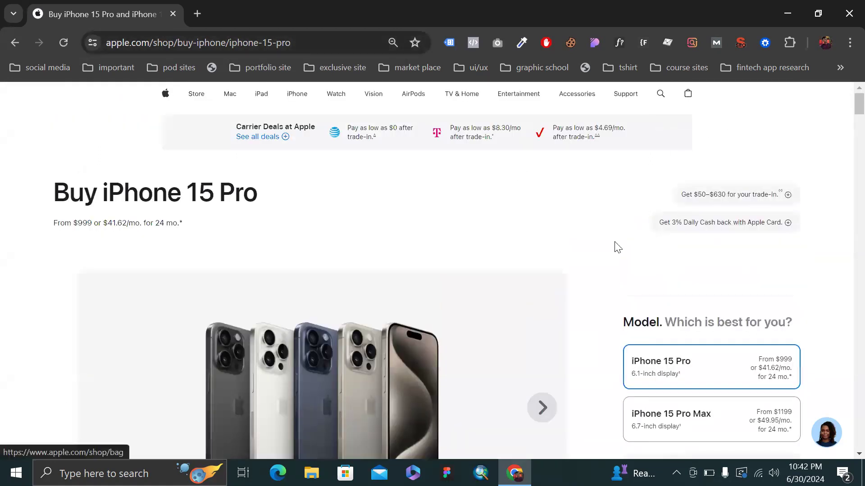
{"action": "scroll", "coordinate": [614, 245], "scroll_direction": "down", "scroll_amount": 12}
{"action": "scroll", "coordinate": [701, 216], "scroll_direction": "up", "scroll_amount": 5}
{"action": "left_click", "coordinate": [654, 208]}
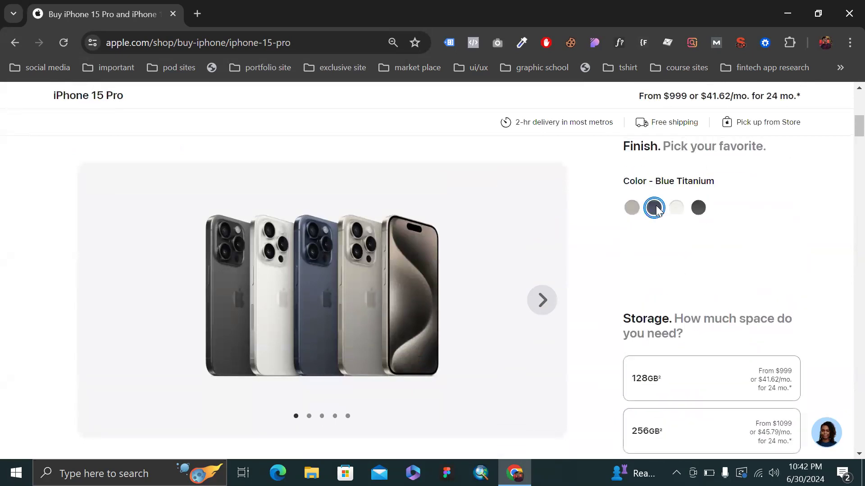
{"action": "scroll", "coordinate": [699, 247], "scroll_direction": "down", "scroll_amount": 4}
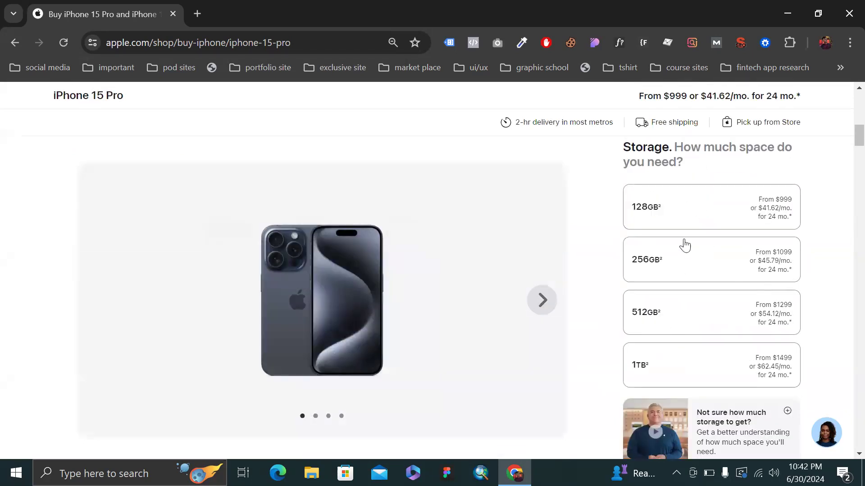
{"action": "left_click", "coordinate": [679, 258]}
Add a smartphone trade-in and pick iPhone 12 as the trade-in model
{"action": "scroll", "coordinate": [681, 260], "scroll_direction": "down", "scroll_amount": 5}
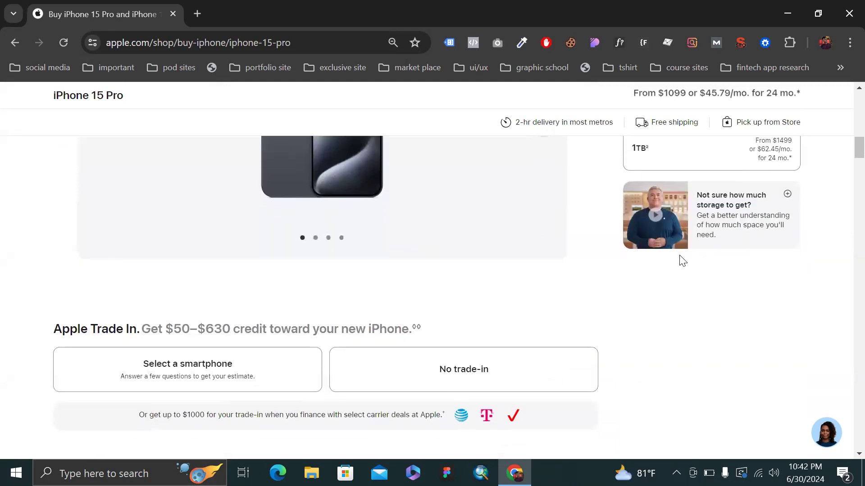
{"action": "scroll", "coordinate": [205, 284], "scroll_direction": "down", "scroll_amount": 2}
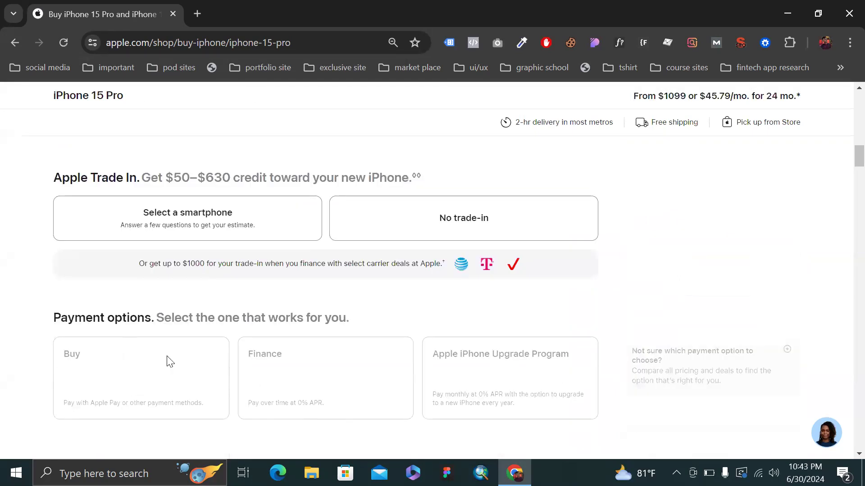
{"action": "scroll", "coordinate": [574, 305], "scroll_direction": "up", "scroll_amount": 1}
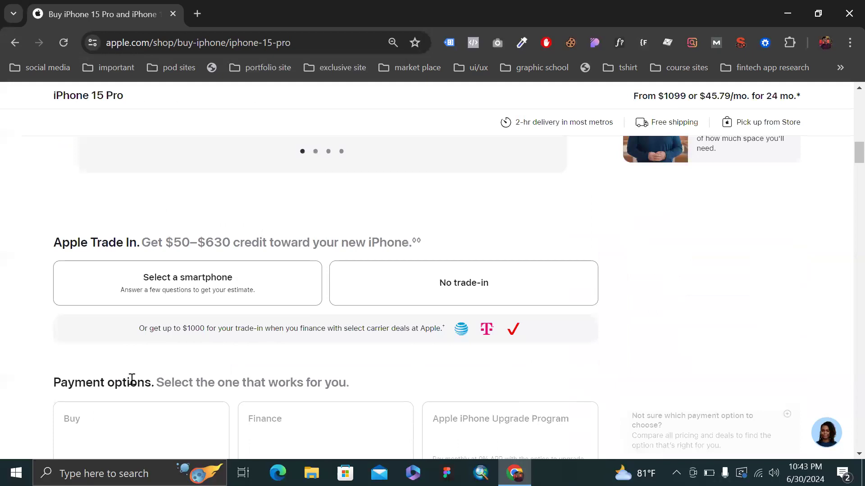
{"action": "scroll", "coordinate": [557, 288], "scroll_direction": "down", "scroll_amount": 1}
{"action": "scroll", "coordinate": [567, 275], "scroll_direction": "up", "scroll_amount": 5}
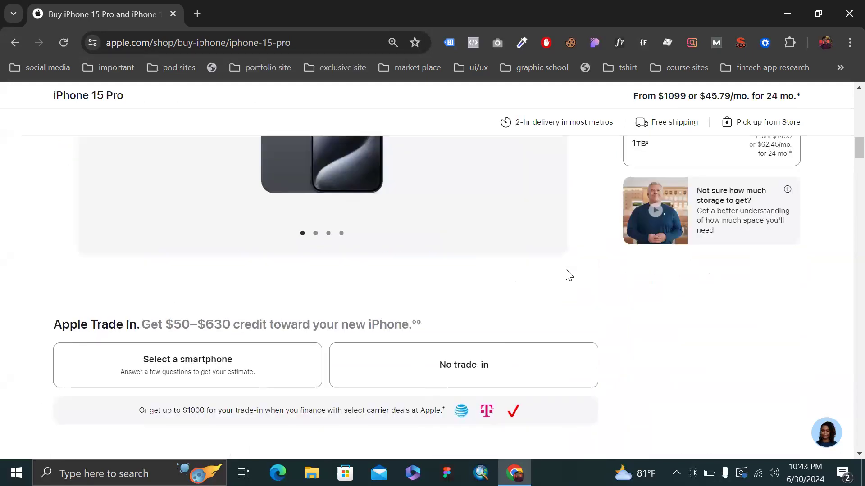
{"action": "scroll", "coordinate": [765, 194], "scroll_direction": "up", "scroll_amount": 4}
{"action": "scroll", "coordinate": [766, 194], "scroll_direction": "down", "scroll_amount": 7}
{"action": "scroll", "coordinate": [764, 194], "scroll_direction": "down", "scroll_amount": 5}
{"action": "scroll", "coordinate": [764, 194], "scroll_direction": "up", "scroll_amount": 2}
{"action": "scroll", "coordinate": [765, 194], "scroll_direction": "down", "scroll_amount": 2}
{"action": "scroll", "coordinate": [769, 200], "scroll_direction": "up", "scroll_amount": 1}
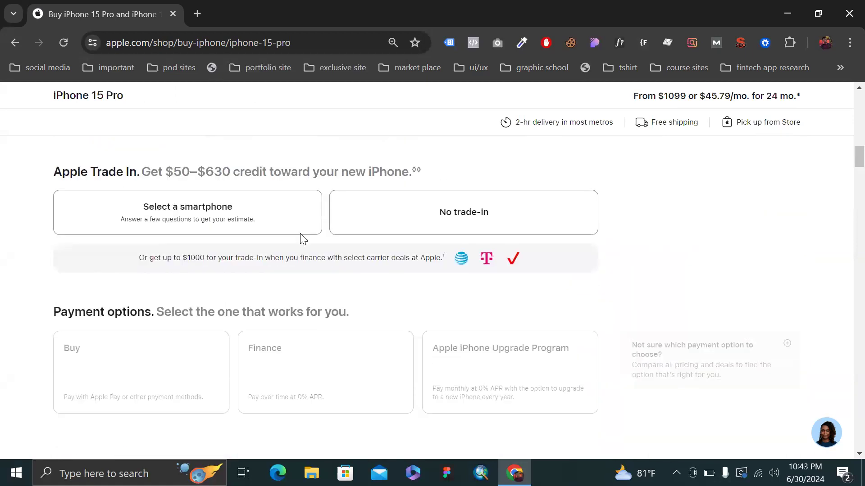
{"action": "left_click", "coordinate": [223, 229]}
{"action": "left_click", "coordinate": [197, 301]}
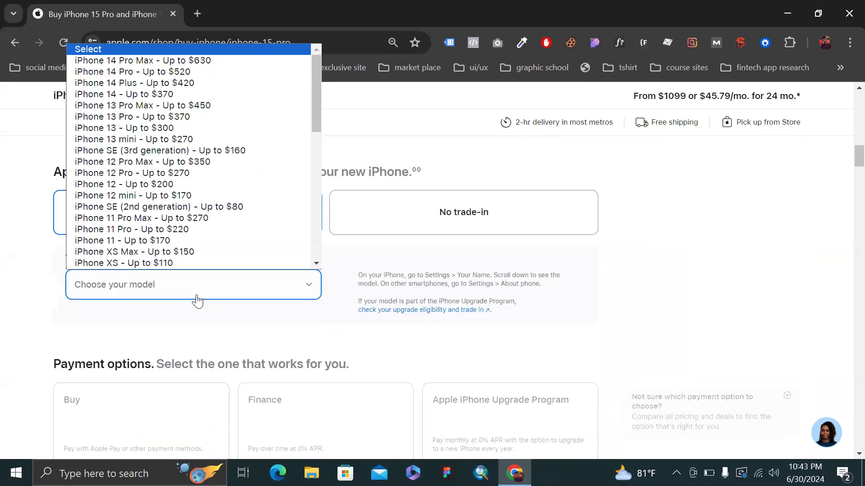
{"action": "left_click", "coordinate": [181, 182]}
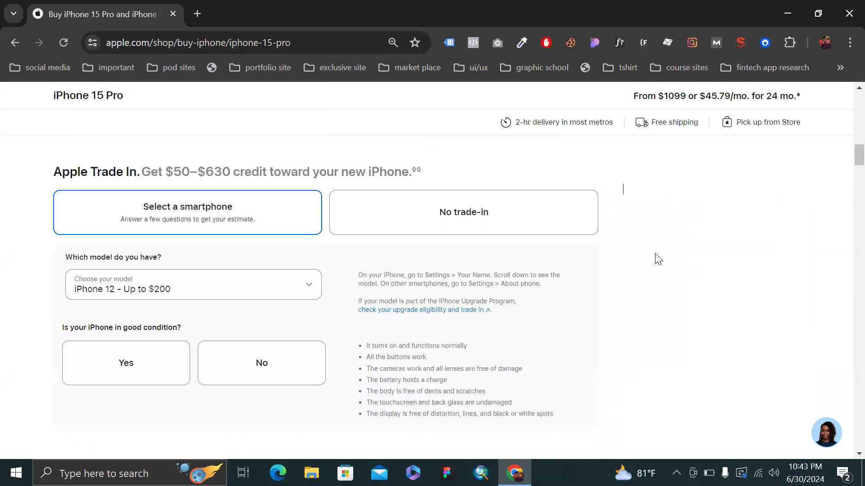
{"action": "scroll", "coordinate": [372, 272], "scroll_direction": "down", "scroll_amount": 4}
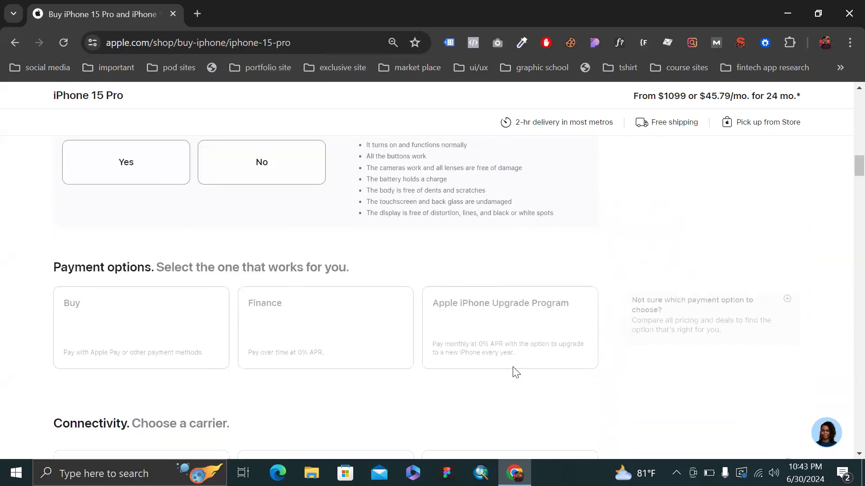
{"action": "scroll", "coordinate": [477, 358], "scroll_direction": "down", "scroll_amount": 3}
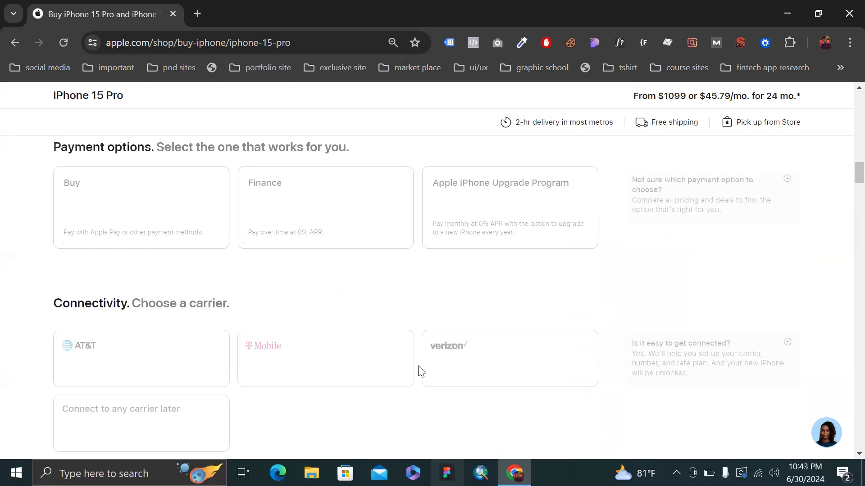
{"action": "scroll", "coordinate": [565, 218], "scroll_direction": "up", "scroll_amount": 10}
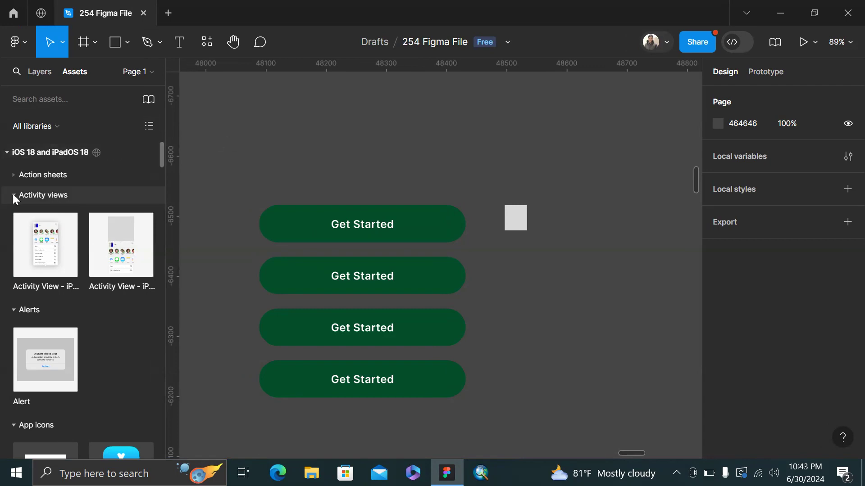
Glance at the Community profile, then return to the 254 Figma File's assets list
{"action": "left_click", "coordinate": [41, 14]}
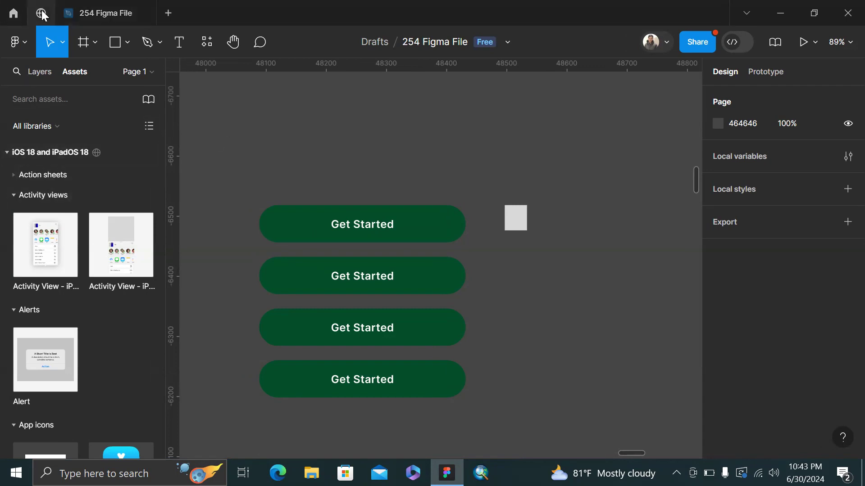
{"action": "left_click", "coordinate": [114, 3]}
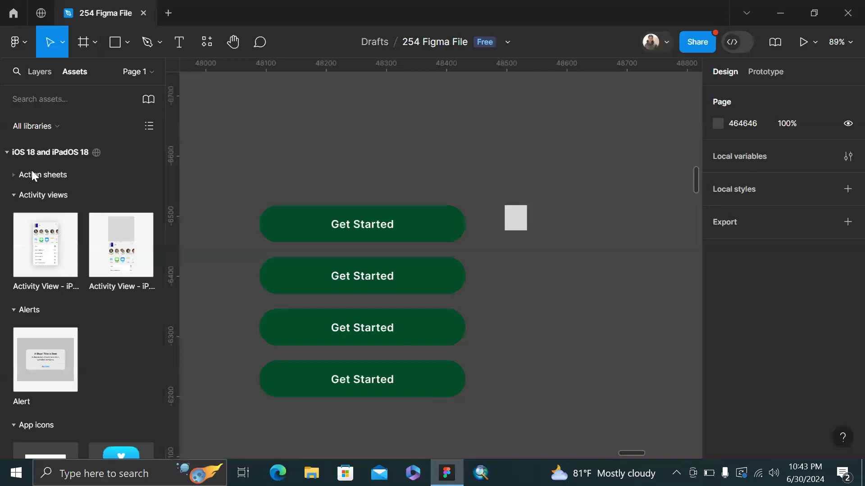
{"action": "left_click", "coordinate": [44, 72]}
{"action": "left_click", "coordinate": [68, 73]}
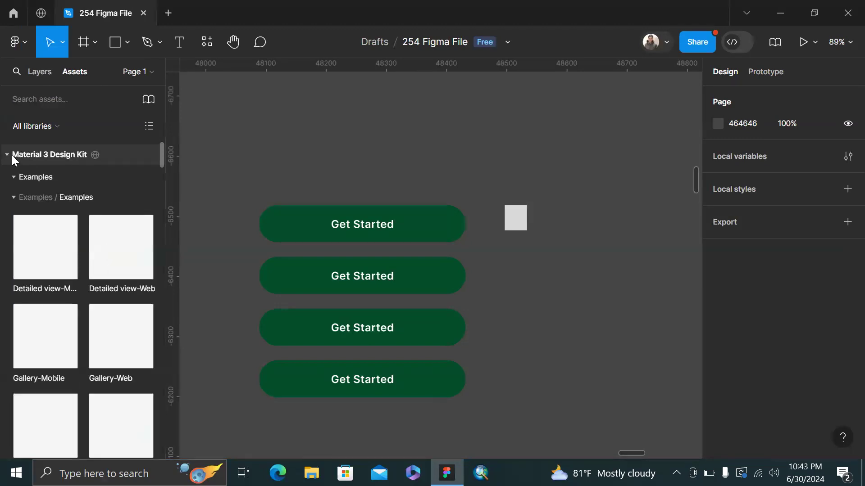
Collapse Material 3 Design Kit and Simple Design System, then browse the iOS 18 and iPadOS 18 library
{"action": "left_click", "coordinate": [12, 158]}
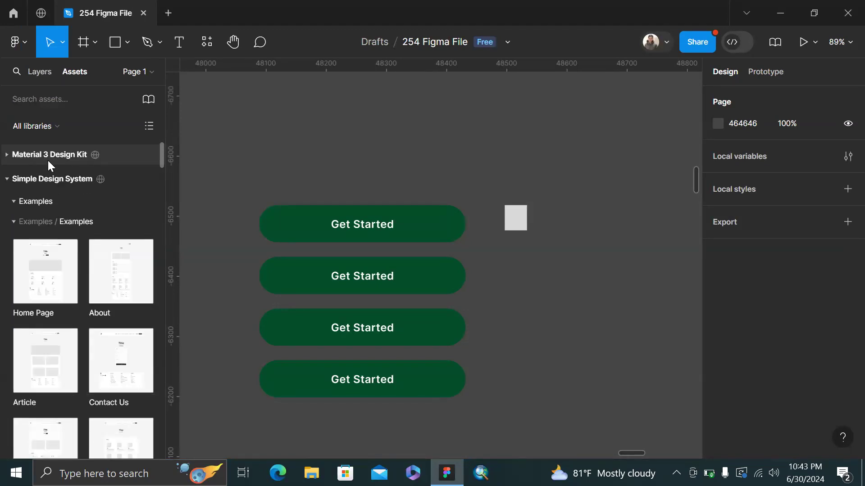
{"action": "left_click", "coordinate": [8, 179]}
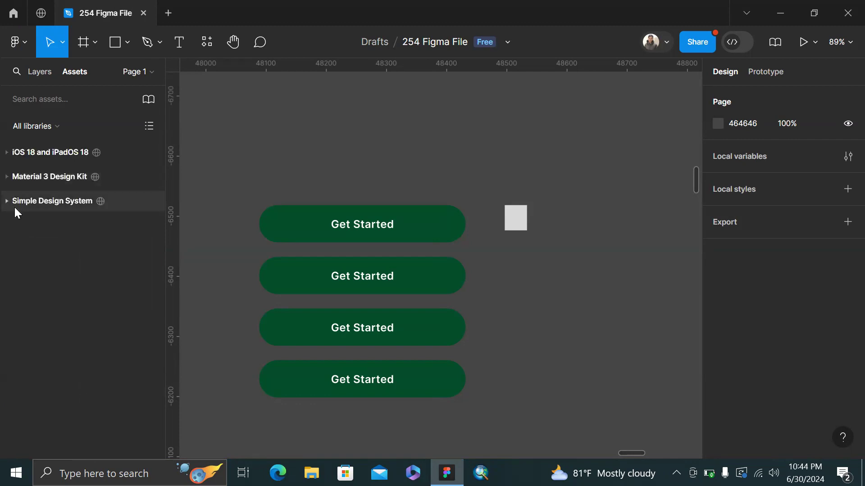
{"action": "left_click", "coordinate": [46, 133]}
{"action": "left_click", "coordinate": [66, 142]}
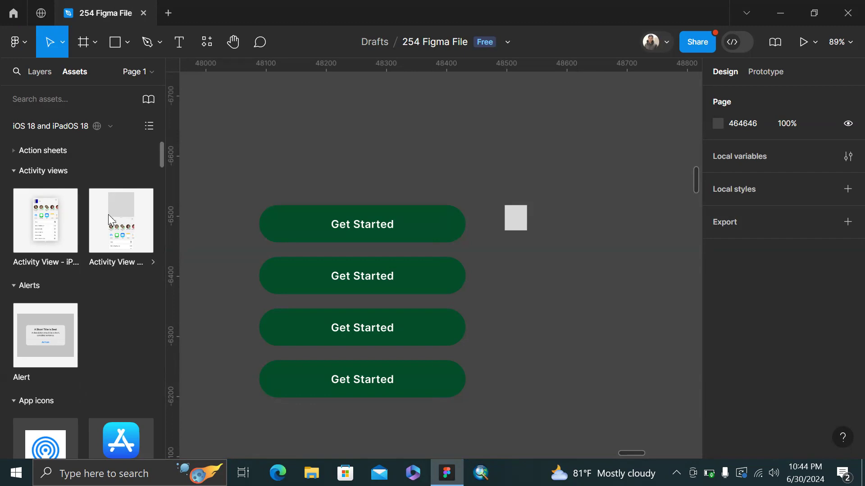
{"action": "scroll", "coordinate": [108, 215], "scroll_direction": "down", "scroll_amount": 5}
{"action": "scroll", "coordinate": [109, 214], "scroll_direction": "down", "scroll_amount": 10}
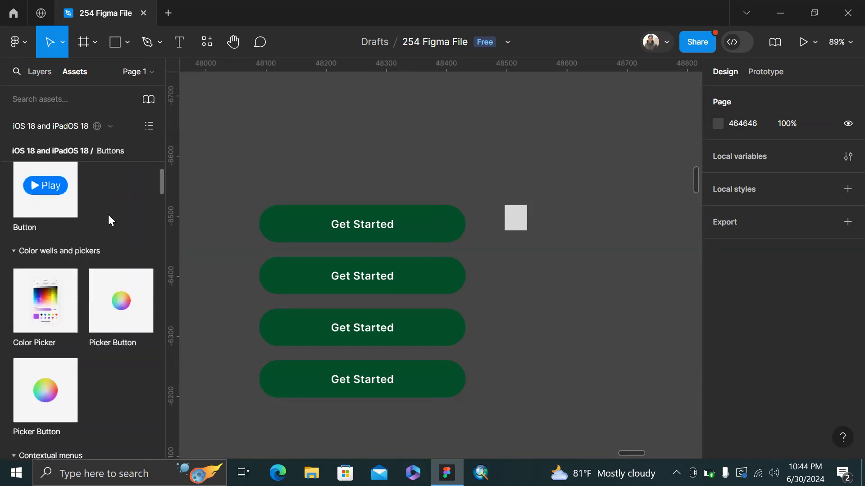
{"action": "scroll", "coordinate": [109, 214], "scroll_direction": "down", "scroll_amount": 10}
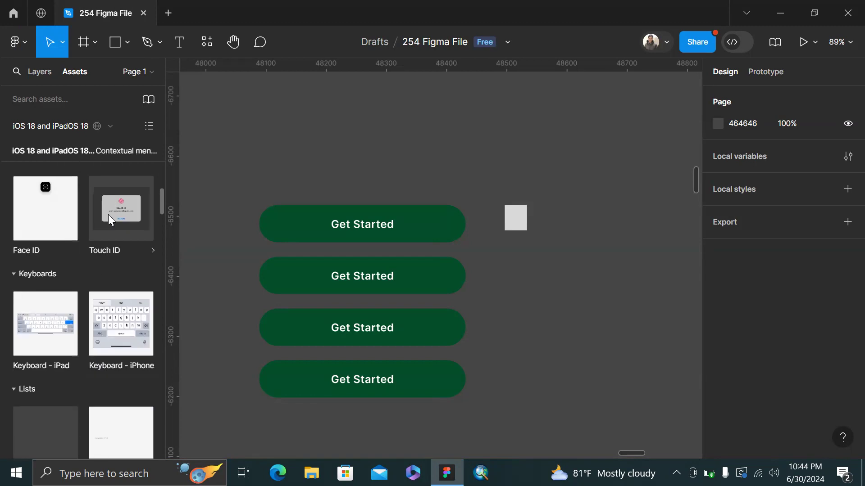
{"action": "scroll", "coordinate": [108, 220], "scroll_direction": "down", "scroll_amount": 10}
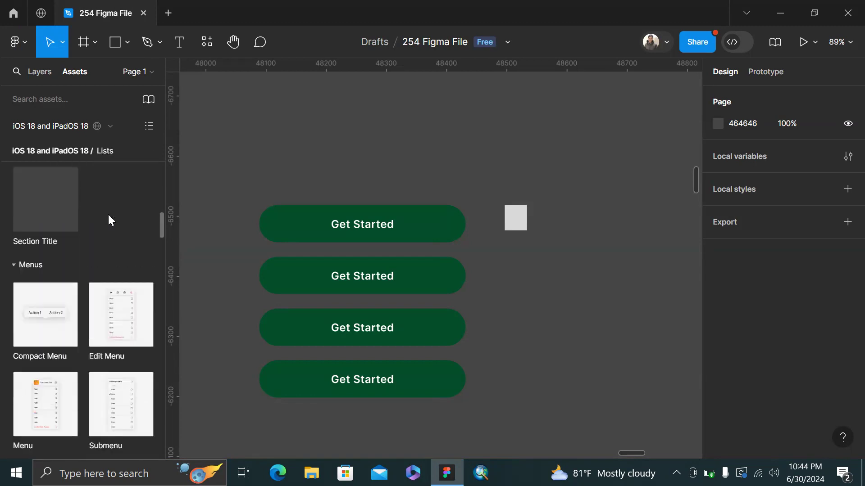
{"action": "scroll", "coordinate": [108, 220], "scroll_direction": "down", "scroll_amount": 5}
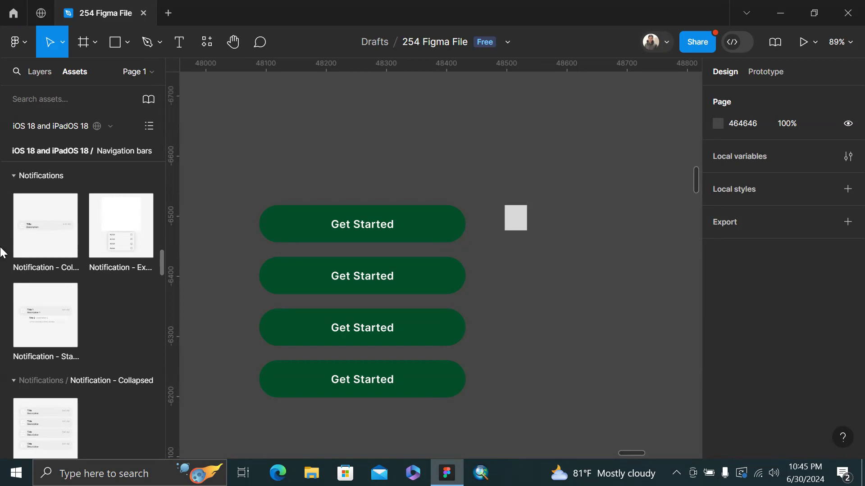
{"action": "scroll", "coordinate": [31, 271], "scroll_direction": "down", "scroll_amount": 3}
{"action": "scroll", "coordinate": [33, 274], "scroll_direction": "down", "scroll_amount": 8}
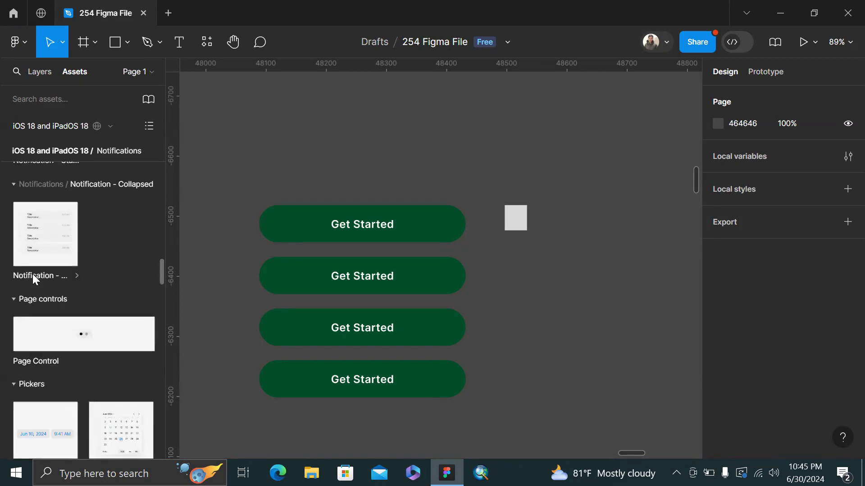
{"action": "scroll", "coordinate": [32, 274], "scroll_direction": "down", "scroll_amount": 10}
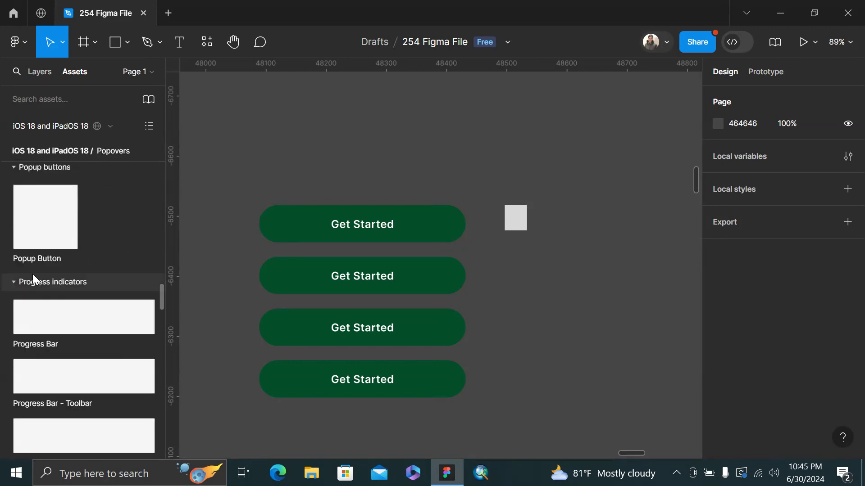
{"action": "scroll", "coordinate": [32, 274], "scroll_direction": "down", "scroll_amount": 10}
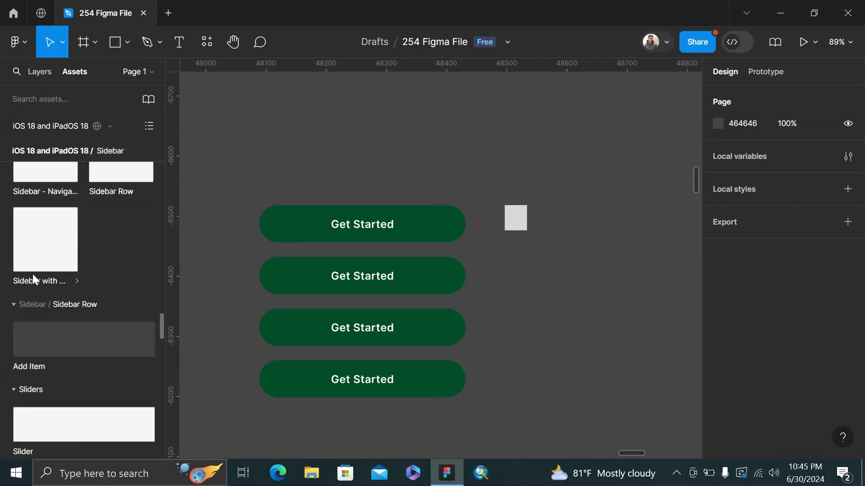
{"action": "scroll", "coordinate": [33, 274], "scroll_direction": "down", "scroll_amount": 5}
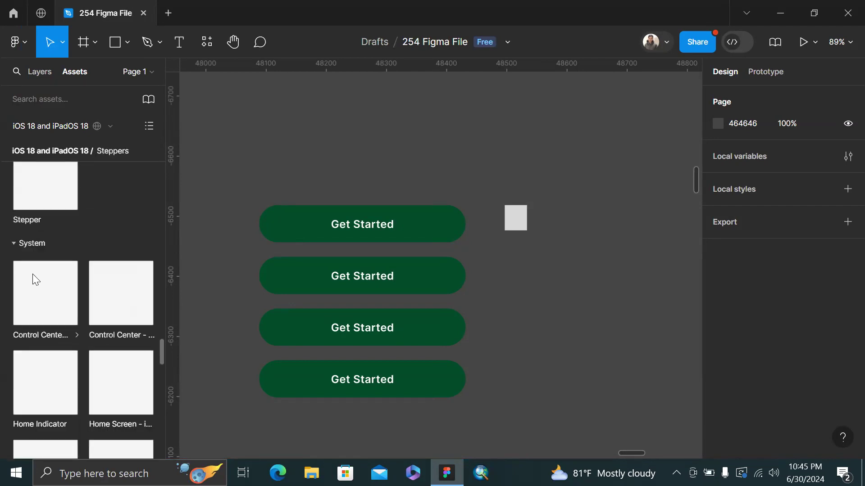
Search Figma Community for 'ios 18' and open the iOS 18 and iPadOS 18 kit page
{"action": "left_click", "coordinate": [41, 14]}
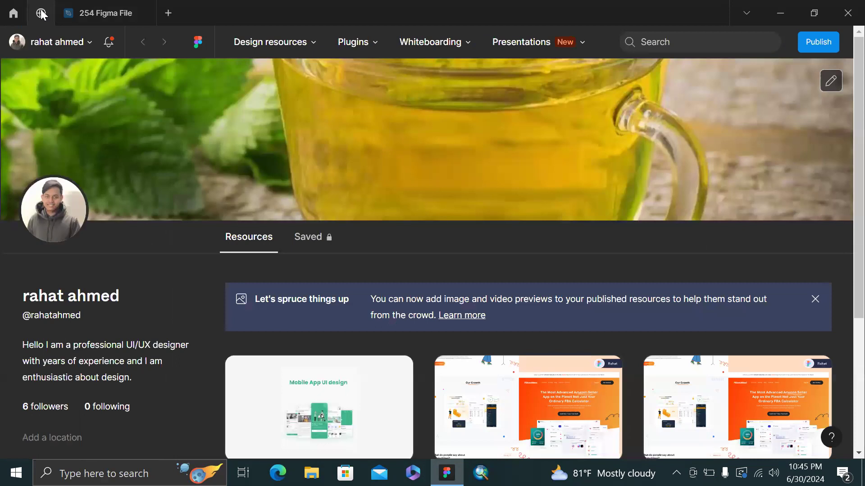
{"action": "left_click", "coordinate": [699, 34]}
{"action": "type", "text": "ios 18"}
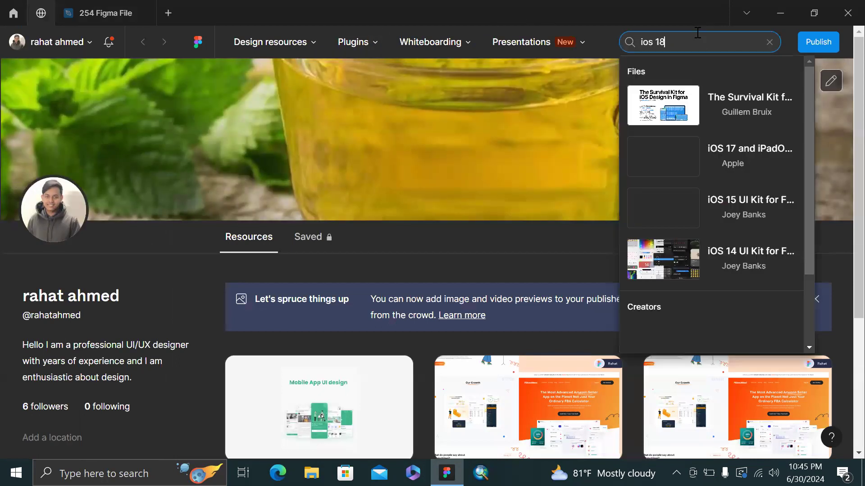
{"action": "key", "text": "Return"}
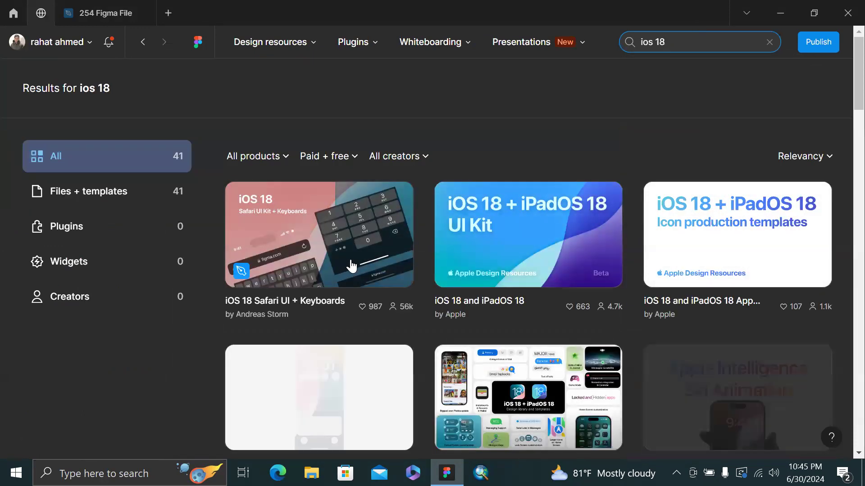
{"action": "left_click", "coordinate": [512, 231]}
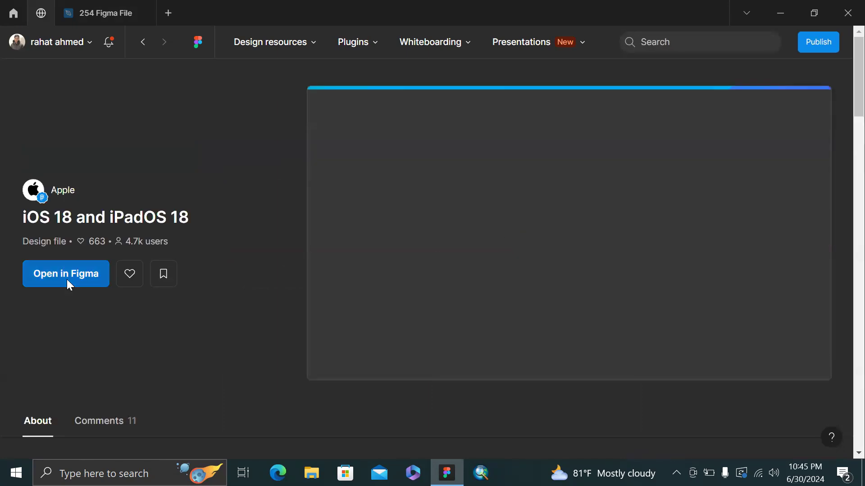
Open the kit in Figma with Show kit in Figma, creating a new Untitled file
{"action": "left_click", "coordinate": [67, 279]}
{"action": "left_click", "coordinate": [451, 239]}
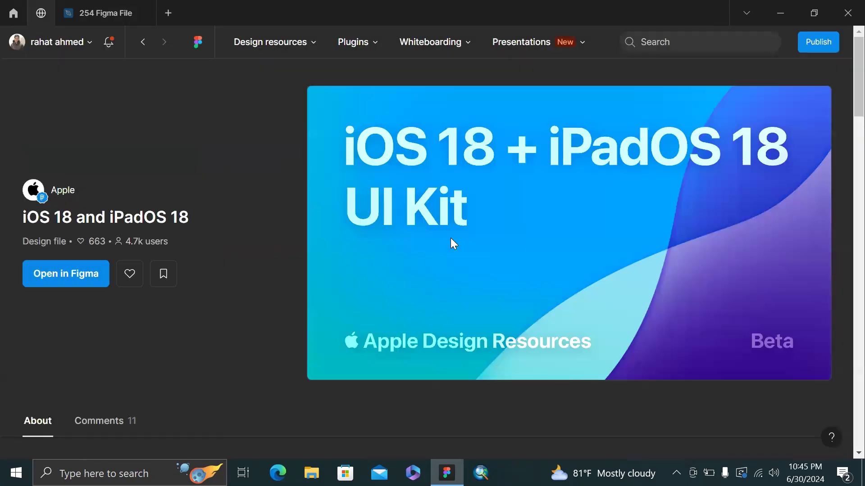
{"action": "left_click", "coordinate": [451, 239]}
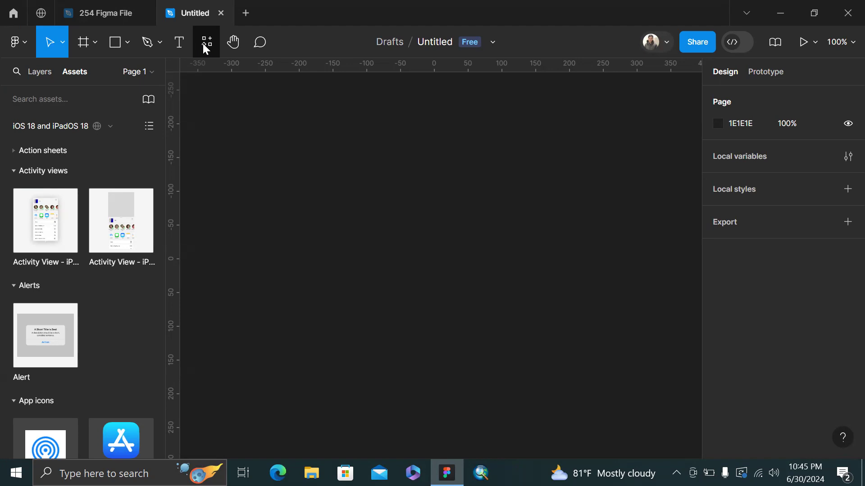
Pan around the blank Untitled canvas, then go back to the iOS 18 kit's Community page
{"action": "scroll", "coordinate": [176, 124], "scroll_direction": "up", "scroll_amount": 4}
{"action": "scroll", "coordinate": [176, 124], "scroll_direction": "left", "scroll_amount": 1}
{"action": "scroll", "coordinate": [367, 119], "scroll_direction": "up", "scroll_amount": 14}
{"action": "scroll", "coordinate": [328, 118], "scroll_direction": "left", "scroll_amount": 2}
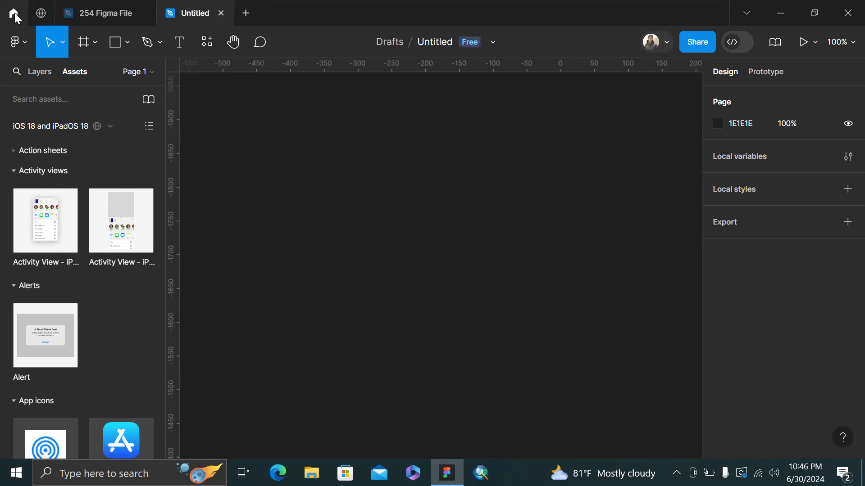
{"action": "left_click", "coordinate": [41, 14]}
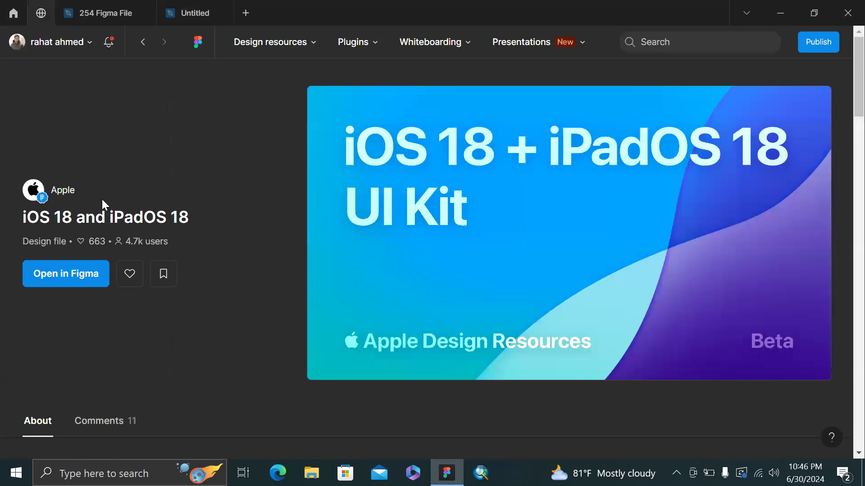
Make a new copy of the iOS 18 and iPadOS 18 kit in your team's drafts and close Untitled
{"action": "left_click", "coordinate": [81, 281]}
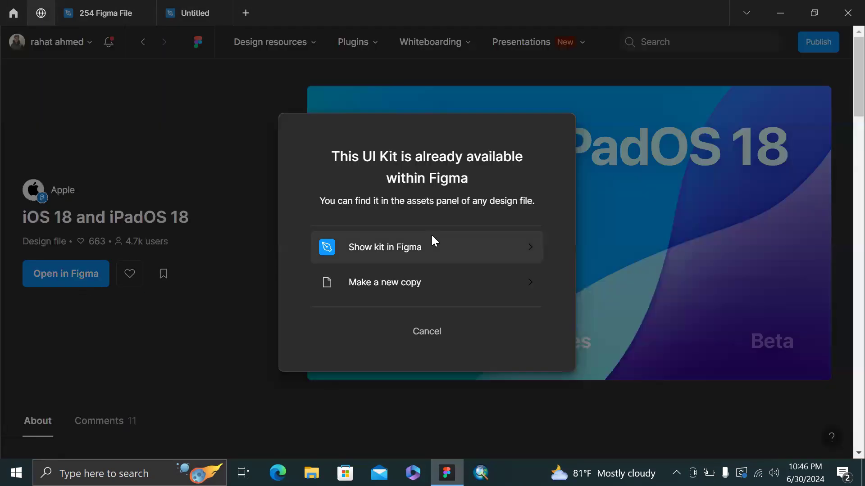
{"action": "left_click", "coordinate": [409, 282]}
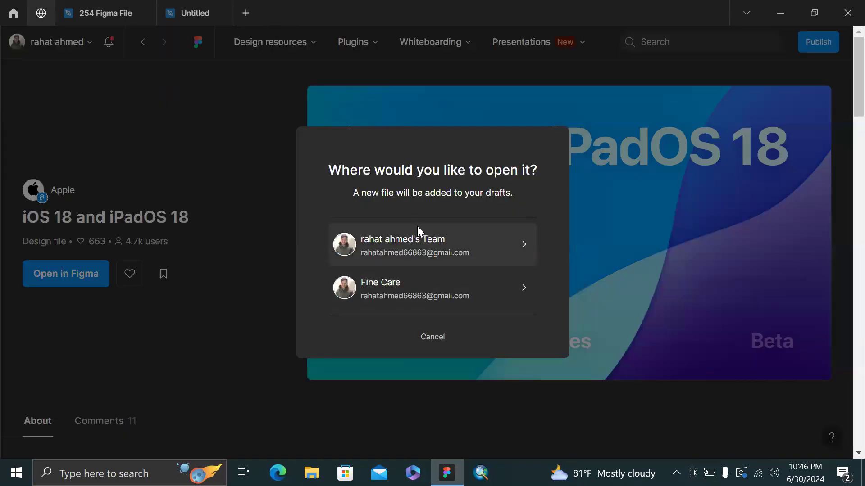
{"action": "left_click", "coordinate": [417, 226]}
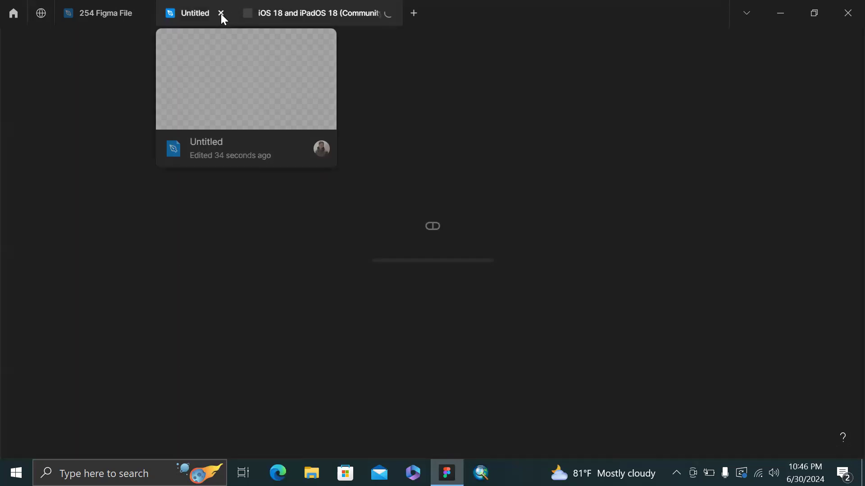
{"action": "left_click", "coordinate": [221, 13]}
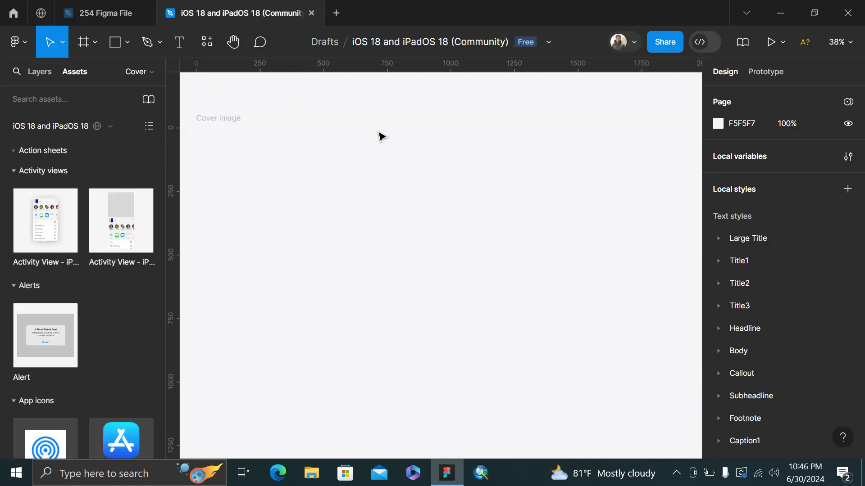
Collapse the Activity views, Alerts, App icons and Bezels asset sections so Buttons shows near the top
{"action": "scroll", "coordinate": [424, 102], "scroll_direction": "down", "scroll_amount": 3}
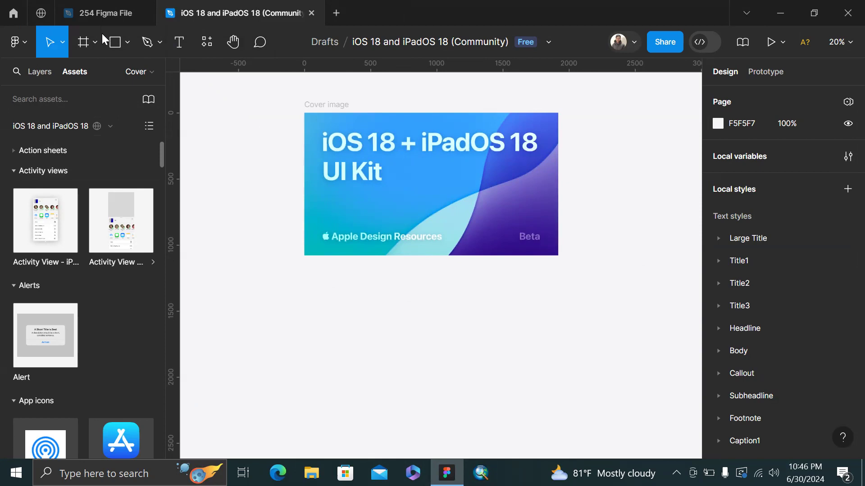
{"action": "left_click", "coordinate": [13, 172]}
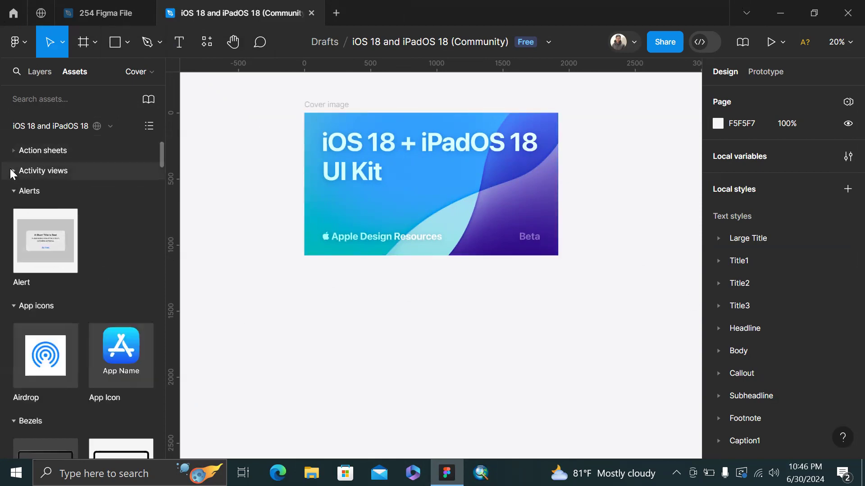
{"action": "left_click", "coordinate": [7, 192]}
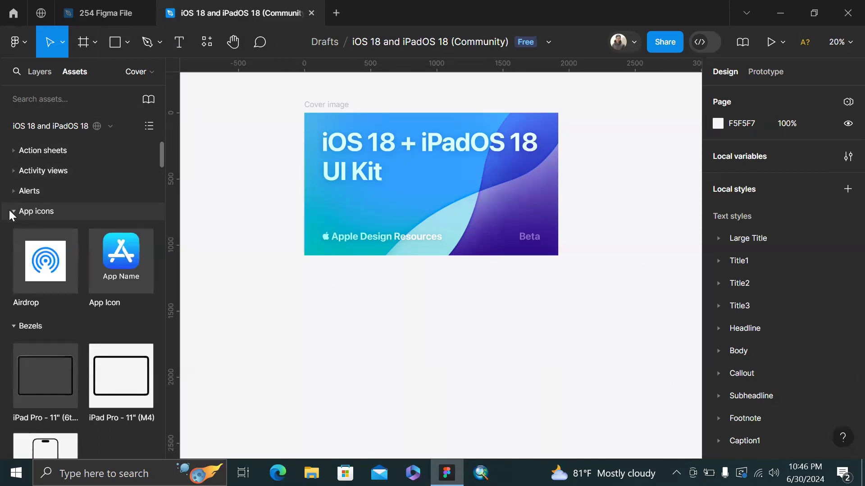
{"action": "left_click", "coordinate": [9, 210]}
{"action": "left_click", "coordinate": [14, 232]}
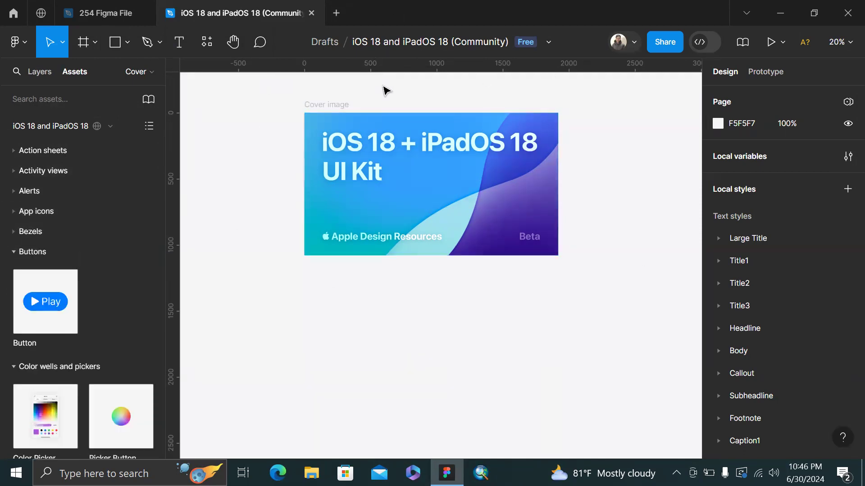
Open framer.com in a new Chrome tab
{"action": "key", "text": "alt+Tab"}
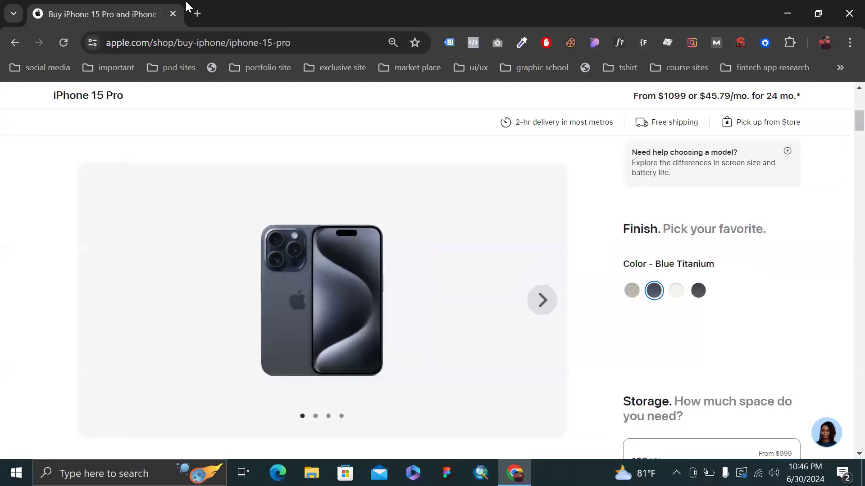
{"action": "key", "text": "ctrl+t"}
{"action": "type", "text": "framer.com"}
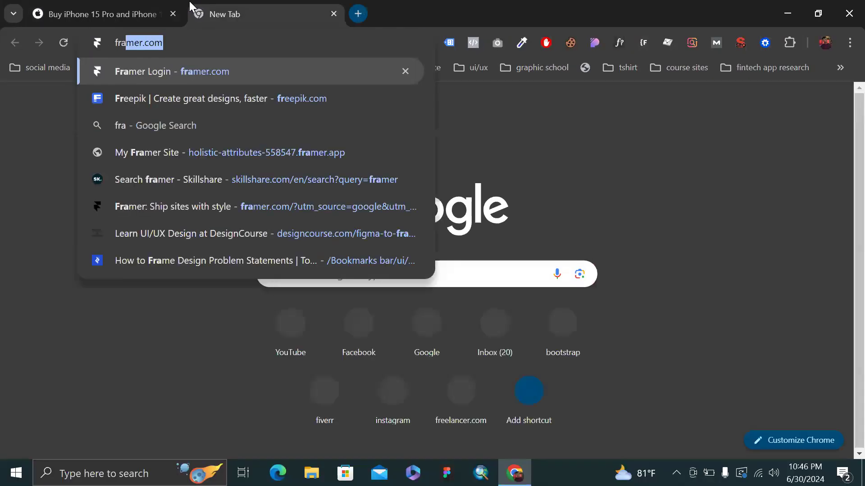
{"action": "key", "text": "Return"}
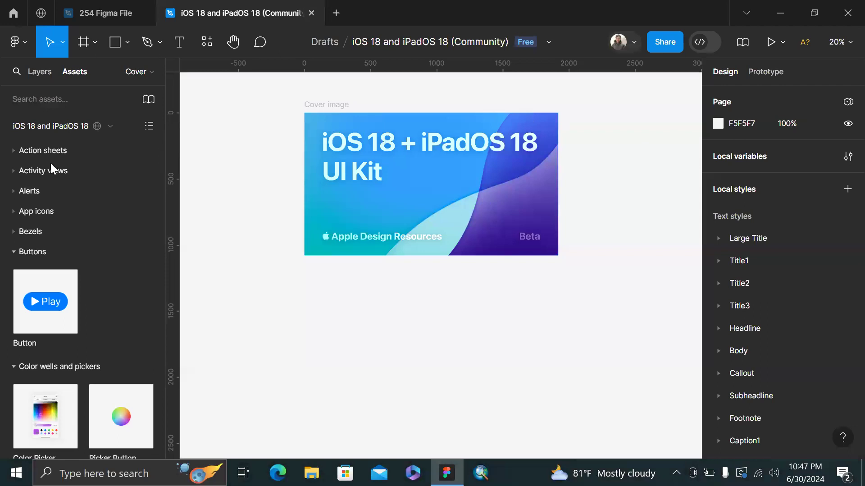
Collapse the Buttons, Color wells, Contextual menus, Face ID, Keyboards, Lists and Menus asset groups
{"action": "left_click", "coordinate": [11, 252]}
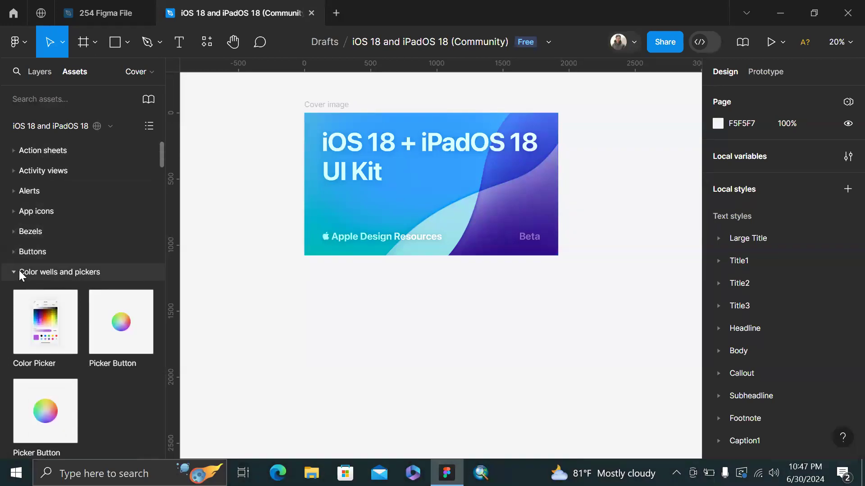
{"action": "left_click", "coordinate": [19, 273]}
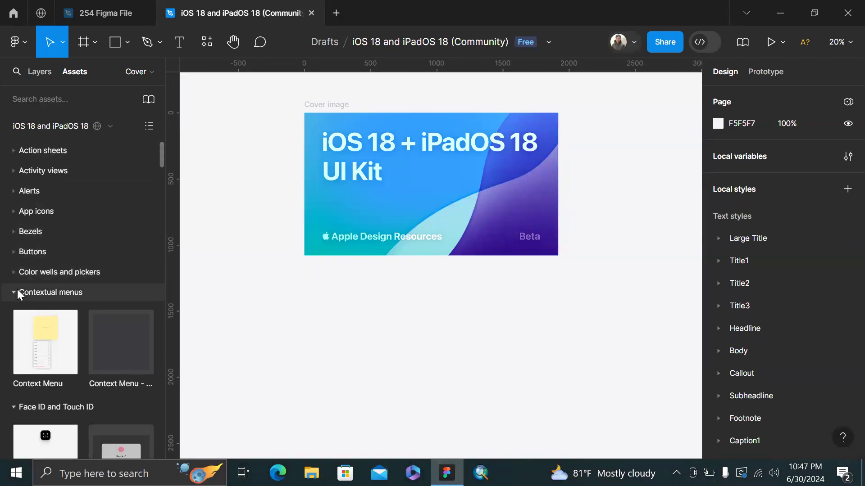
{"action": "left_click", "coordinate": [17, 291]}
{"action": "left_click", "coordinate": [13, 314]}
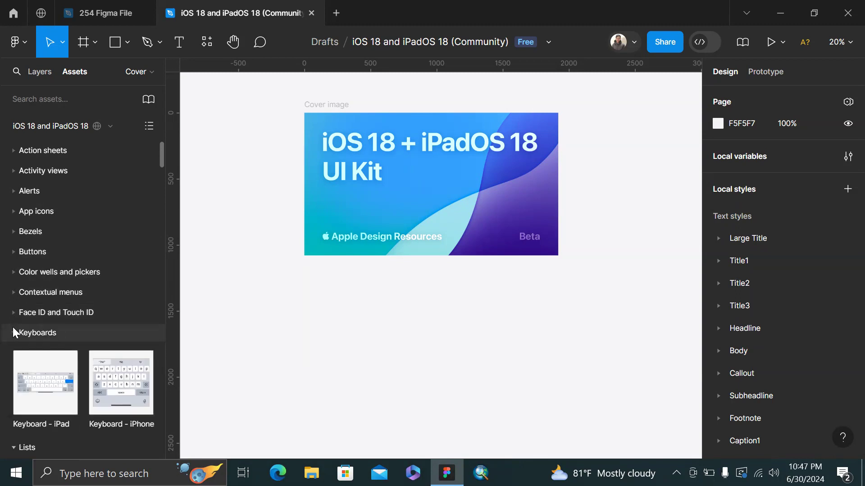
{"action": "left_click", "coordinate": [14, 334]}
{"action": "left_click", "coordinate": [14, 346]}
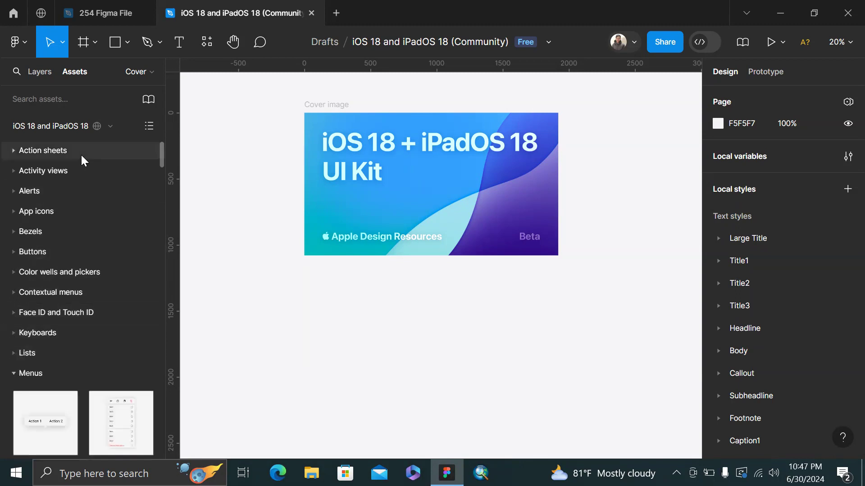
{"action": "scroll", "coordinate": [81, 156], "scroll_direction": "down", "scroll_amount": 3}
{"action": "scroll", "coordinate": [81, 155], "scroll_direction": "up", "scroll_amount": 2}
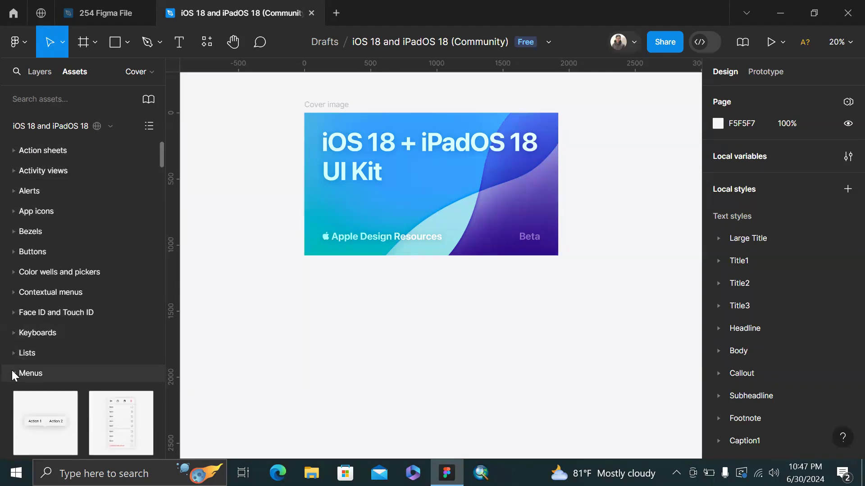
{"action": "left_click", "coordinate": [14, 373]}
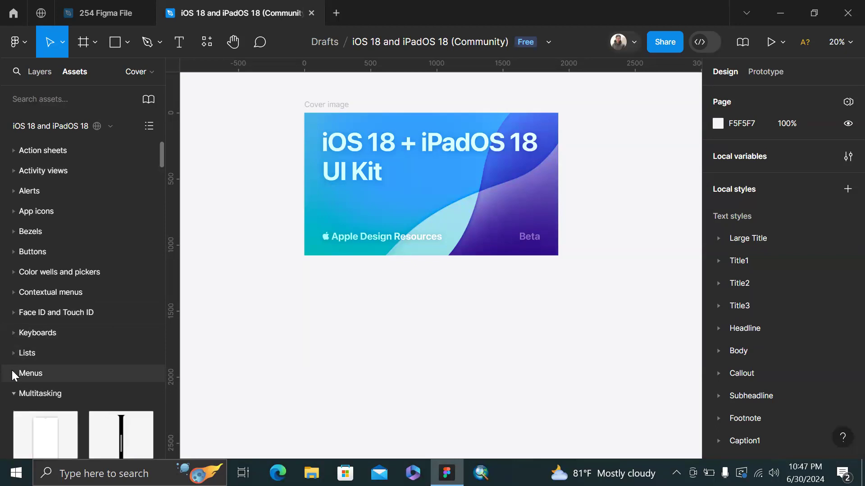
Show the kit's list of pages and scroll through it
{"action": "left_click", "coordinate": [144, 66]}
{"action": "scroll", "coordinate": [58, 153], "scroll_direction": "down", "scroll_amount": 2}
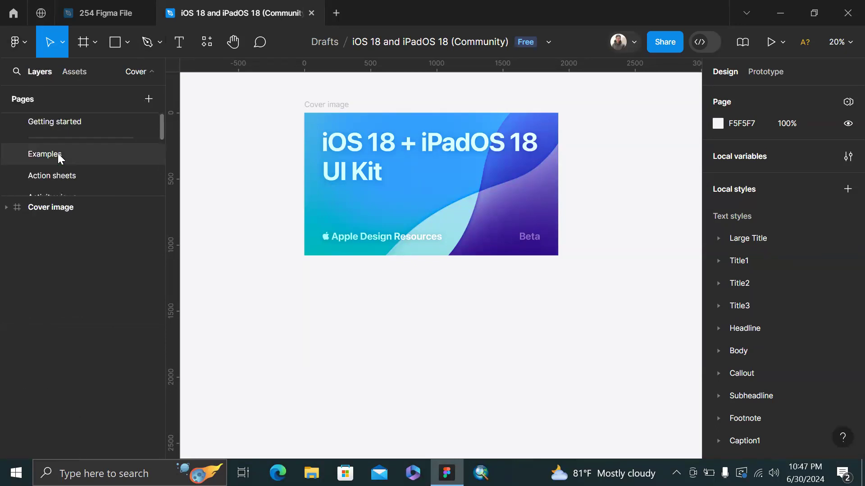
{"action": "scroll", "coordinate": [61, 162], "scroll_direction": "down", "scroll_amount": 3}
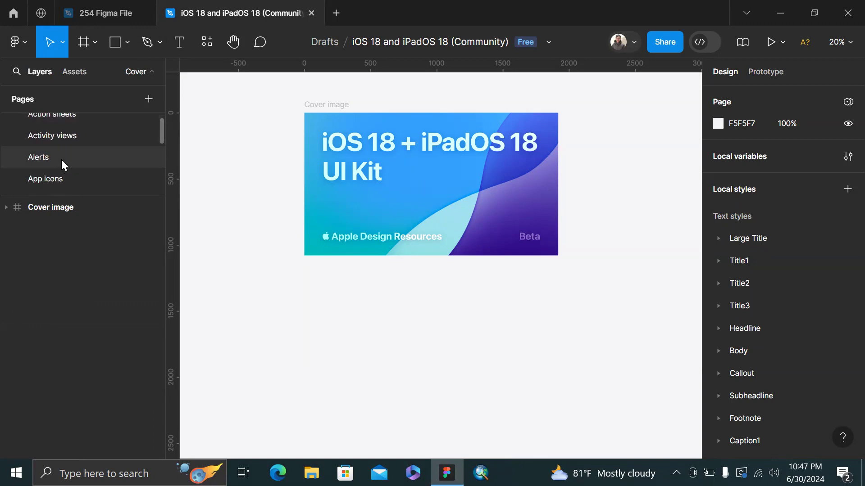
Browse the iPhone and iPad action sheets on the Action sheets page, then go to App icons
{"action": "scroll", "coordinate": [63, 143], "scroll_direction": "up", "scroll_amount": 1}
{"action": "left_click", "coordinate": [72, 135]}
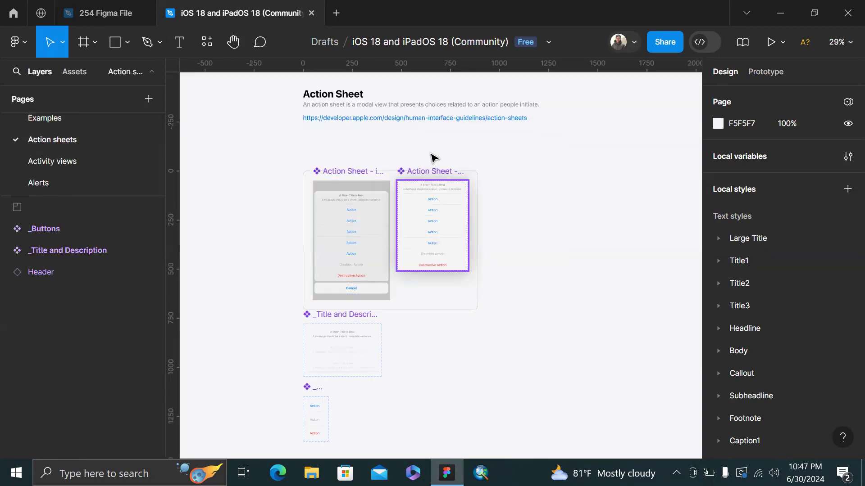
{"action": "scroll", "coordinate": [359, 171], "scroll_direction": "up", "scroll_amount": 5}
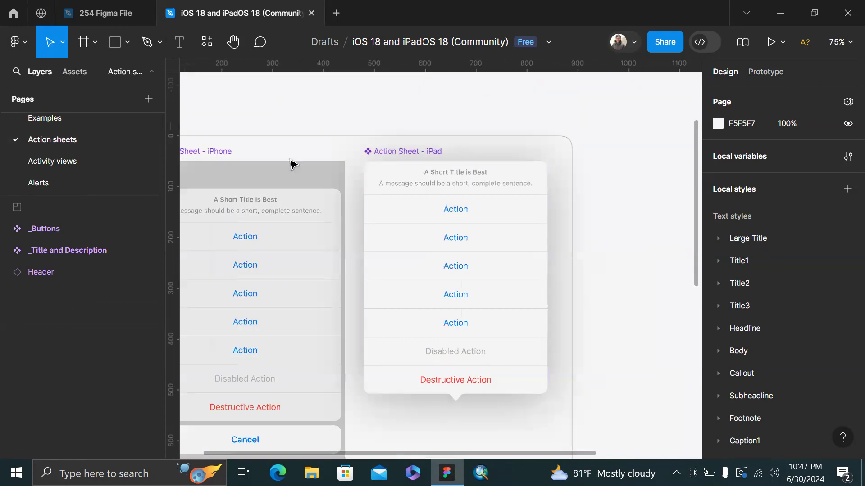
{"action": "scroll", "coordinate": [293, 164], "scroll_direction": "left", "scroll_amount": 8}
{"action": "scroll", "coordinate": [467, 144], "scroll_direction": "right", "scroll_amount": 4}
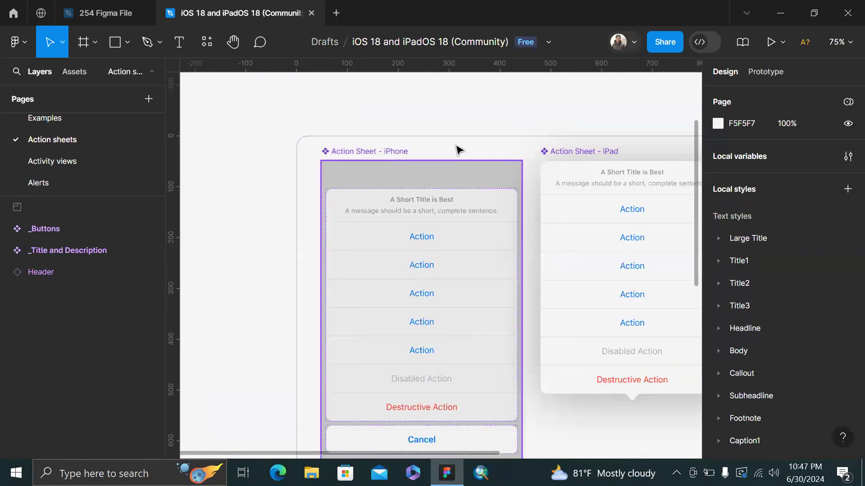
{"action": "scroll", "coordinate": [459, 149], "scroll_direction": "down", "scroll_amount": 4}
{"action": "scroll", "coordinate": [458, 149], "scroll_direction": "right", "scroll_amount": 2}
{"action": "scroll", "coordinate": [402, 188], "scroll_direction": "up", "scroll_amount": 4}
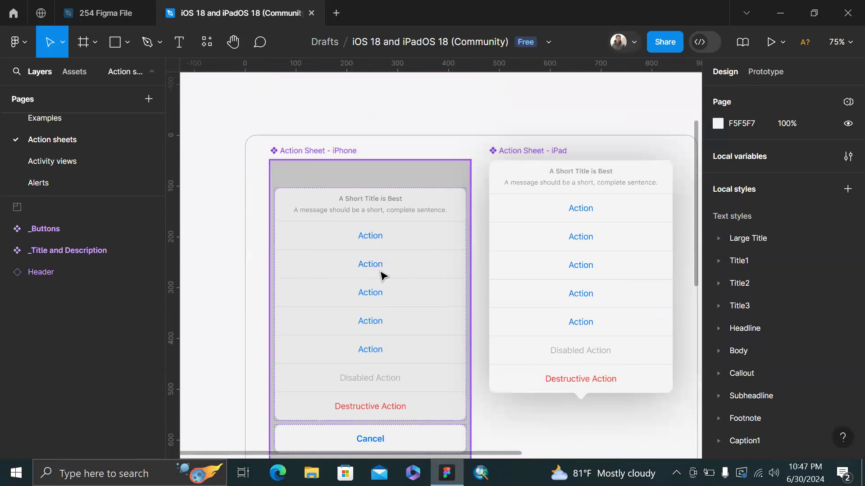
{"action": "scroll", "coordinate": [310, 337], "scroll_direction": "down", "scroll_amount": 3}
{"action": "scroll", "coordinate": [310, 158], "scroll_direction": "up", "scroll_amount": 3}
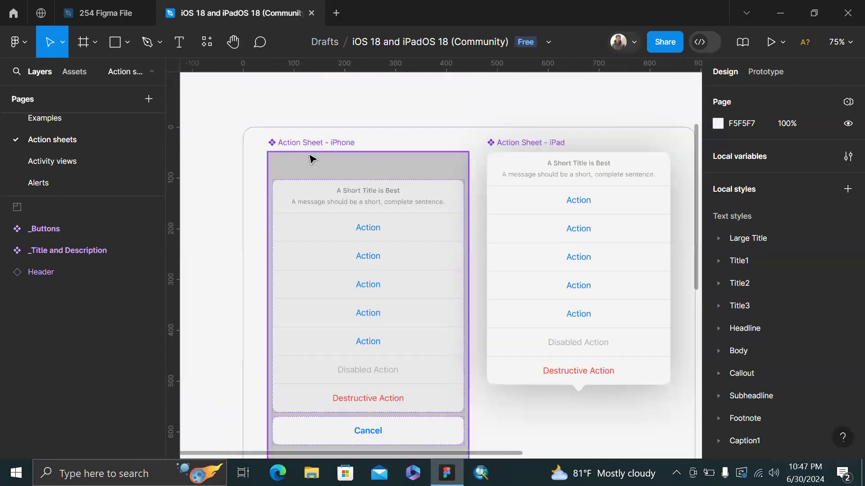
{"action": "scroll", "coordinate": [539, 162], "scroll_direction": "down", "scroll_amount": 3}
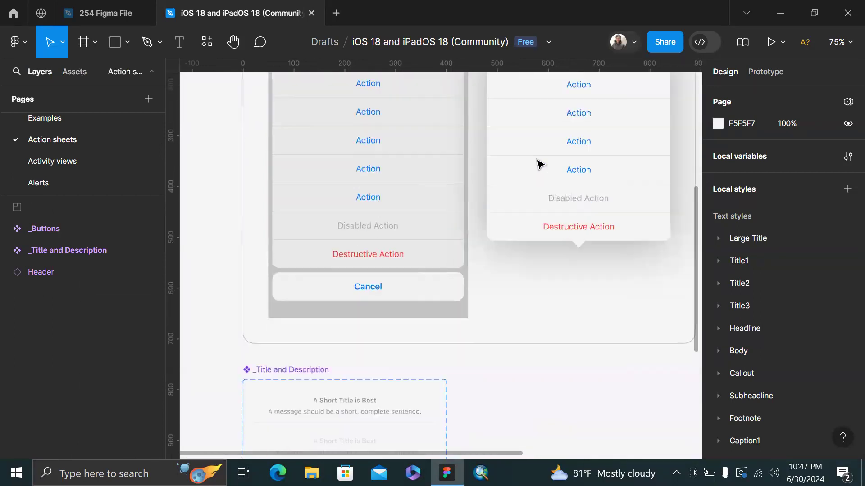
{"action": "scroll", "coordinate": [487, 196], "scroll_direction": "down", "scroll_amount": 4}
{"action": "scroll", "coordinate": [447, 246], "scroll_direction": "right", "scroll_amount": 2}
{"action": "scroll", "coordinate": [451, 234], "scroll_direction": "up", "scroll_amount": 4}
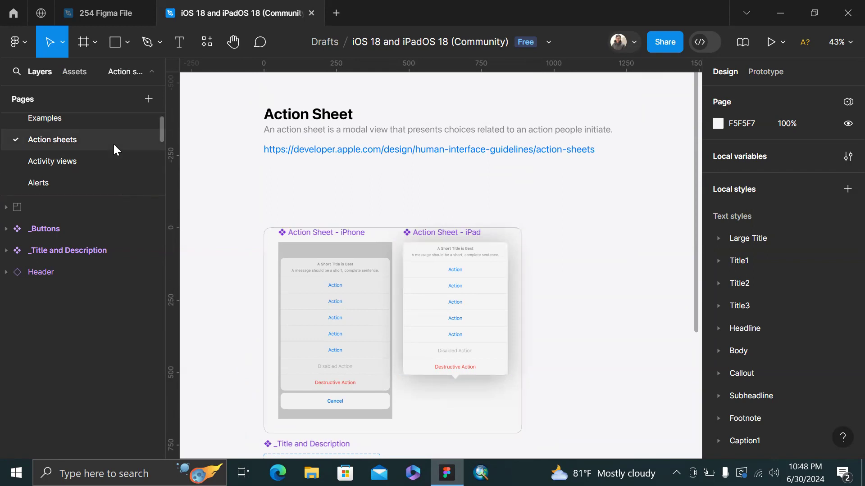
{"action": "scroll", "coordinate": [112, 143], "scroll_direction": "down", "scroll_amount": 2}
{"action": "left_click", "coordinate": [80, 158]}
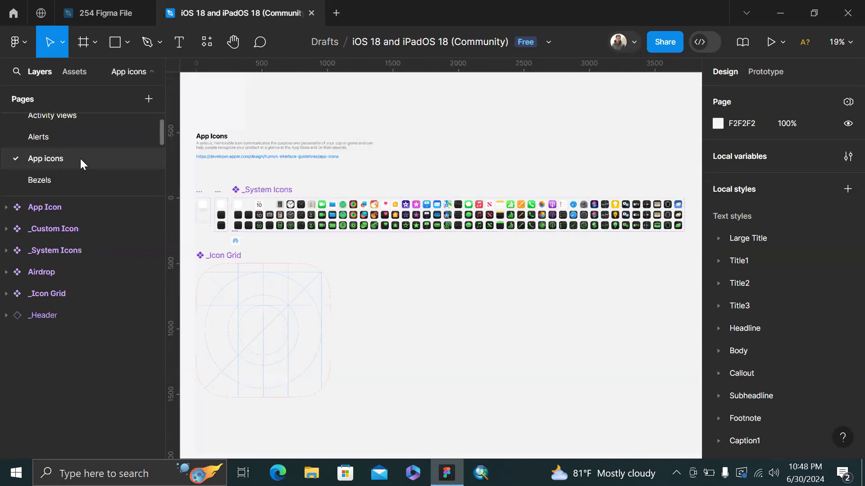
Look over the App icons page, then go to the Sheets page
{"action": "scroll", "coordinate": [274, 247], "scroll_direction": "up", "scroll_amount": 1}
{"action": "scroll", "coordinate": [275, 254], "scroll_direction": "left", "scroll_amount": 3}
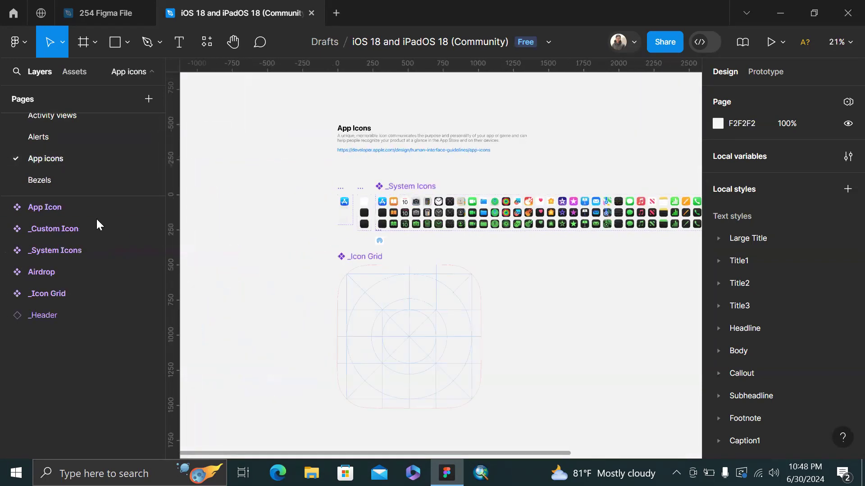
{"action": "scroll", "coordinate": [106, 155], "scroll_direction": "down", "scroll_amount": 4}
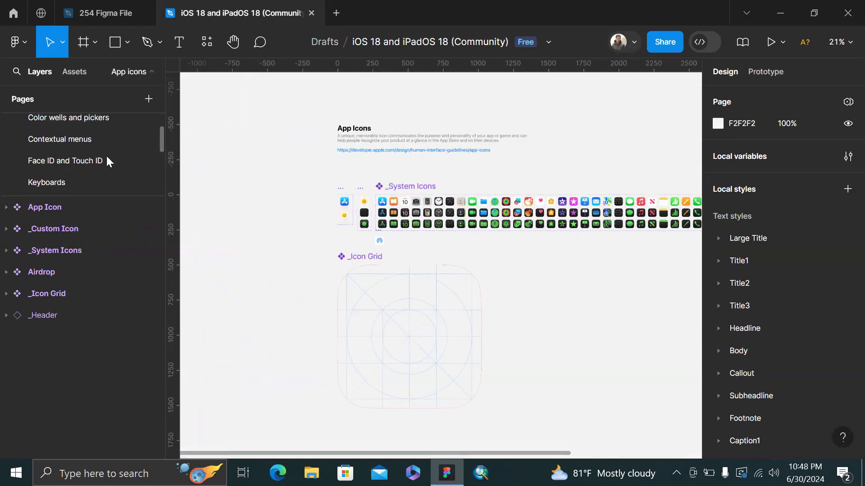
{"action": "scroll", "coordinate": [61, 174], "scroll_direction": "down", "scroll_amount": 4}
{"action": "scroll", "coordinate": [82, 146], "scroll_direction": "down", "scroll_amount": 4}
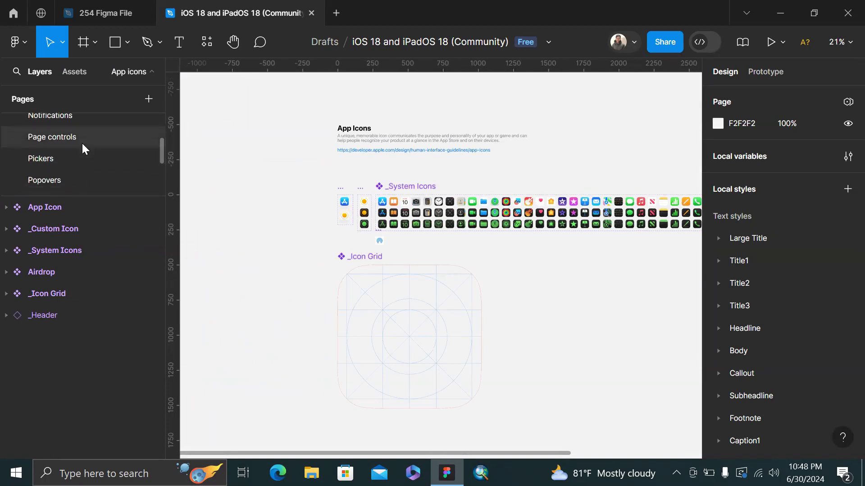
{"action": "scroll", "coordinate": [81, 142], "scroll_direction": "down", "scroll_amount": 6}
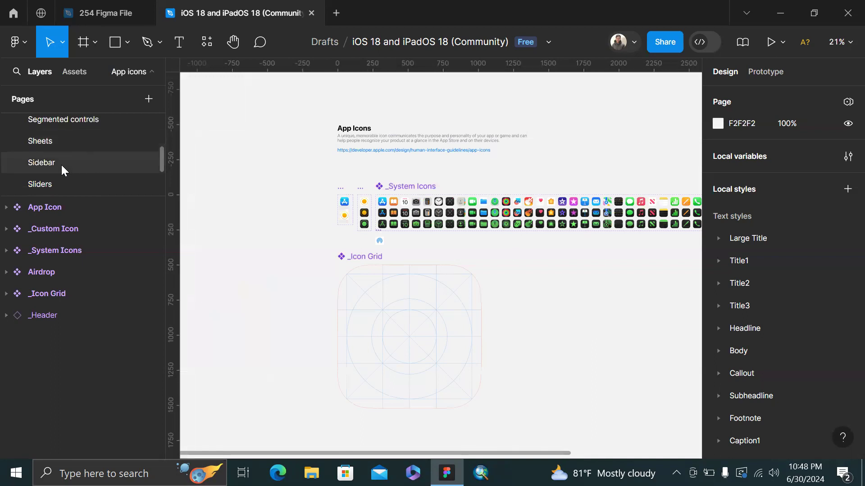
{"action": "left_click", "coordinate": [62, 163]}
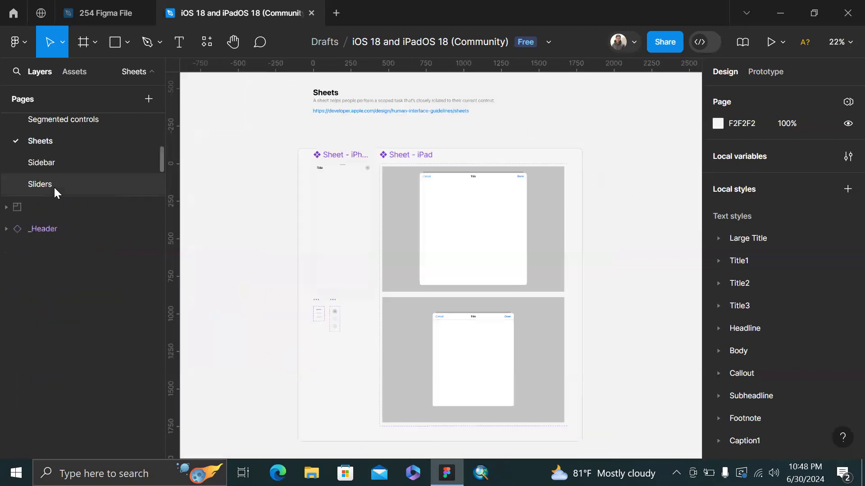
Open the Sidebar page and inspect its Sidebar Row, Header, Leading, Trailing and Swipe Actions components
{"action": "left_click", "coordinate": [60, 162]}
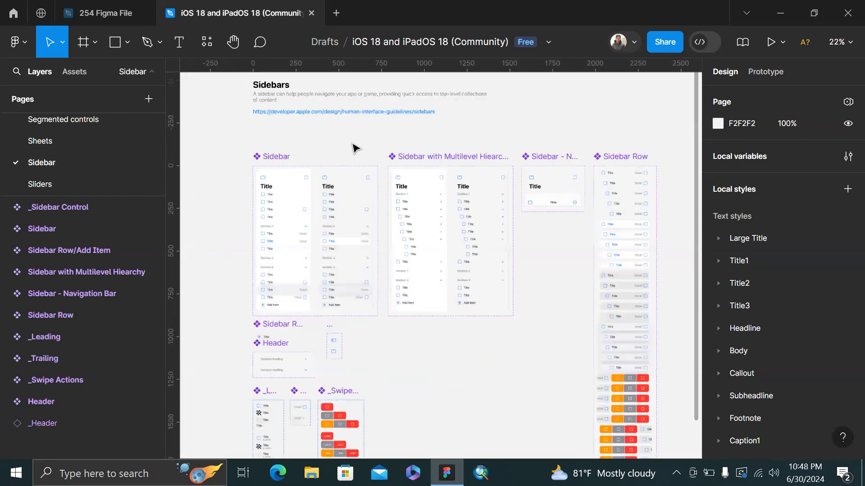
{"action": "scroll", "coordinate": [354, 147], "scroll_direction": "up", "scroll_amount": 5}
{"action": "scroll", "coordinate": [353, 147], "scroll_direction": "down", "scroll_amount": 3}
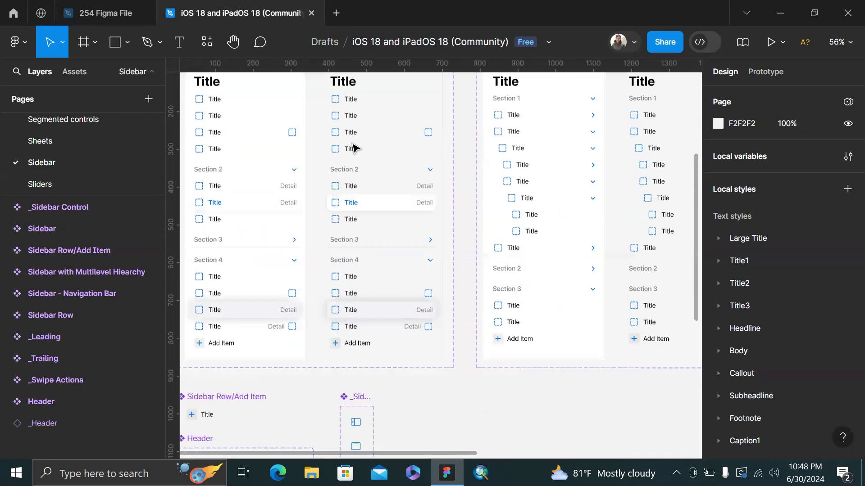
{"action": "scroll", "coordinate": [353, 145], "scroll_direction": "left", "scroll_amount": 3}
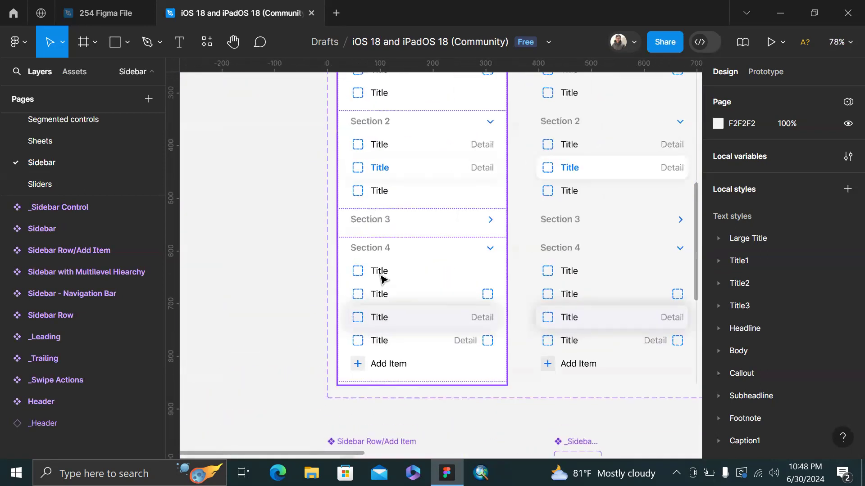
{"action": "scroll", "coordinate": [380, 275], "scroll_direction": "up", "scroll_amount": 5}
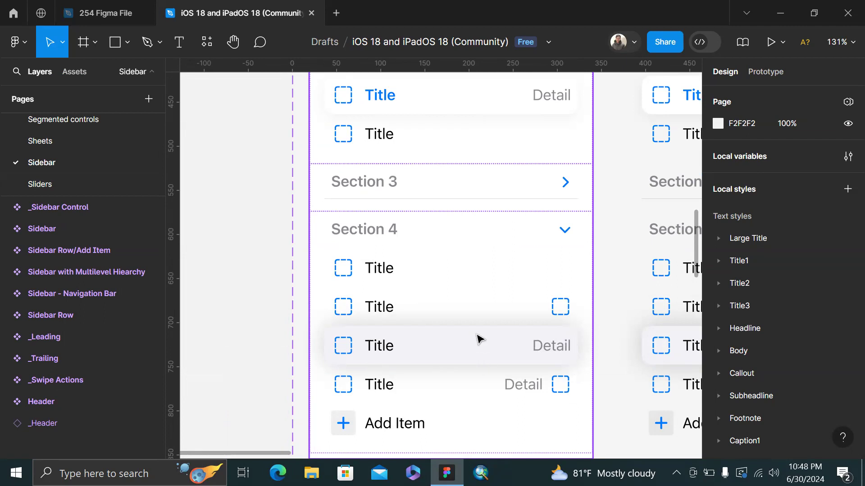
{"action": "scroll", "coordinate": [446, 209], "scroll_direction": "up", "scroll_amount": 5}
{"action": "scroll", "coordinate": [445, 211], "scroll_direction": "down", "scroll_amount": 3}
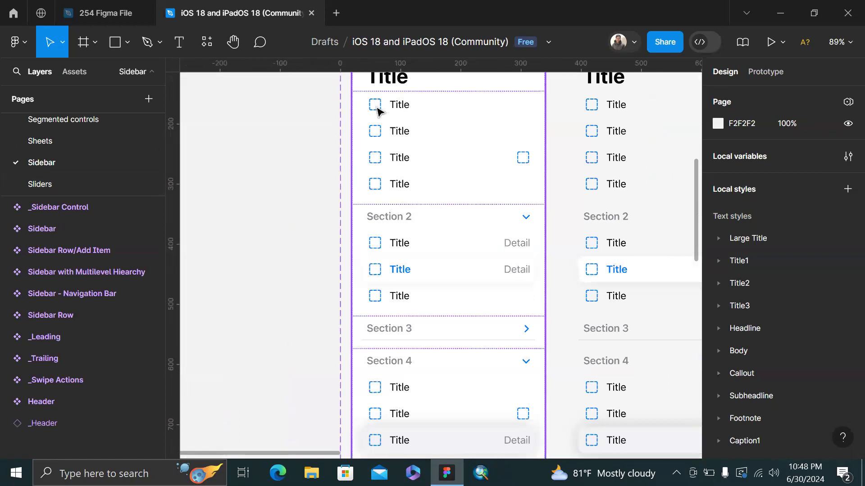
{"action": "scroll", "coordinate": [411, 174], "scroll_direction": "down", "scroll_amount": 3}
{"action": "scroll", "coordinate": [411, 174], "scroll_direction": "down", "scroll_amount": 4}
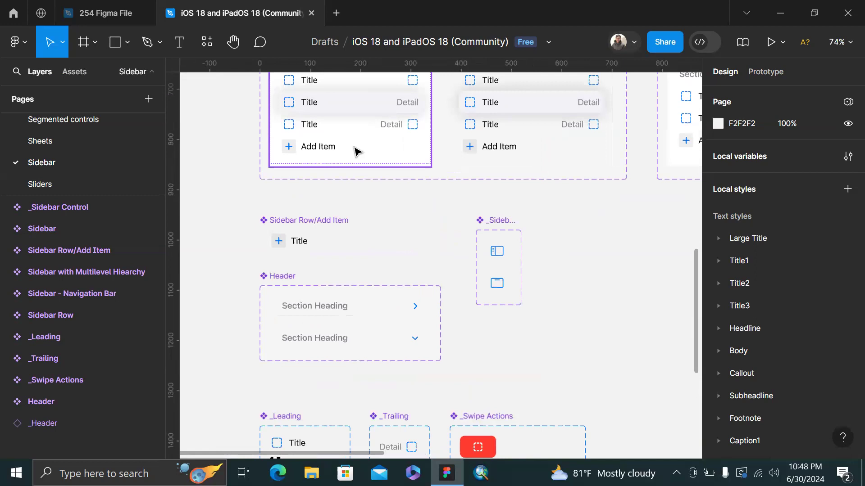
{"action": "scroll", "coordinate": [355, 150], "scroll_direction": "up", "scroll_amount": 2}
{"action": "scroll", "coordinate": [467, 264], "scroll_direction": "up", "scroll_amount": 3}
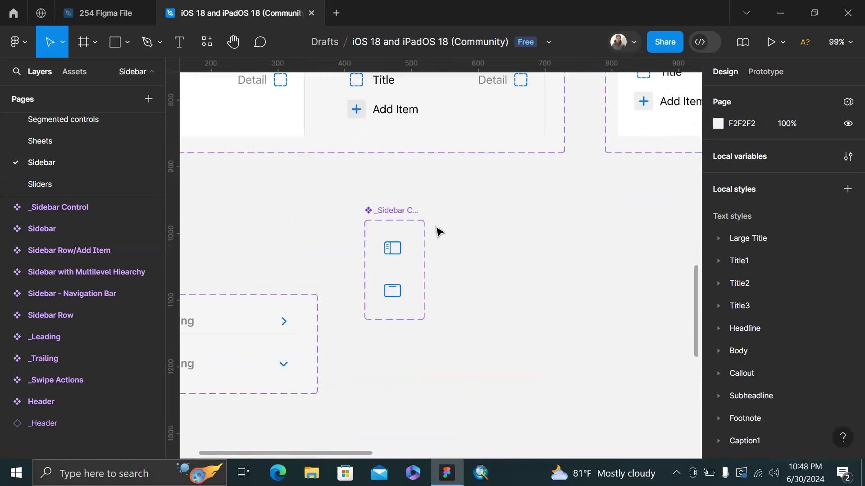
{"action": "scroll", "coordinate": [464, 210], "scroll_direction": "left", "scroll_amount": 1}
{"action": "scroll", "coordinate": [425, 201], "scroll_direction": "down", "scroll_amount": 2}
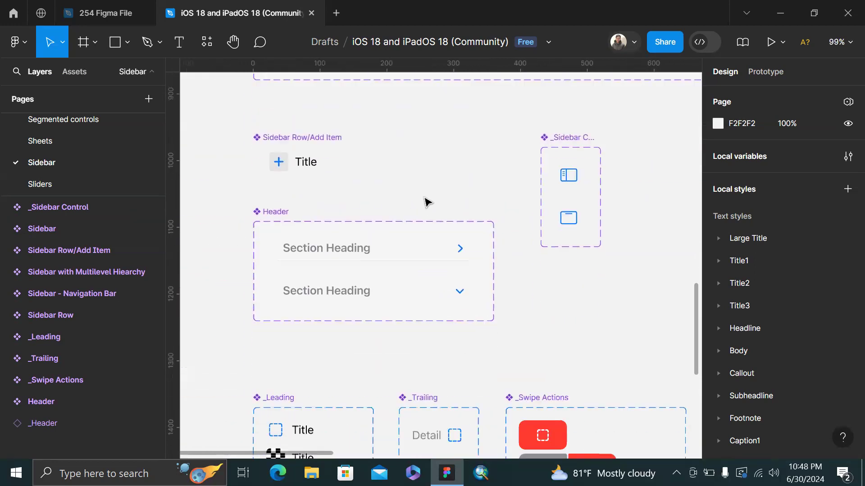
{"action": "scroll", "coordinate": [425, 201], "scroll_direction": "down", "scroll_amount": 3}
{"action": "scroll", "coordinate": [424, 200], "scroll_direction": "right", "scroll_amount": 4}
{"action": "scroll", "coordinate": [493, 340], "scroll_direction": "down", "scroll_amount": 5}
{"action": "scroll", "coordinate": [494, 339], "scroll_direction": "left", "scroll_amount": 4}
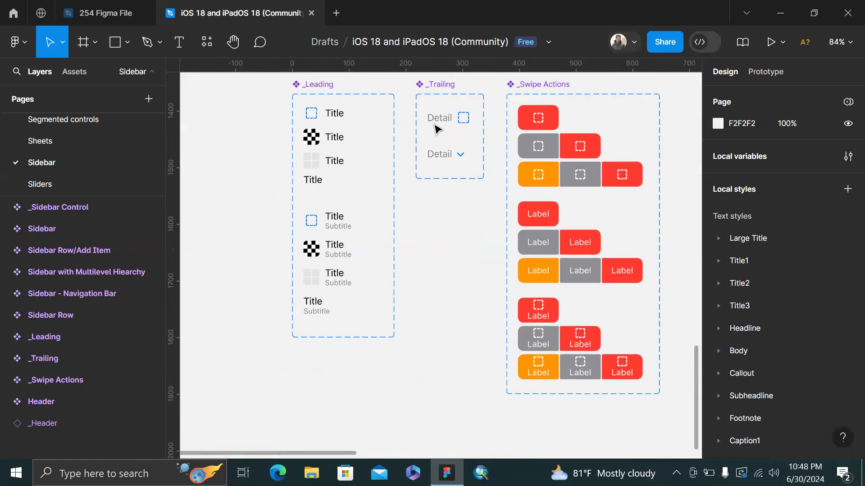
{"action": "scroll", "coordinate": [495, 135], "scroll_direction": "down", "scroll_amount": 1}
{"action": "scroll", "coordinate": [513, 144], "scroll_direction": "up", "scroll_amount": 2}
{"action": "scroll", "coordinate": [491, 140], "scroll_direction": "up", "scroll_amount": 1}
{"action": "scroll", "coordinate": [459, 121], "scroll_direction": "up", "scroll_amount": 3}
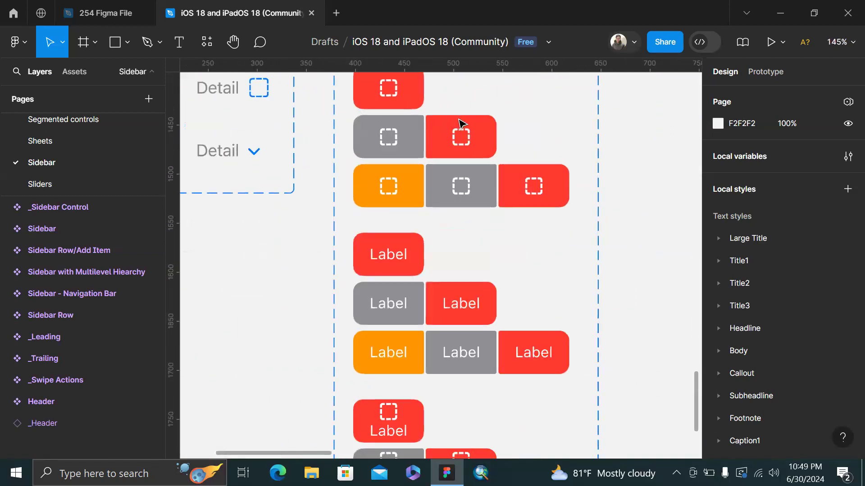
{"action": "scroll", "coordinate": [459, 131], "scroll_direction": "up", "scroll_amount": 1}
{"action": "scroll", "coordinate": [98, 166], "scroll_direction": "down", "scroll_amount": 3}
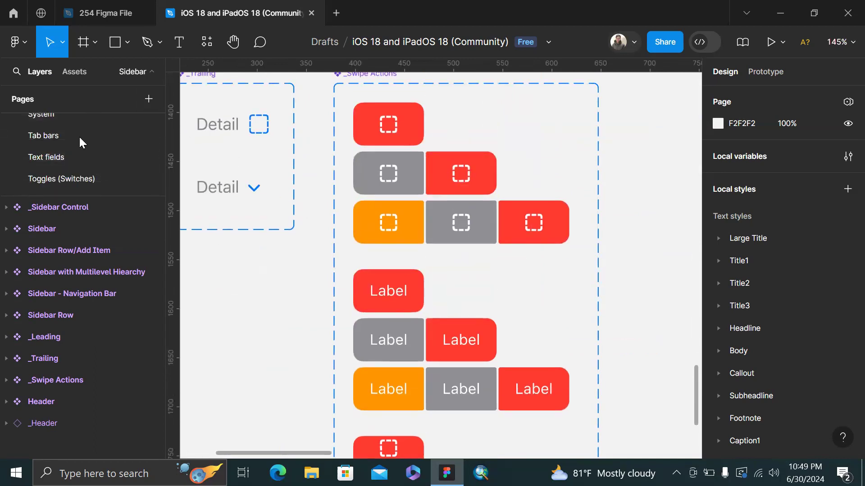
Scroll down the Pages list and open the _Kit Helpers page
{"action": "scroll", "coordinate": [74, 145], "scroll_direction": "down", "scroll_amount": 3}
{"action": "scroll", "coordinate": [75, 145], "scroll_direction": "down", "scroll_amount": 4}
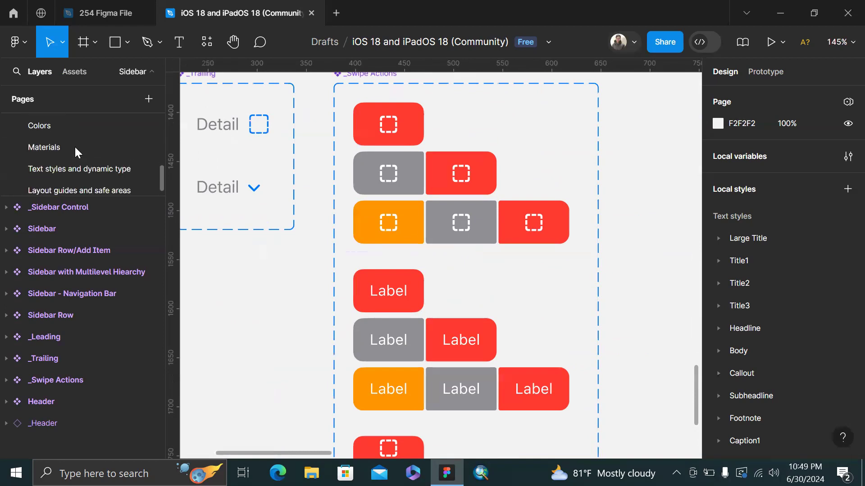
{"action": "scroll", "coordinate": [74, 145], "scroll_direction": "down", "scroll_amount": 2}
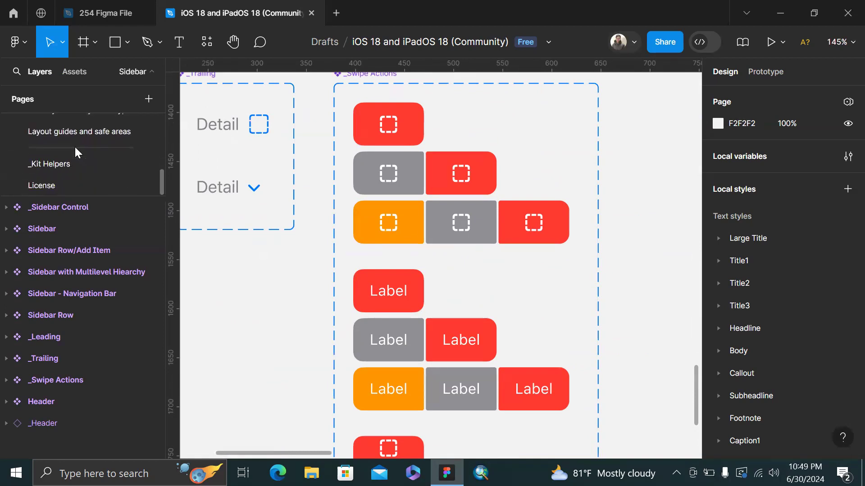
{"action": "left_click", "coordinate": [74, 166]}
{"action": "scroll", "coordinate": [74, 167], "scroll_direction": "up", "scroll_amount": 1}
{"action": "scroll", "coordinate": [96, 118], "scroll_direction": "down", "scroll_amount": 1}
{"action": "scroll", "coordinate": [97, 117], "scroll_direction": "up", "scroll_amount": 4}
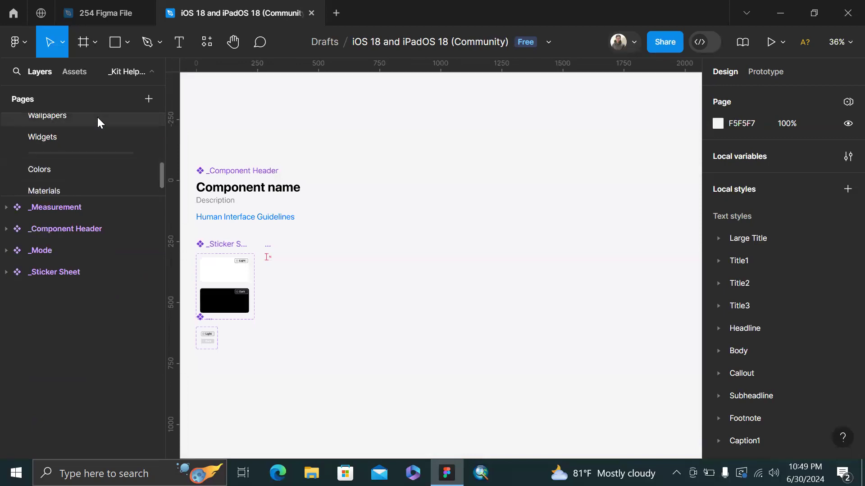
{"action": "scroll", "coordinate": [59, 174], "scroll_direction": "up", "scroll_amount": 1}
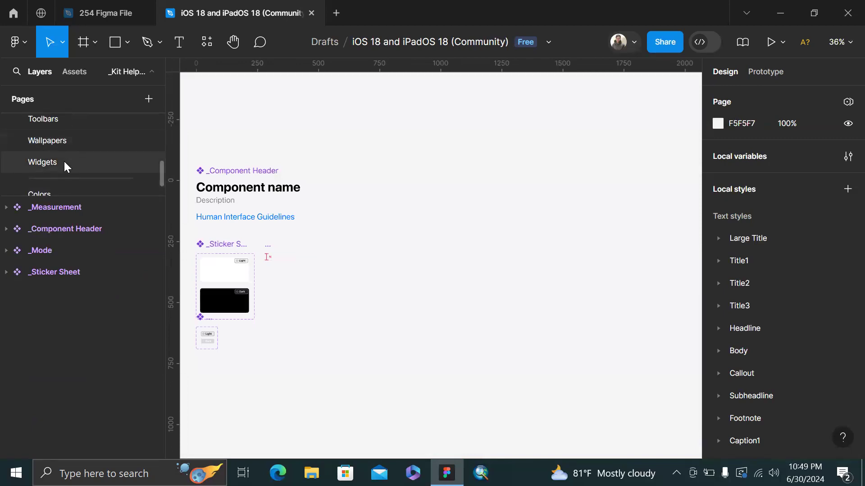
Look through the Widgets page, then the Toolbars page
{"action": "left_click", "coordinate": [64, 161]}
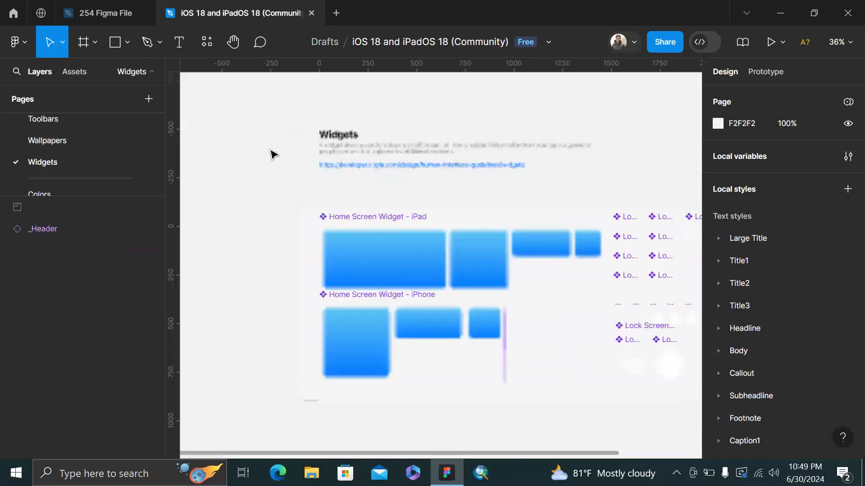
{"action": "left_click", "coordinate": [89, 120]}
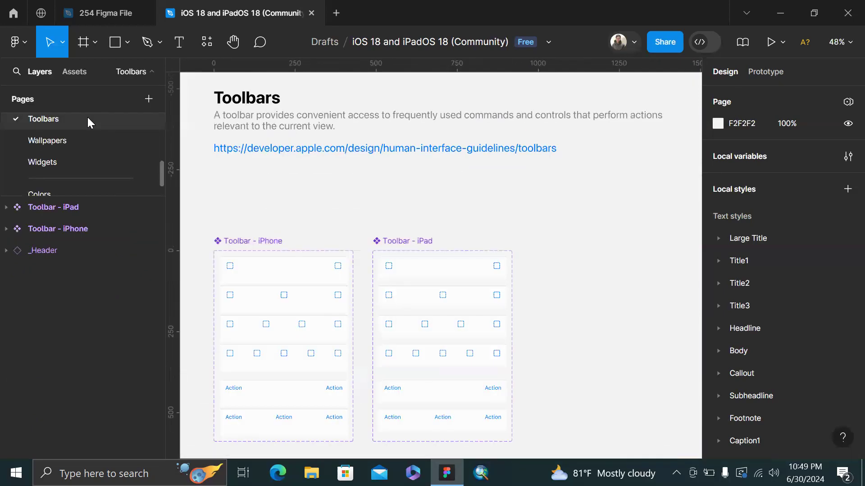
{"action": "scroll", "coordinate": [378, 222], "scroll_direction": "down", "scroll_amount": 2}
{"action": "scroll", "coordinate": [379, 222], "scroll_direction": "left", "scroll_amount": 3}
{"action": "scroll", "coordinate": [378, 222], "scroll_direction": "up", "scroll_amount": 2}
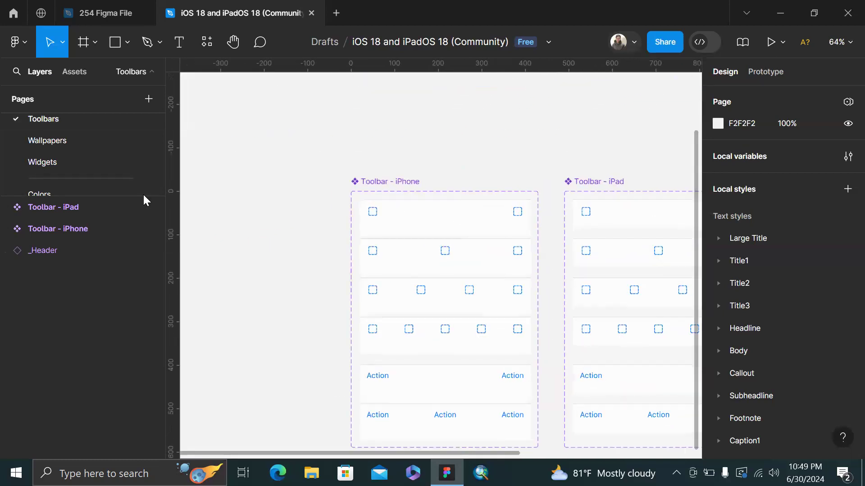
{"action": "scroll", "coordinate": [130, 149], "scroll_direction": "up", "scroll_amount": 3}
{"action": "scroll", "coordinate": [75, 162], "scroll_direction": "up", "scroll_amount": 2}
Open the Tab bars page to view the Tab Bar - iPhone and Tab Bar - iPad components
{"action": "left_click", "coordinate": [63, 147]}
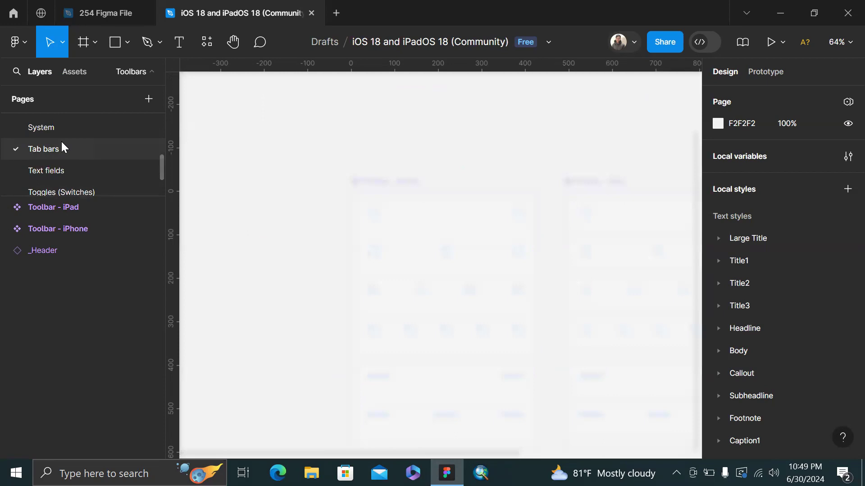
{"action": "scroll", "coordinate": [421, 239], "scroll_direction": "left", "scroll_amount": 2}
{"action": "scroll", "coordinate": [420, 240], "scroll_direction": "up", "scroll_amount": 1}
{"action": "scroll", "coordinate": [421, 242], "scroll_direction": "right", "scroll_amount": 5}
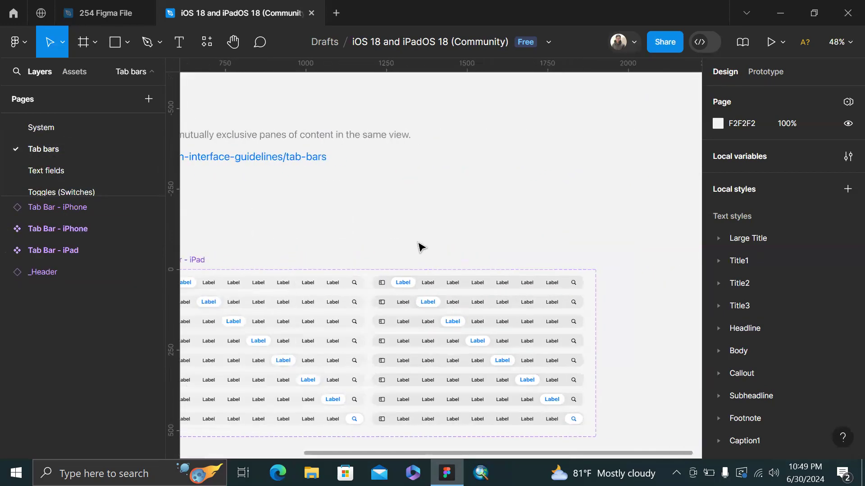
{"action": "scroll", "coordinate": [418, 246], "scroll_direction": "left", "scroll_amount": 4}
{"action": "scroll", "coordinate": [419, 246], "scroll_direction": "up", "scroll_amount": 2}
{"action": "right_click", "coordinate": [418, 246]}
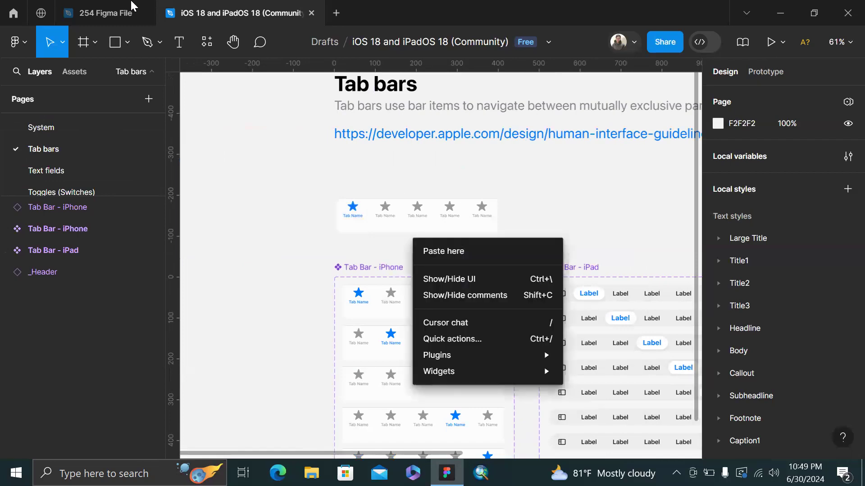
{"action": "left_click", "coordinate": [132, 6]}
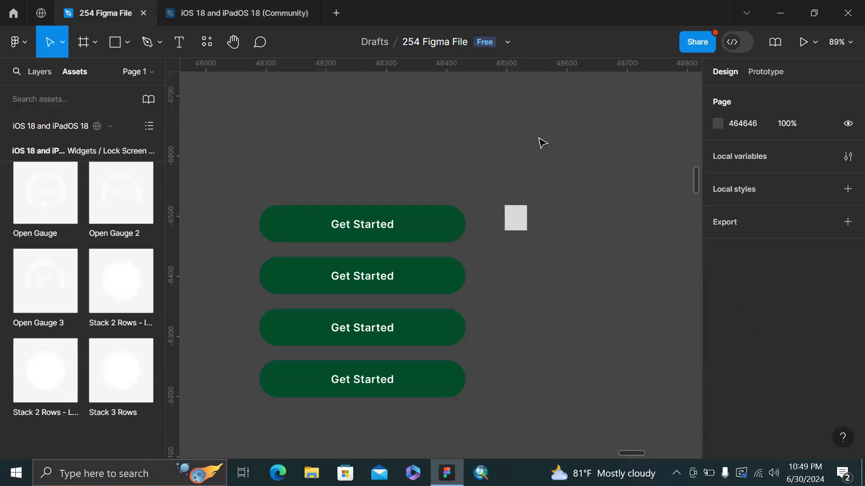
Inspect the first Get Started button and its label in the 254 Figma File
{"action": "scroll", "coordinate": [540, 141], "scroll_direction": "up", "scroll_amount": 1}
{"action": "scroll", "coordinate": [411, 151], "scroll_direction": "down", "scroll_amount": 4}
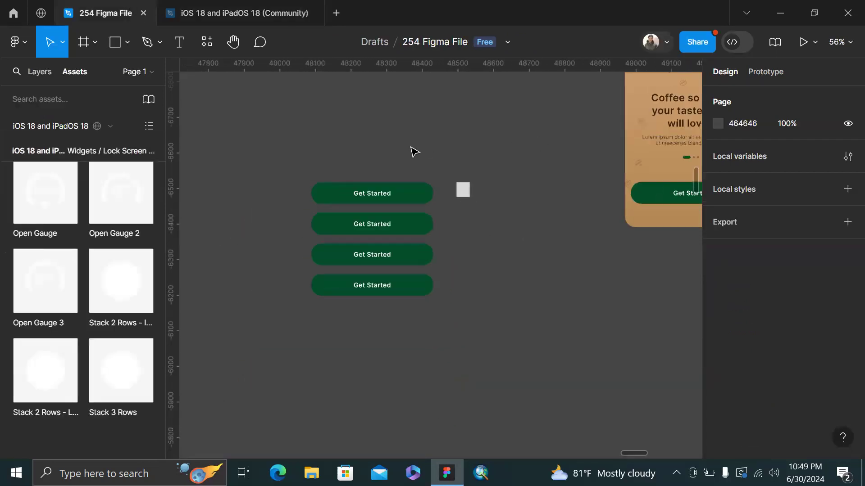
{"action": "left_click", "coordinate": [366, 193]}
{"action": "key", "text": "Return"}
{"action": "left_click", "coordinate": [423, 149]}
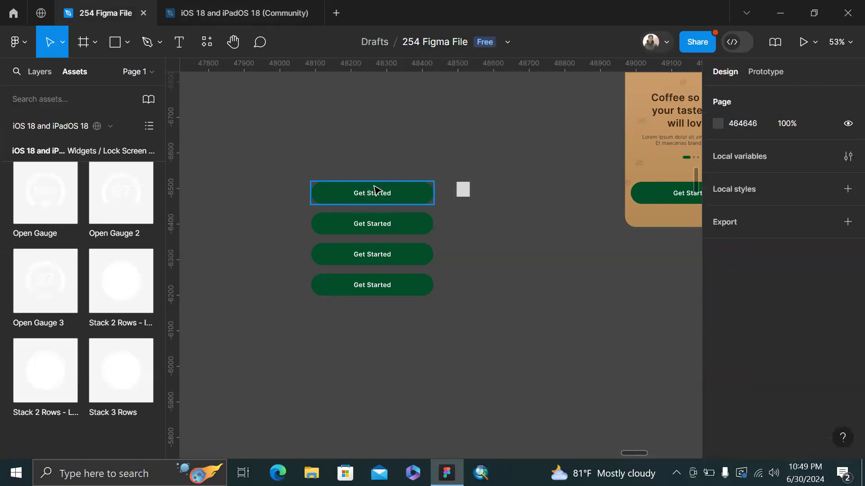
Zoom and pan out to see all four stacked Get Started buttons
{"action": "scroll", "coordinate": [375, 189], "scroll_direction": "down", "scroll_amount": 1}
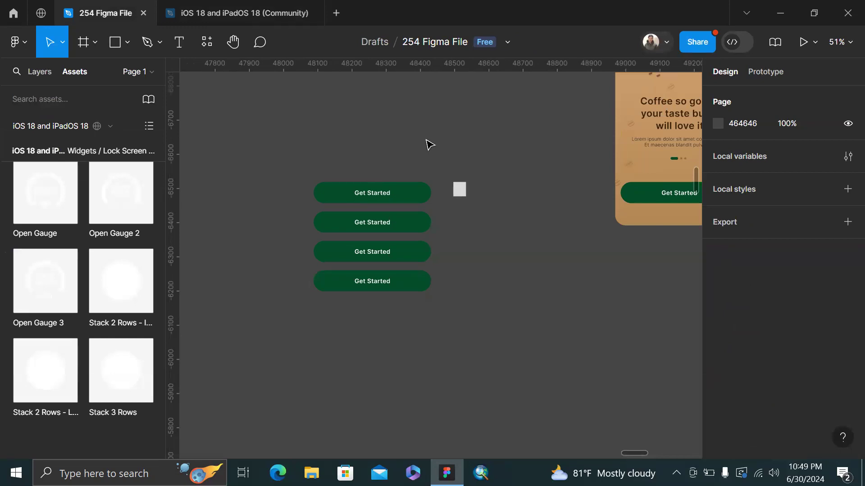
{"action": "scroll", "coordinate": [426, 141], "scroll_direction": "right", "scroll_amount": 3}
{"action": "scroll", "coordinate": [427, 140], "scroll_direction": "down", "scroll_amount": 3}
{"action": "scroll", "coordinate": [500, 104], "scroll_direction": "up", "scroll_amount": 3}
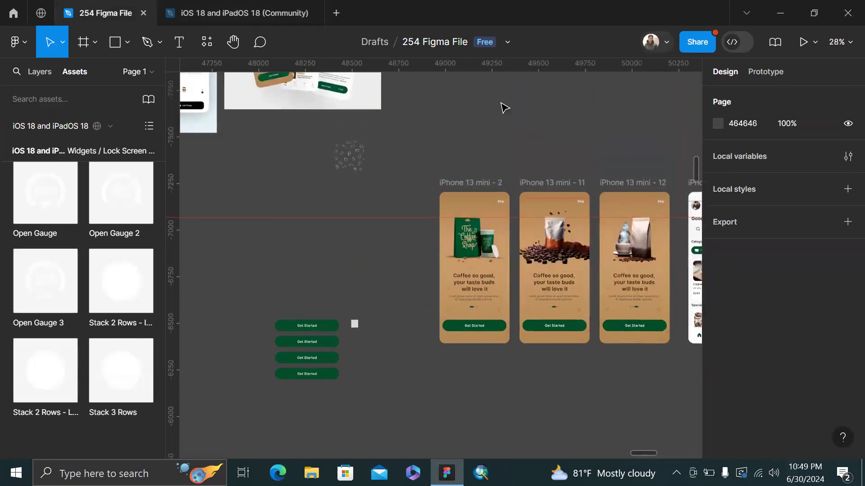
{"action": "scroll", "coordinate": [407, 153], "scroll_direction": "right", "scroll_amount": 2}
{"action": "scroll", "coordinate": [406, 153], "scroll_direction": "down", "scroll_amount": 1}
{"action": "scroll", "coordinate": [498, 135], "scroll_direction": "left", "scroll_amount": 5}
{"action": "scroll", "coordinate": [498, 135], "scroll_direction": "down", "scroll_amount": 2}
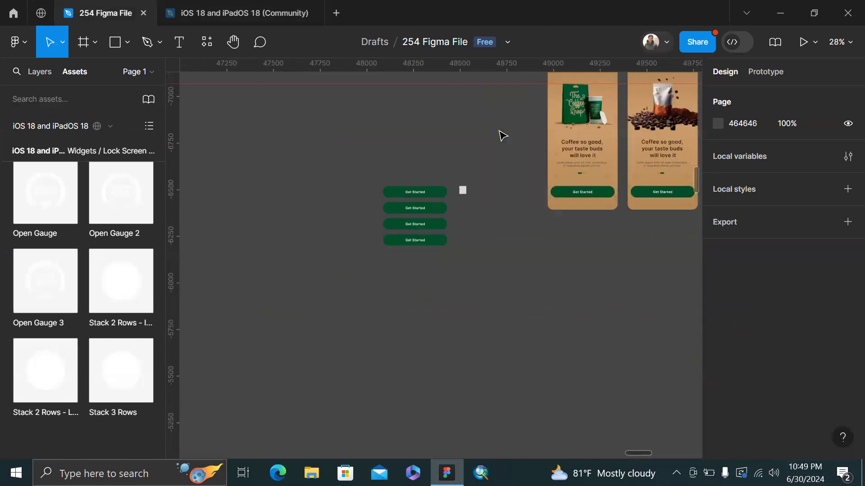
{"action": "scroll", "coordinate": [372, 223], "scroll_direction": "left", "scroll_amount": 2}
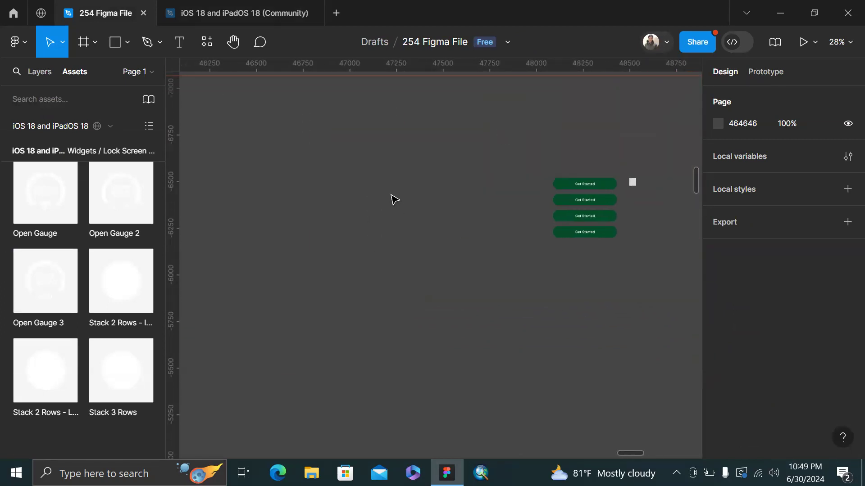
Create a 1440×1024 Desktop frame to the left of the buttons
{"action": "key", "text": "f"}
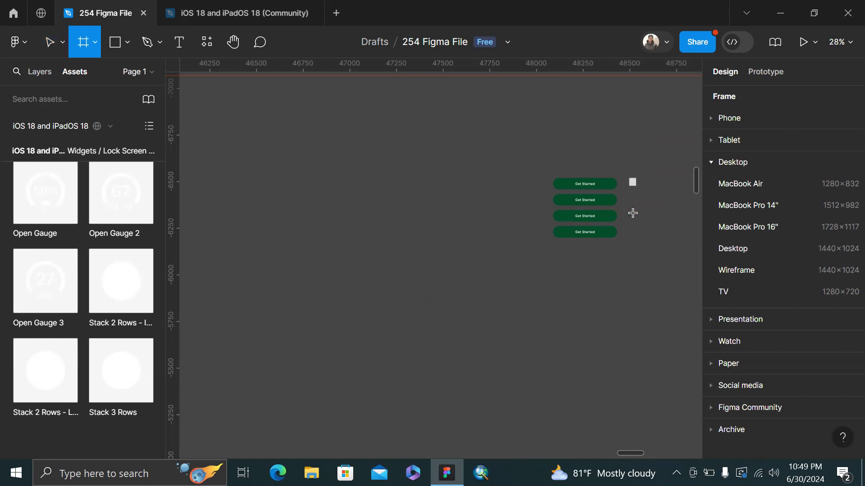
{"action": "left_click", "coordinate": [761, 250]}
{"action": "left_click_drag", "start_coordinate": [622, 265], "coordinate": [246, 271]}
Move a Get Started button into the frame and narrow it to about 178 px wide
{"action": "scroll", "coordinate": [243, 269], "scroll_direction": "up", "scroll_amount": 3}
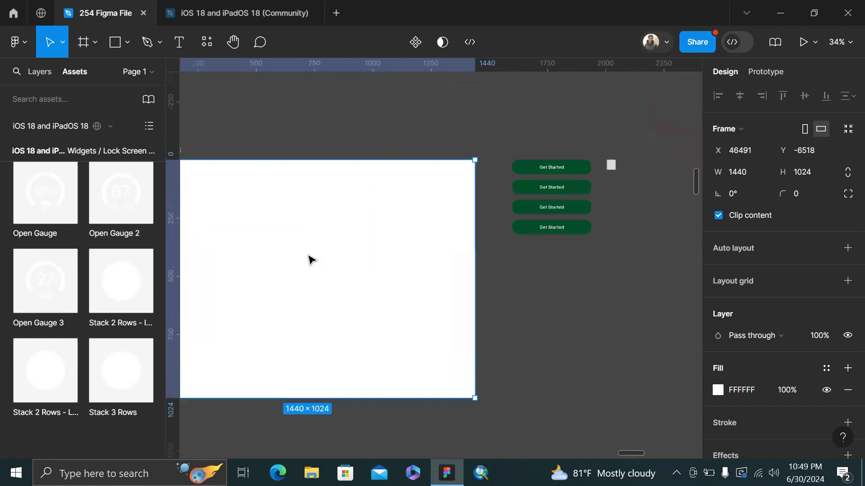
{"action": "left_click", "coordinate": [542, 169]}
{"action": "left_click_drag", "start_coordinate": [321, 194], "coordinate": [391, 187]}
{"action": "scroll", "coordinate": [391, 187], "scroll_direction": "up", "scroll_amount": 3}
{"action": "left_click_drag", "start_coordinate": [492, 181], "coordinate": [401, 188]}
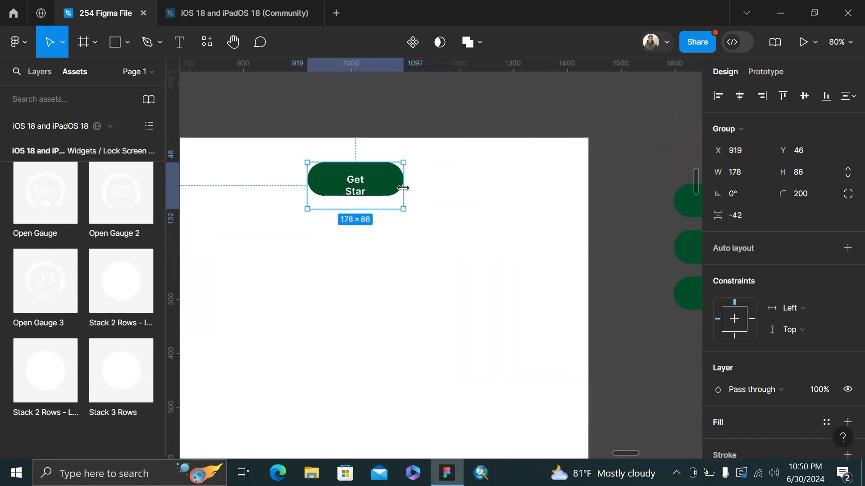
Set the button's label text to auto width so it fits on one line
{"action": "double_click", "coordinate": [349, 191]}
{"action": "scroll", "coordinate": [766, 374], "scroll_direction": "down", "scroll_amount": 2}
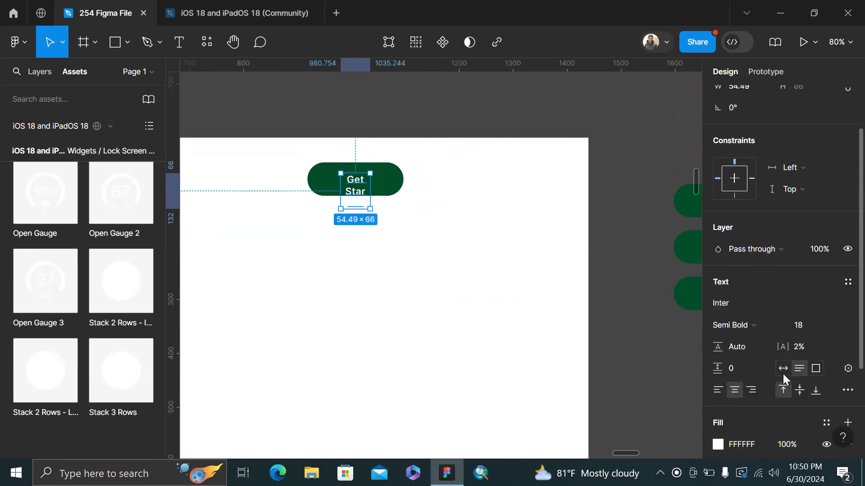
{"action": "left_click", "coordinate": [783, 369]}
{"action": "left_click", "coordinate": [544, 186]}
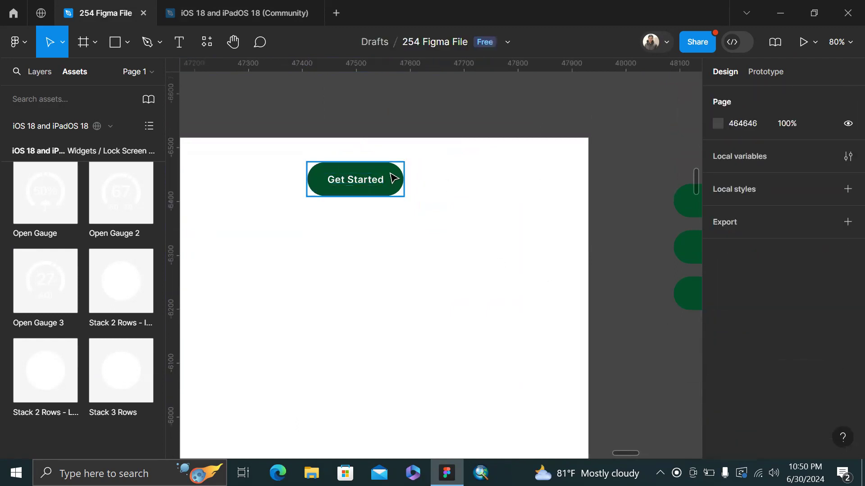
Reposition the Get Started button toward the frame's top right
{"action": "left_click", "coordinate": [392, 177]}
{"action": "scroll", "coordinate": [436, 179], "scroll_direction": "down", "scroll_amount": 2}
{"action": "left_click_drag", "start_coordinate": [475, 183], "coordinate": [575, 191]}
{"action": "scroll", "coordinate": [577, 189], "scroll_direction": "right", "scroll_amount": 3}
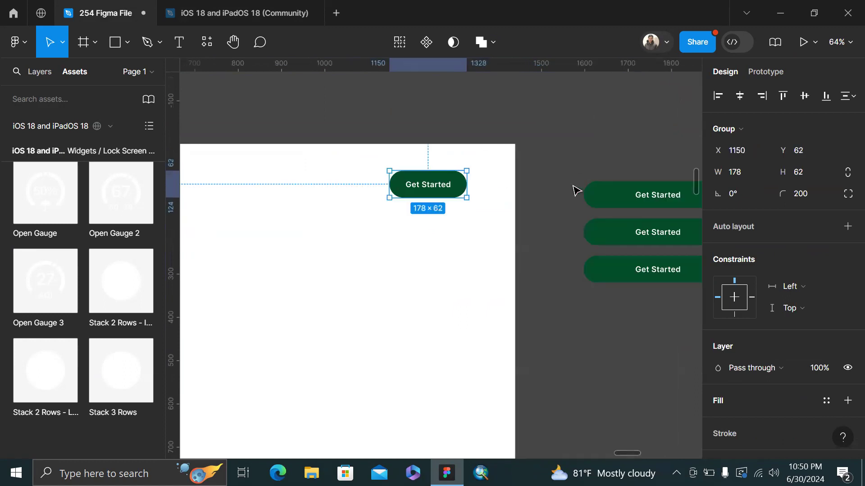
{"action": "left_click", "coordinate": [574, 112]}
{"action": "left_click", "coordinate": [434, 195]}
{"action": "scroll", "coordinate": [433, 198], "scroll_direction": "up", "scroll_amount": 2}
{"action": "scroll", "coordinate": [433, 198], "scroll_direction": "down", "scroll_amount": 3}
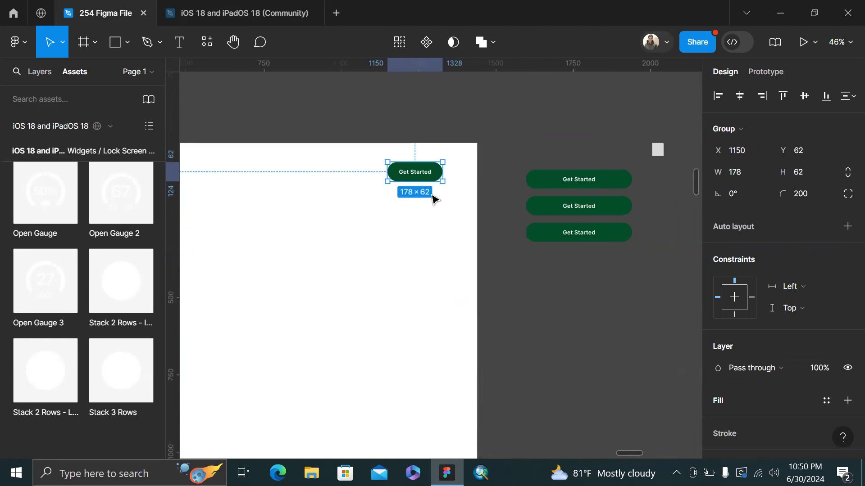
{"action": "scroll", "coordinate": [401, 175], "scroll_direction": "right", "scroll_amount": 1}
Alt-drag a copy of the button downward and delete the three leftover buttons outside the frame
{"action": "left_click_drag", "start_coordinate": [388, 180], "coordinate": [530, 334]}
{"action": "left_click_drag", "start_coordinate": [497, 140], "coordinate": [598, 303]}
{"action": "key", "text": "Delete"}
Place the copy just under the first button and give it a light green 00CD68 fill
{"action": "left_click_drag", "start_coordinate": [389, 254], "coordinate": [381, 202]}
{"action": "scroll", "coordinate": [393, 216], "scroll_direction": "up", "scroll_amount": 2}
{"action": "left_click", "coordinate": [718, 402]}
{"action": "left_click_drag", "start_coordinate": [649, 155], "coordinate": [706, 145]}
Settle one button copy on bright green 00CD68 and recolour the new copy dark green 012D17
{"action": "left_click_drag", "start_coordinate": [393, 201], "coordinate": [391, 255], "text": "alt"}
{"action": "left_click", "coordinate": [714, 403]}
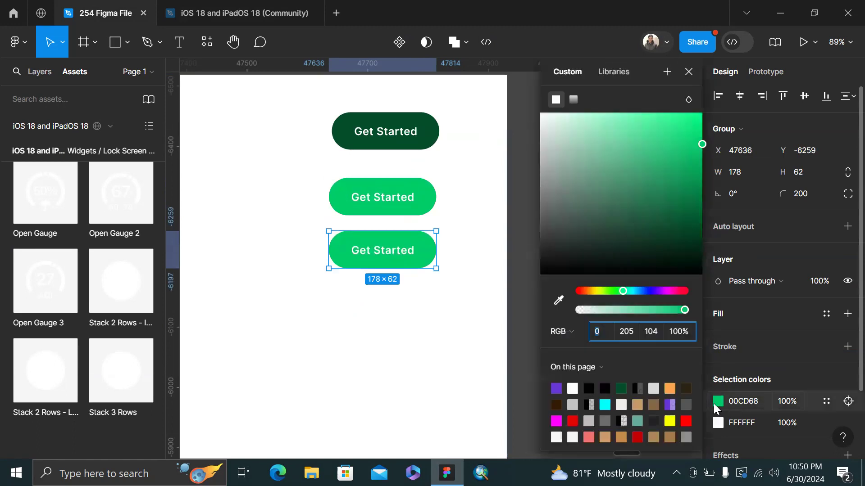
{"action": "left_click", "coordinate": [696, 238]}
{"action": "left_click", "coordinate": [699, 246]}
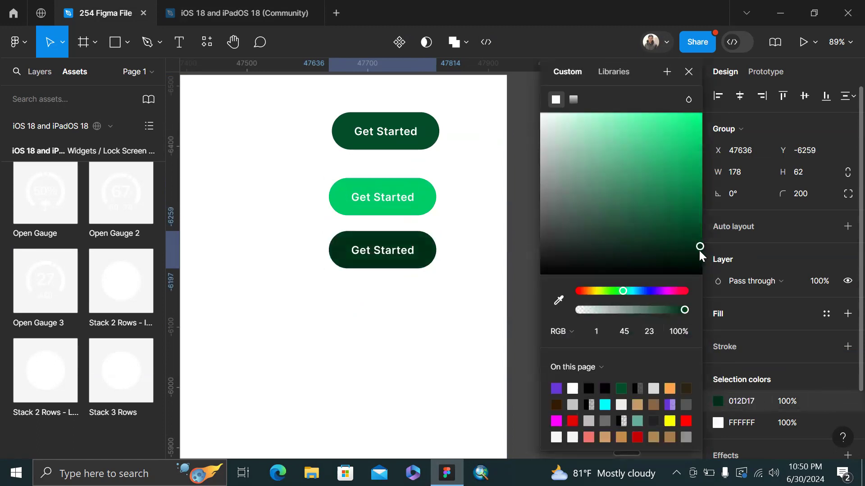
Duplicate the dark button below itself and select the newest copy's fill colour
{"action": "left_click_drag", "start_coordinate": [390, 253], "coordinate": [398, 317], "text": "alt"}
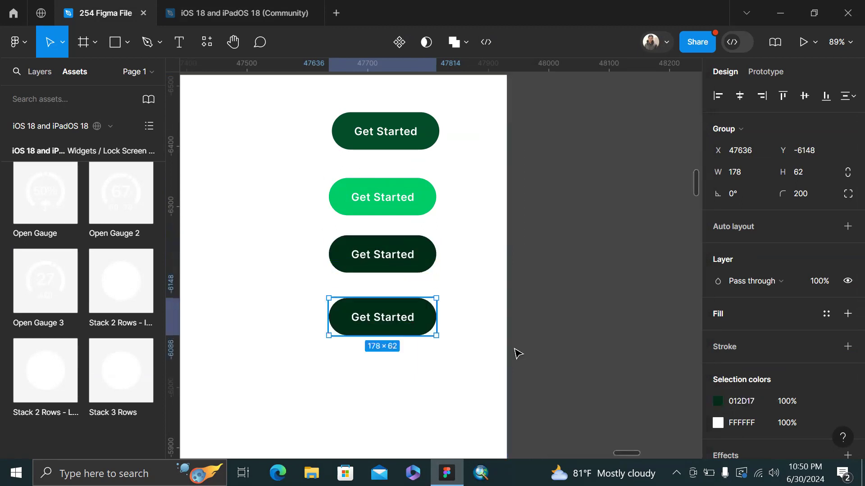
{"action": "left_click", "coordinate": [720, 399]}
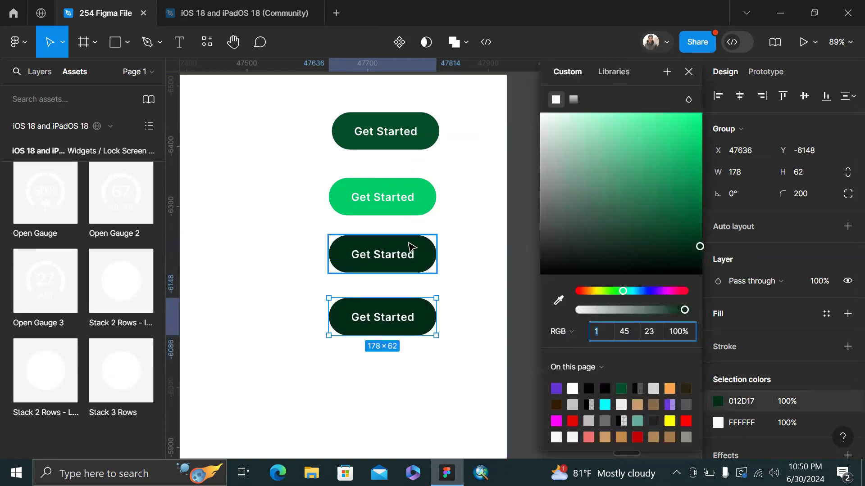
{"action": "scroll", "coordinate": [494, 250], "scroll_direction": "down", "scroll_amount": 6}
{"action": "scroll", "coordinate": [494, 250], "scroll_direction": "right", "scroll_amount": 3}
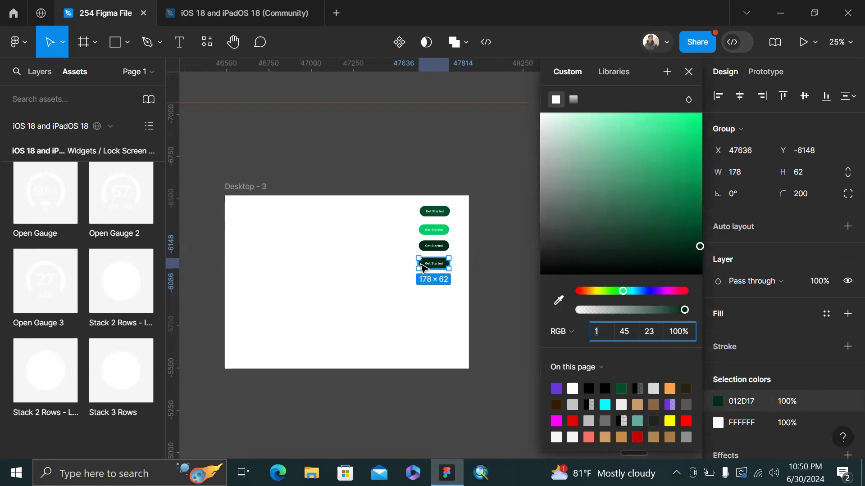
Undo the accidental enlargement, widen the Get Started button to 542.54 px, and move it to the lower middle
{"action": "left_click_drag", "start_coordinate": [427, 267], "coordinate": [394, 324]}
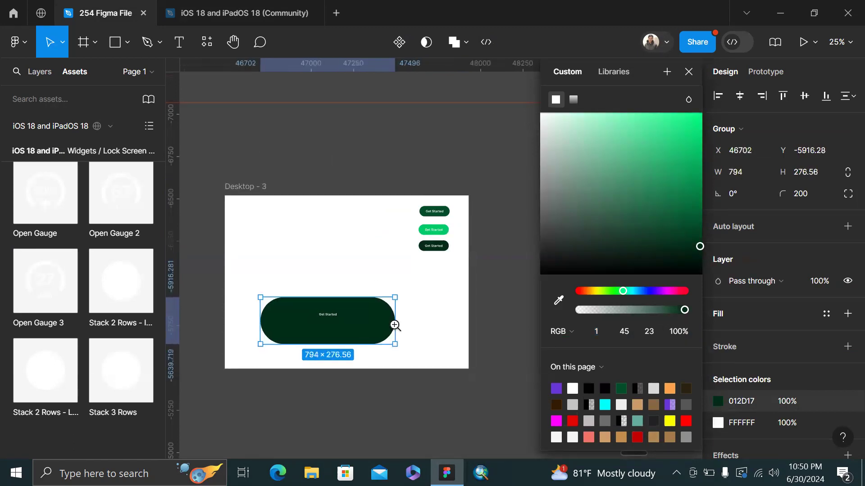
{"action": "key", "text": "ctrl+z"}
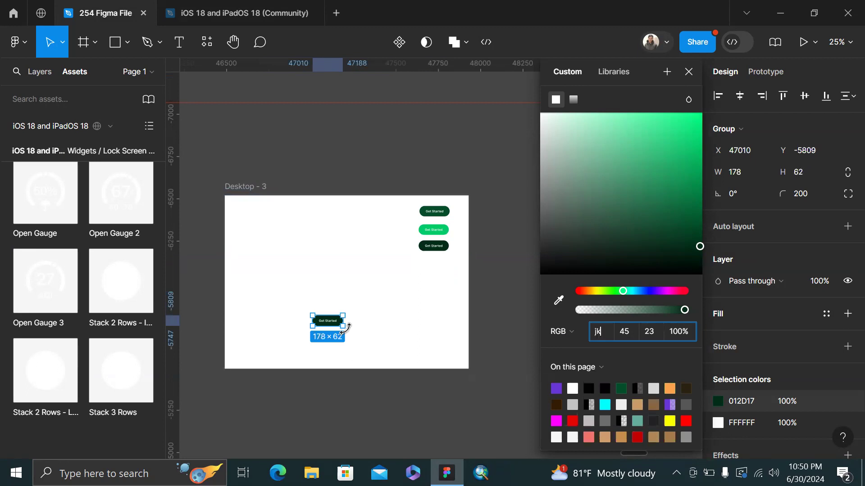
{"action": "left_click_drag", "start_coordinate": [347, 324], "coordinate": [409, 288]}
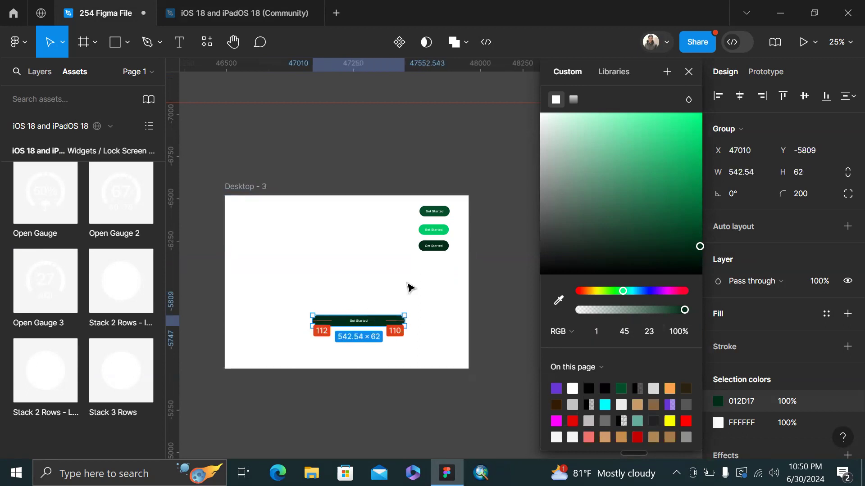
{"action": "left_click", "coordinate": [410, 287]}
{"action": "left_click_drag", "start_coordinate": [355, 320], "coordinate": [338, 332]}
{"action": "left_click", "coordinate": [377, 271]}
{"action": "scroll", "coordinate": [305, 283], "scroll_direction": "up", "scroll_amount": 4}
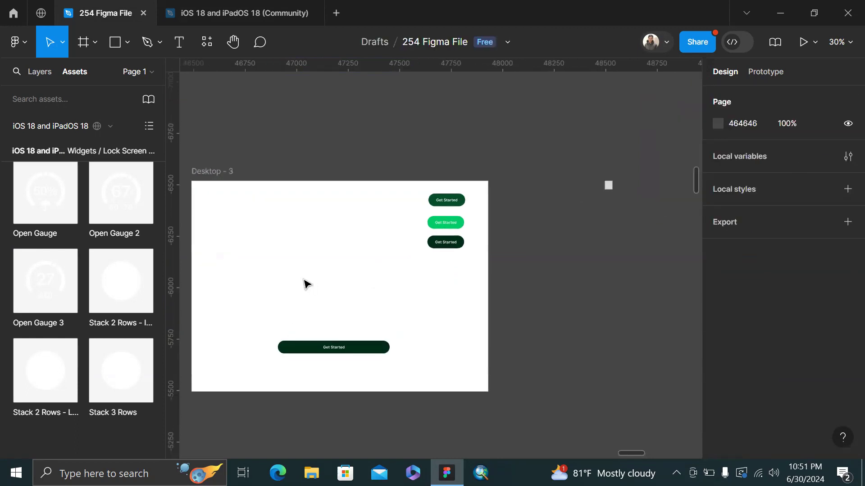
Draw a small 29×29 square just above the wide Get Started button
{"action": "key", "text": "r"}
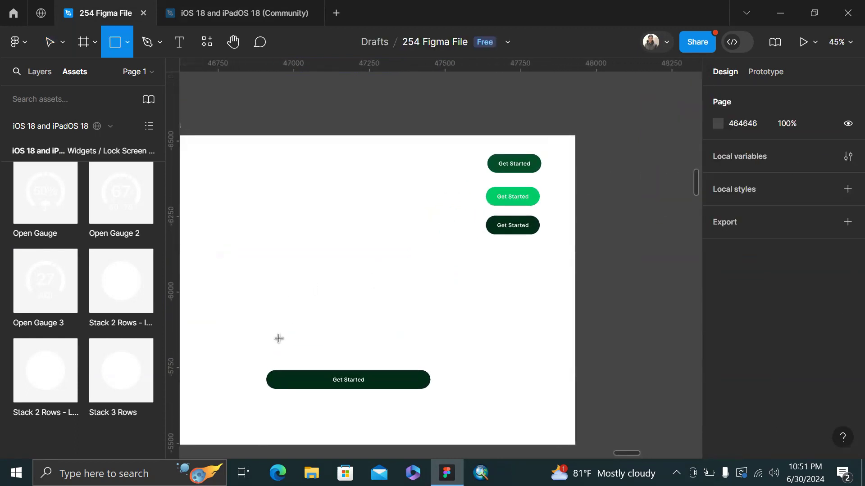
{"action": "mouse_move", "coordinate": [273, 336]}
{"action": "left_mouse_down"}
{"action": "mouse_move", "coordinate": [287, 359]}
{"action": "mouse_move", "coordinate": [276, 342]}
{"action": "mouse_move", "coordinate": [248, 341]}
{"action": "left_mouse_up"}
{"action": "scroll", "coordinate": [286, 350], "scroll_direction": "up", "scroll_amount": 5, "text": "ctrl"}
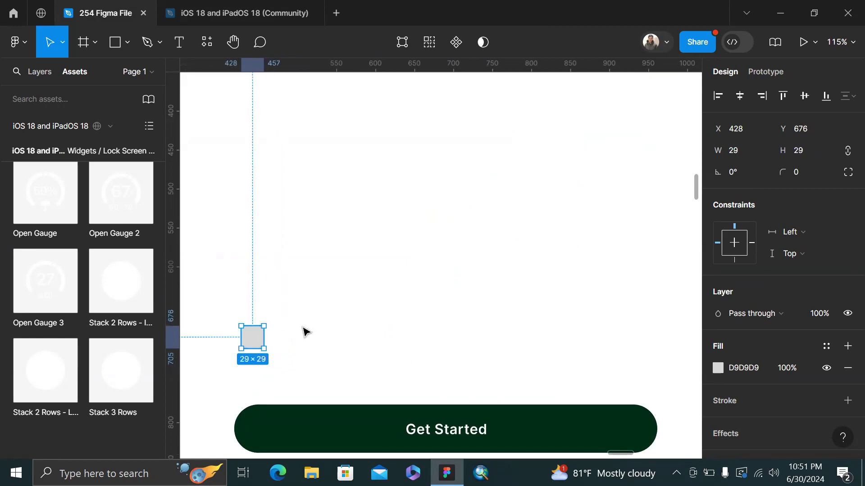
{"action": "left_click", "coordinate": [295, 300]}
{"action": "scroll", "coordinate": [294, 300], "scroll_direction": "down", "scroll_amount": 5}
Nudge the wide button slightly upward and change its fill to light grey
{"action": "left_click_drag", "start_coordinate": [296, 361], "coordinate": [291, 328]}
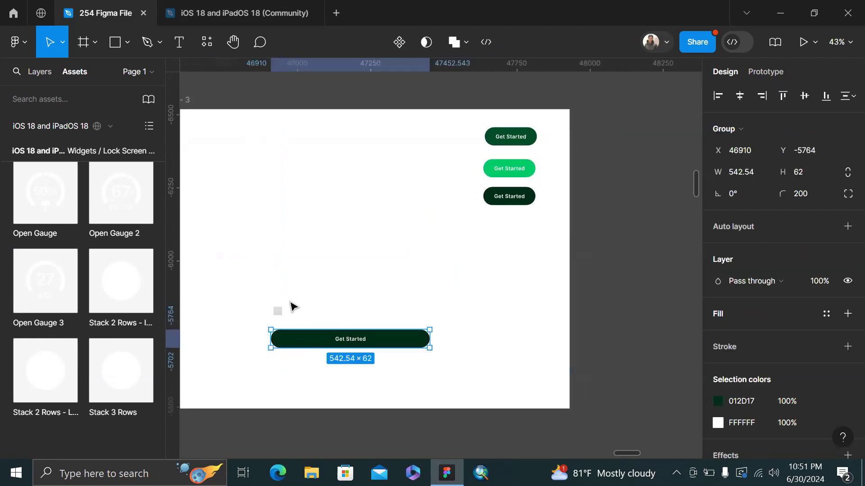
{"action": "left_click", "coordinate": [717, 401]}
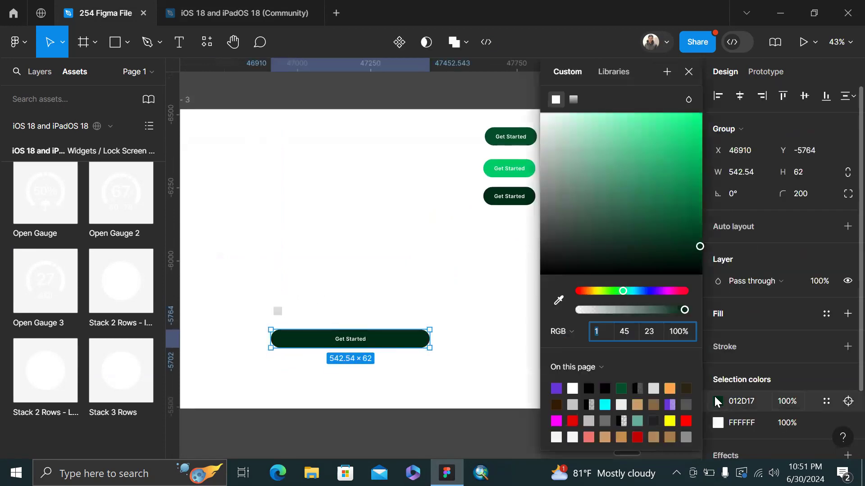
{"action": "left_click_drag", "start_coordinate": [545, 143], "coordinate": [508, 139]}
{"action": "scroll", "coordinate": [296, 257], "scroll_direction": "up", "scroll_amount": 3}
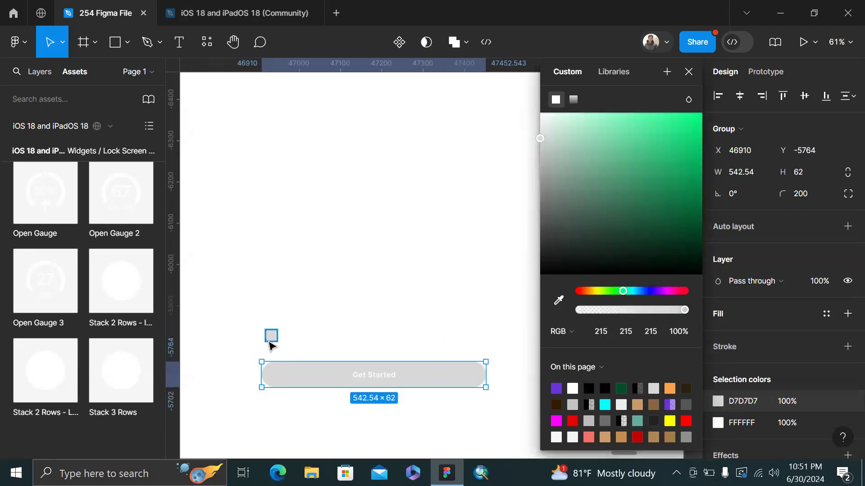
Give the wide button a dark green 034E29 fill from the page colours
{"action": "left_click", "coordinate": [271, 338]}
{"action": "scroll", "coordinate": [272, 340], "scroll_direction": "up", "scroll_amount": 3}
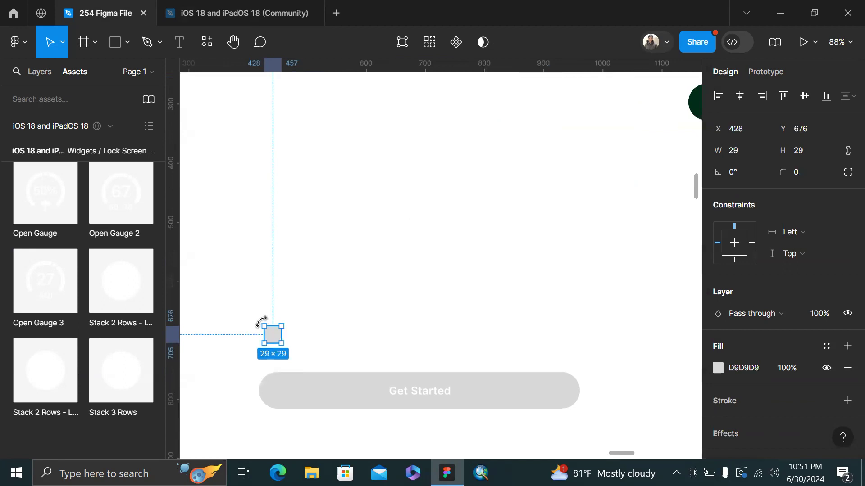
{"action": "scroll", "coordinate": [380, 353], "scroll_direction": "down", "scroll_amount": 1}
{"action": "left_click", "coordinate": [372, 370]}
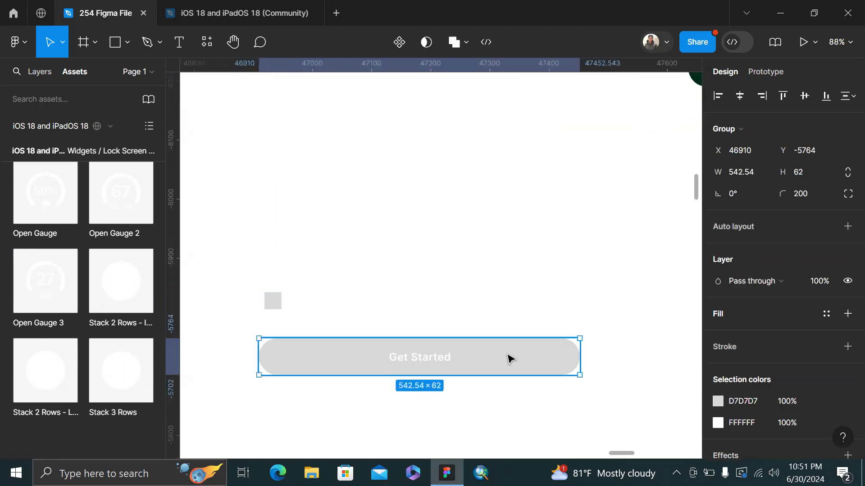
{"action": "left_click", "coordinate": [718, 402]}
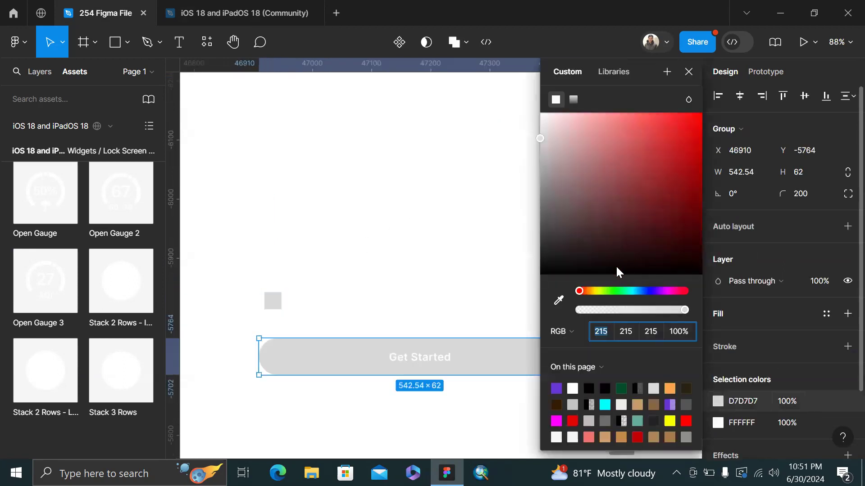
{"action": "left_click", "coordinate": [621, 388]}
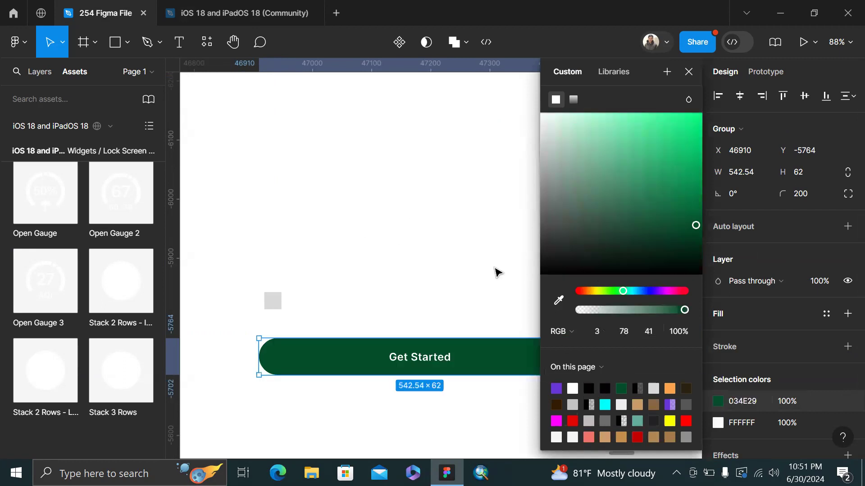
{"action": "left_click", "coordinate": [496, 271]}
{"action": "scroll", "coordinate": [496, 272], "scroll_direction": "down", "scroll_amount": 5}
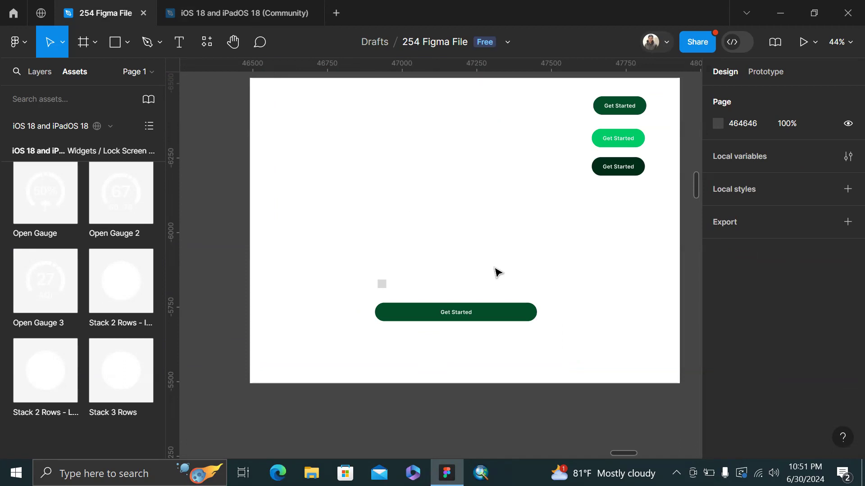
Duplicate the Desktop - 3 frame as Desktop - 4 below it
{"action": "scroll", "coordinate": [495, 272], "scroll_direction": "down", "scroll_amount": 5}
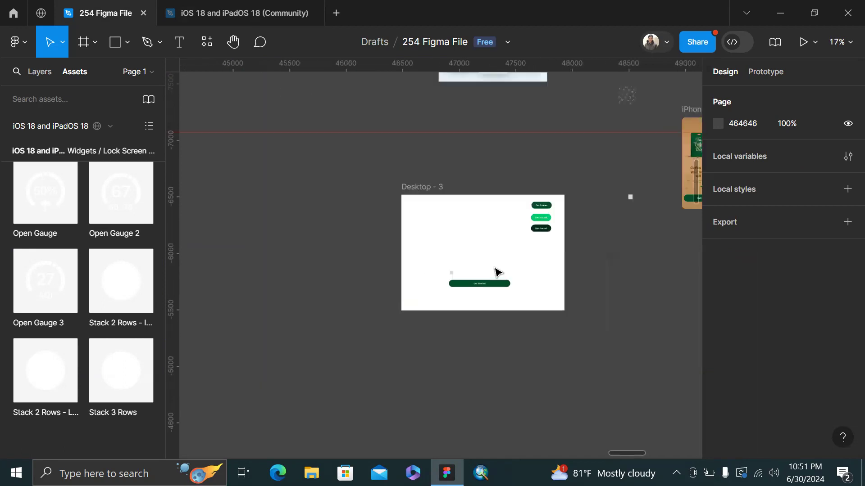
{"action": "scroll", "coordinate": [496, 272], "scroll_direction": "down", "scroll_amount": 1}
{"action": "left_click", "coordinate": [390, 154]}
{"action": "left_click", "coordinate": [390, 154]}
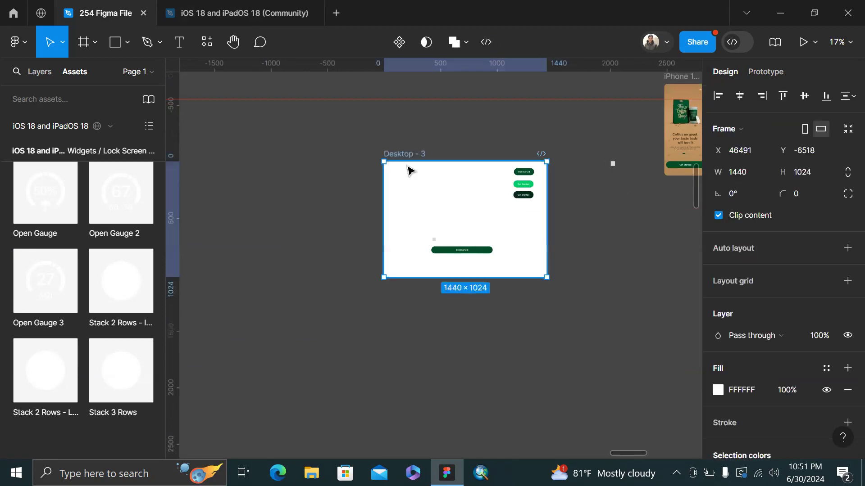
{"action": "key", "text": "ctrl+d"}
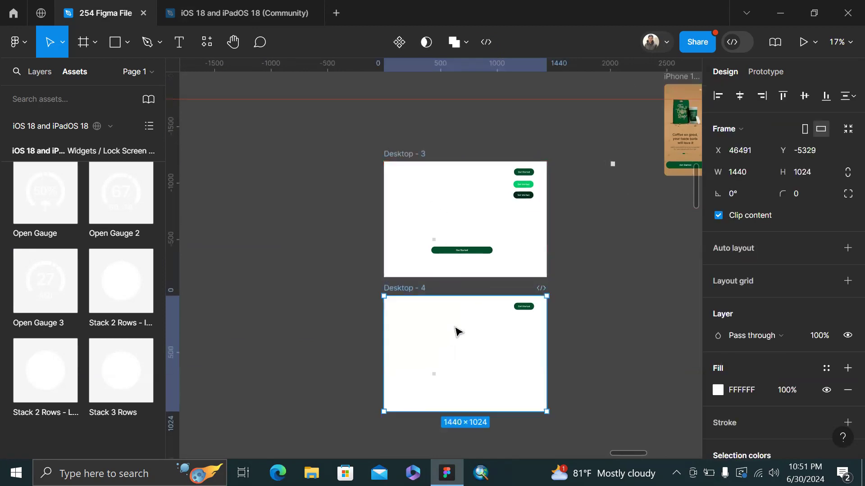
Delete the copied button and the small grey square from Desktop - 4
{"action": "left_click", "coordinate": [531, 189]}
{"action": "scroll", "coordinate": [530, 190], "scroll_direction": "up", "scroll_amount": 1}
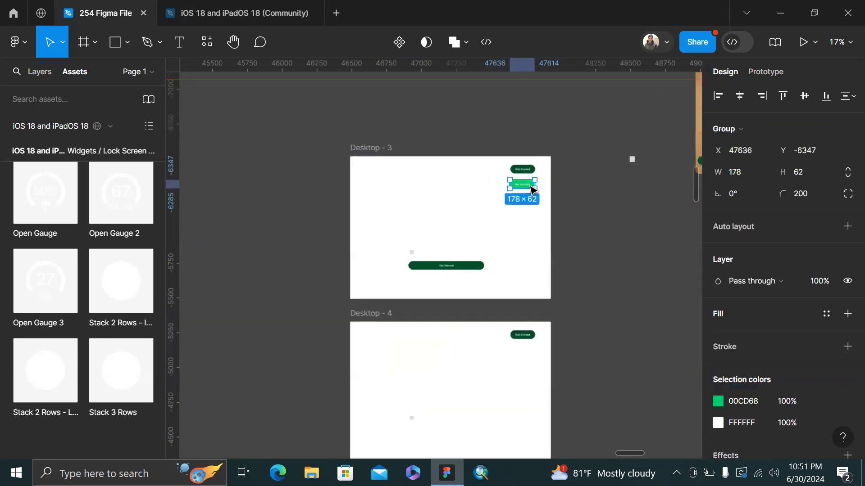
{"action": "left_click", "coordinate": [529, 339]}
{"action": "key", "text": "Delete"}
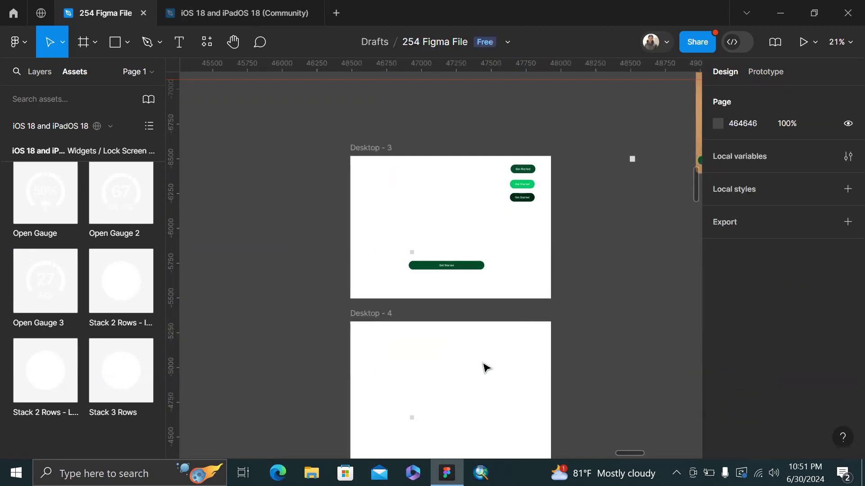
{"action": "left_click", "coordinate": [410, 419]}
{"action": "key", "text": "Delete"}
Place a copy of the green middle button from Desktop - 3 into Desktop - 4
{"action": "left_click", "coordinate": [525, 186]}
{"action": "left_click_drag", "start_coordinate": [525, 186], "coordinate": [521, 342]}
{"action": "key", "text": "Delete"}
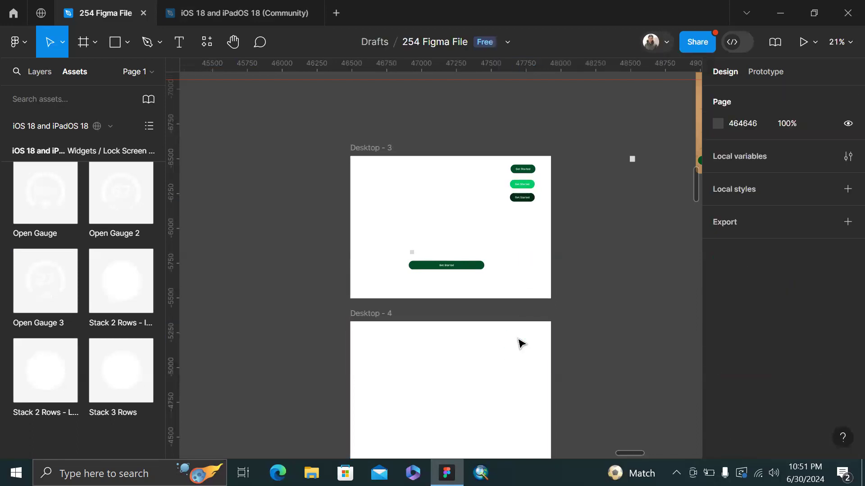
{"action": "left_click", "coordinate": [521, 343]}
{"action": "key", "text": "ctrl+z"}
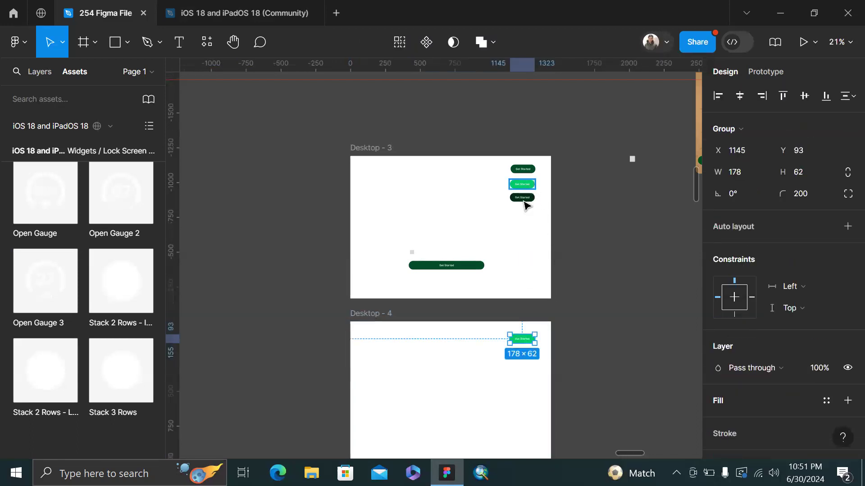
{"action": "scroll", "coordinate": [512, 258], "scroll_direction": "down", "scroll_amount": 5}
{"action": "scroll", "coordinate": [426, 180], "scroll_direction": "up", "scroll_amount": 2}
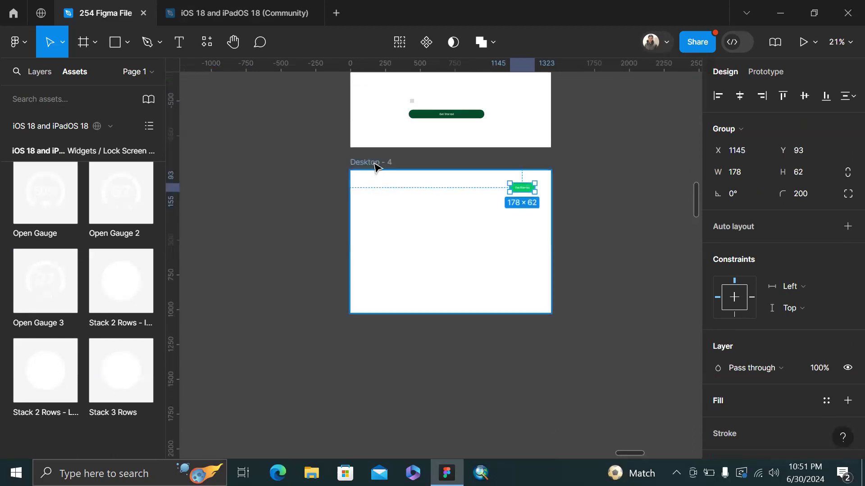
Duplicate Desktop - 4 as Desktop - 5 and delete the button inside it
{"action": "left_click", "coordinate": [394, 195]}
{"action": "key", "text": "ctrl+d"}
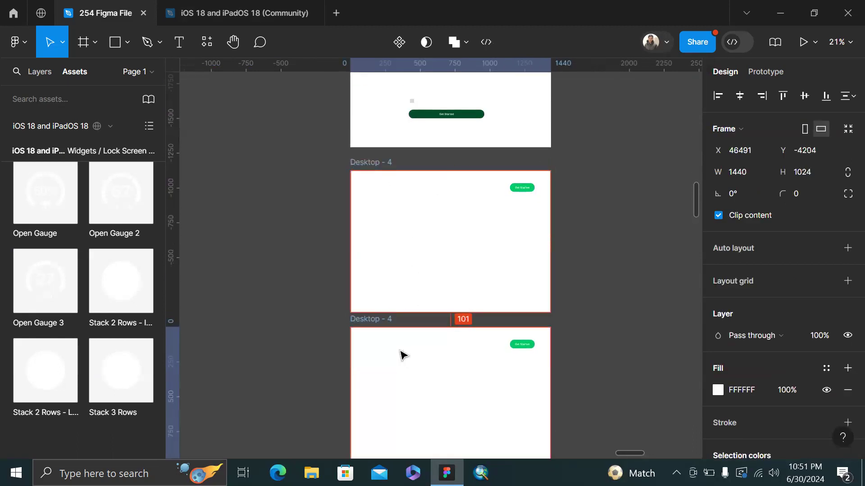
{"action": "left_click", "coordinate": [529, 345]}
{"action": "key", "text": "Delete"}
Move the third dark button out of Desktop - 3 into Desktop - 5's upper right
{"action": "scroll", "coordinate": [528, 347], "scroll_direction": "up", "scroll_amount": 2}
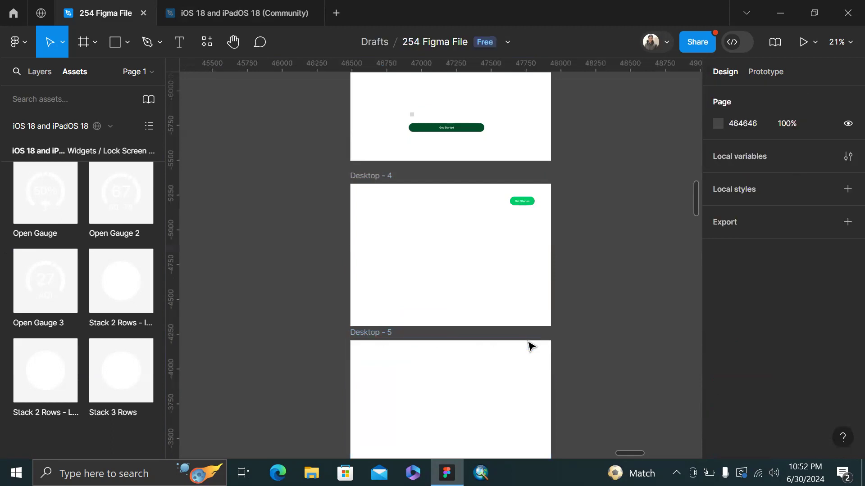
{"action": "left_click", "coordinate": [517, 120]}
{"action": "key", "text": "Delete"}
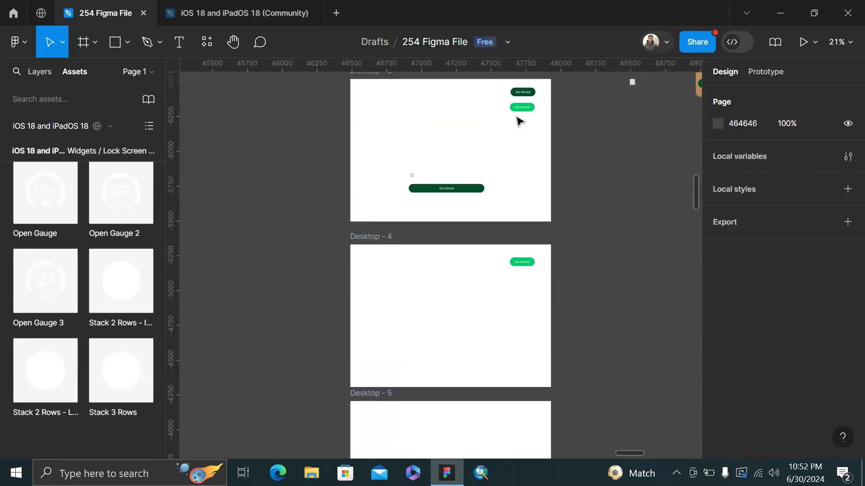
{"action": "scroll", "coordinate": [517, 121], "scroll_direction": "down", "scroll_amount": 5}
{"action": "double_click", "coordinate": [519, 204]}
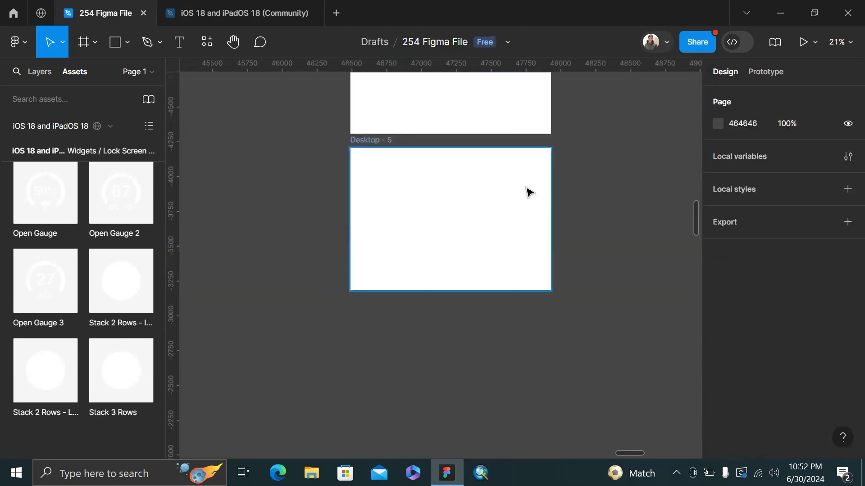
{"action": "key", "text": "ctrl+v"}
{"action": "left_click_drag", "start_coordinate": [439, 262], "coordinate": [532, 174]}
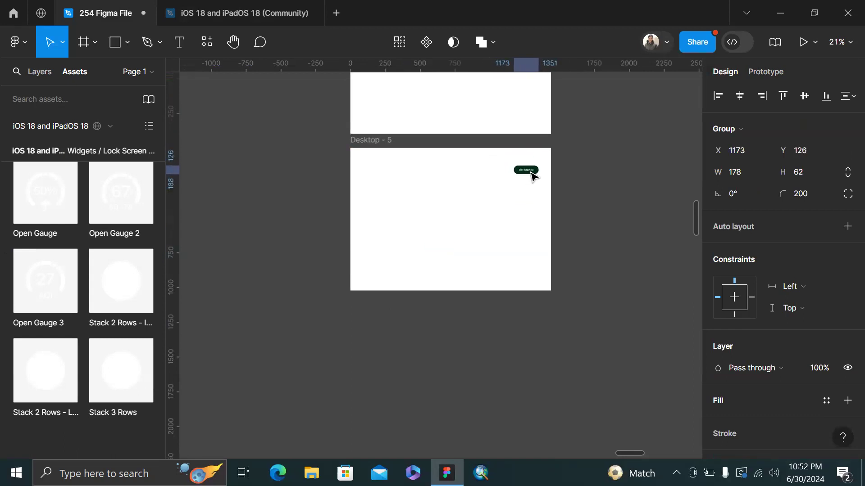
Delete the green button, the wide button and the small grey square from Desktop - 3
{"action": "scroll", "coordinate": [533, 175], "scroll_direction": "up", "scroll_amount": 6}
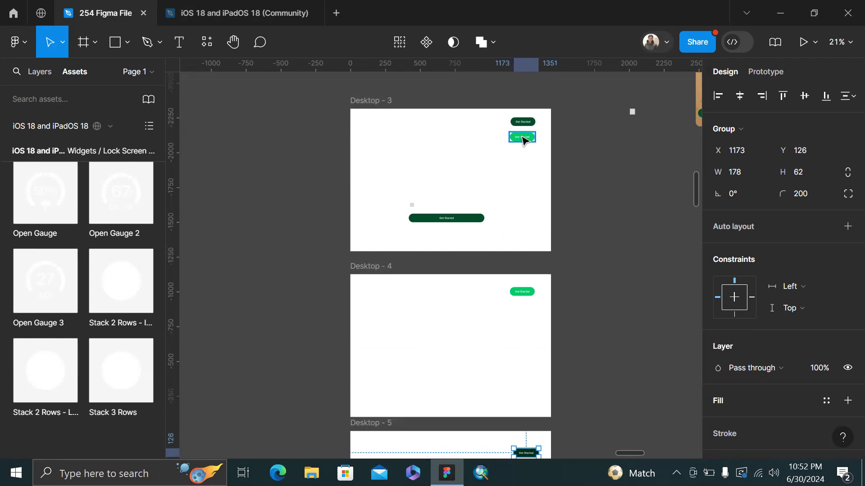
{"action": "left_click", "coordinate": [523, 138]}
{"action": "key", "text": "Delete"}
{"action": "scroll", "coordinate": [402, 202], "scroll_direction": "down", "scroll_amount": 4}
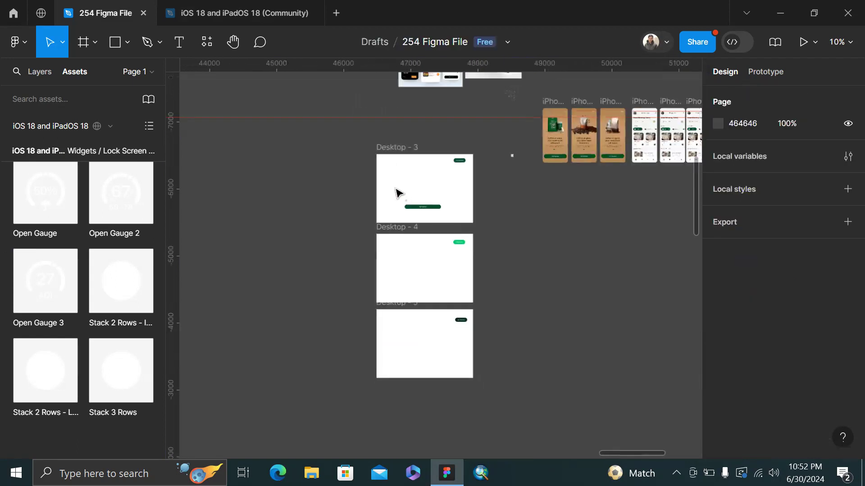
{"action": "scroll", "coordinate": [428, 182], "scroll_direction": "up", "scroll_amount": 3}
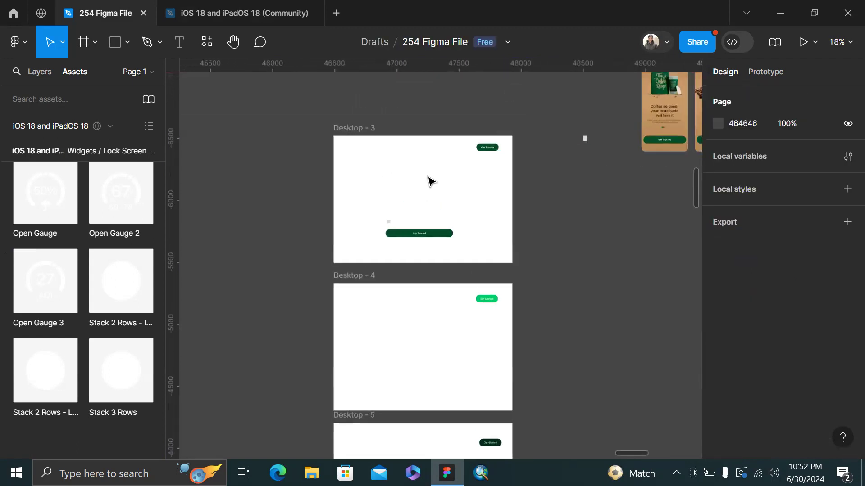
{"action": "left_click_drag", "start_coordinate": [360, 200], "coordinate": [444, 257]}
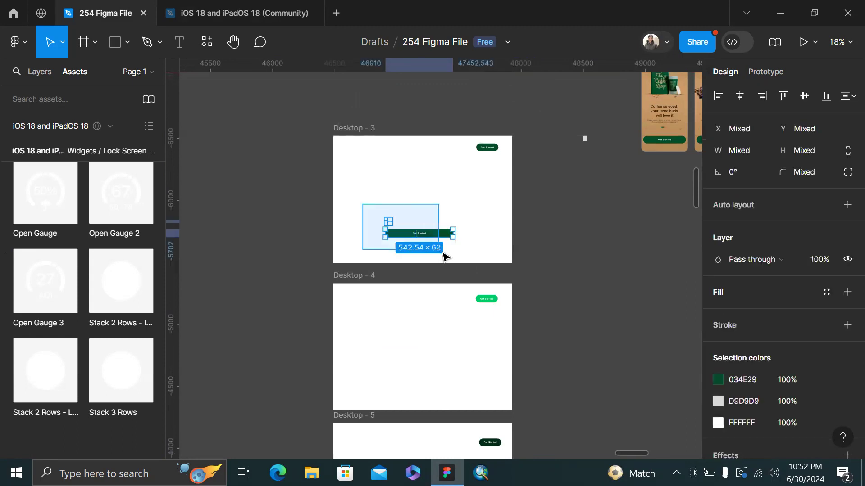
{"action": "key", "text": "Delete"}
Select the Desktop - 5 frame and show the Prototype settings
{"action": "scroll", "coordinate": [493, 162], "scroll_direction": "down", "scroll_amount": 2}
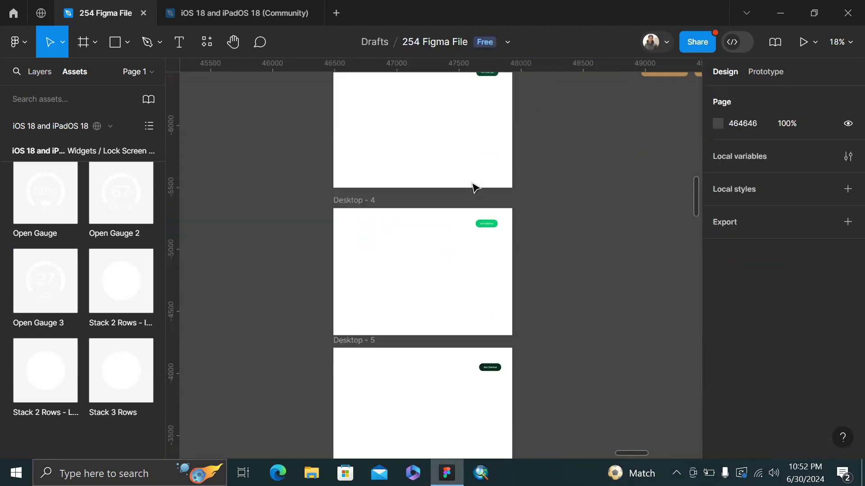
{"action": "scroll", "coordinate": [472, 187], "scroll_direction": "up", "scroll_amount": 1}
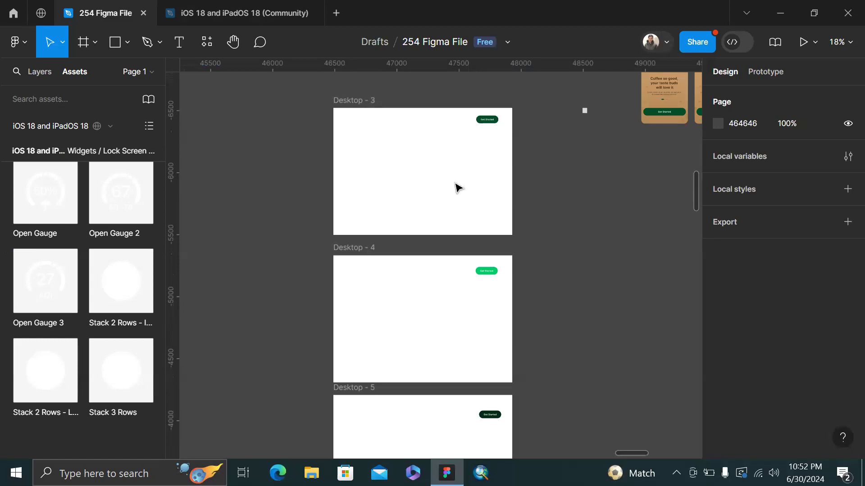
{"action": "scroll", "coordinate": [464, 178], "scroll_direction": "down", "scroll_amount": 1}
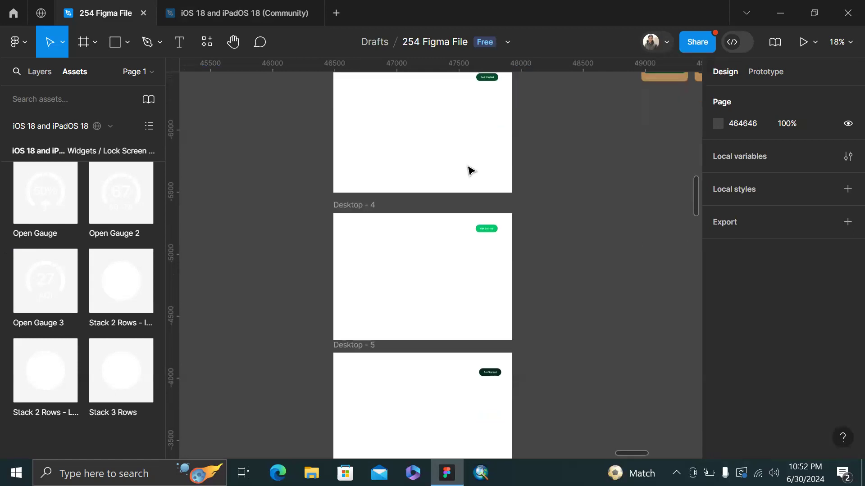
{"action": "left_click", "coordinate": [367, 352]}
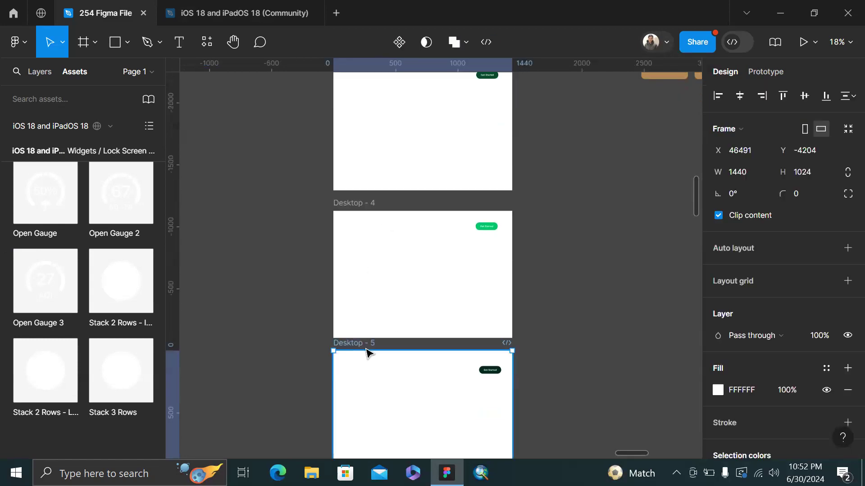
{"action": "left_click", "coordinate": [764, 73]}
Remove the green Get Started button's link to the iPhone 13 mini screen
{"action": "scroll", "coordinate": [577, 214], "scroll_direction": "right", "scroll_amount": 6}
{"action": "scroll", "coordinate": [578, 214], "scroll_direction": "up", "scroll_amount": 2}
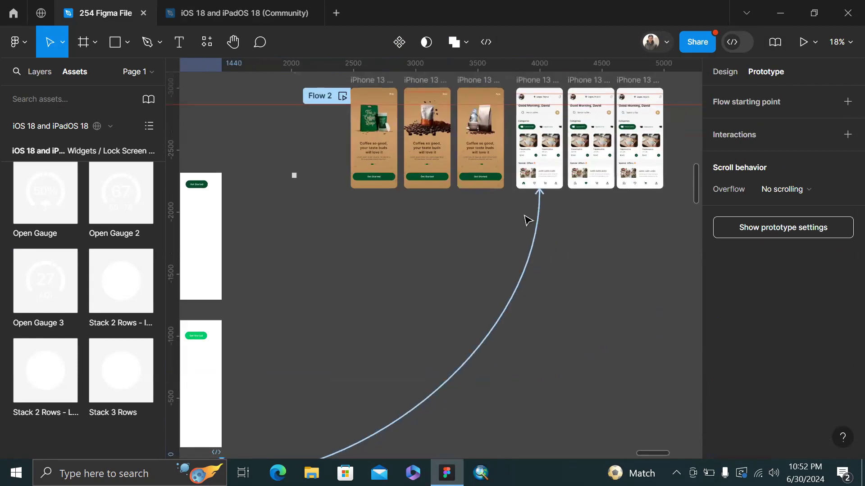
{"action": "scroll", "coordinate": [527, 219], "scroll_direction": "left", "scroll_amount": 2}
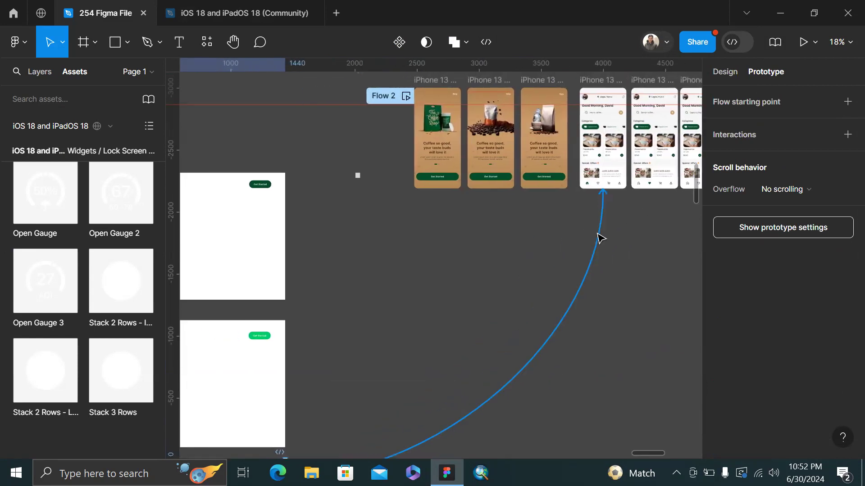
{"action": "left_click_drag", "start_coordinate": [597, 234], "coordinate": [566, 349]}
{"action": "scroll", "coordinate": [566, 350], "scroll_direction": "down", "scroll_amount": 5}
{"action": "left_click", "coordinate": [259, 103]}
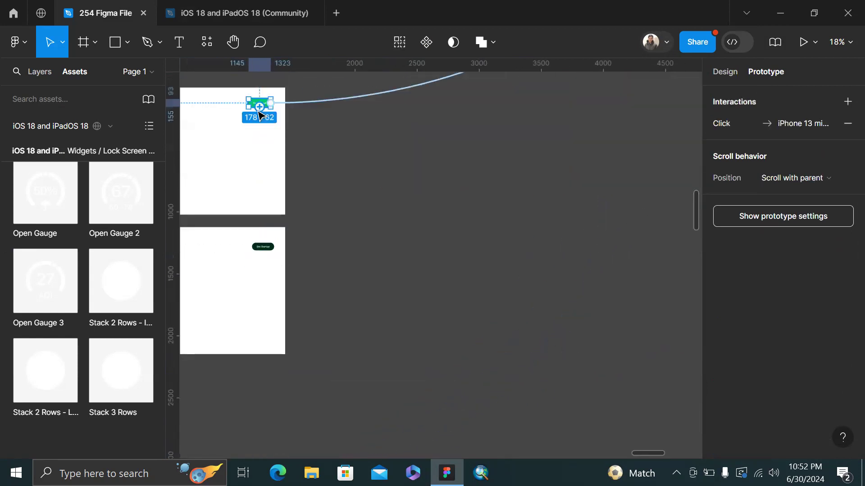
{"action": "scroll", "coordinate": [351, 160], "scroll_direction": "up", "scroll_amount": 5}
{"action": "key", "text": "Delete"}
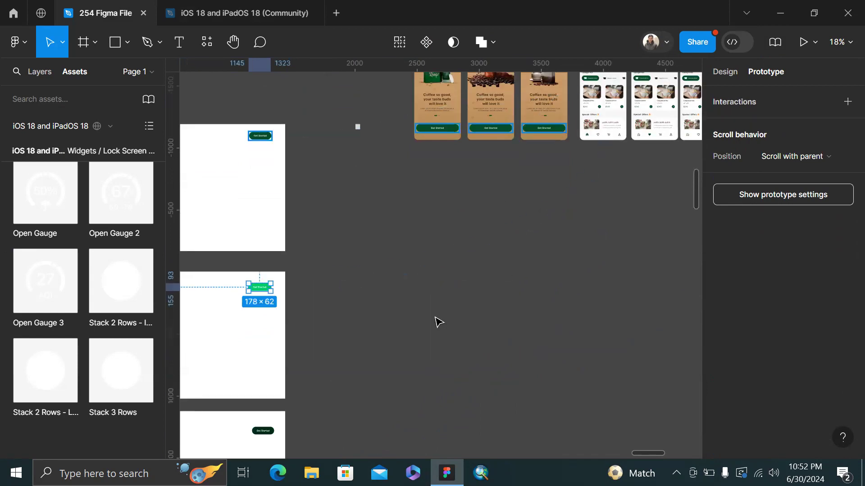
Delete the dark Get Started button's iPhone 13 mini connection
{"action": "left_click", "coordinate": [272, 135]}
{"action": "left_click", "coordinate": [338, 129]}
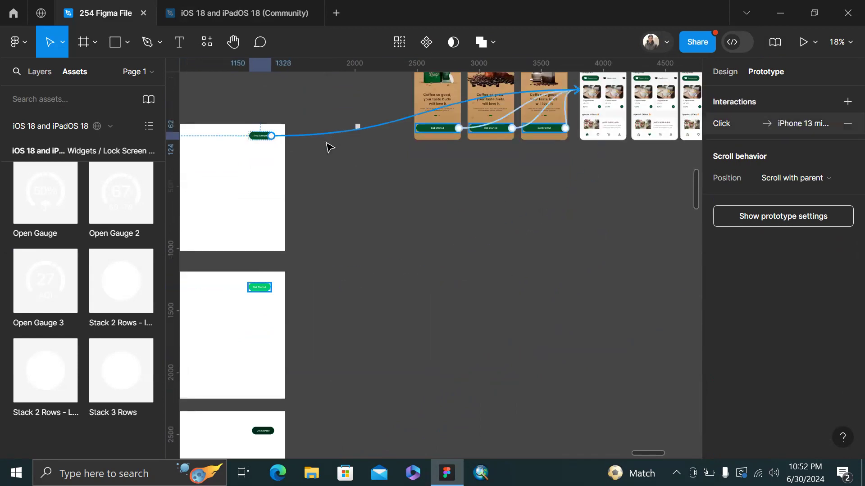
{"action": "key", "text": "Delete"}
{"action": "left_click", "coordinate": [331, 154]}
{"action": "scroll", "coordinate": [392, 121], "scroll_direction": "left", "scroll_amount": 3}
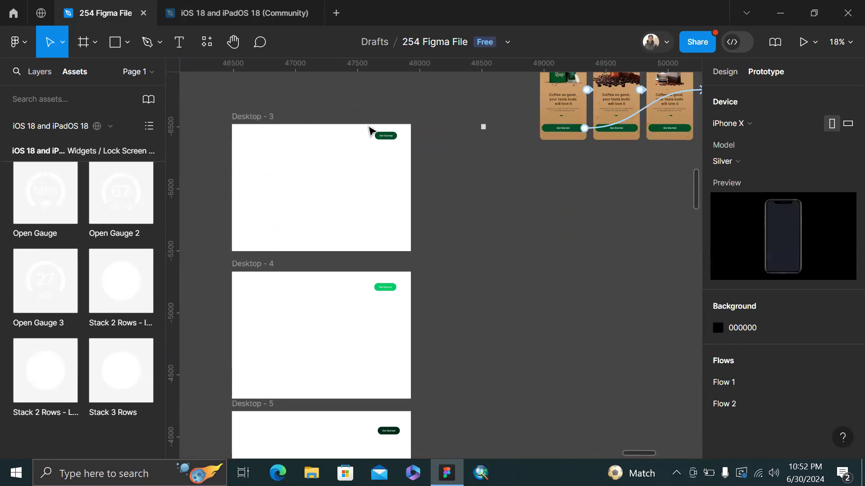
Connect the Desktop - 3 Get Started button to the Desktop - 4 frame
{"action": "left_click", "coordinate": [247, 117]}
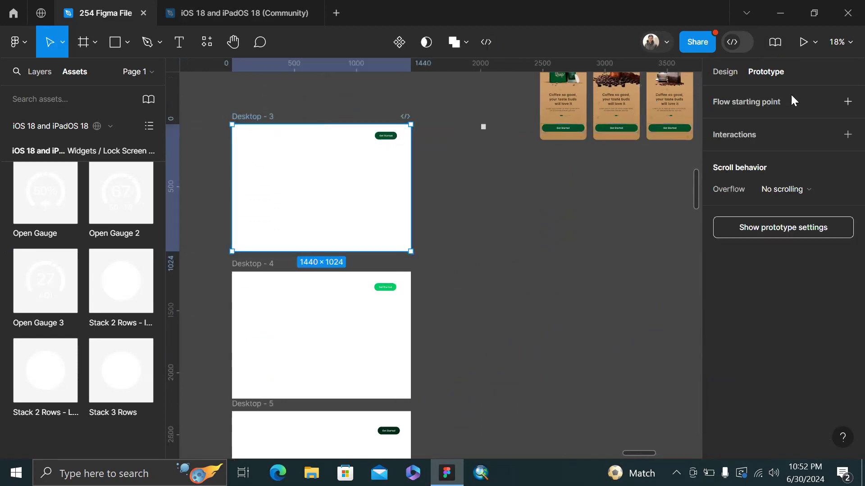
{"action": "left_click", "coordinate": [393, 142]}
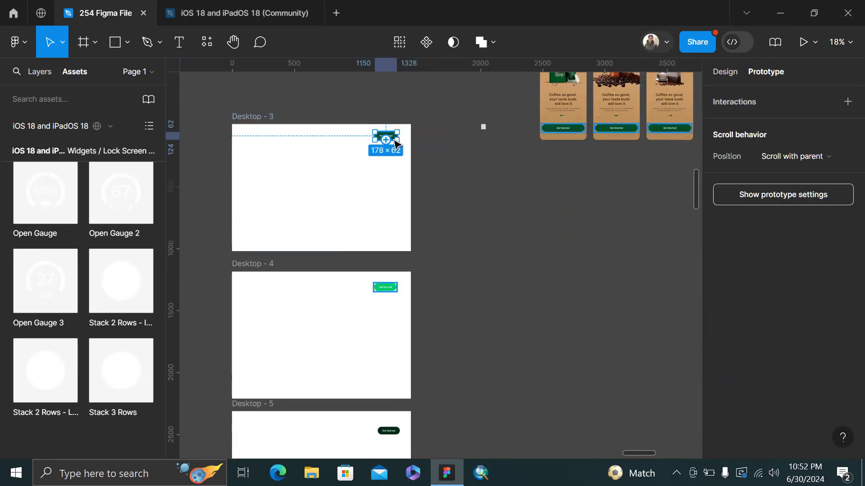
{"action": "left_click_drag", "start_coordinate": [390, 143], "coordinate": [264, 285]}
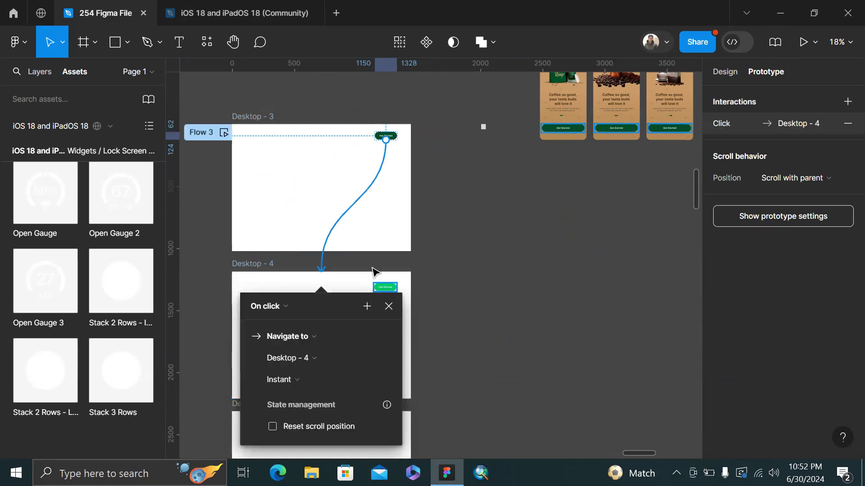
Set the Desktop - 4 link's trigger to While hovering
{"action": "left_click", "coordinate": [285, 309]}
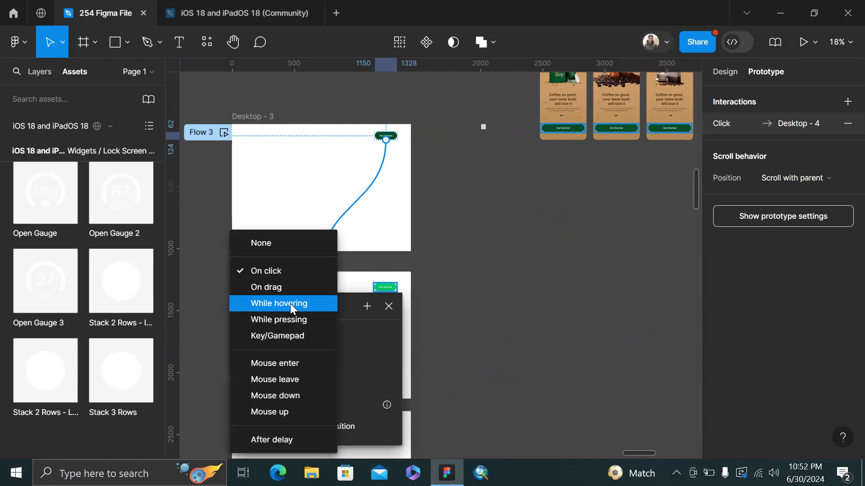
{"action": "left_click", "coordinate": [290, 303]}
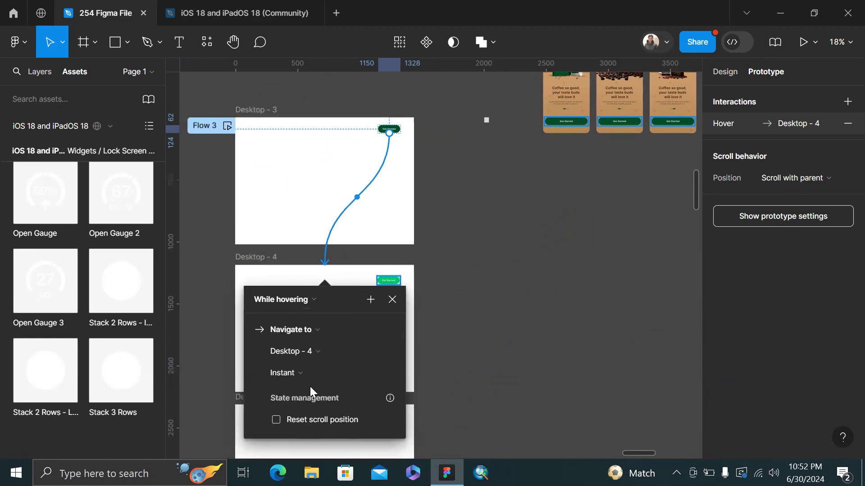
{"action": "left_click", "coordinate": [396, 301]}
{"action": "scroll", "coordinate": [397, 297], "scroll_direction": "down", "scroll_amount": 3}
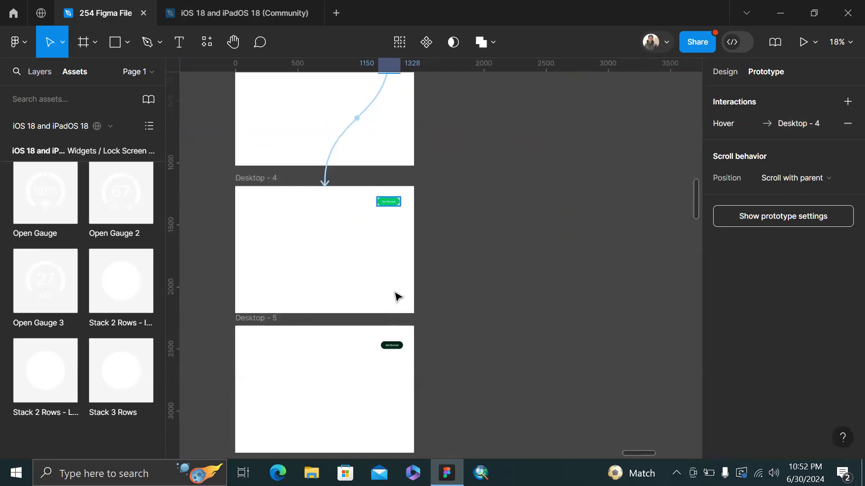
{"action": "scroll", "coordinate": [402, 188], "scroll_direction": "up", "scroll_amount": 3}
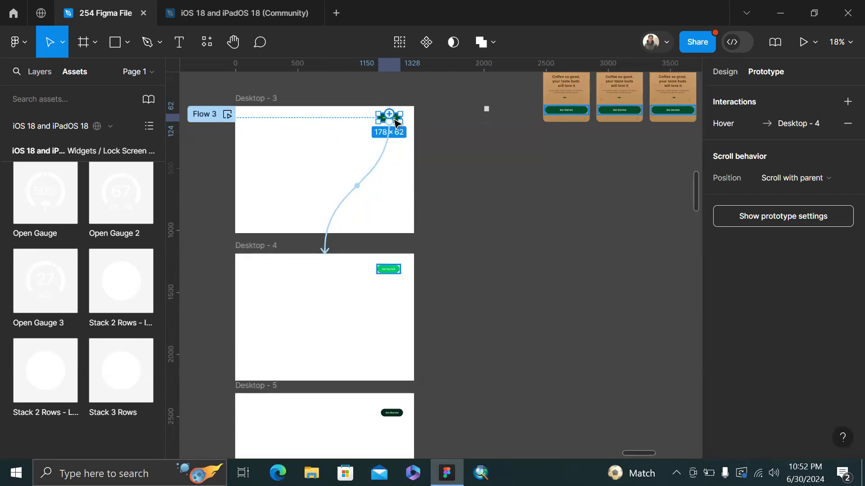
Link the button to Desktop - 5 with a While pressing trigger
{"action": "left_click_drag", "start_coordinate": [390, 116], "coordinate": [386, 444]}
{"action": "scroll", "coordinate": [334, 381], "scroll_direction": "down", "scroll_amount": 5}
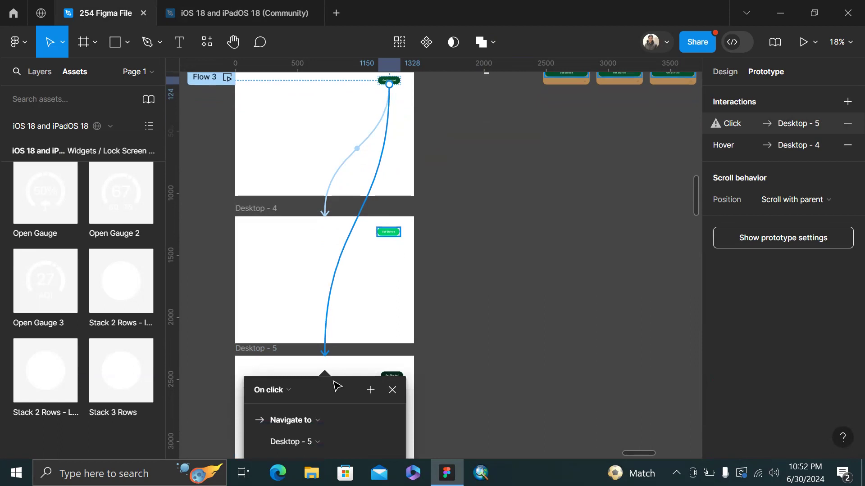
{"action": "left_click", "coordinate": [288, 314]}
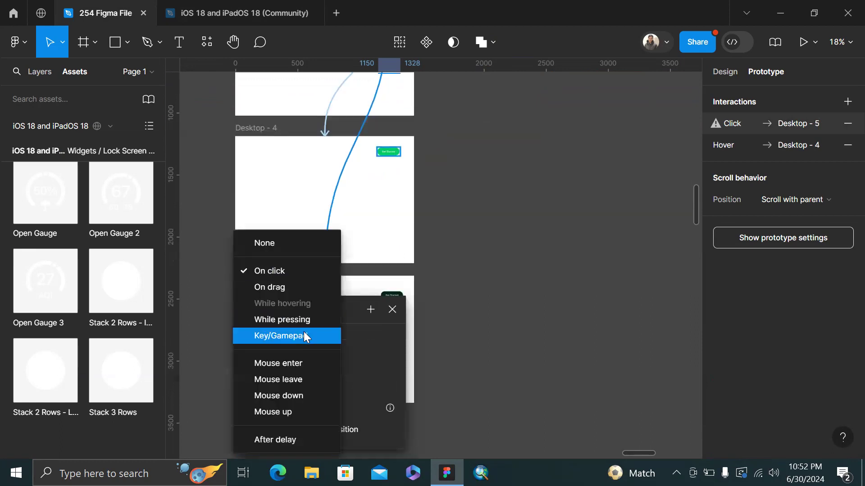
{"action": "left_click", "coordinate": [300, 319]}
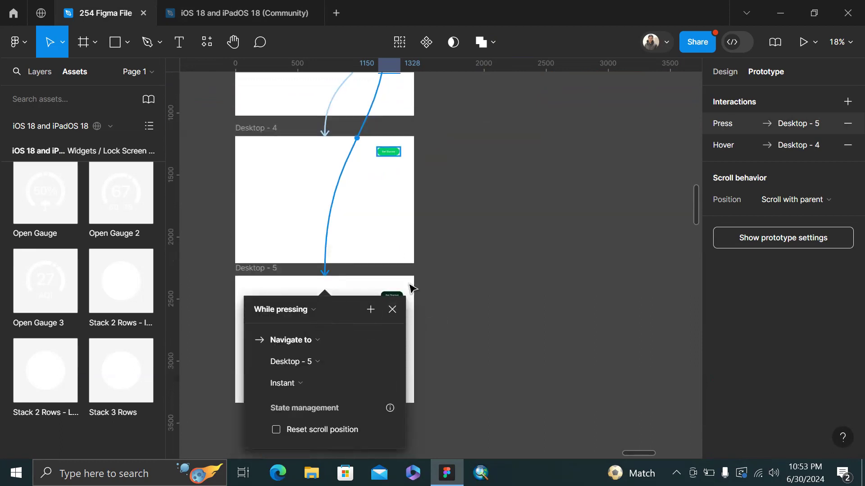
{"action": "left_click", "coordinate": [461, 307]}
{"action": "scroll", "coordinate": [455, 303], "scroll_direction": "up", "scroll_amount": 5}
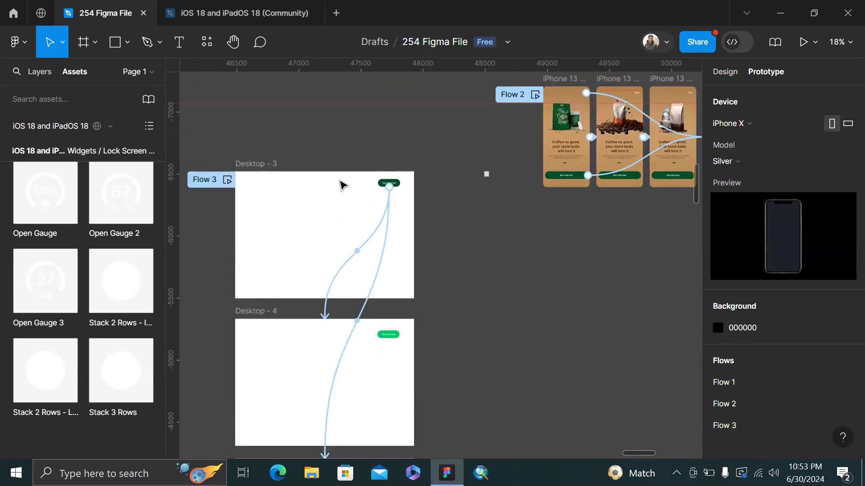
Preview the prototype from the Desktop - 3 frame and close the preview
{"action": "scroll", "coordinate": [273, 193], "scroll_direction": "down", "scroll_amount": 2}
{"action": "scroll", "coordinate": [274, 195], "scroll_direction": "left", "scroll_amount": 2}
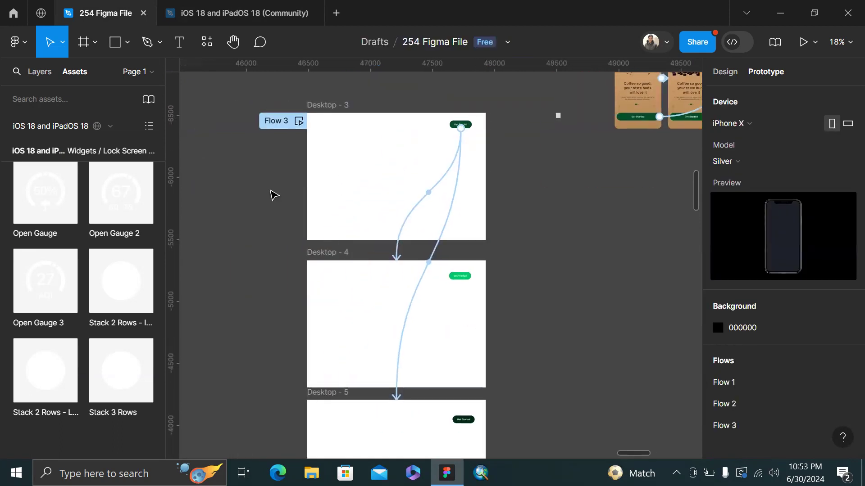
{"action": "left_click", "coordinate": [323, 109]}
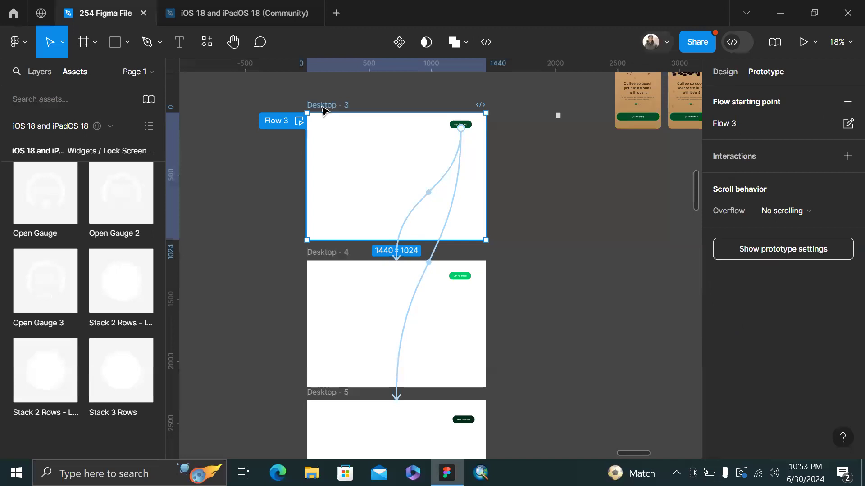
{"action": "key", "text": "shift+space"}
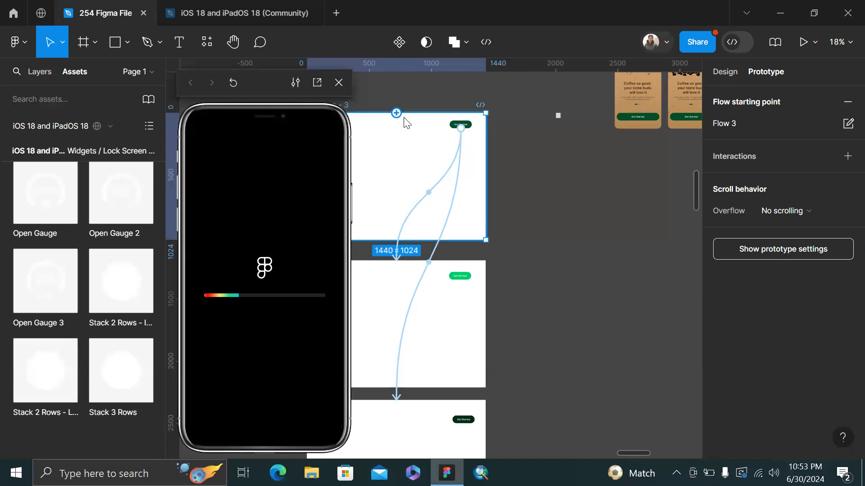
{"action": "left_click", "coordinate": [338, 83]}
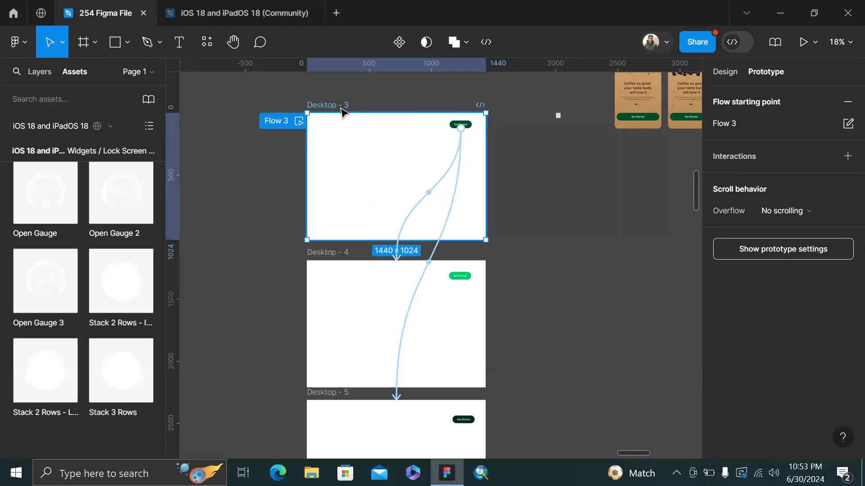
{"action": "left_click", "coordinate": [570, 209]}
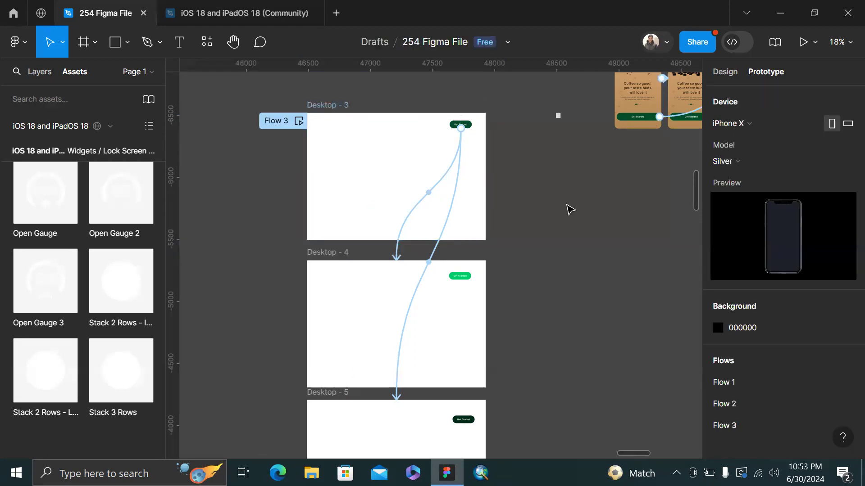
{"action": "left_click", "coordinate": [329, 106]}
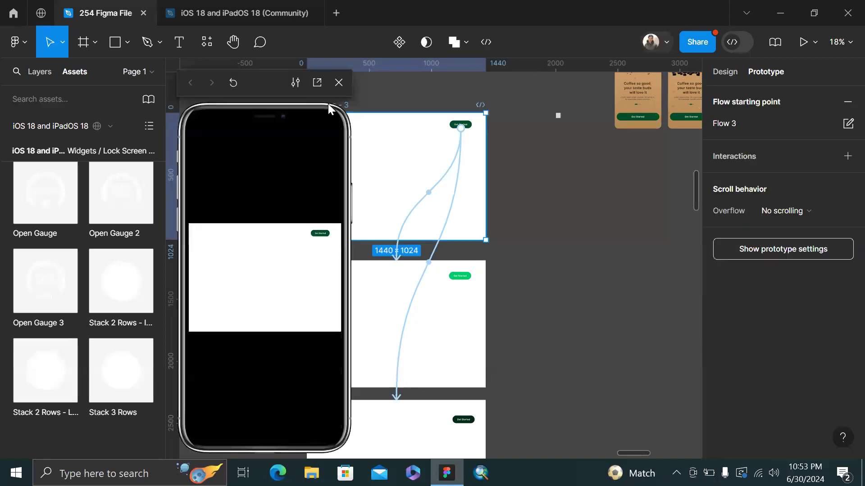
{"action": "left_click", "coordinate": [345, 80]}
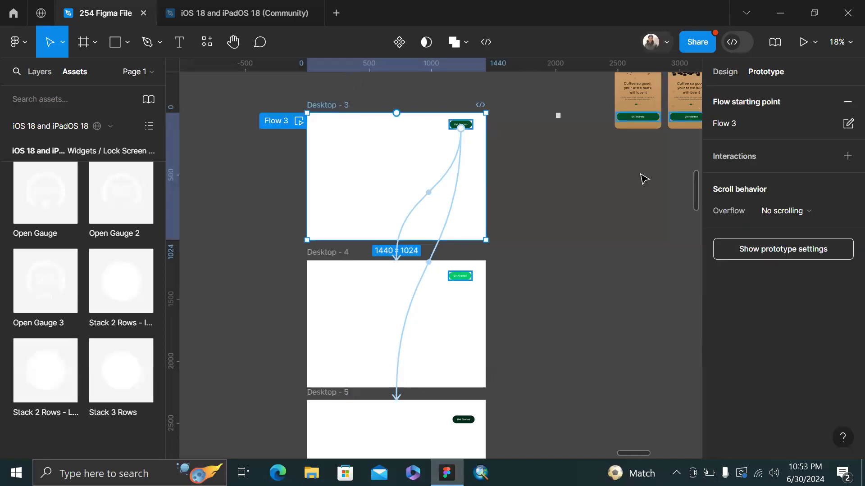
{"action": "left_click", "coordinate": [653, 261]}
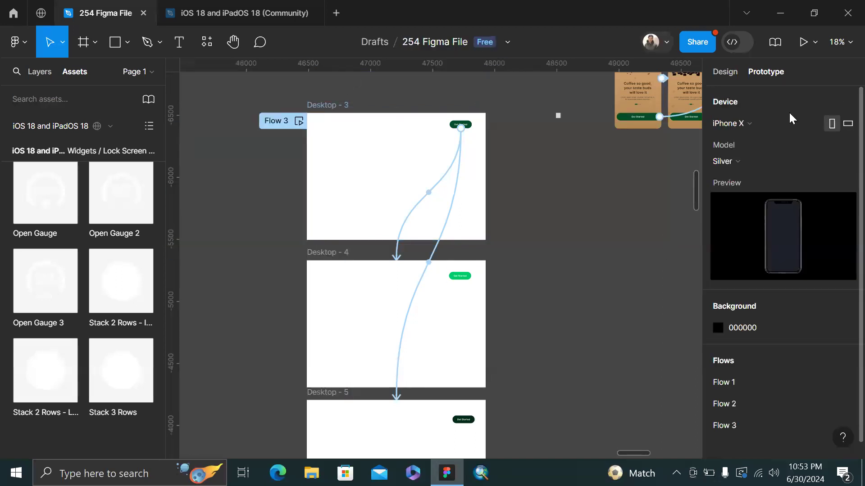
Set the preview device to None and start the Flow 3 preview from Desktop - 3
{"action": "left_click", "coordinate": [758, 124]}
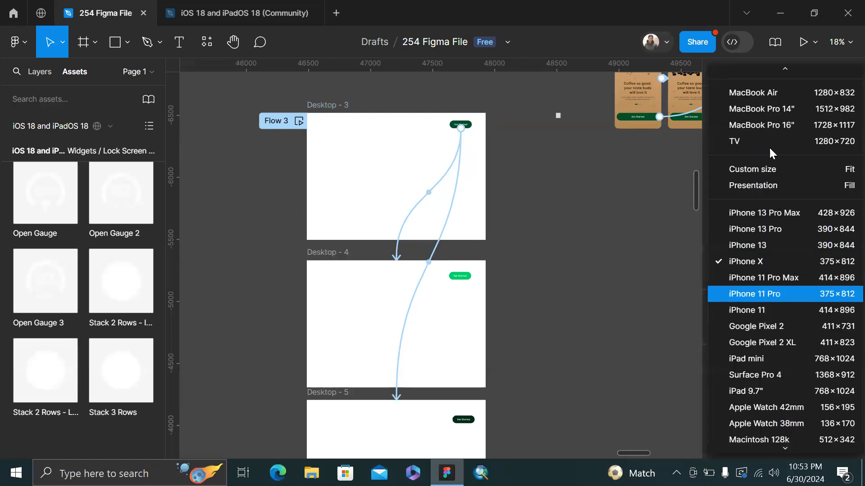
{"action": "scroll", "coordinate": [769, 146], "scroll_direction": "up", "scroll_amount": 10}
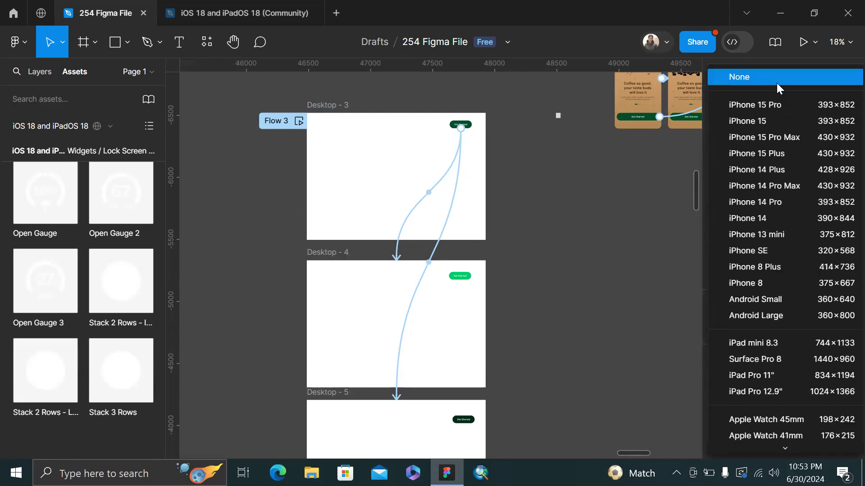
{"action": "left_click", "coordinate": [776, 83]}
{"action": "left_click", "coordinate": [340, 107]}
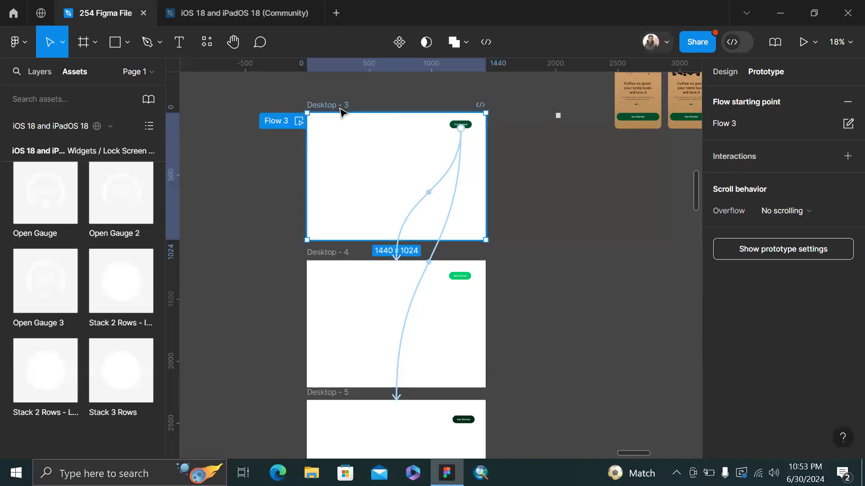
{"action": "key", "text": "shift+space"}
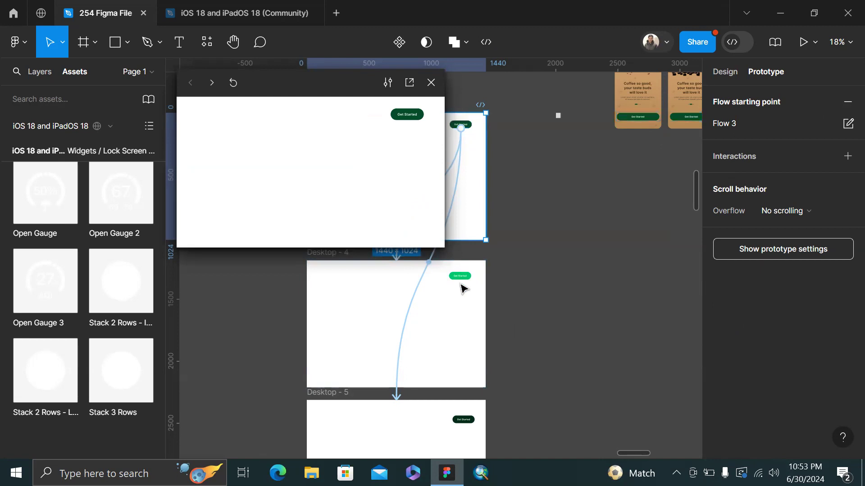
Test the Get Started hover and press transitions in an enlarged preview, then close it
{"action": "left_click", "coordinate": [398, 117]}
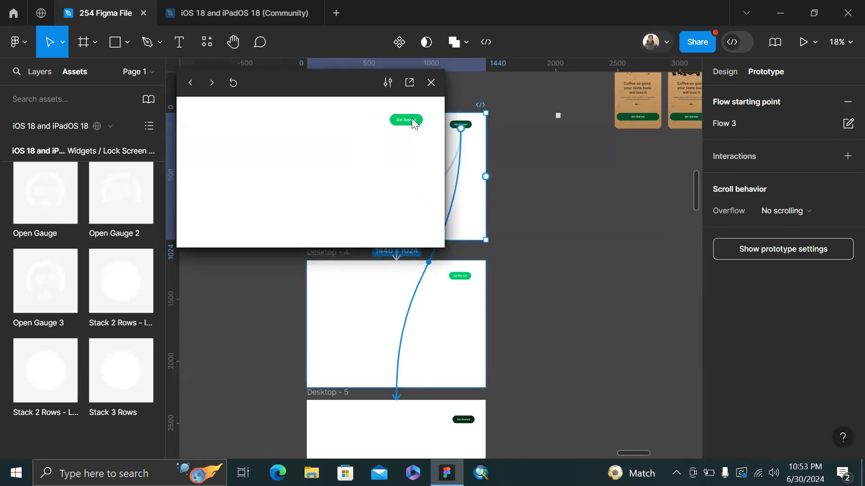
{"action": "left_click", "coordinate": [410, 119]}
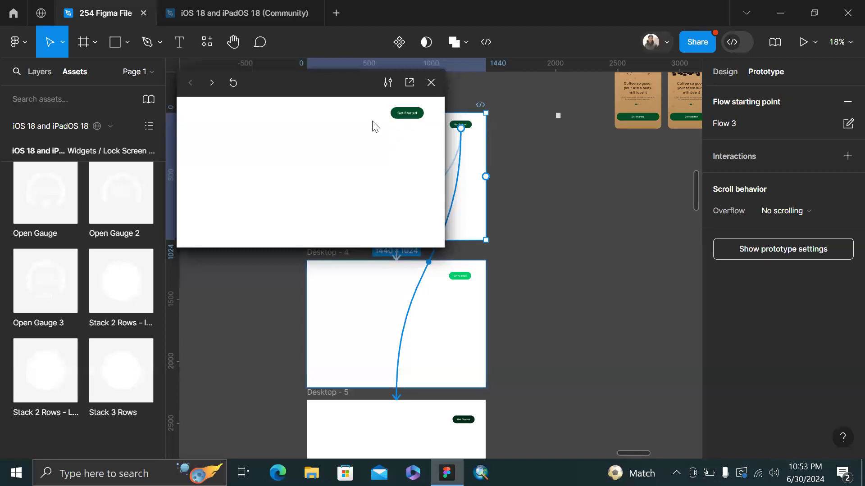
{"action": "left_click", "coordinate": [400, 115]}
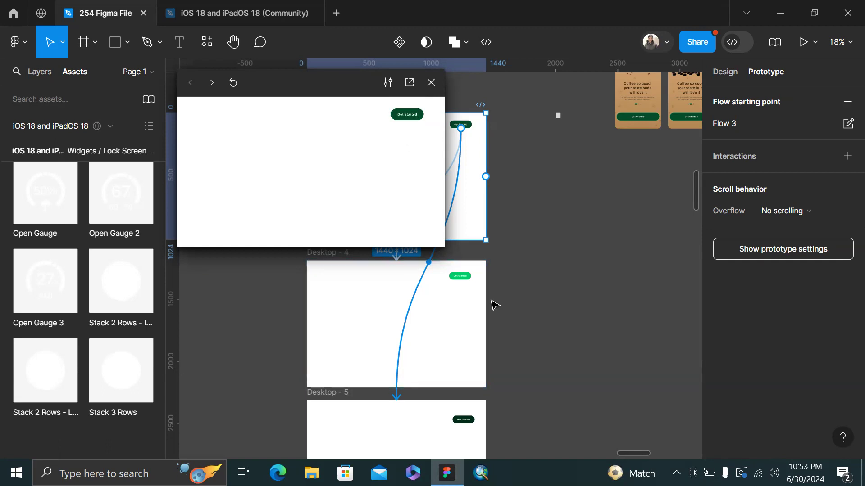
{"action": "left_click_drag", "start_coordinate": [477, 292], "coordinate": [594, 455]}
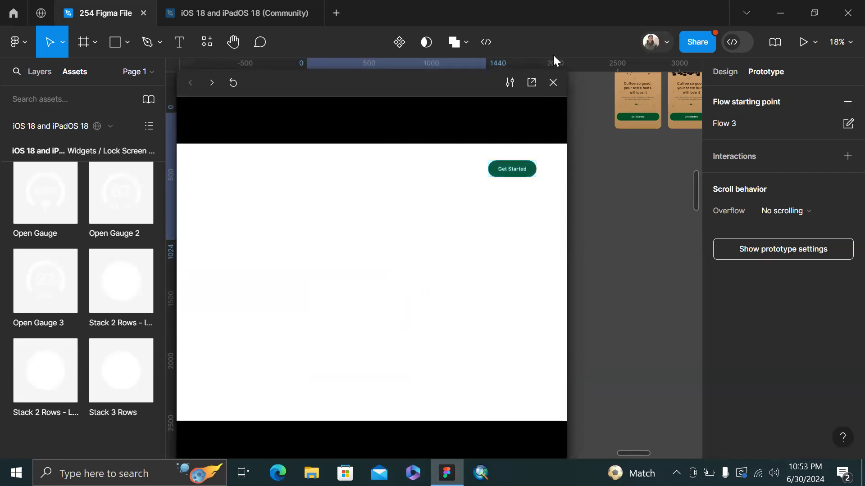
{"action": "left_click", "coordinate": [552, 84]}
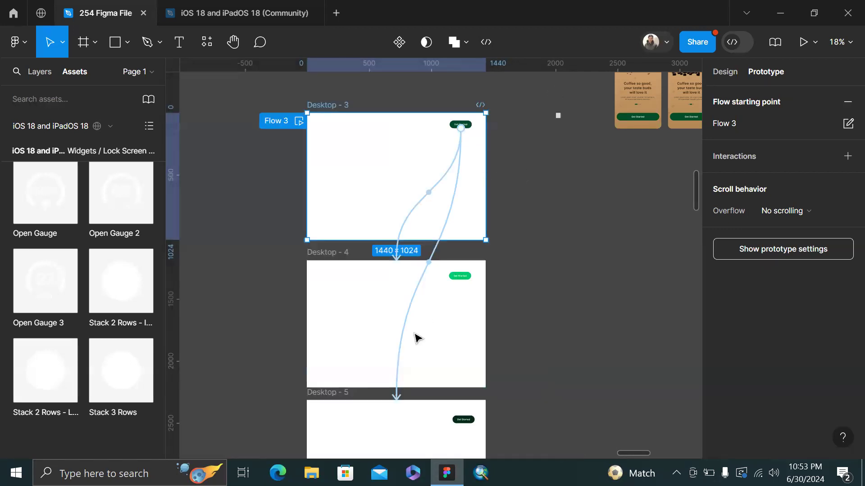
Delete the button's press interaction to Desktop - 5 and recheck the preview
{"action": "left_click", "coordinate": [406, 343]}
{"action": "key", "text": "Delete"}
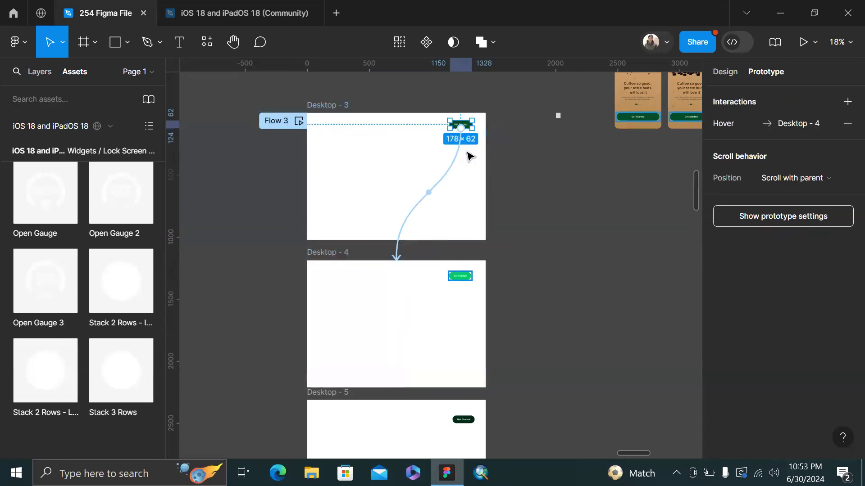
{"action": "left_click", "coordinate": [318, 107]}
{"action": "key", "text": "shift+space"}
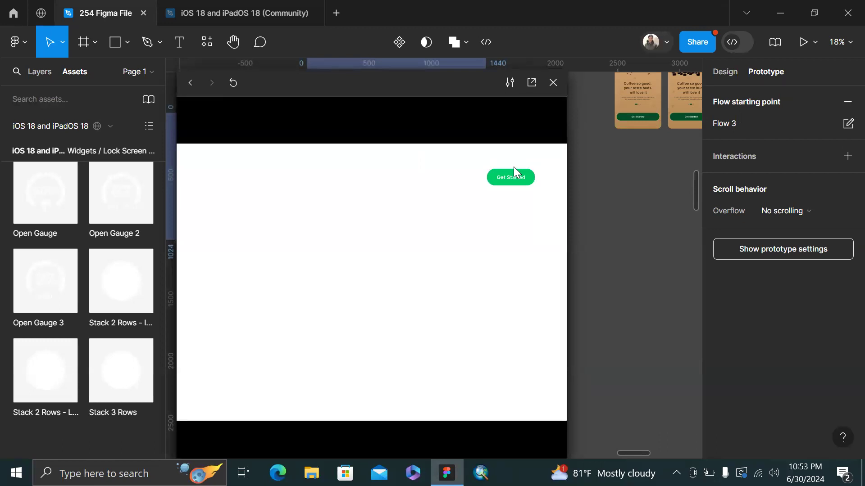
{"action": "left_click", "coordinate": [553, 82]}
Remove the hover connection to Desktop - 4 and replay the preview
{"action": "key", "text": "Escape"}
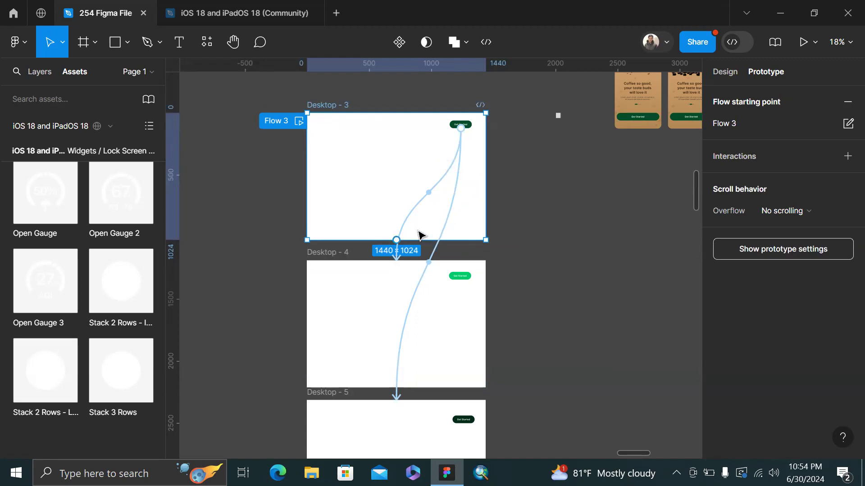
{"action": "left_click_drag", "start_coordinate": [396, 240], "coordinate": [428, 158]}
{"action": "left_click", "coordinate": [338, 107]}
{"action": "key", "text": "shift+space"}
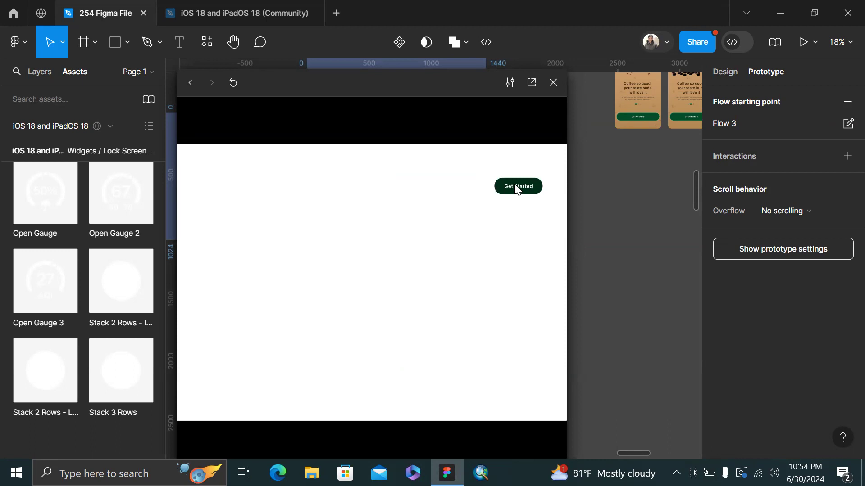
{"action": "left_click", "coordinate": [553, 83]}
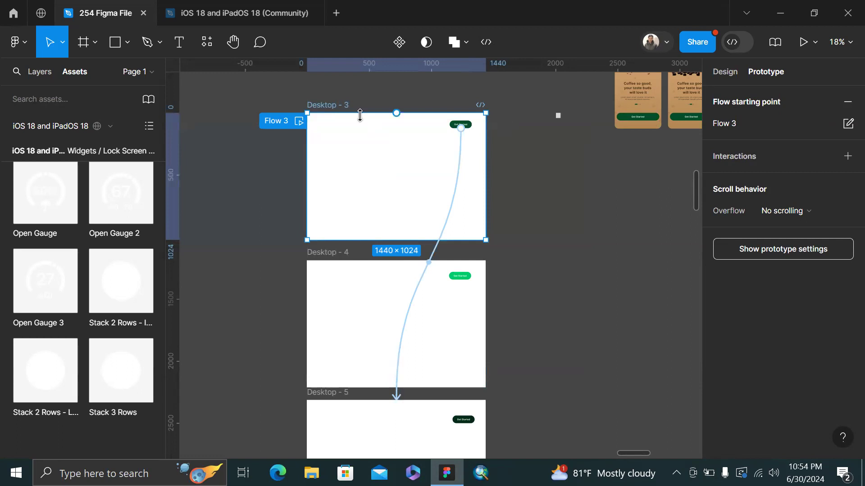
Delete the Desktop - 4 and Desktop - 5 frames
{"action": "scroll", "coordinate": [230, 222], "scroll_direction": "down", "scroll_amount": 3}
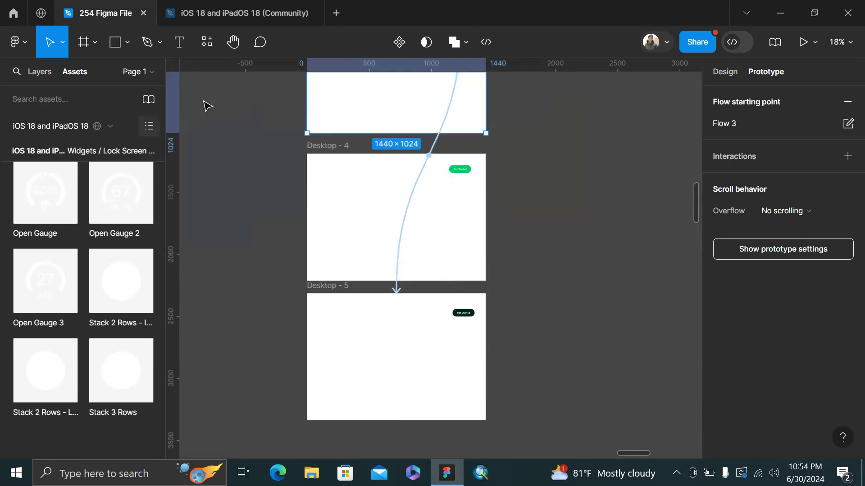
{"action": "scroll", "coordinate": [240, 112], "scroll_direction": "up", "scroll_amount": 2}
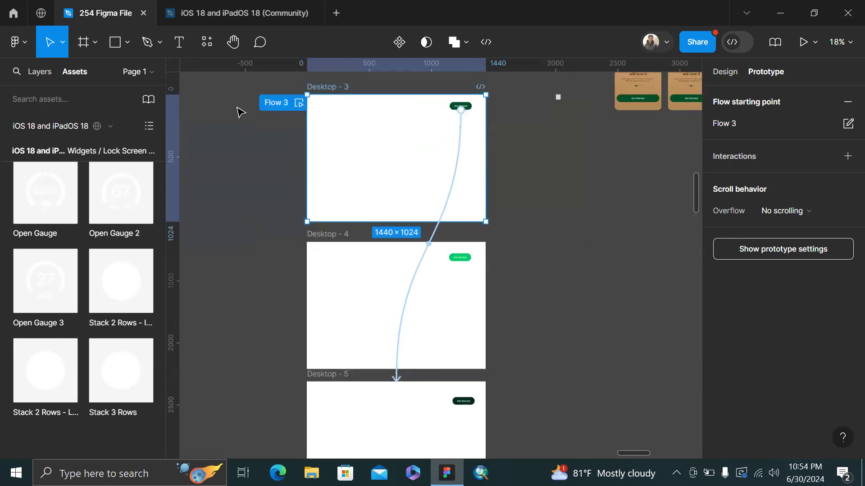
{"action": "left_click", "coordinate": [326, 235]}
{"action": "key", "text": "Delete"}
{"action": "left_click", "coordinate": [335, 375]}
{"action": "key", "text": "Delete"}
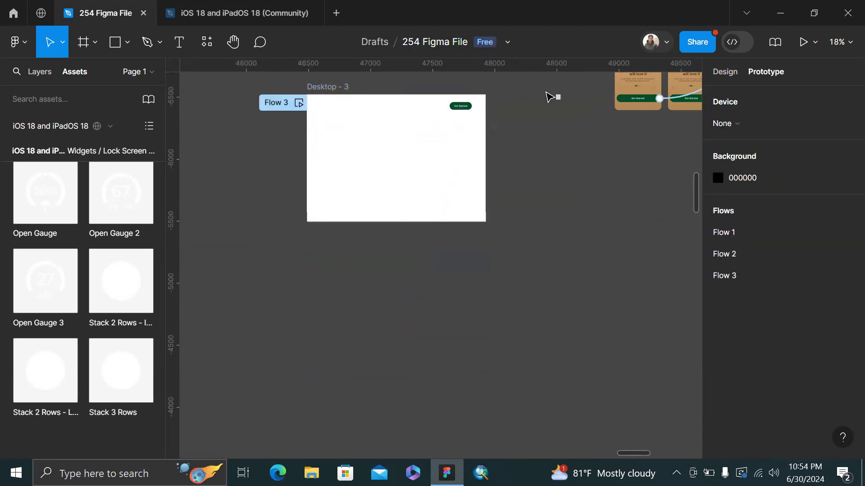
Delete the stray small grey square from Desktop - 3
{"action": "left_click", "coordinate": [458, 111]}
{"action": "scroll", "coordinate": [458, 111], "scroll_direction": "up", "scroll_amount": 3}
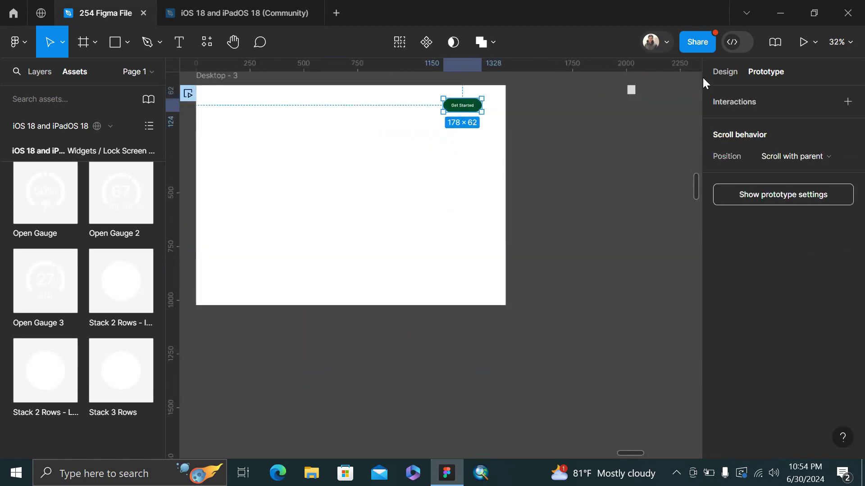
{"action": "left_click", "coordinate": [716, 73]}
{"action": "left_click", "coordinate": [631, 90]}
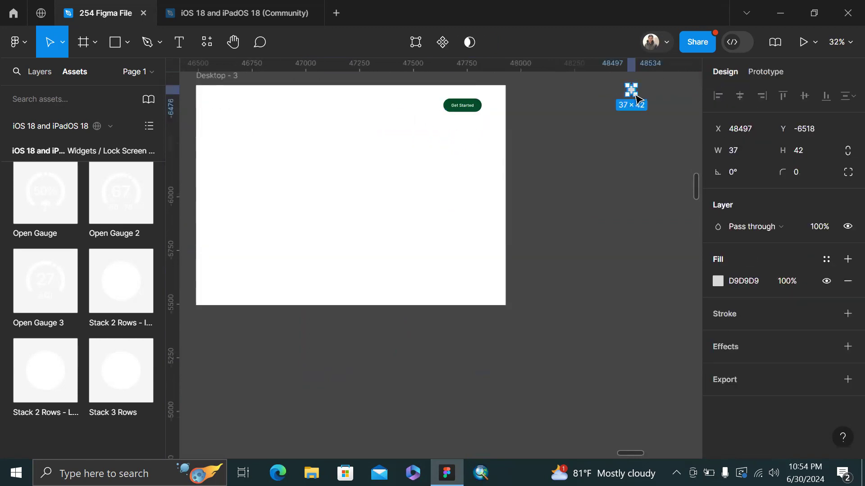
{"action": "key", "text": "Delete"}
Move the Get Started button out of Desktop - 3 onto the open canvas
{"action": "left_click_drag", "start_coordinate": [476, 106], "coordinate": [634, 150]}
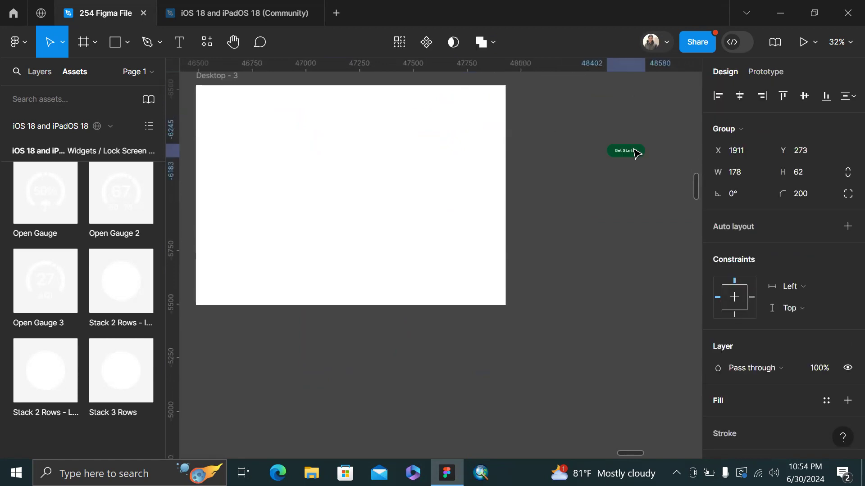
{"action": "scroll", "coordinate": [635, 152], "scroll_direction": "right", "scroll_amount": 2}
{"action": "scroll", "coordinate": [547, 150], "scroll_direction": "up", "scroll_amount": 5}
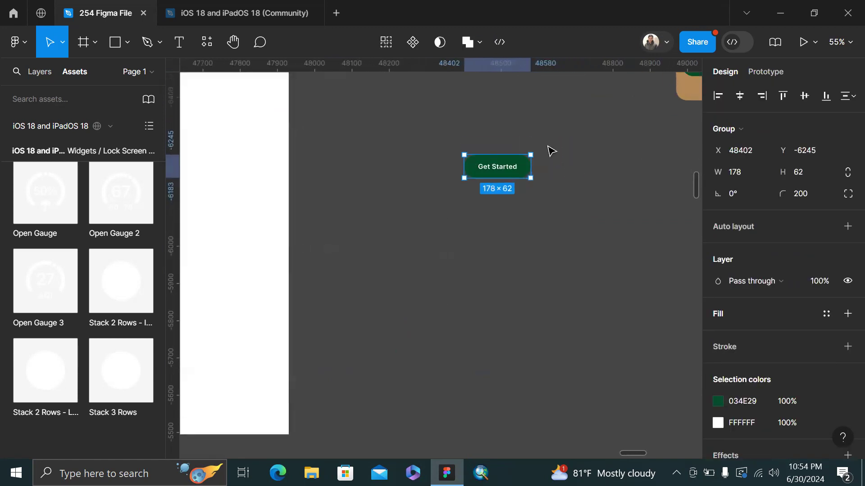
{"action": "scroll", "coordinate": [552, 151], "scroll_direction": "down", "scroll_amount": 1}
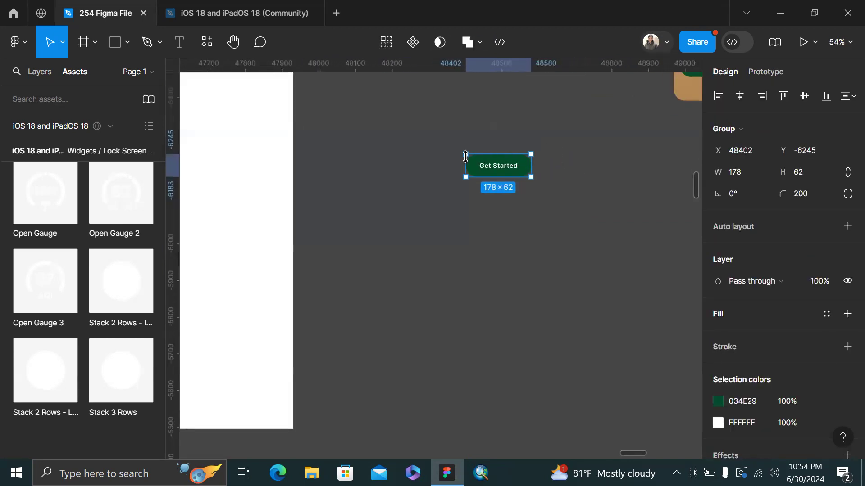
Turn the Get Started button group, Group 33, into a 178 × 62 component
{"action": "left_click", "coordinate": [39, 72]}
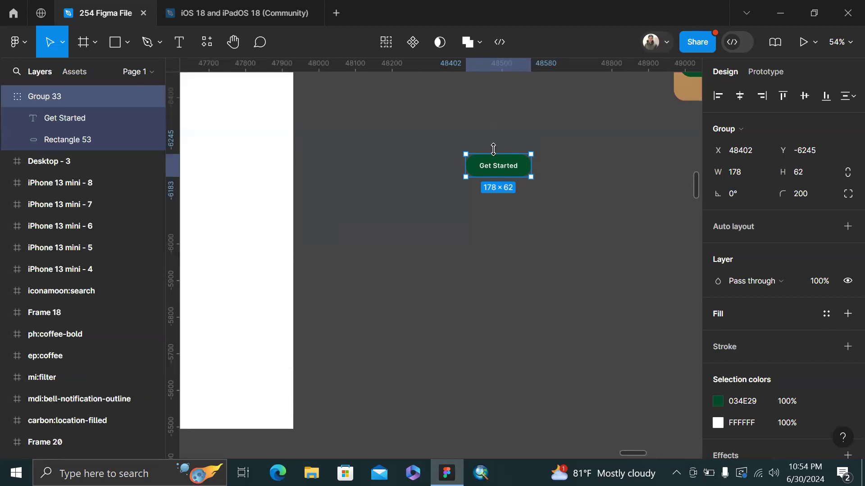
{"action": "scroll", "coordinate": [496, 168], "scroll_direction": "up", "scroll_amount": 2}
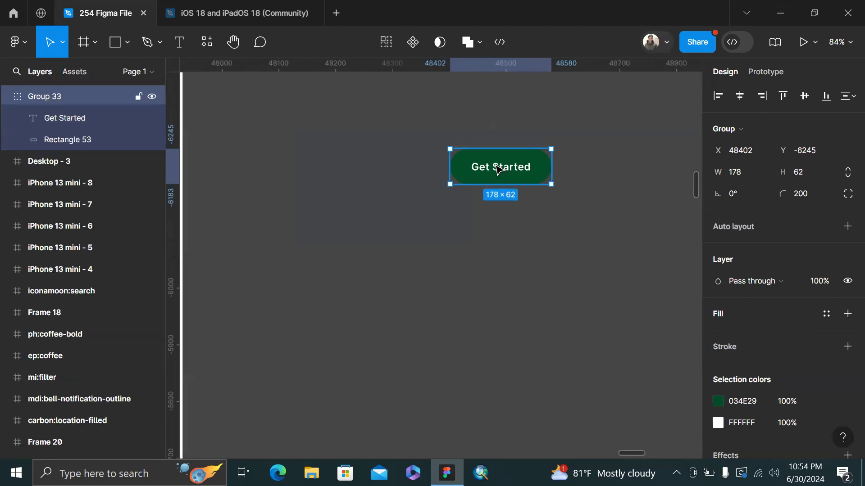
{"action": "right_click", "coordinate": [494, 167]}
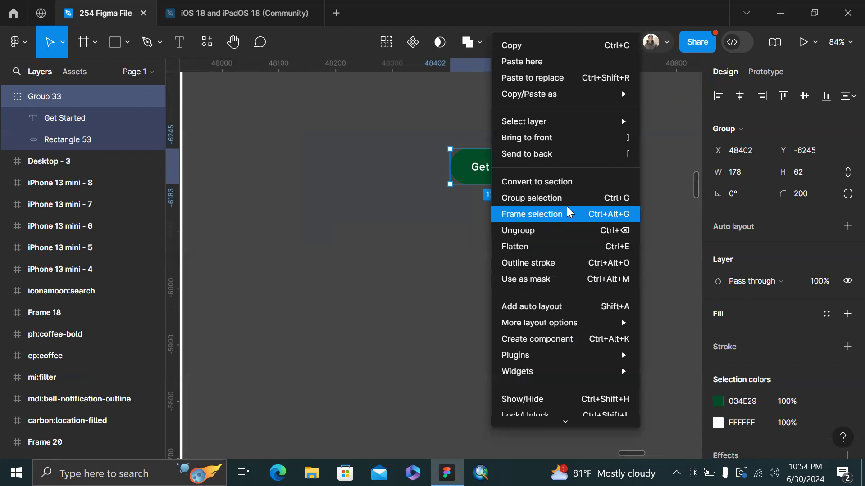
{"action": "scroll", "coordinate": [567, 207], "scroll_direction": "down", "scroll_amount": 1}
{"action": "scroll", "coordinate": [566, 206], "scroll_direction": "down", "scroll_amount": 1}
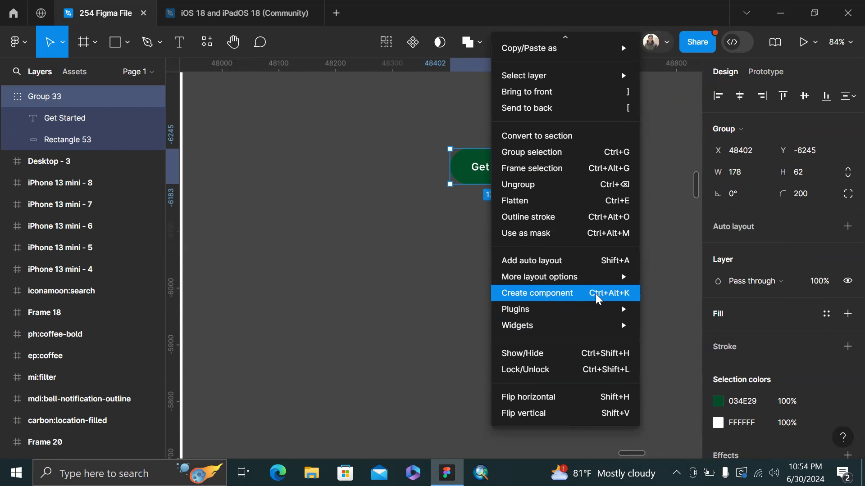
{"action": "left_click", "coordinate": [379, 252]}
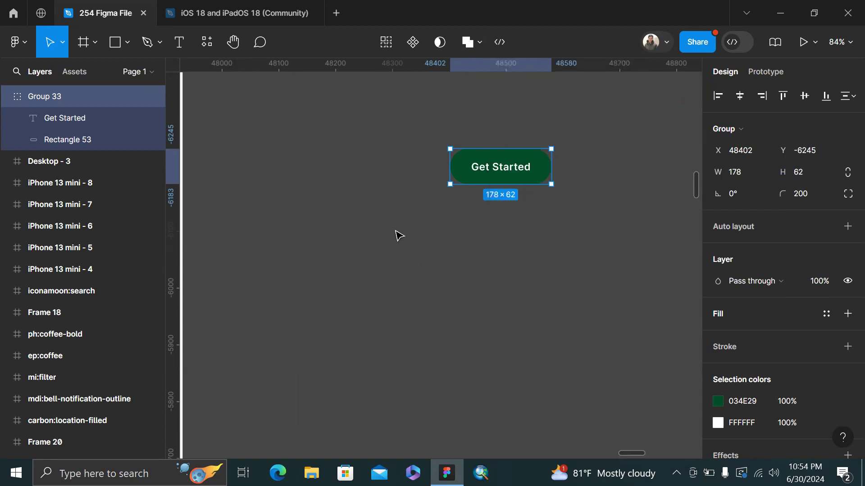
{"action": "left_click", "coordinate": [412, 43]}
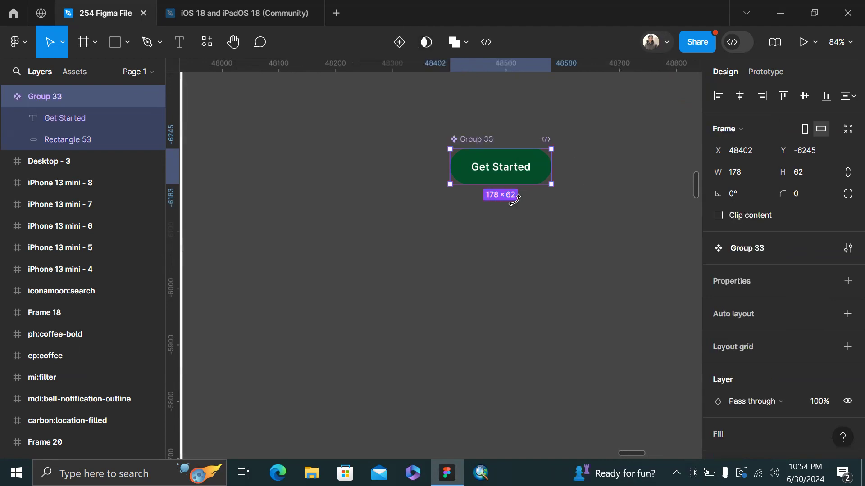
{"action": "key", "text": "shift+2"}
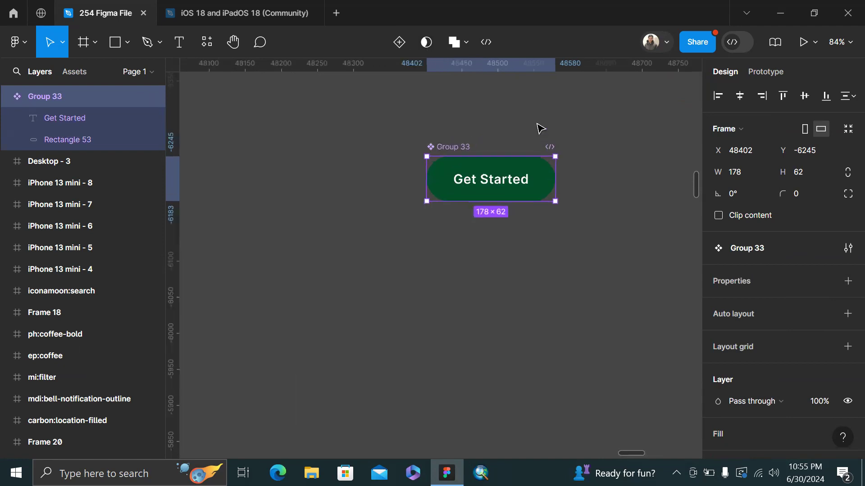
{"action": "scroll", "coordinate": [457, 147], "scroll_direction": "left", "scroll_amount": 3}
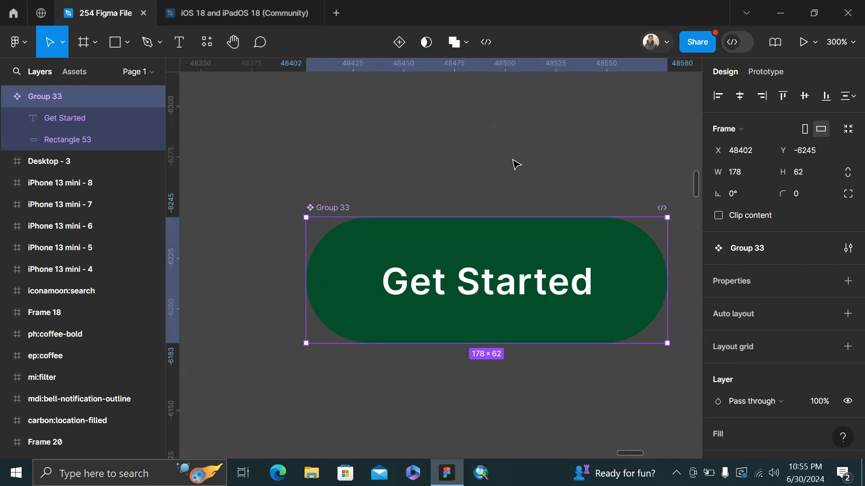
Rename the Group 33 button component to Primary-BTN, fixing a mistyped letter first
{"action": "scroll", "coordinate": [514, 163], "scroll_direction": "down", "scroll_amount": 2}
{"action": "scroll", "coordinate": [437, 188], "scroll_direction": "down", "scroll_amount": 3}
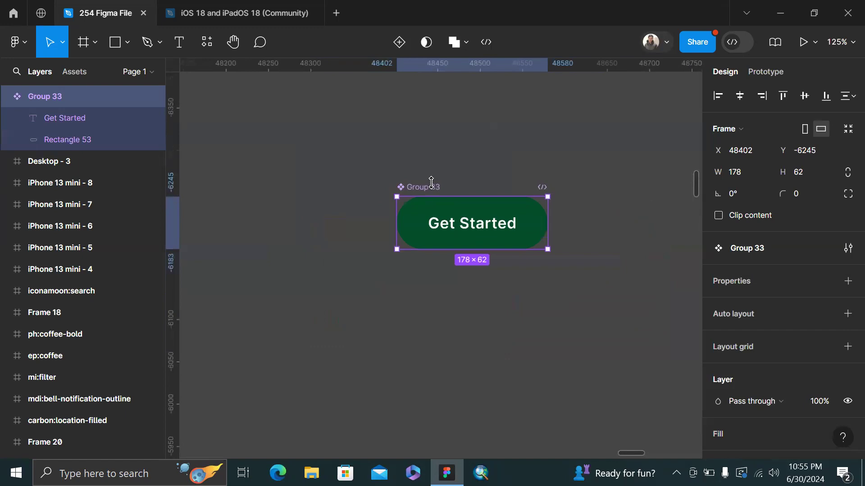
{"action": "double_click", "coordinate": [429, 187]}
{"action": "type", "text": "BTN-"}
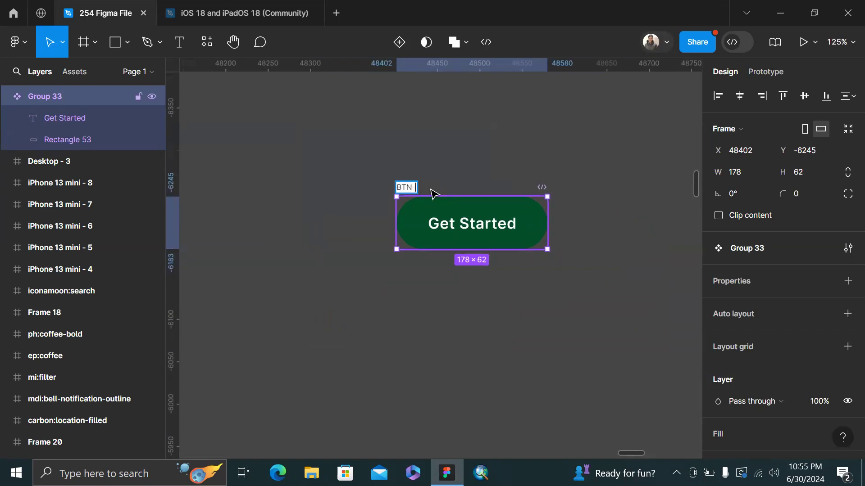
{"action": "key", "text": "BackSpace"}
{"action": "key", "text": "BackSpace"}
{"action": "key", "text": "BackSpace"}
{"action": "type", "text": "Primary-BTN"}
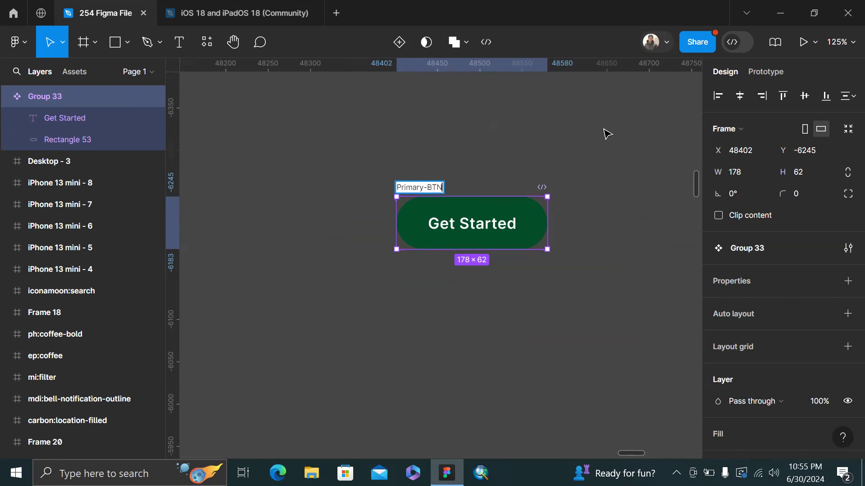
{"action": "left_click", "coordinate": [607, 134]}
{"action": "left_click", "coordinate": [441, 188]}
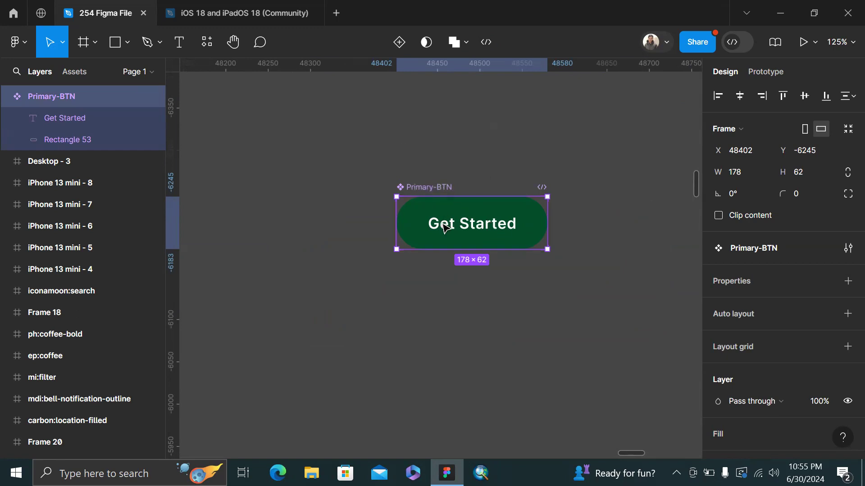
{"action": "left_click_drag", "start_coordinate": [446, 228], "coordinate": [446, 299], "text": "alt"}
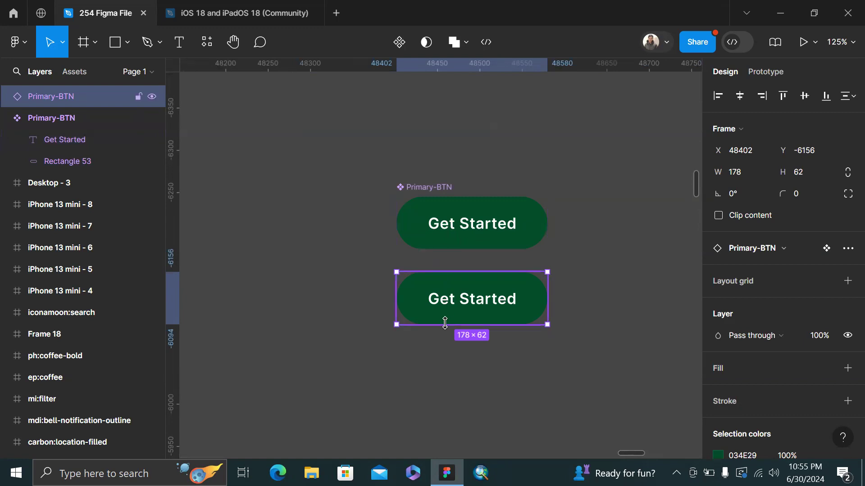
{"action": "key", "text": "ctrl+z"}
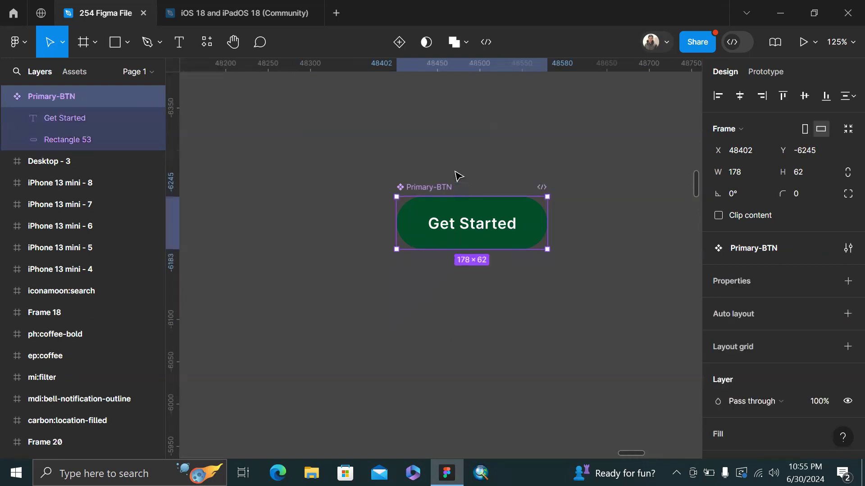
{"action": "left_click", "coordinate": [399, 50]}
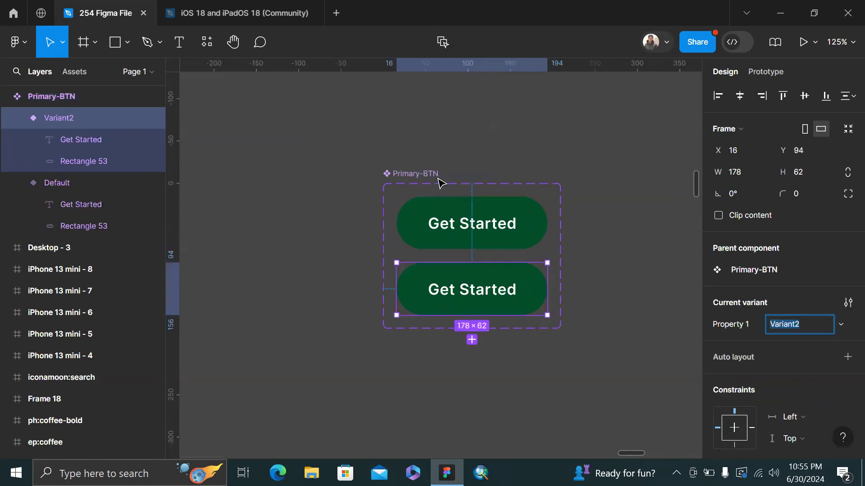
{"action": "left_click", "coordinate": [393, 172]}
{"action": "scroll", "coordinate": [367, 192], "scroll_direction": "up", "scroll_amount": 5}
{"action": "scroll", "coordinate": [363, 239], "scroll_direction": "down", "scroll_amount": 3}
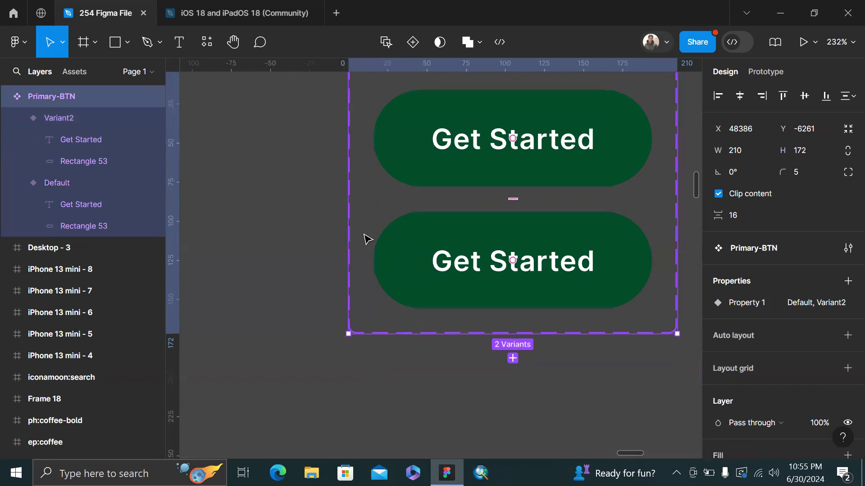
{"action": "scroll", "coordinate": [347, 195], "scroll_direction": "right", "scroll_amount": 2}
{"action": "scroll", "coordinate": [643, 117], "scroll_direction": "up", "scroll_amount": 3}
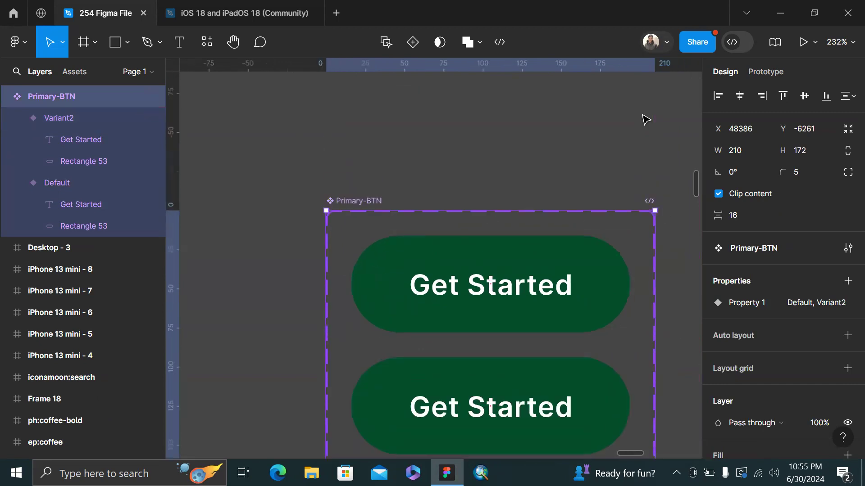
{"action": "scroll", "coordinate": [643, 120], "scroll_direction": "down", "scroll_amount": 3}
{"action": "scroll", "coordinate": [505, 154], "scroll_direction": "right", "scroll_amount": 3}
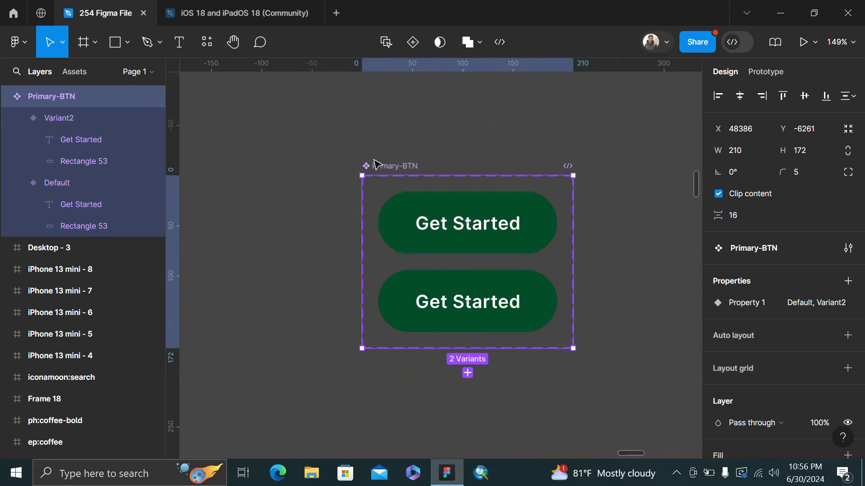
{"action": "scroll", "coordinate": [454, 303], "scroll_direction": "down", "scroll_amount": 4}
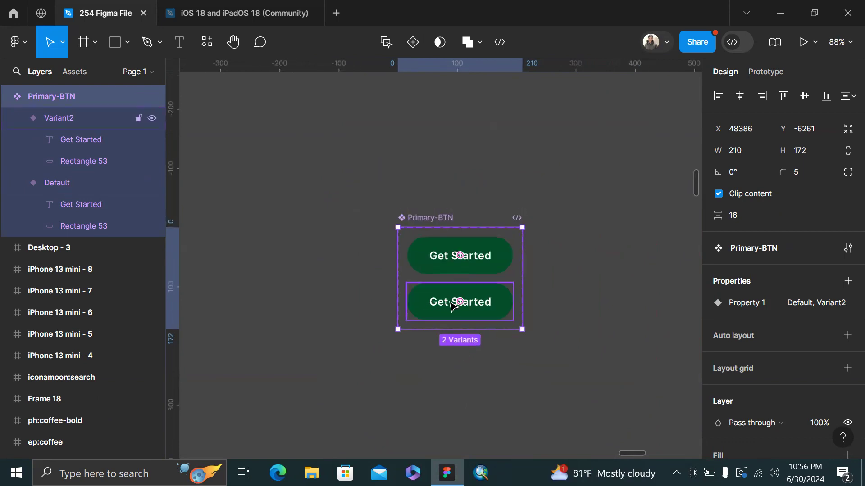
{"action": "left_click", "coordinate": [452, 306]}
{"action": "key", "text": "Escape"}
{"action": "key", "text": "ctrl+z"}
{"action": "key", "text": "ctrl+z"}
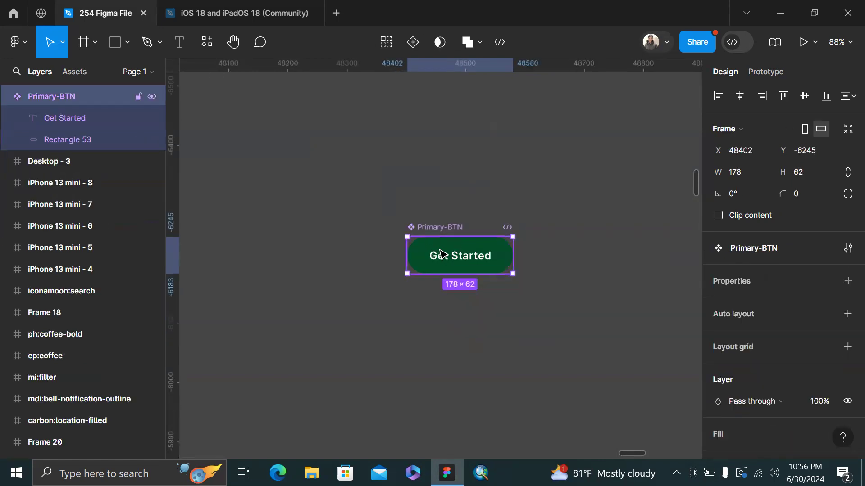
{"action": "left_click_drag", "start_coordinate": [440, 258], "coordinate": [429, 329]}
{"action": "left_click", "coordinate": [533, 294]}
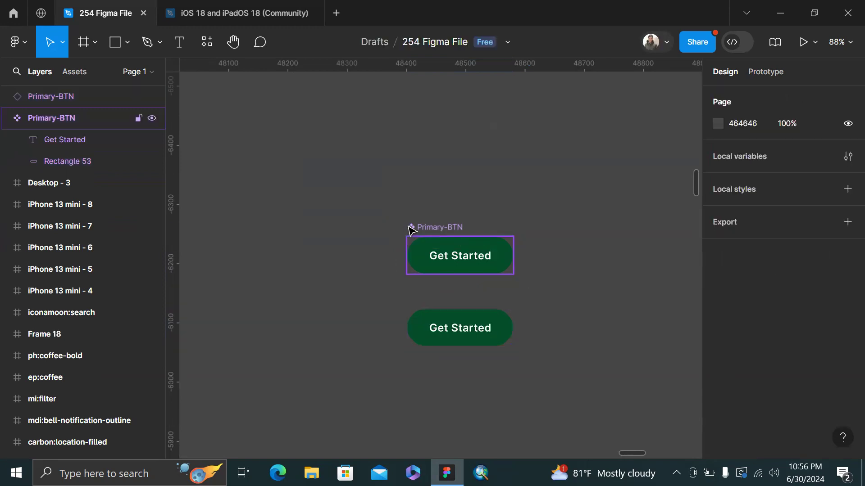
{"action": "left_click", "coordinate": [437, 234]}
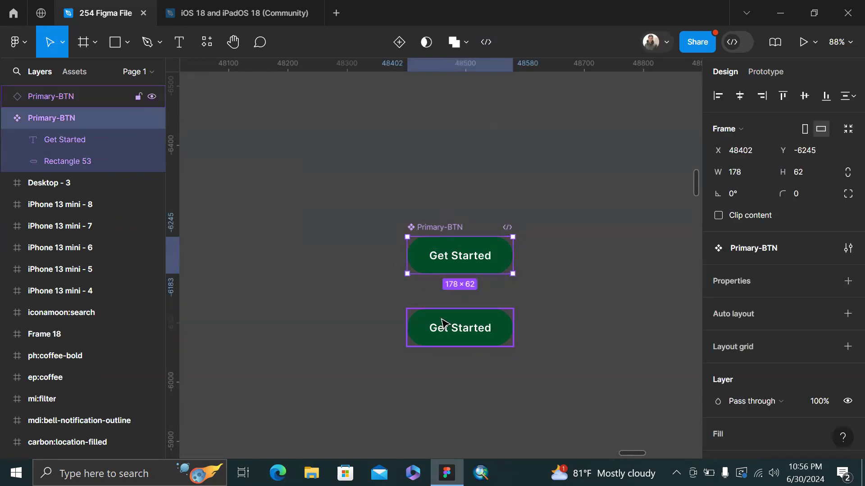
{"action": "left_click", "coordinate": [428, 329]}
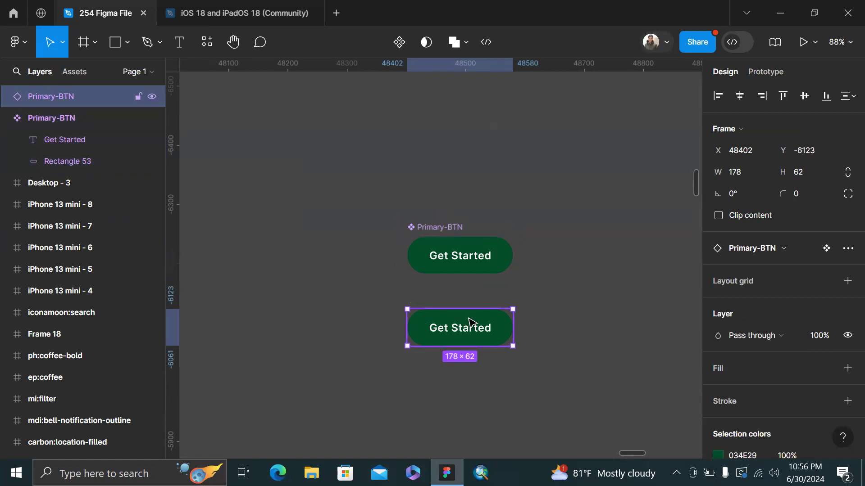
{"action": "key", "text": "ctrl+z"}
{"action": "key", "text": "ctrl+z"}
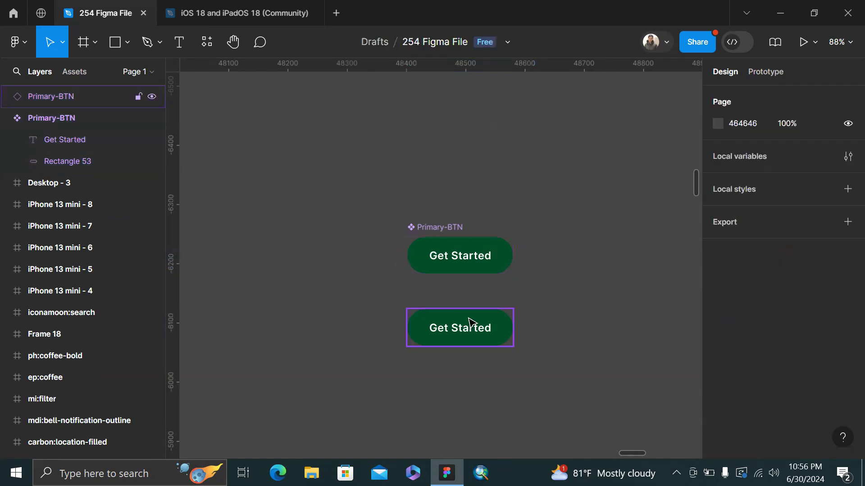
{"action": "double_click", "coordinate": [470, 320]}
{"action": "key", "text": "Delete"}
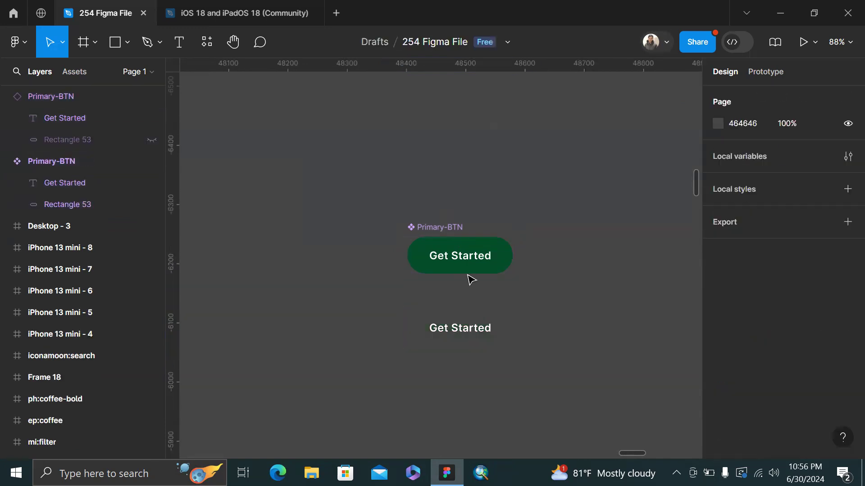
{"action": "key", "text": "ctrl+z"}
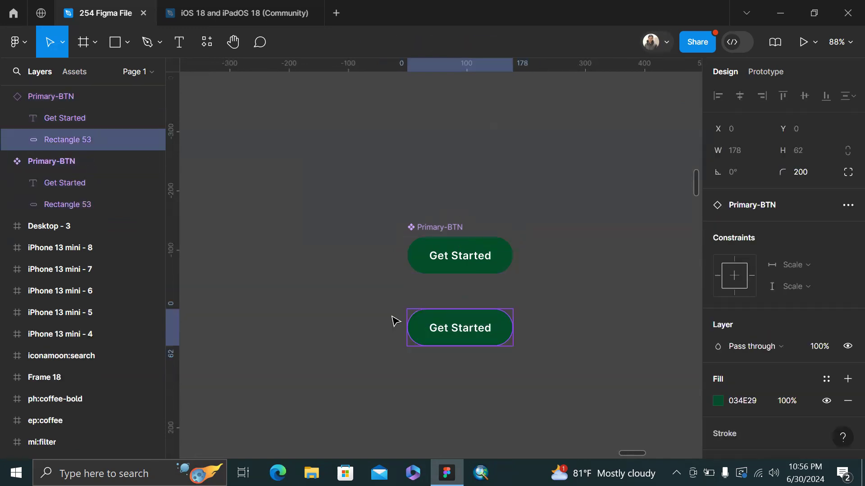
{"action": "key", "text": "Escape"}
{"action": "left_click", "coordinate": [436, 325]}
{"action": "key", "text": "Delete"}
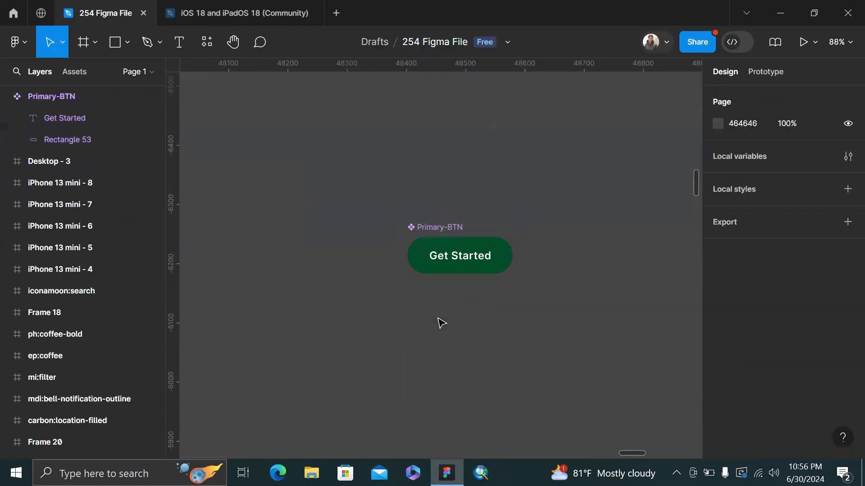
{"action": "left_click", "coordinate": [446, 227]}
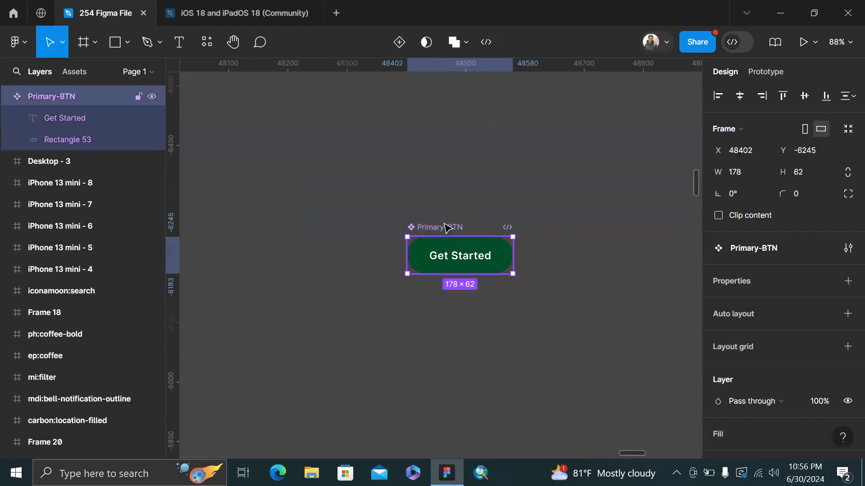
Add two more variants to Primary-BTN and rename Property 1 to State
{"action": "left_click", "coordinate": [399, 44]}
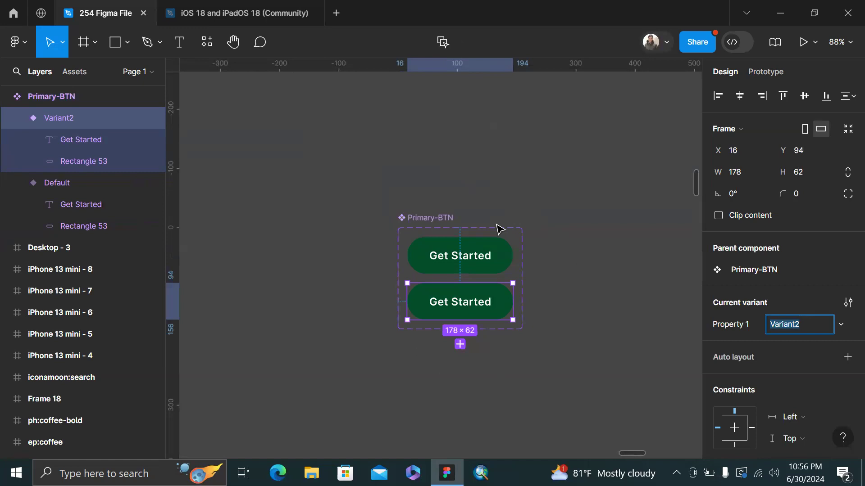
{"action": "key", "text": "ctrl+d"}
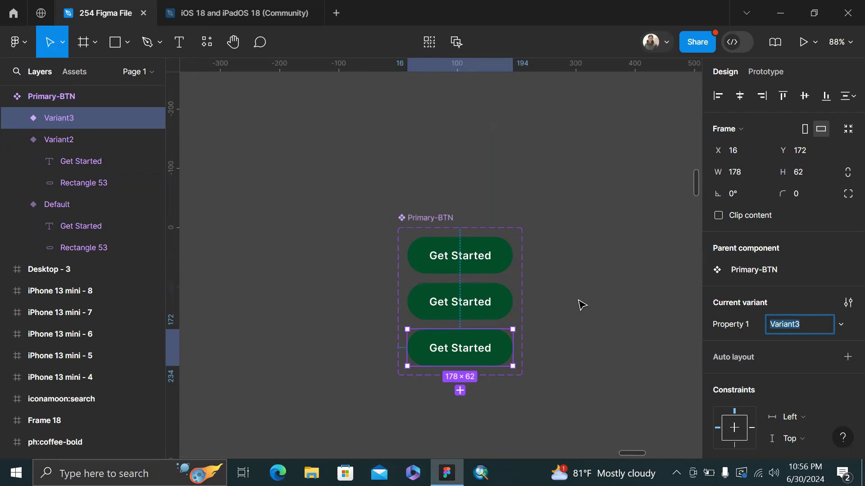
{"action": "left_click", "coordinate": [467, 270]}
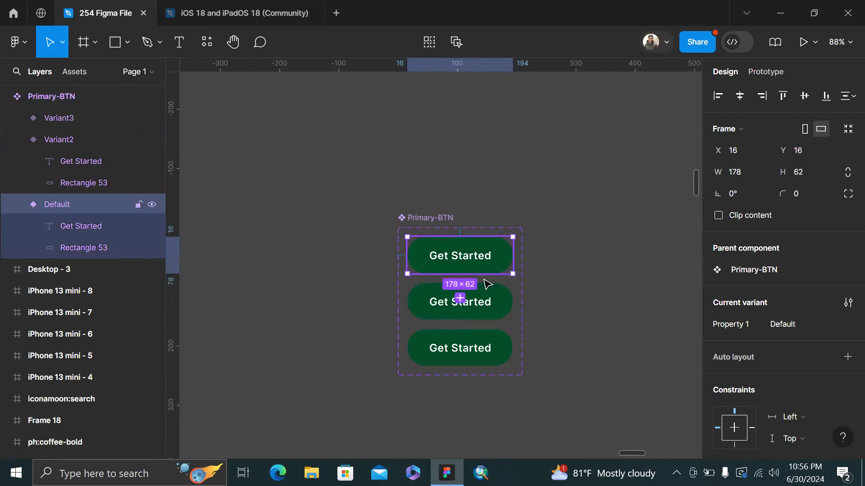
{"action": "double_click", "coordinate": [742, 326]}
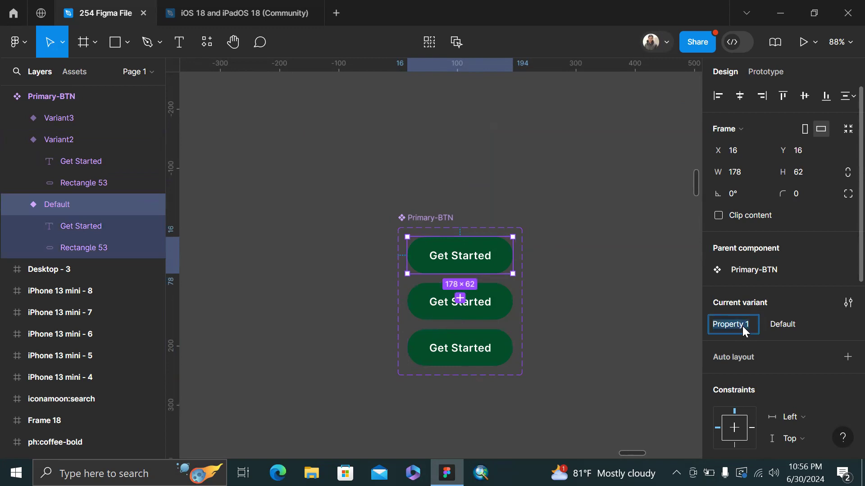
{"action": "key", "text": "Return"}
Set the three variants' State values to Primary, Hover and Pressed
{"action": "left_click", "coordinate": [806, 320]}
{"action": "type", "text": "Primary"}
{"action": "key", "text": "Return"}
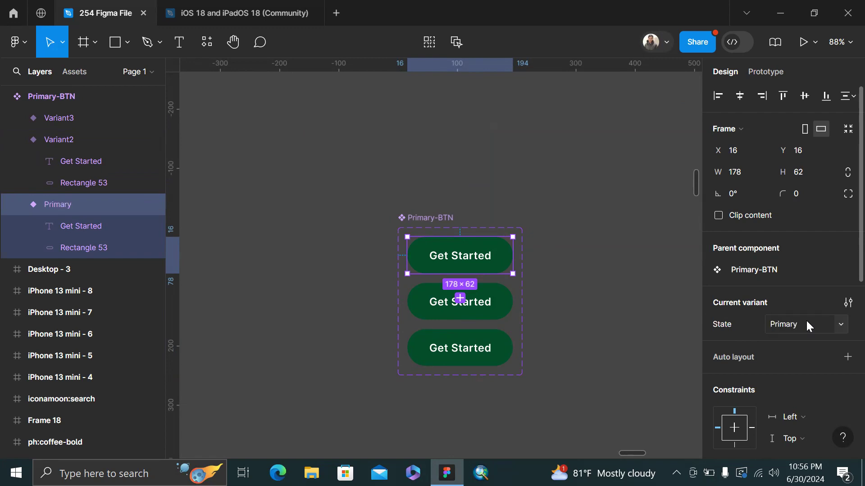
{"action": "left_click", "coordinate": [492, 305]}
{"action": "left_click", "coordinate": [790, 325]}
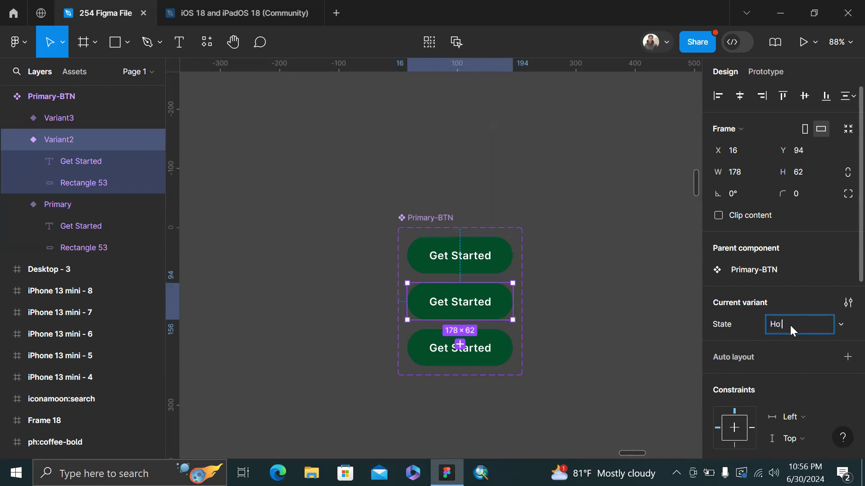
{"action": "key", "text": "Return"}
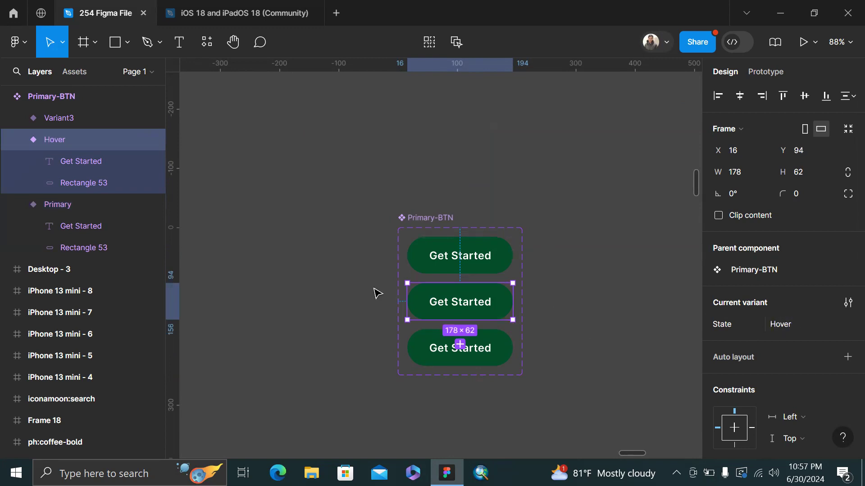
{"action": "left_click", "coordinate": [433, 332]}
{"action": "left_click", "coordinate": [797, 324]}
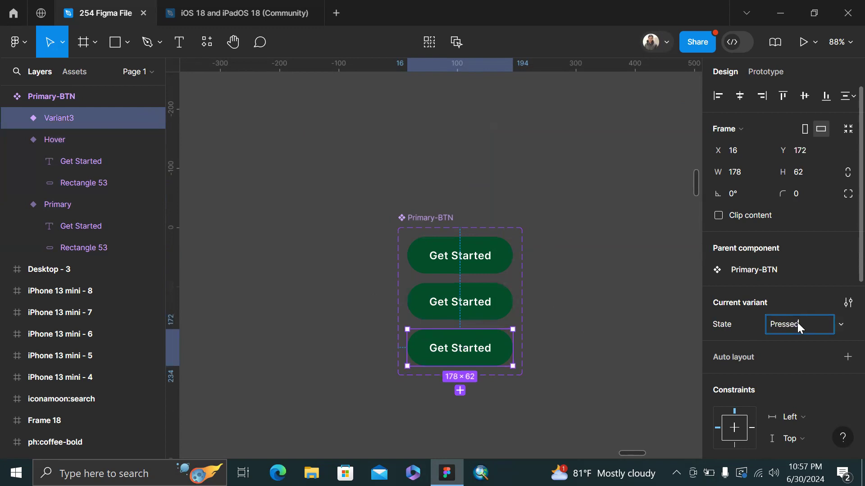
{"action": "key", "text": "Return"}
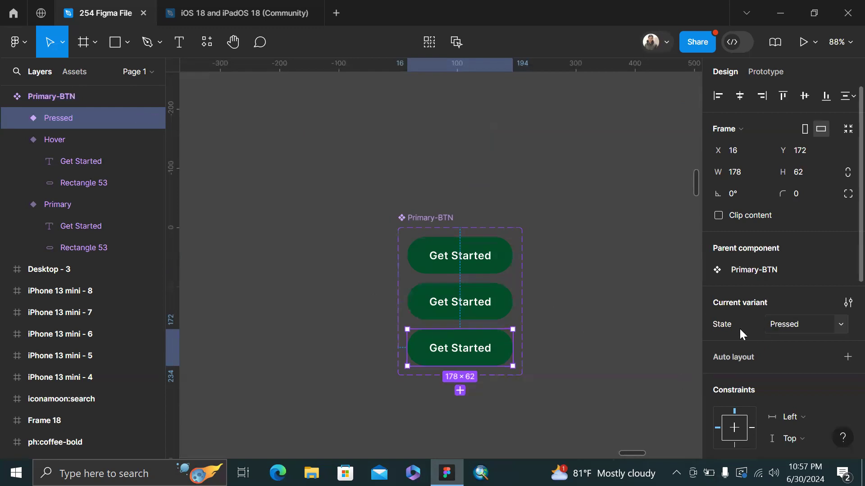
Brighten the Hover variant's fill to bright green 04BE62
{"action": "left_click", "coordinate": [488, 305]}
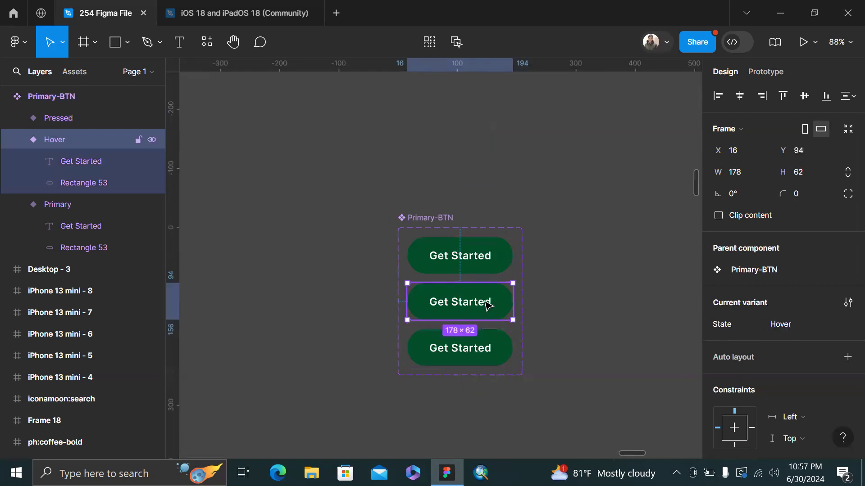
{"action": "scroll", "coordinate": [761, 296], "scroll_direction": "down", "scroll_amount": 5}
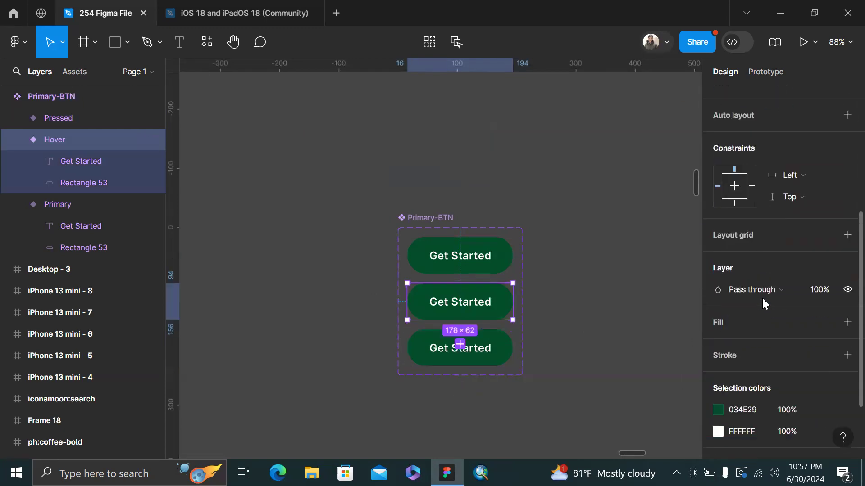
{"action": "left_click", "coordinate": [720, 410]}
{"action": "left_click_drag", "start_coordinate": [698, 157], "coordinate": [698, 137]}
Darken the Pressed variant's fill to 002F18
{"action": "left_click", "coordinate": [462, 354]}
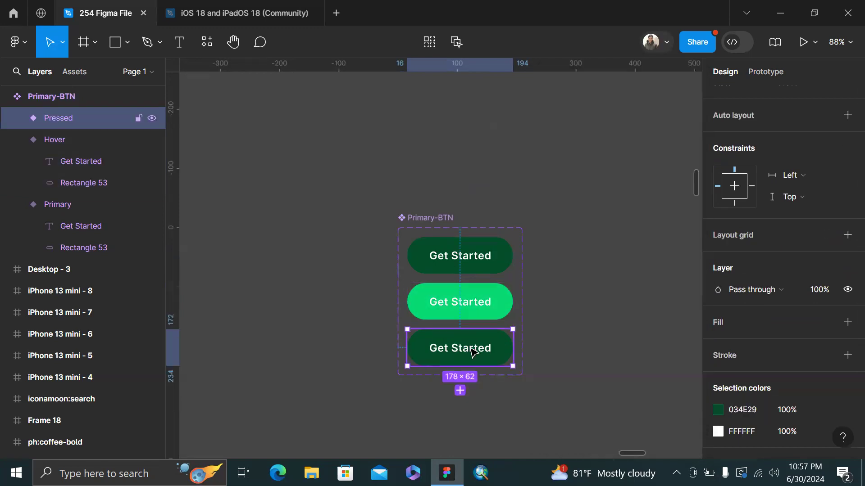
{"action": "left_click", "coordinate": [718, 411]}
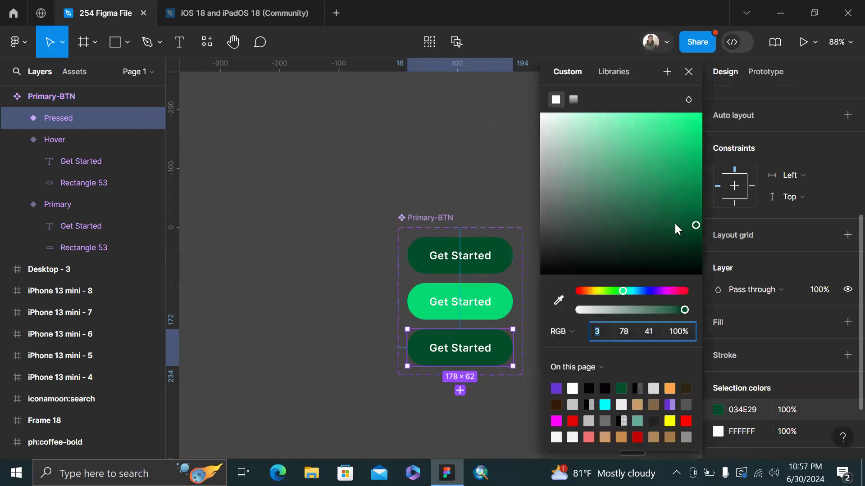
{"action": "left_click_drag", "start_coordinate": [692, 217], "coordinate": [698, 234]}
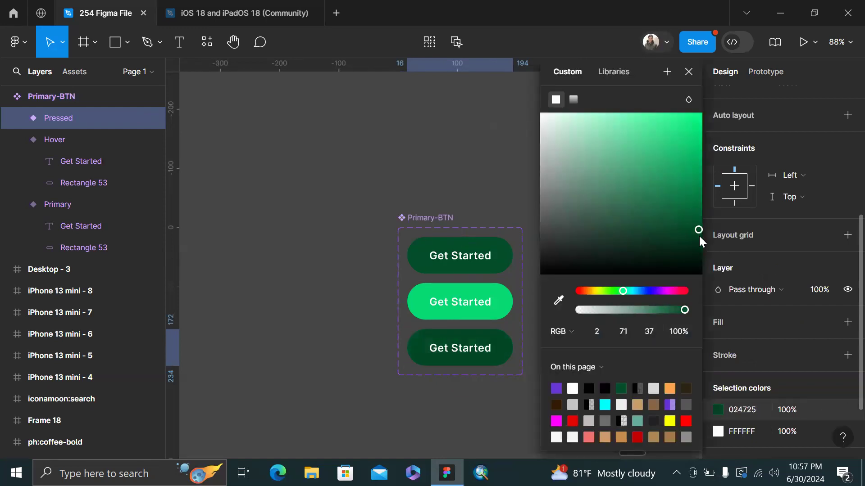
{"action": "left_click", "coordinate": [699, 247]}
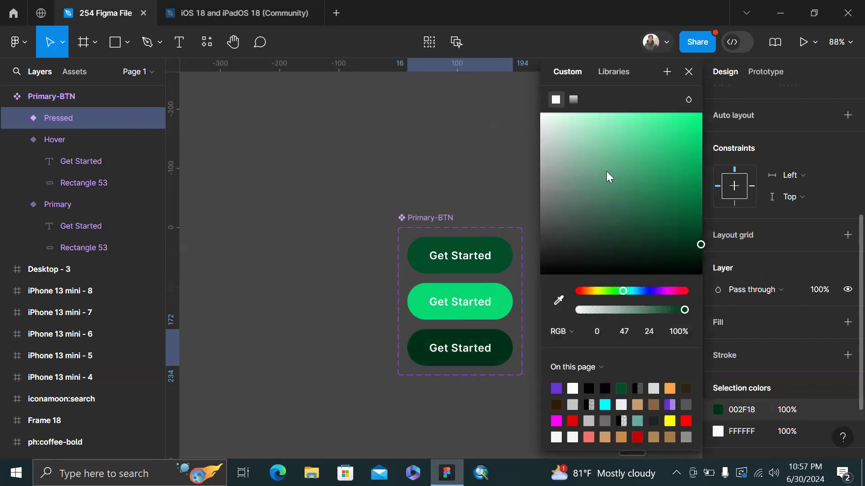
{"action": "left_click", "coordinate": [491, 138]}
{"action": "scroll", "coordinate": [491, 138], "scroll_direction": "right", "scroll_amount": 5}
{"action": "scroll", "coordinate": [491, 138], "scroll_direction": "down", "scroll_amount": 1}
{"action": "left_click", "coordinate": [341, 195]}
{"action": "left_click", "coordinate": [392, 238]}
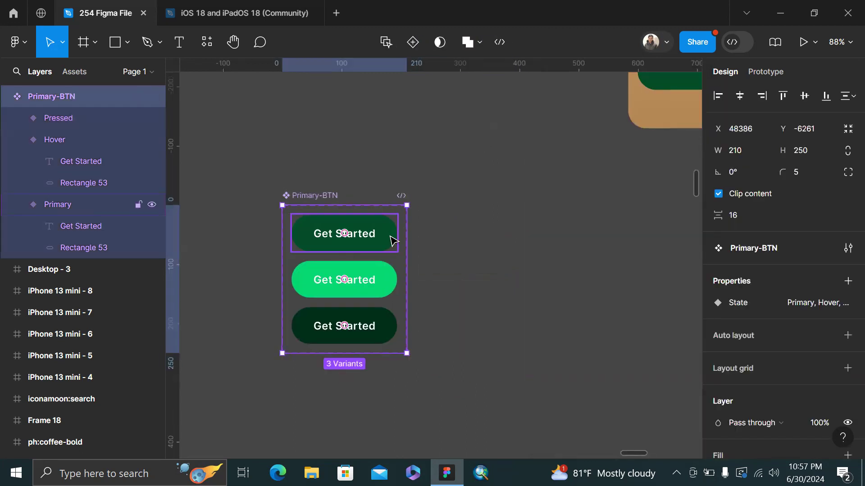
Link the Primary variant to Hover with a While hovering trigger
{"action": "scroll", "coordinate": [391, 239], "scroll_direction": "up", "scroll_amount": 1}
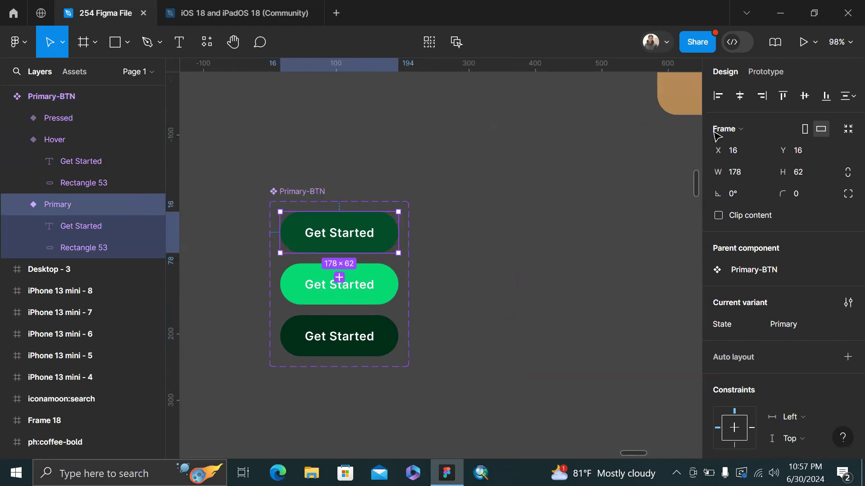
{"action": "left_click", "coordinate": [779, 72]}
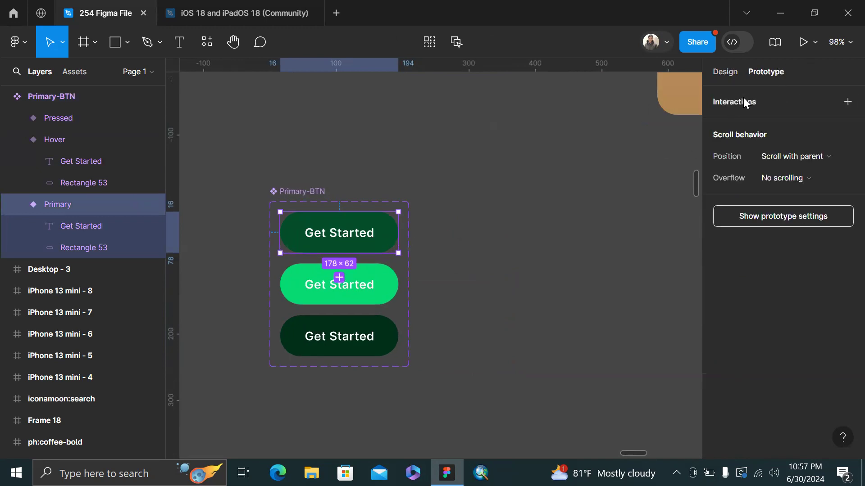
{"action": "mouse_move", "coordinate": [342, 234]}
{"action": "scroll", "coordinate": [343, 234], "scroll_direction": "up", "scroll_amount": 3}
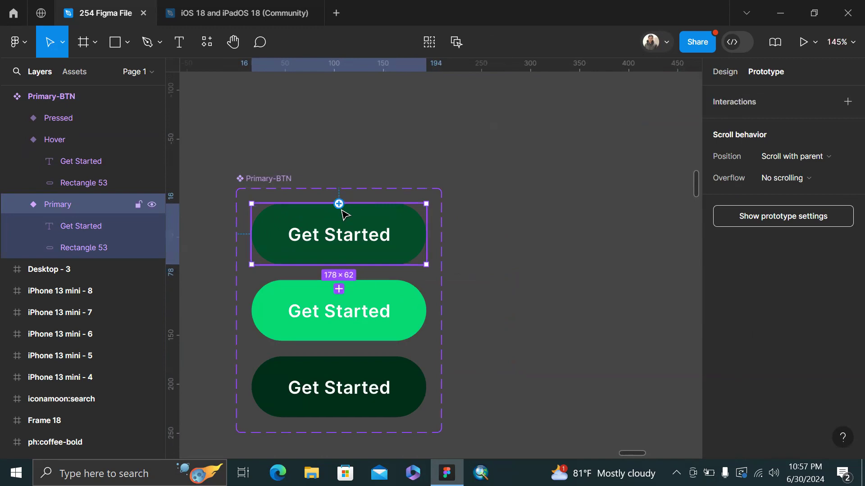
{"action": "scroll", "coordinate": [340, 212], "scroll_direction": "down", "scroll_amount": 20}
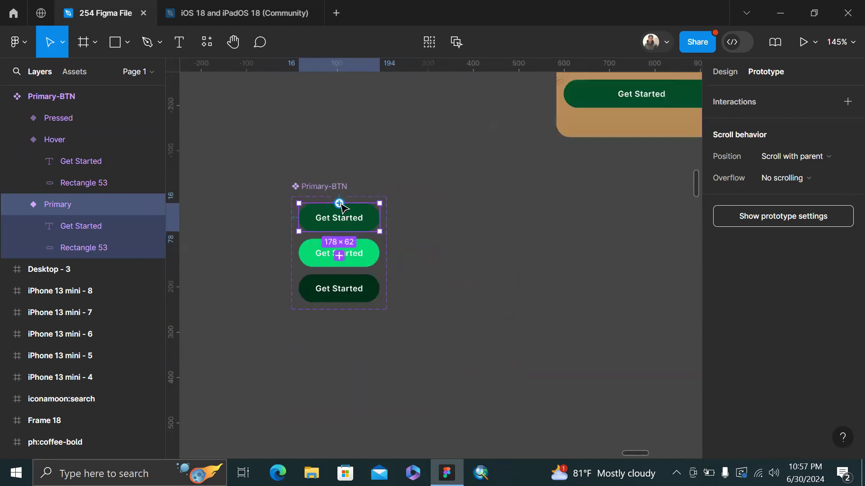
{"action": "scroll", "coordinate": [293, 187], "scroll_direction": "up", "scroll_amount": 5}
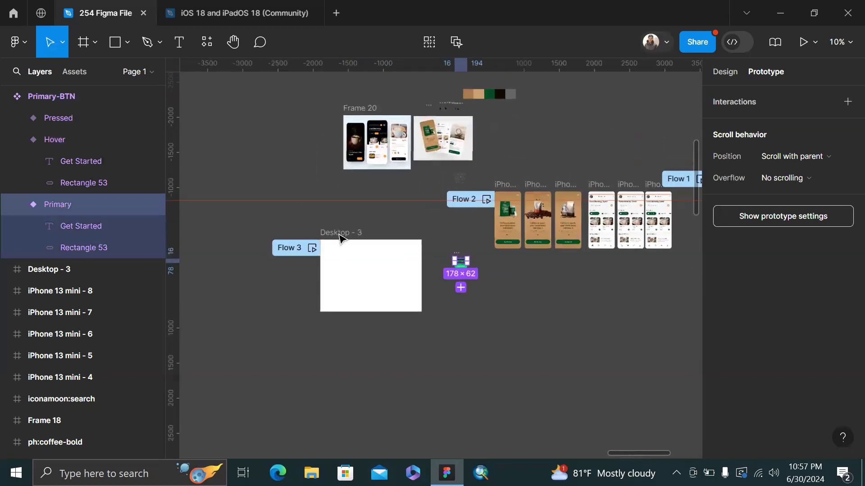
{"action": "scroll", "coordinate": [357, 251], "scroll_direction": "up", "scroll_amount": 5}
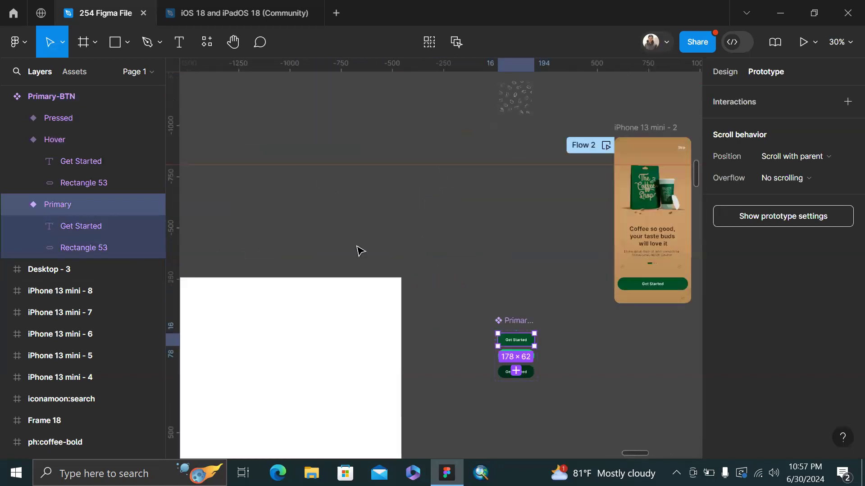
{"action": "scroll", "coordinate": [431, 214], "scroll_direction": "up", "scroll_amount": 6}
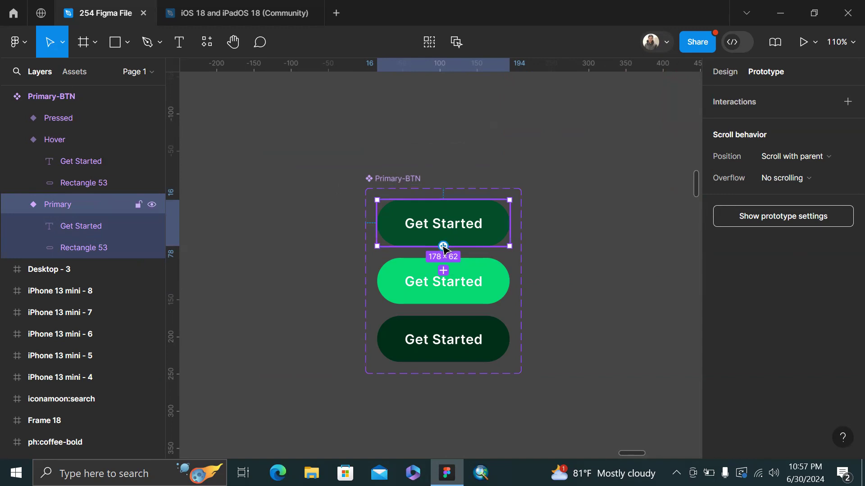
{"action": "left_click_drag", "start_coordinate": [447, 272], "coordinate": [449, 282]}
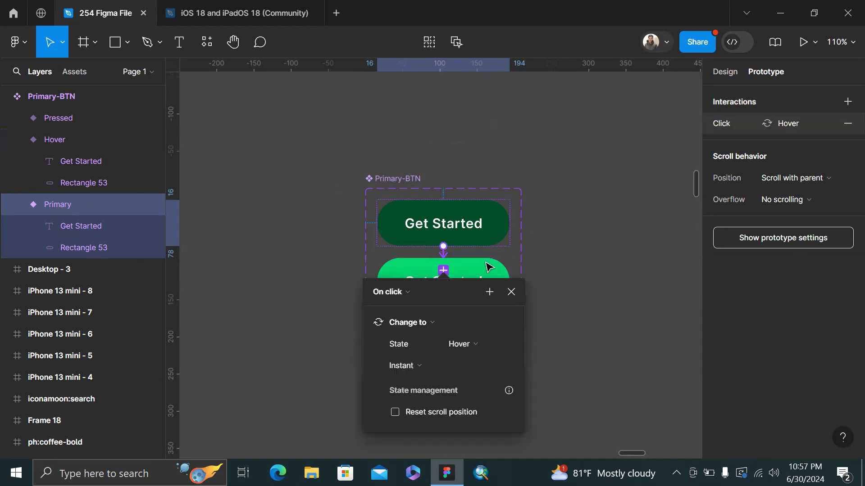
{"action": "left_click", "coordinate": [404, 295]}
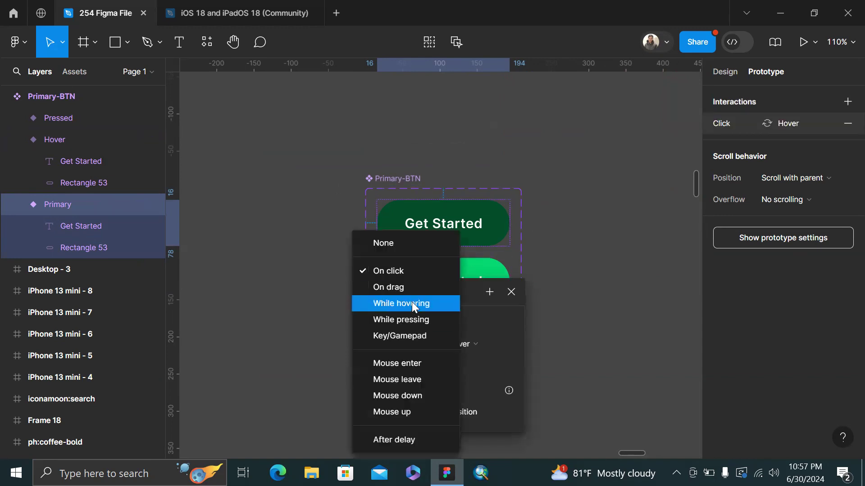
{"action": "left_click", "coordinate": [411, 302]}
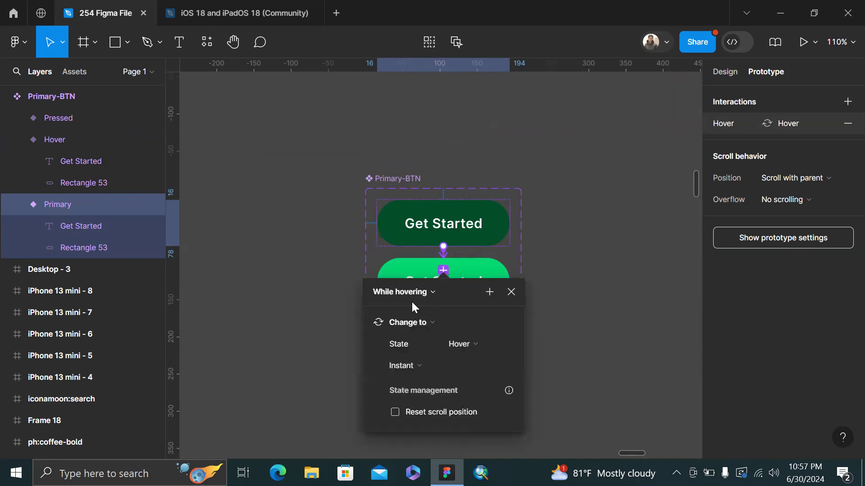
{"action": "left_click", "coordinate": [604, 235]}
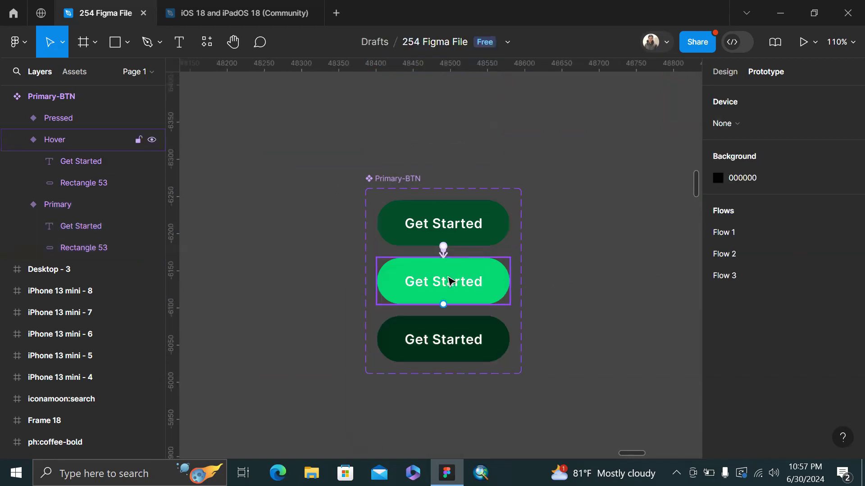
Link the Hover variant to Pressed with a While pressing trigger
{"action": "left_click_drag", "start_coordinate": [433, 275], "coordinate": [476, 237]}
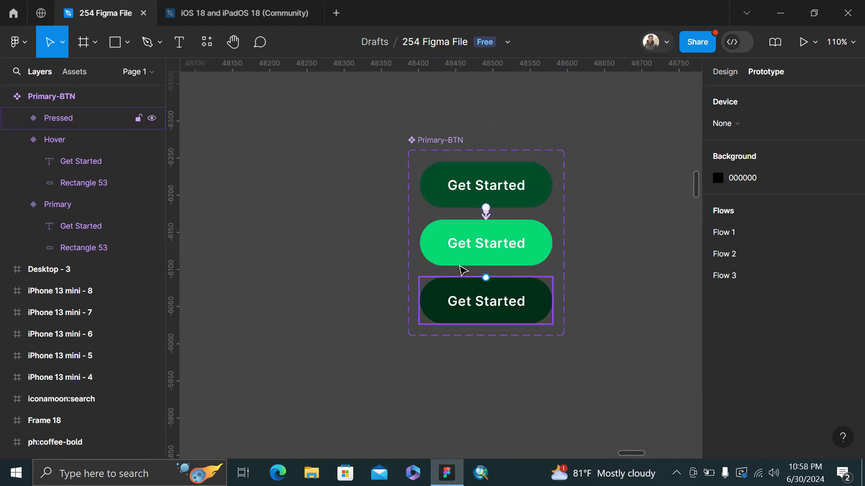
{"action": "left_click", "coordinate": [484, 264]}
{"action": "left_click_drag", "start_coordinate": [485, 265], "coordinate": [485, 294]}
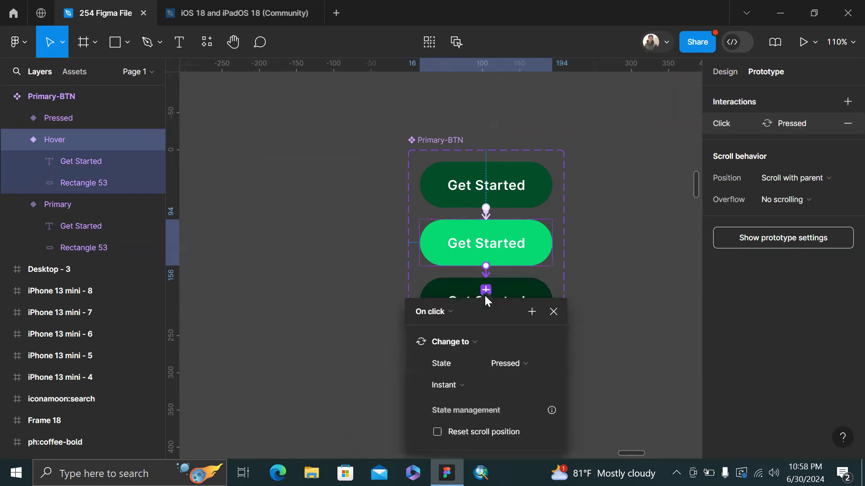
{"action": "left_click", "coordinate": [448, 313]}
{"action": "left_click", "coordinate": [450, 318]}
{"action": "left_click", "coordinate": [600, 268]}
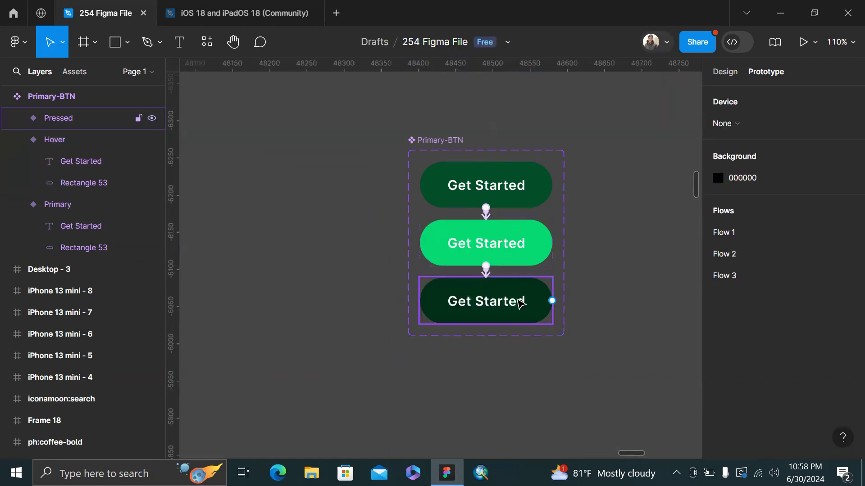
{"action": "scroll", "coordinate": [520, 304], "scroll_direction": "down", "scroll_amount": 5}
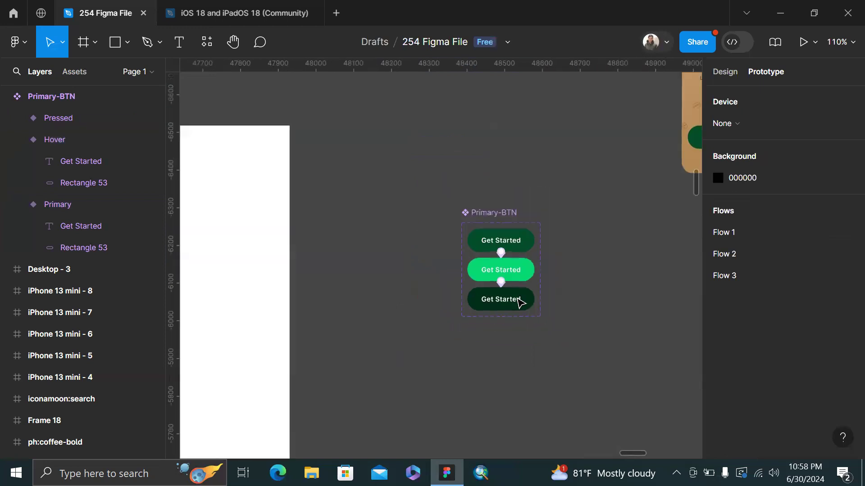
Filter the Assets panel to Local components to show Primary-BTN, then return to Design
{"action": "left_click", "coordinate": [75, 72]}
{"action": "scroll", "coordinate": [281, 92], "scroll_direction": "left", "scroll_amount": 5}
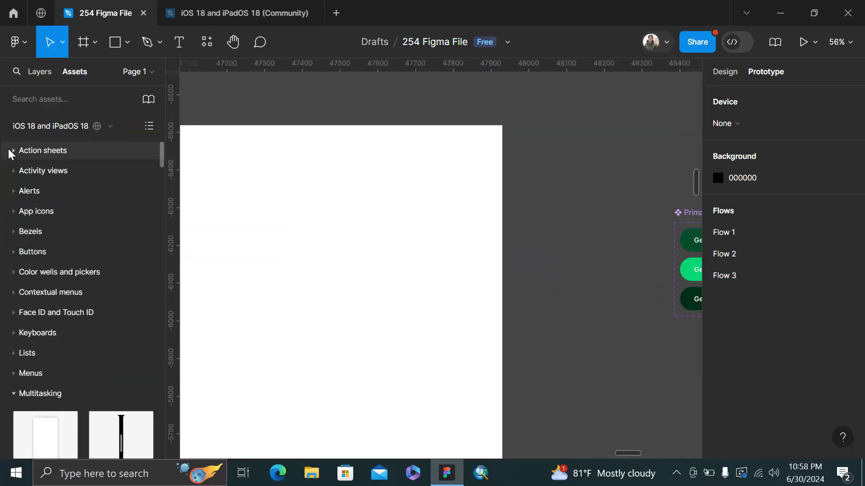
{"action": "left_click", "coordinate": [49, 100]}
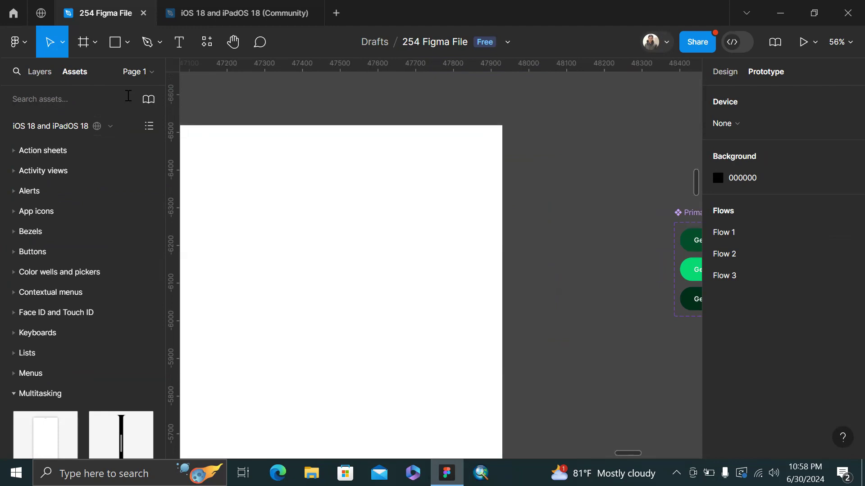
{"action": "left_click", "coordinate": [148, 100]}
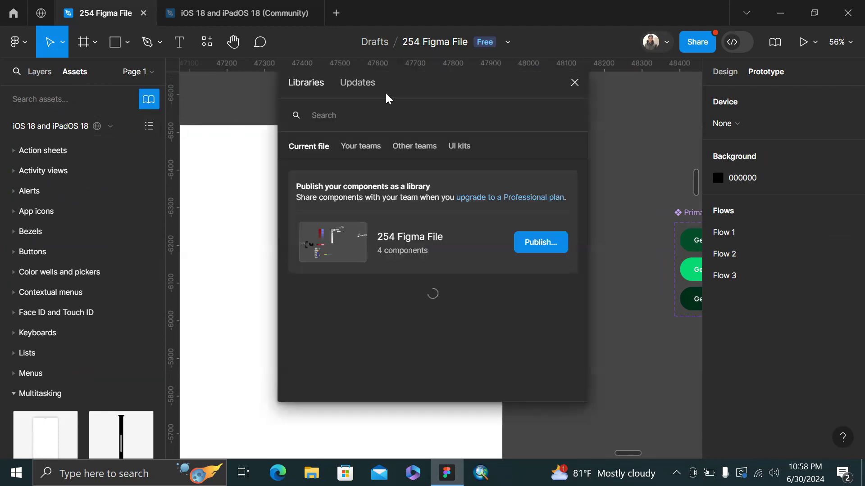
{"action": "left_click", "coordinate": [575, 82]}
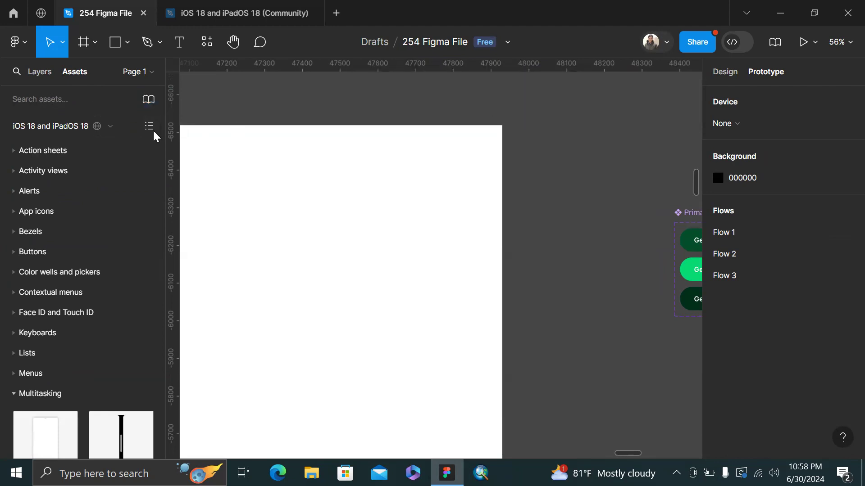
{"action": "left_click", "coordinate": [10, 394]}
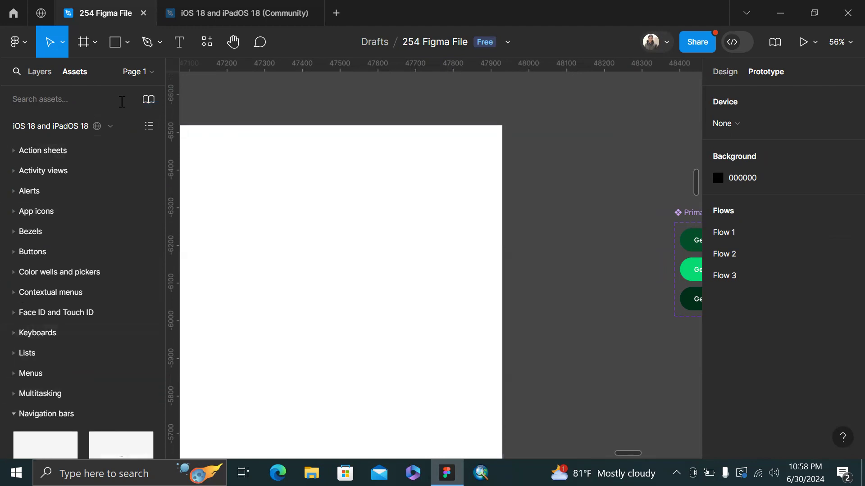
{"action": "left_click", "coordinate": [111, 126]}
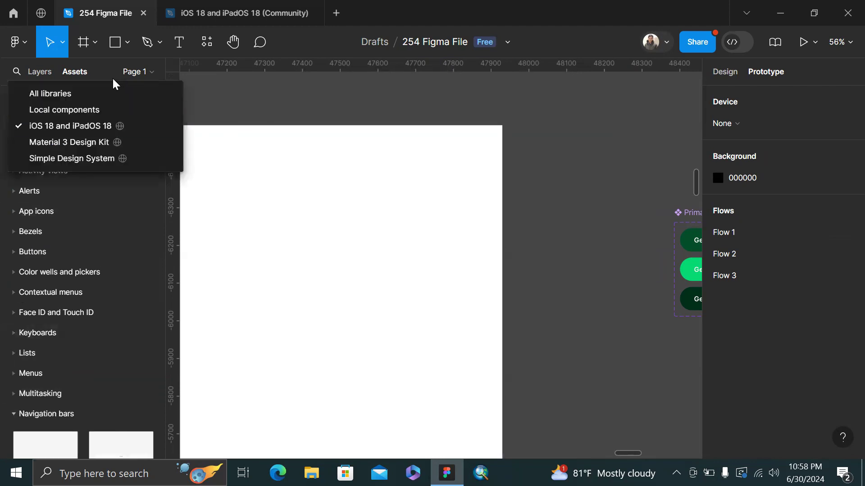
{"action": "left_click", "coordinate": [94, 111]}
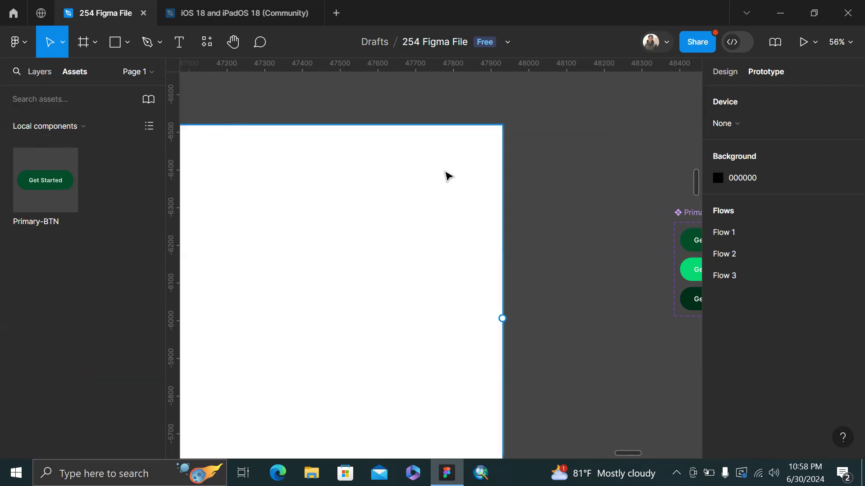
{"action": "left_click", "coordinate": [722, 72]}
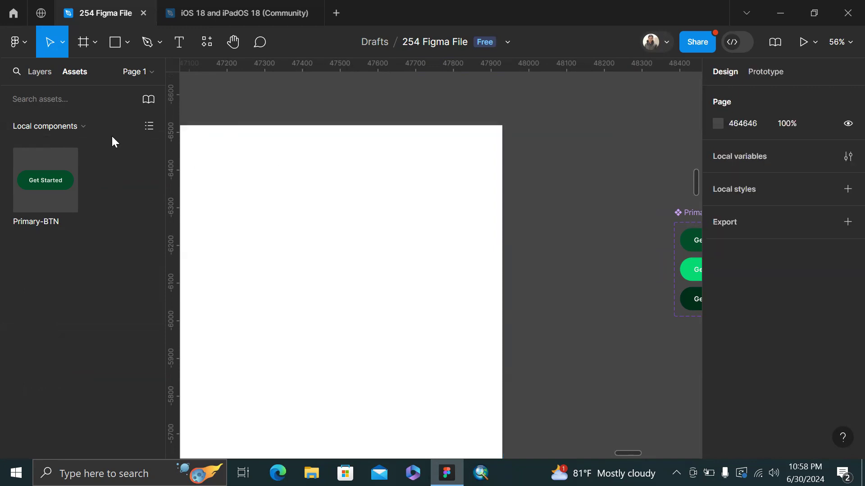
Place a Primary-BTN instance in Desktop - 3's top-right and preview the frame
{"action": "left_click_drag", "start_coordinate": [48, 171], "coordinate": [429, 166]}
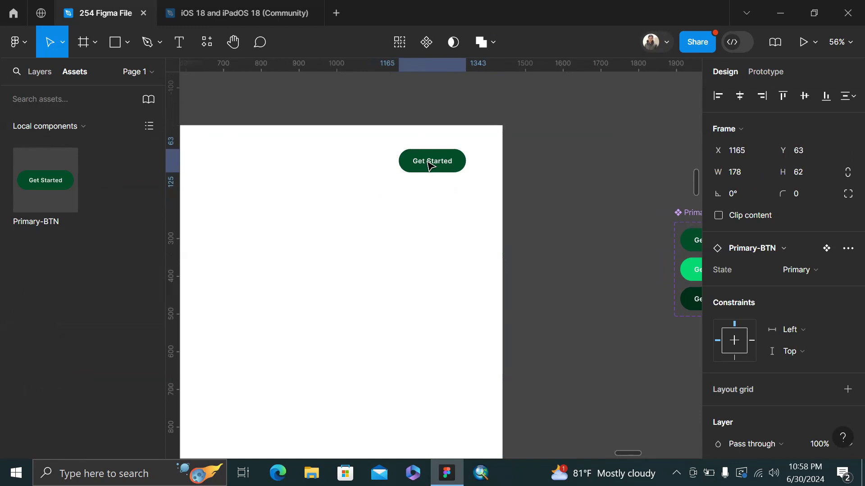
{"action": "scroll", "coordinate": [426, 166], "scroll_direction": "left", "scroll_amount": 5}
{"action": "scroll", "coordinate": [367, 141], "scroll_direction": "down", "scroll_amount": 3}
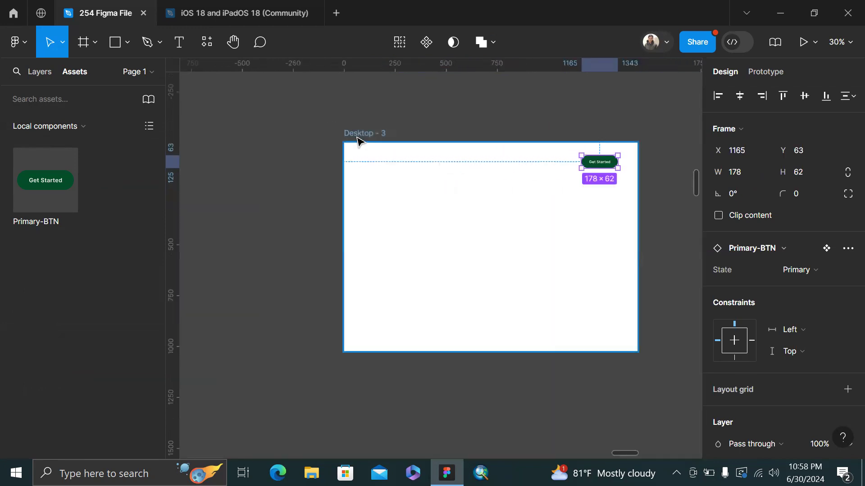
{"action": "left_click", "coordinate": [357, 137]}
{"action": "key", "text": "shift+space"}
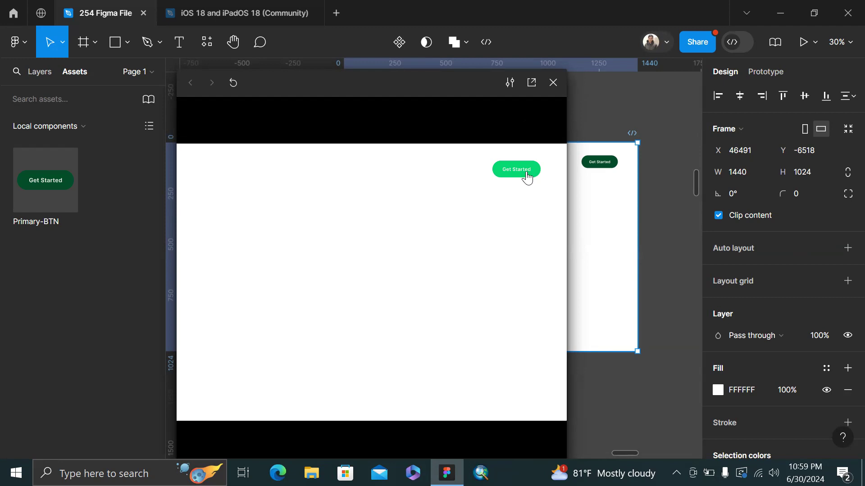
Close the Desktop - 3 prototype preview
{"action": "scroll", "coordinate": [636, 134], "scroll_direction": "down", "scroll_amount": 2}
{"action": "scroll", "coordinate": [637, 133], "scroll_direction": "right", "scroll_amount": 1}
{"action": "left_click", "coordinate": [641, 137]}
{"action": "scroll", "coordinate": [639, 136], "scroll_direction": "up", "scroll_amount": 5}
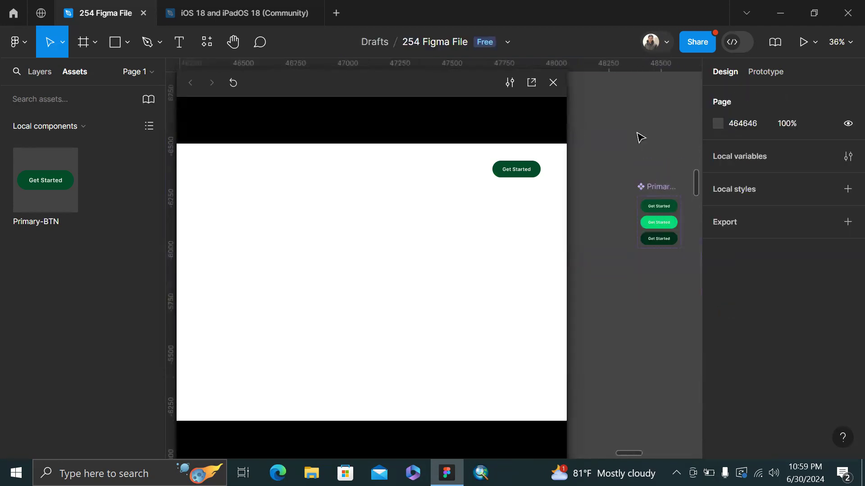
{"action": "scroll", "coordinate": [626, 195], "scroll_direction": "left", "scroll_amount": 4}
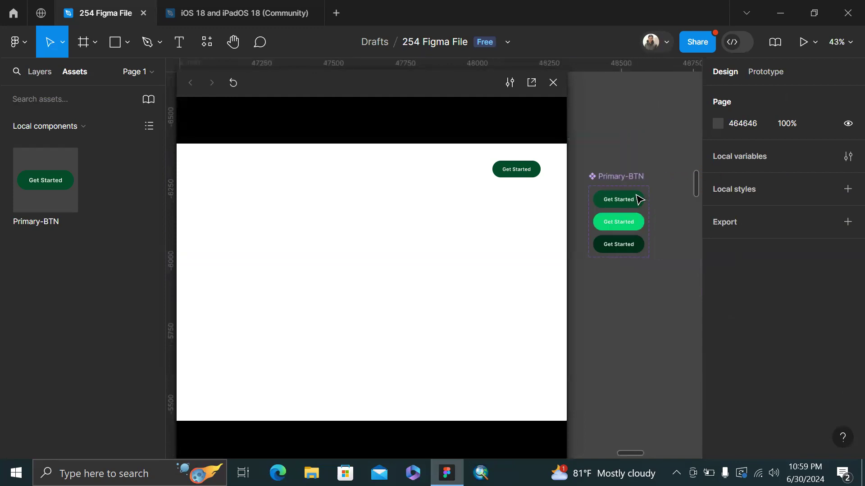
{"action": "scroll", "coordinate": [639, 194], "scroll_direction": "up", "scroll_amount": 2}
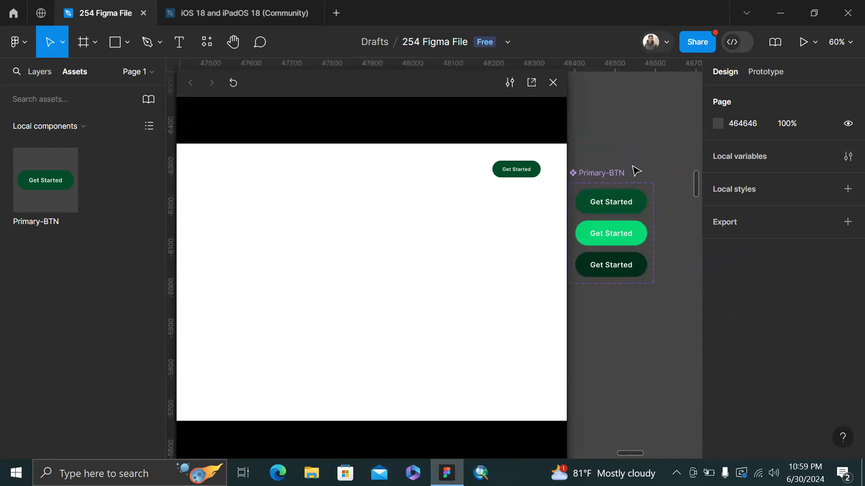
{"action": "scroll", "coordinate": [636, 171], "scroll_direction": "left", "scroll_amount": 2}
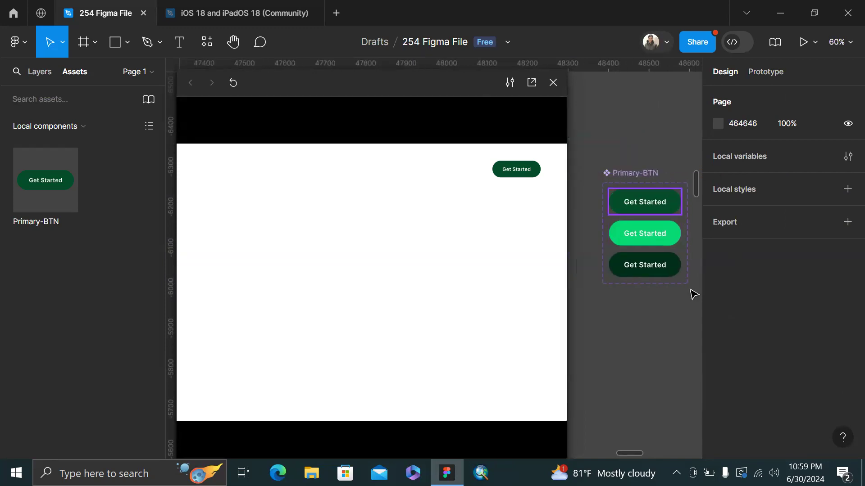
{"action": "scroll", "coordinate": [635, 307], "scroll_direction": "down", "scroll_amount": 2}
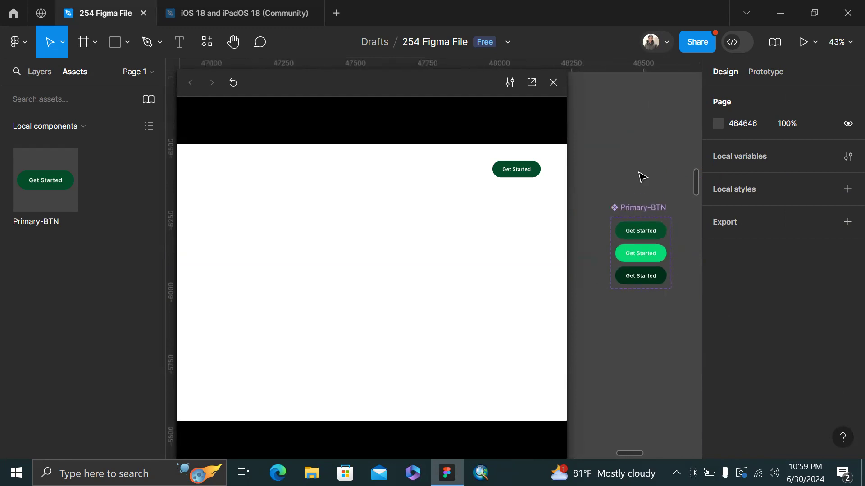
{"action": "scroll", "coordinate": [641, 176], "scroll_direction": "left", "scroll_amount": 5}
{"action": "left_click", "coordinate": [553, 83]}
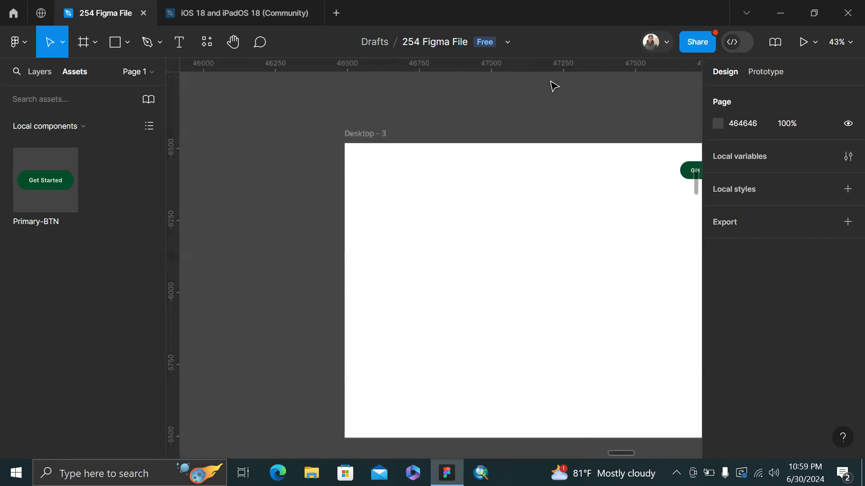
Duplicate Desktop - 3 twice downward into Desktop - 4 and Desktop - 5
{"action": "scroll", "coordinate": [550, 85], "scroll_direction": "down", "scroll_amount": 3}
{"action": "scroll", "coordinate": [414, 139], "scroll_direction": "right", "scroll_amount": 1}
{"action": "left_click", "coordinate": [369, 118]}
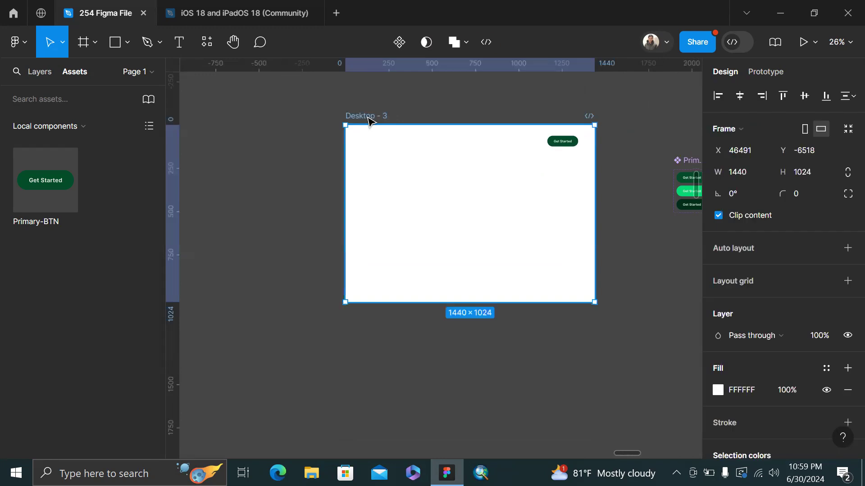
{"action": "left_click_drag", "start_coordinate": [403, 230], "coordinate": [398, 426]}
{"action": "scroll", "coordinate": [397, 426], "scroll_direction": "down", "scroll_amount": 4}
{"action": "left_click_drag", "start_coordinate": [444, 232], "coordinate": [420, 409]}
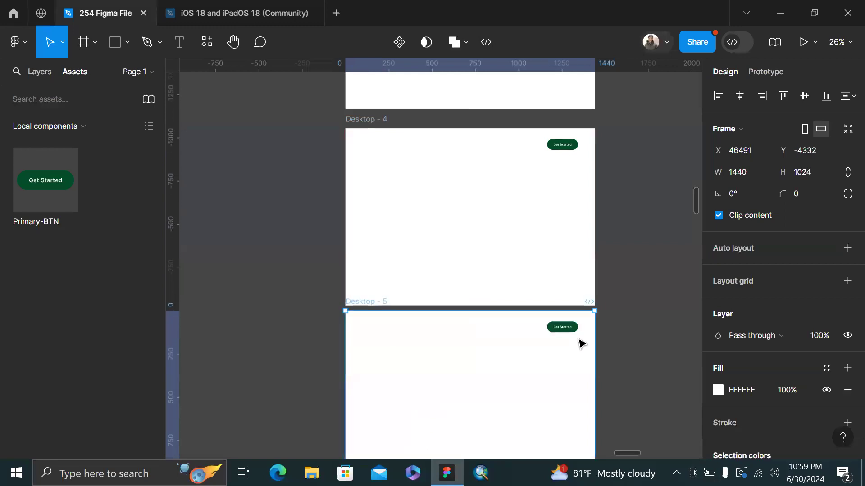
{"action": "scroll", "coordinate": [495, 189], "scroll_direction": "up", "scroll_amount": 4}
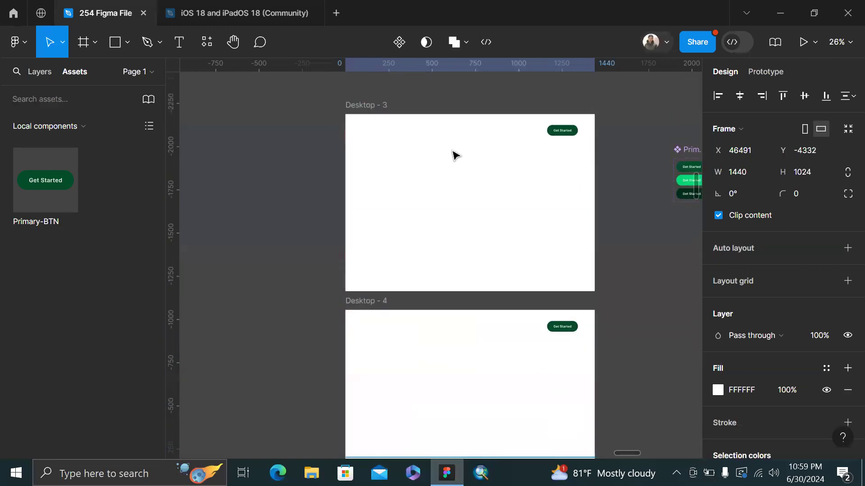
{"action": "left_click", "coordinate": [400, 331]}
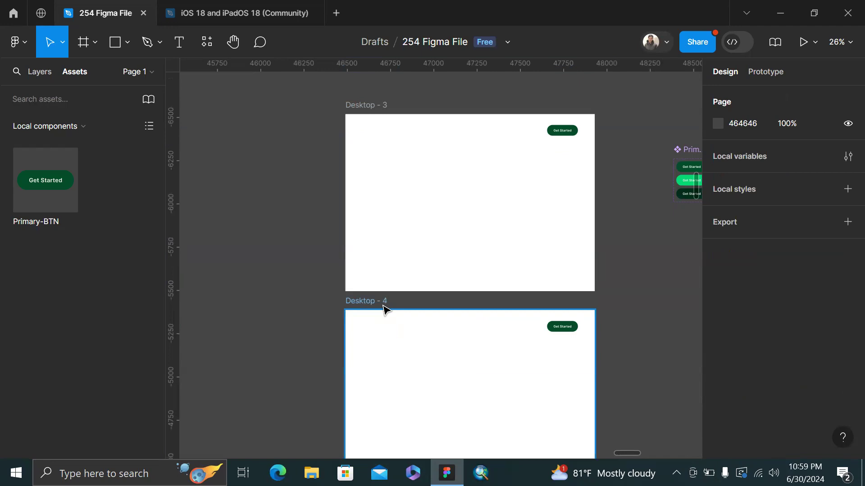
Preview Desktop - 4, test pressing its Get Started button, then close the preview
{"action": "left_click_drag", "start_coordinate": [383, 306], "coordinate": [383, 300]}
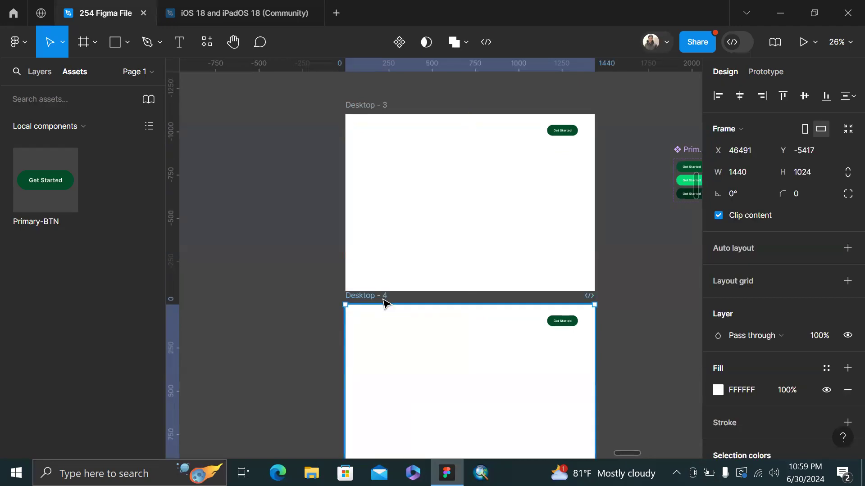
{"action": "right_click", "coordinate": [383, 301]}
{"action": "left_click", "coordinate": [251, 226]}
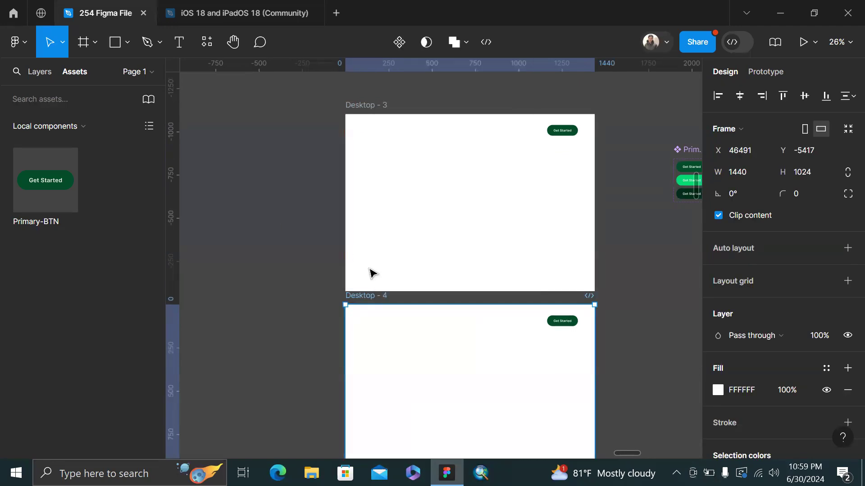
{"action": "scroll", "coordinate": [371, 271], "scroll_direction": "down", "scroll_amount": 2}
{"action": "left_click_drag", "start_coordinate": [376, 211], "coordinate": [376, 210]}
{"action": "key", "text": "shift+space"}
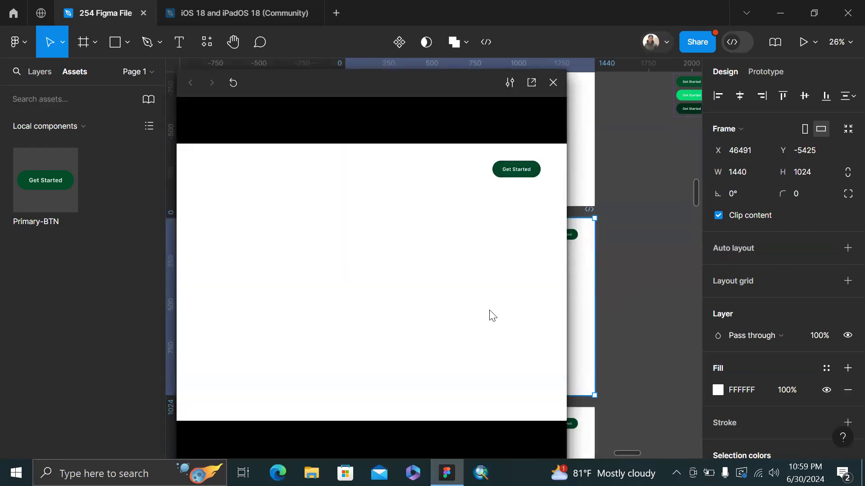
{"action": "left_click", "coordinate": [522, 173]}
{"action": "left_click", "coordinate": [553, 82]}
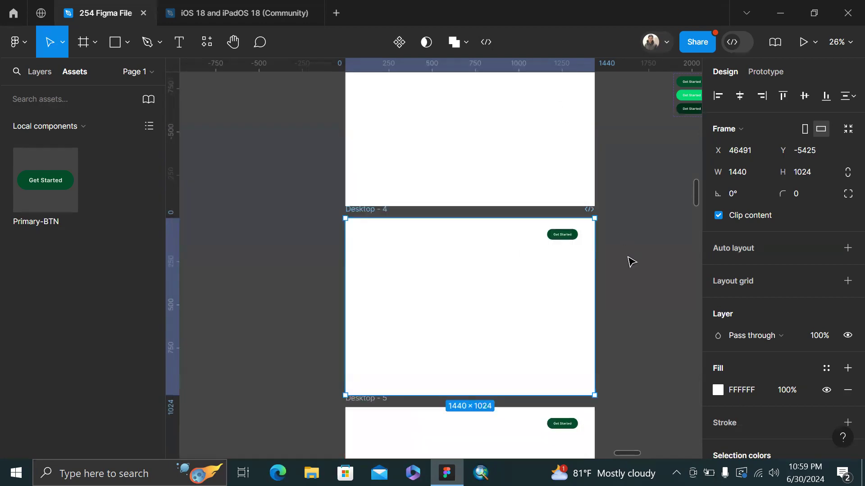
{"action": "left_click", "coordinate": [632, 262]}
{"action": "scroll", "coordinate": [631, 262], "scroll_direction": "up", "scroll_amount": 3}
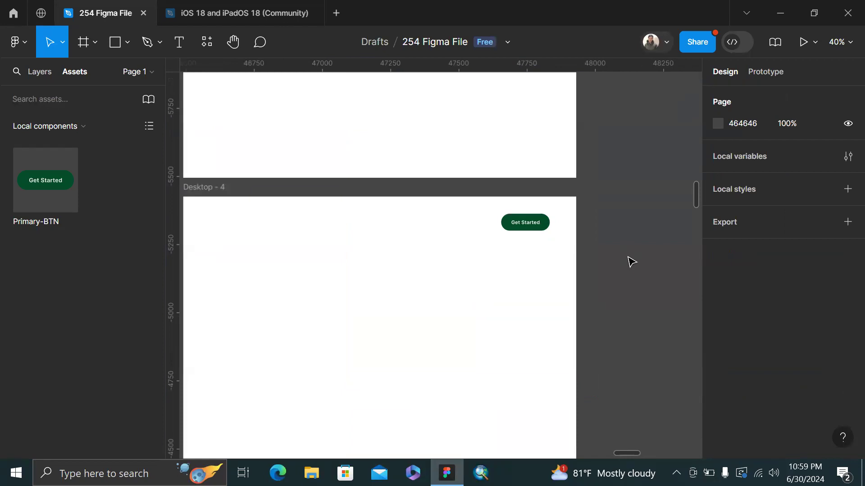
{"action": "scroll", "coordinate": [628, 261], "scroll_direction": "right", "scroll_amount": 8}
{"action": "scroll", "coordinate": [628, 261], "scroll_direction": "up", "scroll_amount": 5}
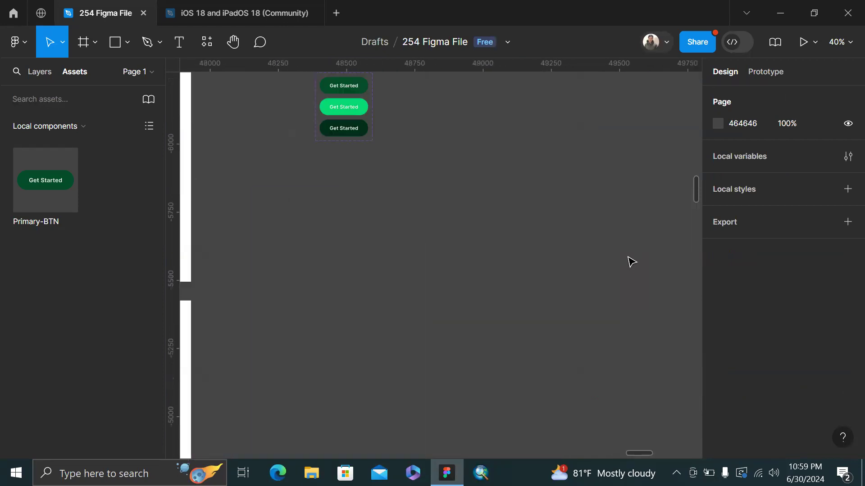
Duplicate the third variant into a fourth whose State is teritary
{"action": "left_click", "coordinate": [333, 231]}
{"action": "key", "text": "ctrl+d"}
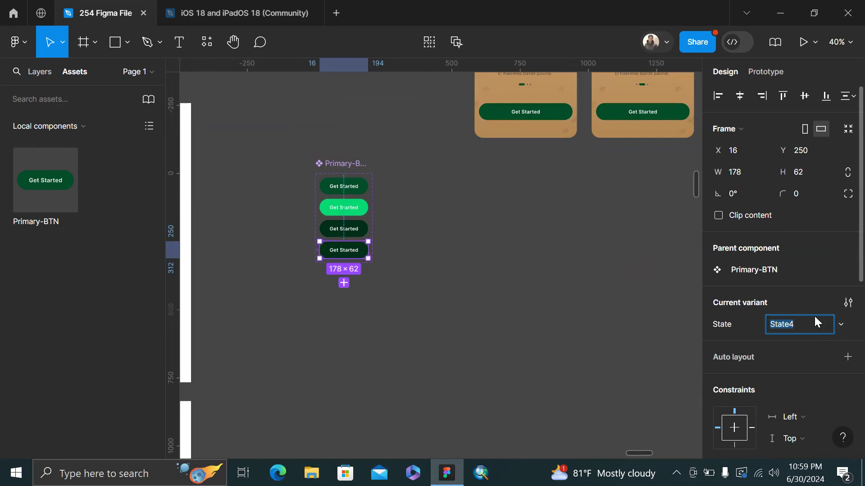
{"action": "type", "text": "teritary"}
{"action": "key", "text": "Return"}
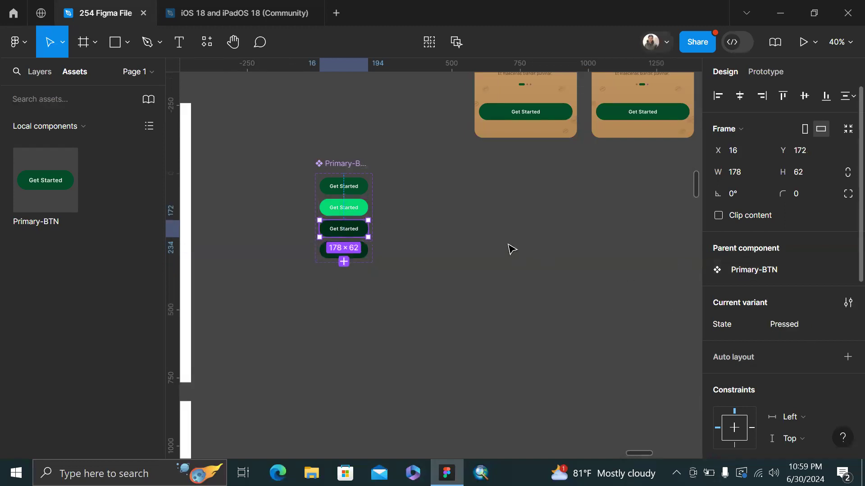
{"action": "left_click", "coordinate": [427, 285]}
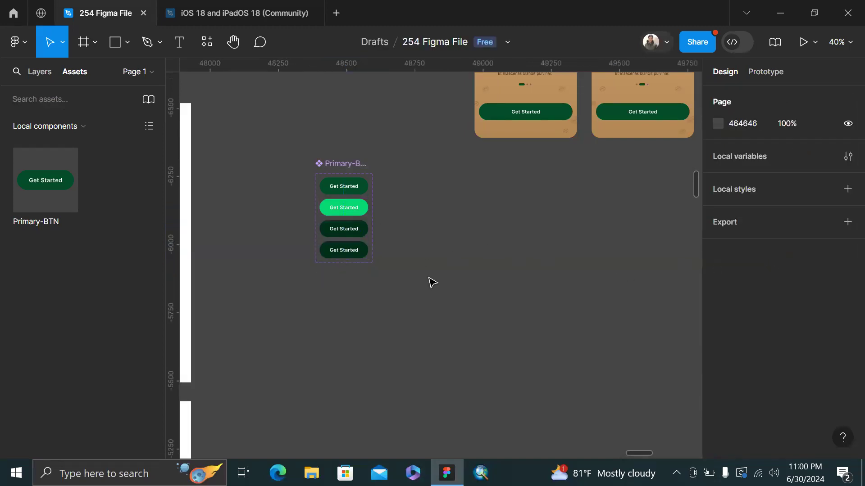
{"action": "scroll", "coordinate": [395, 276], "scroll_direction": "up", "scroll_amount": 1}
{"action": "left_click", "coordinate": [352, 293]}
Change the teritary variant's fill from dark green 002F18 to blue 1306AE
{"action": "scroll", "coordinate": [772, 331], "scroll_direction": "down", "scroll_amount": 3}
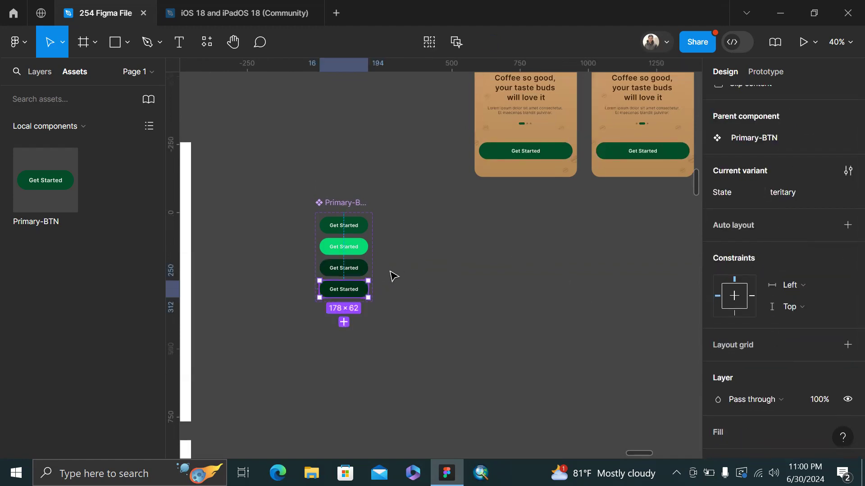
{"action": "scroll", "coordinate": [793, 171], "scroll_direction": "up", "scroll_amount": 3}
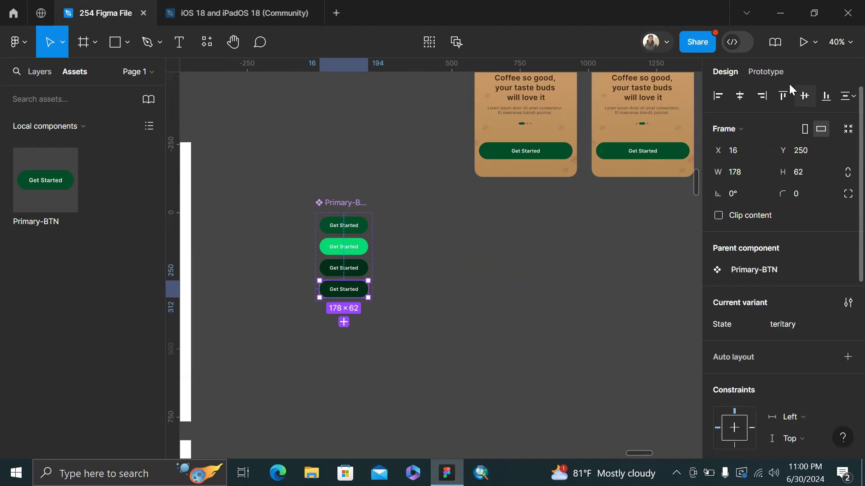
{"action": "left_click", "coordinate": [784, 71]}
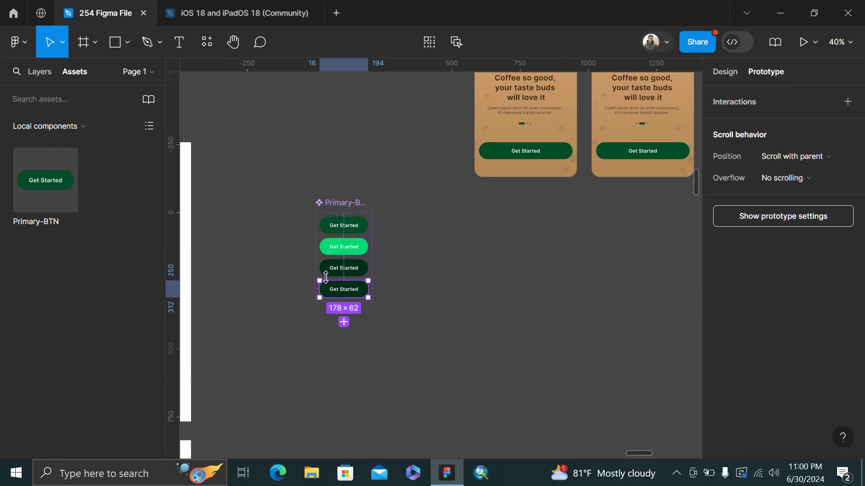
{"action": "scroll", "coordinate": [326, 277], "scroll_direction": "up", "scroll_amount": 2}
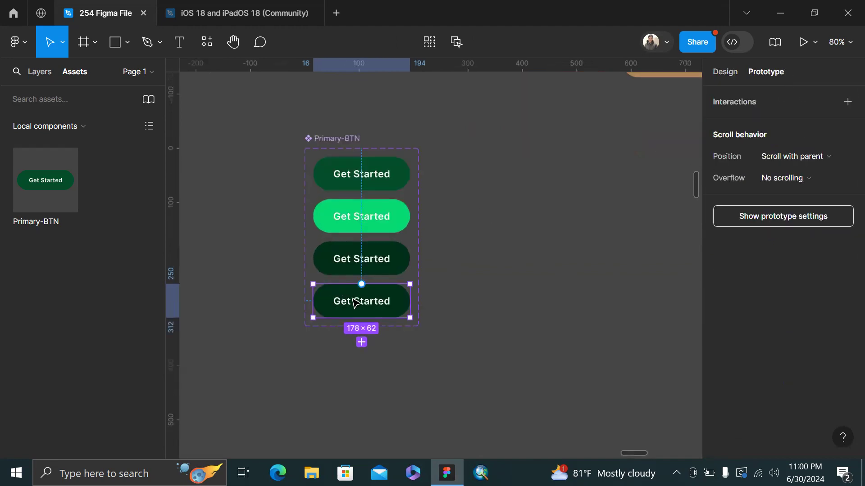
{"action": "left_click", "coordinate": [727, 80]}
{"action": "scroll", "coordinate": [716, 315], "scroll_direction": "down", "scroll_amount": 5}
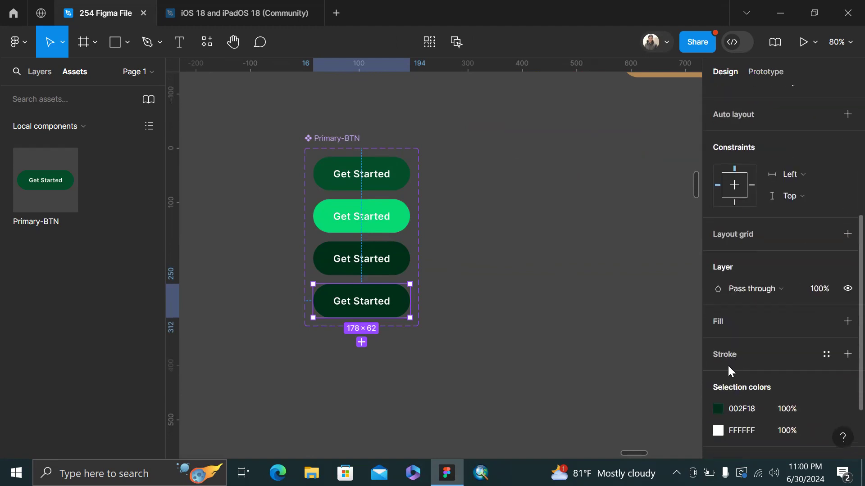
{"action": "left_click", "coordinate": [718, 408]}
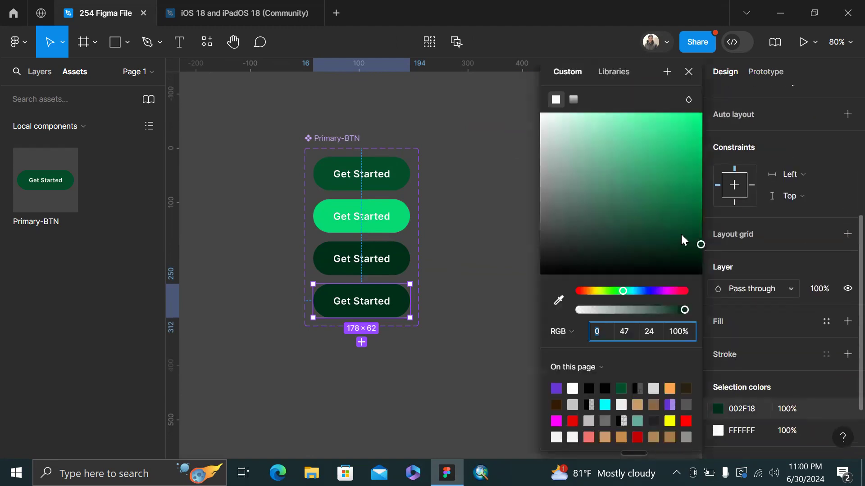
{"action": "left_click", "coordinate": [650, 291]}
{"action": "left_click_drag", "start_coordinate": [696, 166], "coordinate": [713, 149]}
{"action": "left_click", "coordinate": [470, 338]}
{"action": "scroll", "coordinate": [469, 337], "scroll_direction": "down", "scroll_amount": 3}
Select the Desktop - 4 Get Started button and inspect its fill without changing it
{"action": "scroll", "coordinate": [472, 341], "scroll_direction": "down", "scroll_amount": 5}
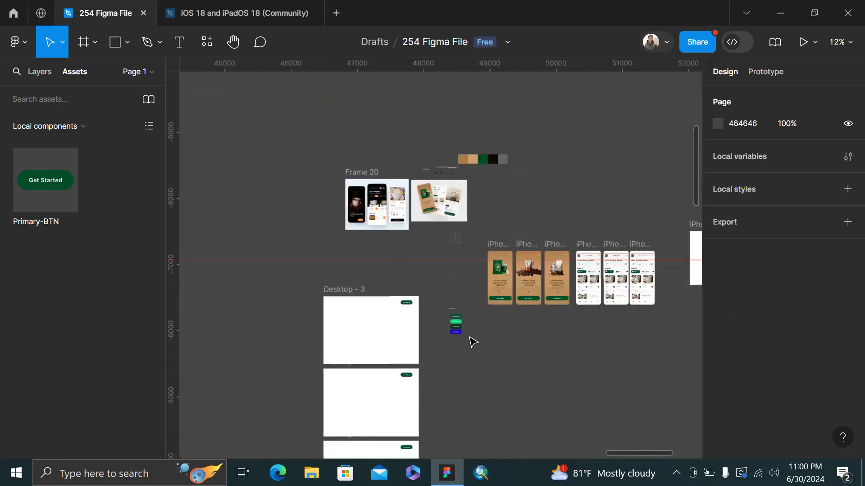
{"action": "scroll", "coordinate": [407, 378], "scroll_direction": "up", "scroll_amount": 5}
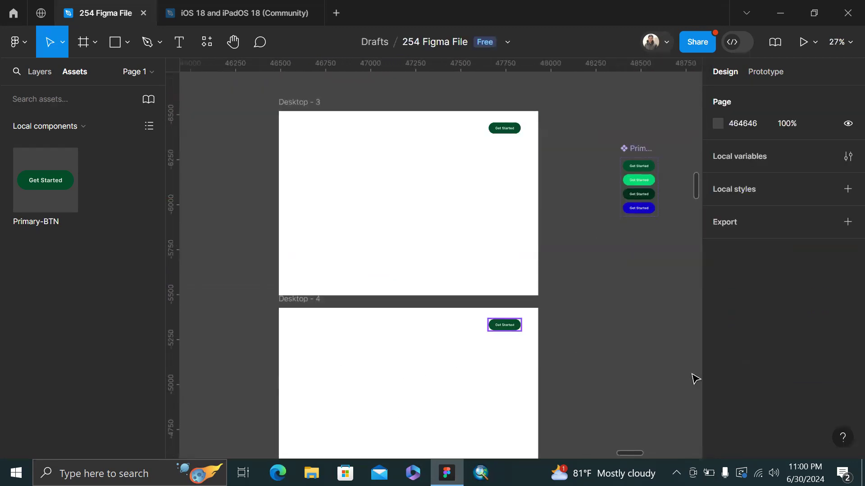
{"action": "left_click", "coordinate": [605, 328]}
{"action": "left_click", "coordinate": [514, 325]}
{"action": "scroll", "coordinate": [755, 330], "scroll_direction": "down", "scroll_amount": 5}
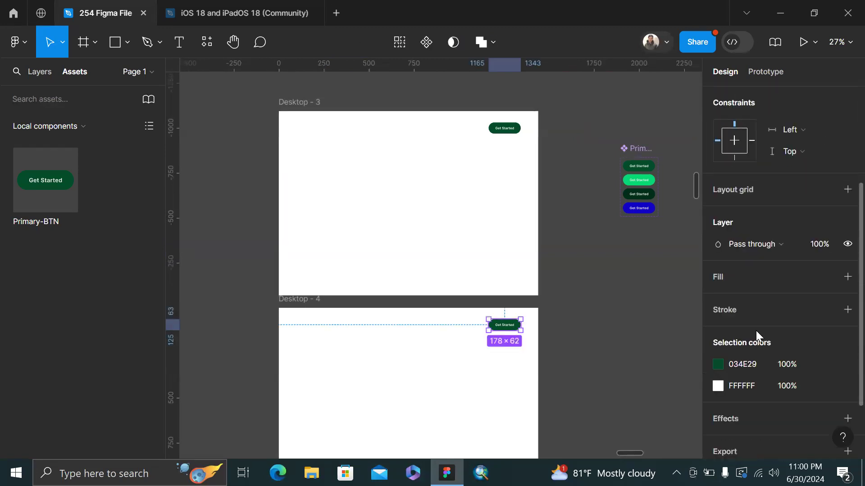
{"action": "left_click", "coordinate": [718, 322]}
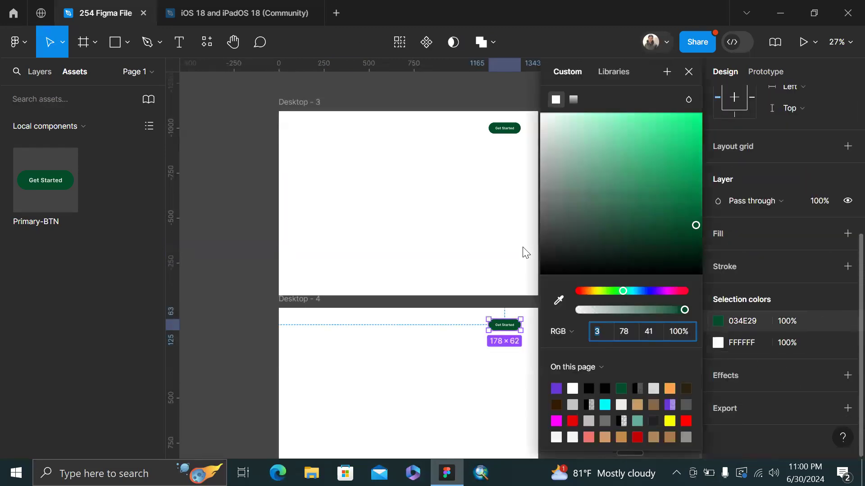
{"action": "left_click", "coordinate": [277, 216]}
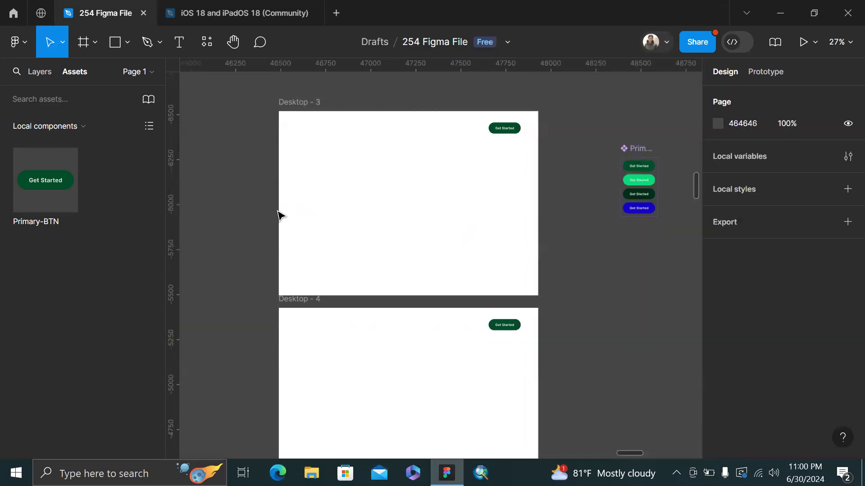
Switch the Desktop - 4 button's State to teritary, trying Hover along the way
{"action": "left_click", "coordinate": [518, 332]}
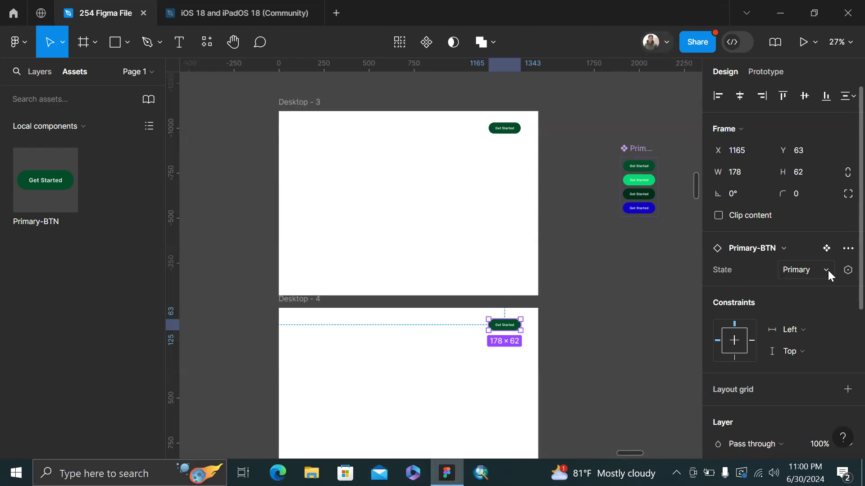
{"action": "left_click", "coordinate": [828, 270]}
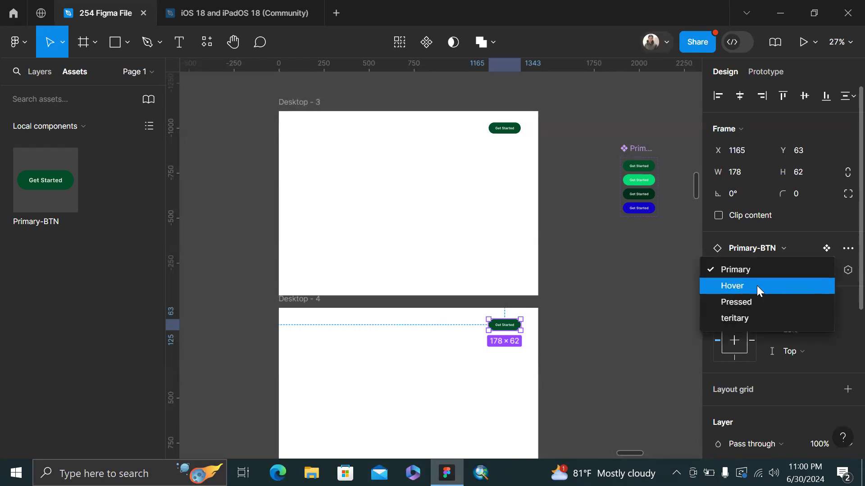
{"action": "left_click", "coordinate": [757, 285]}
{"action": "left_click", "coordinate": [820, 269]}
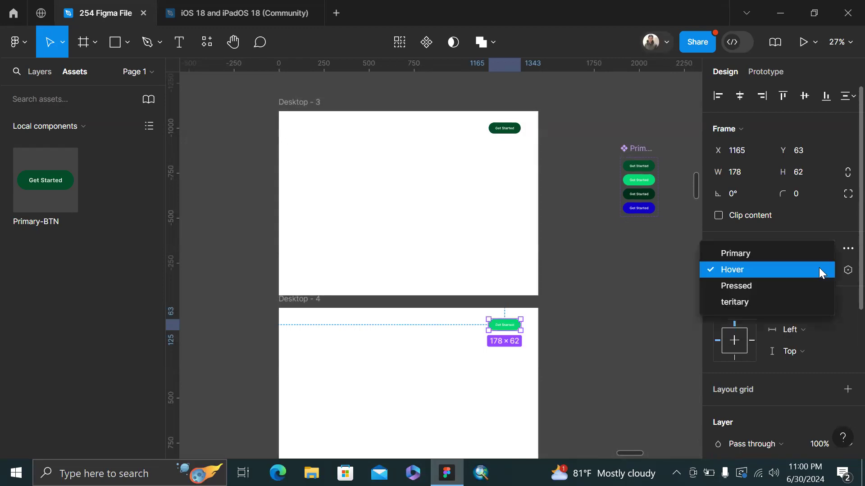
{"action": "left_click", "coordinate": [771, 301]}
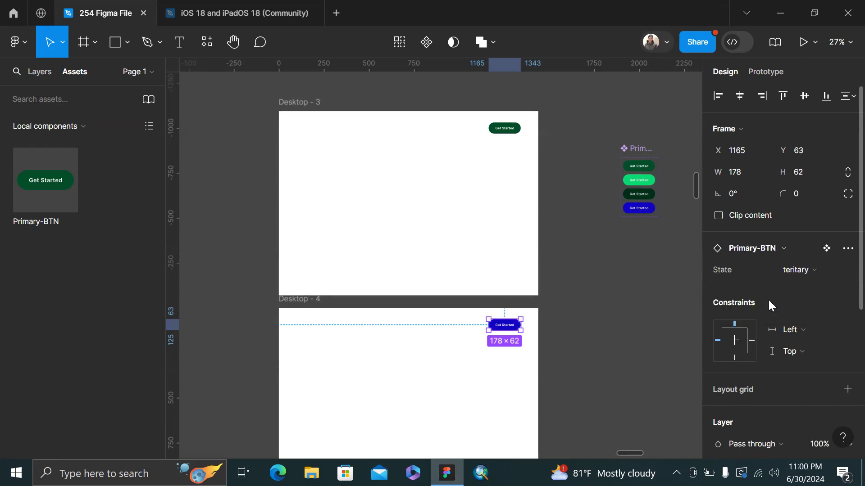
{"action": "left_click", "coordinate": [832, 270]}
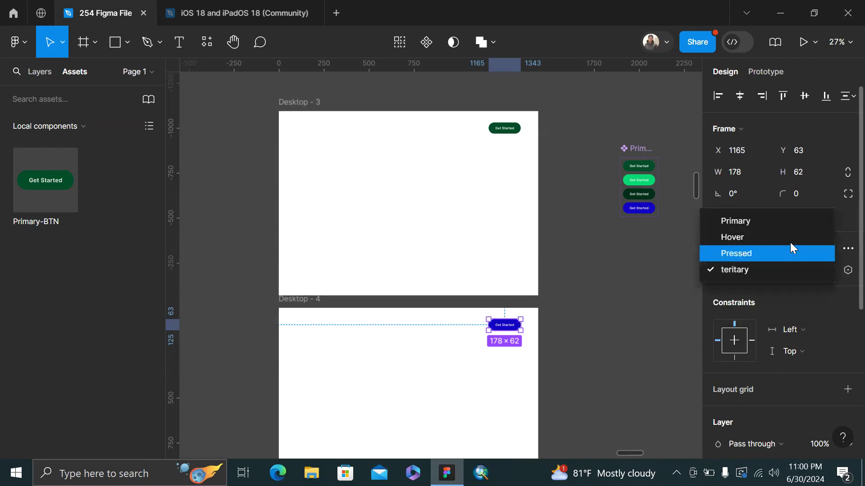
{"action": "left_click", "coordinate": [638, 298]}
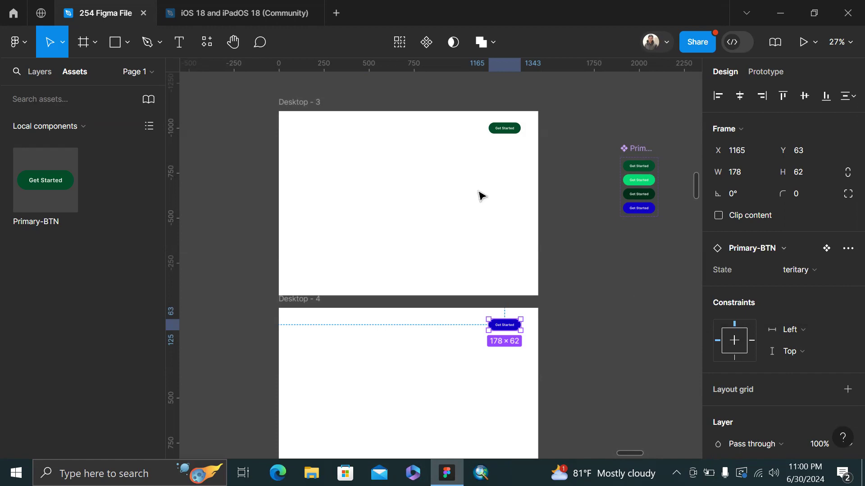
{"action": "left_click", "coordinate": [302, 104]}
Preview the prototype and check the Desktop - 4 frame
{"action": "key", "text": "shift+space"}
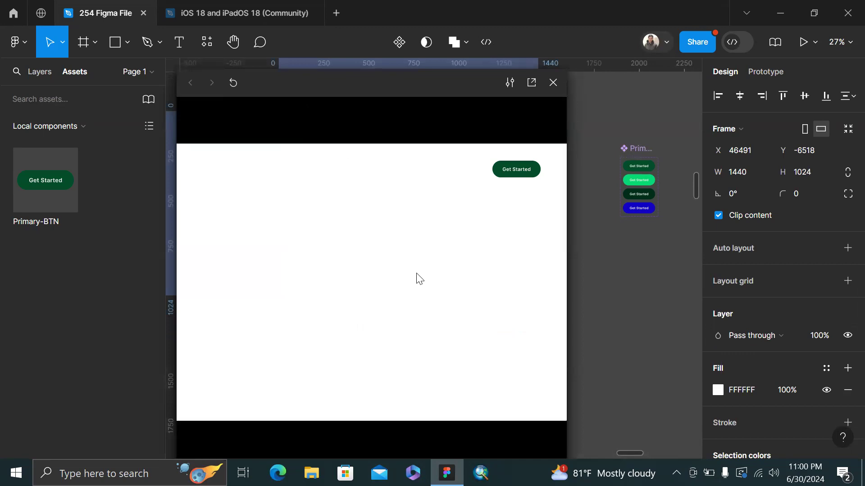
{"action": "left_click_drag", "start_coordinate": [393, 80], "coordinate": [390, 75]}
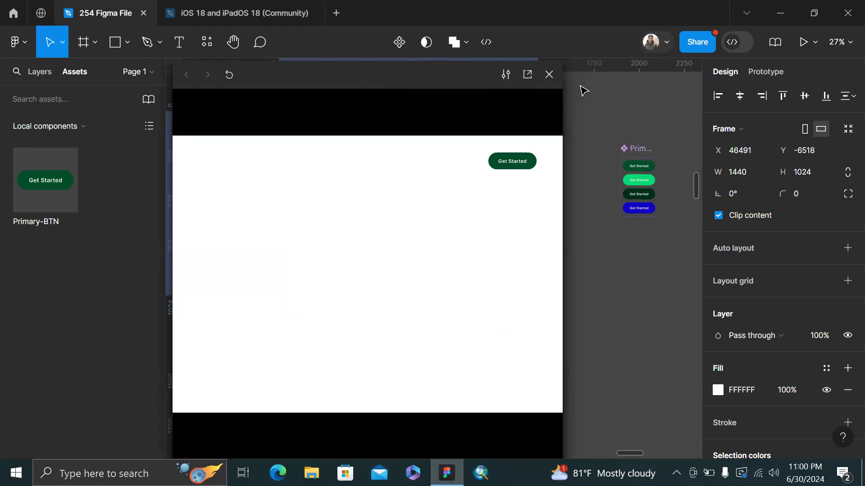
{"action": "scroll", "coordinate": [641, 175], "scroll_direction": "left", "scroll_amount": 5}
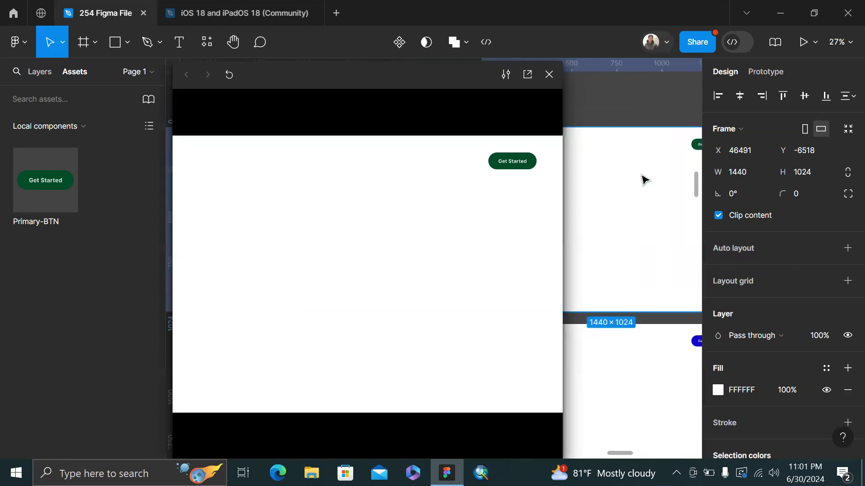
{"action": "scroll", "coordinate": [641, 180], "scroll_direction": "left", "scroll_amount": 3}
{"action": "scroll", "coordinate": [641, 180], "scroll_direction": "down", "scroll_amount": 3}
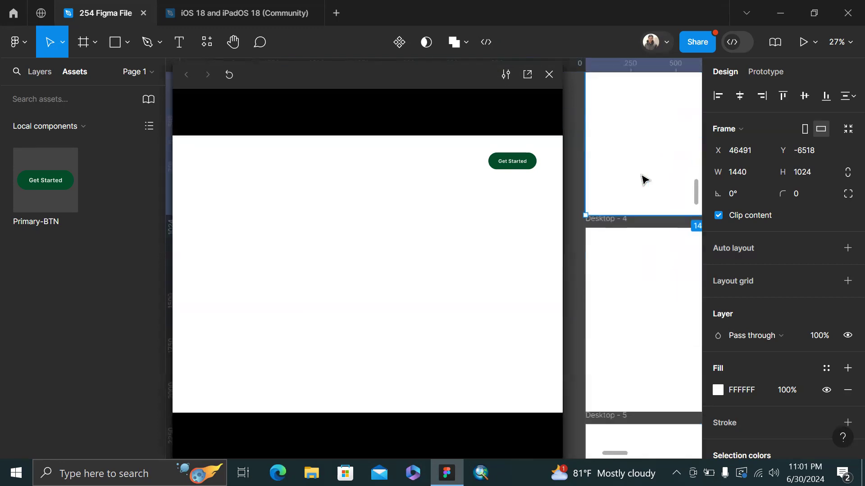
{"action": "left_click", "coordinate": [613, 229]}
{"action": "key", "text": "Escape"}
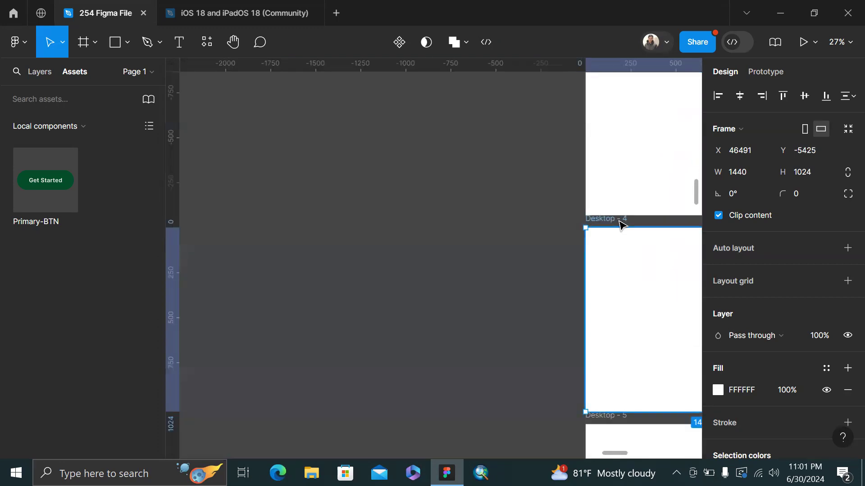
In a reopened preview, set the Desktop - 4 Get Started button's State to Primary
{"action": "key", "text": "shift+space"}
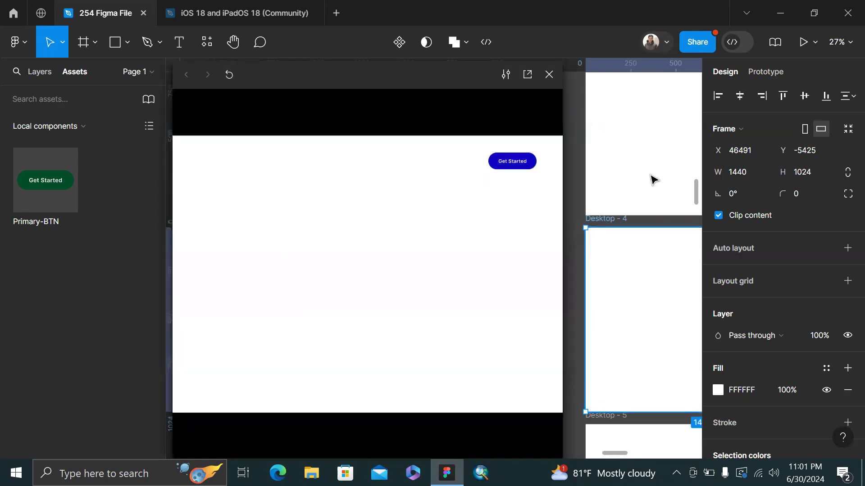
{"action": "scroll", "coordinate": [651, 180], "scroll_direction": "down", "scroll_amount": 2}
{"action": "scroll", "coordinate": [651, 181], "scroll_direction": "down", "scroll_amount": 2}
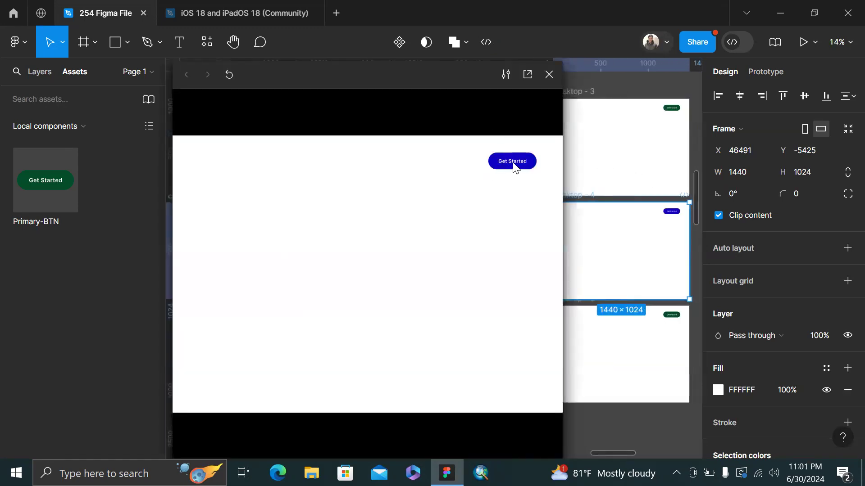
{"action": "left_click", "coordinate": [671, 211]}
{"action": "left_click", "coordinate": [789, 270]}
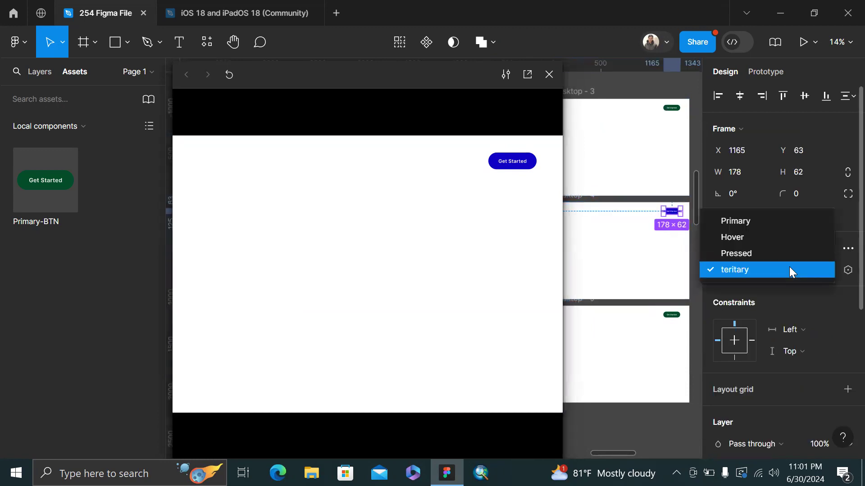
{"action": "left_click", "coordinate": [781, 227]}
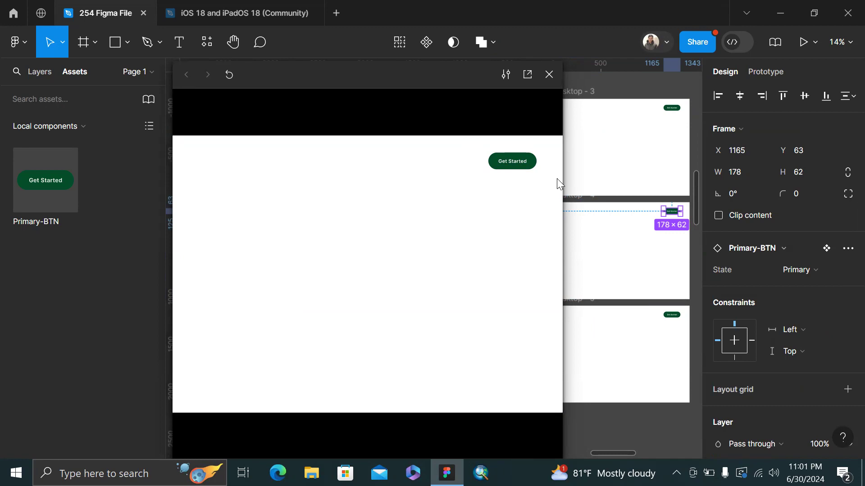
{"action": "left_click", "coordinate": [551, 83]}
{"action": "scroll", "coordinate": [551, 83], "scroll_direction": "down", "scroll_amount": 5}
Line up Desktop - 3, Desktop - 4 and Desktop - 5 side by side in one horizontal row
{"action": "left_click_drag", "start_coordinate": [560, 106], "coordinate": [385, 126]}
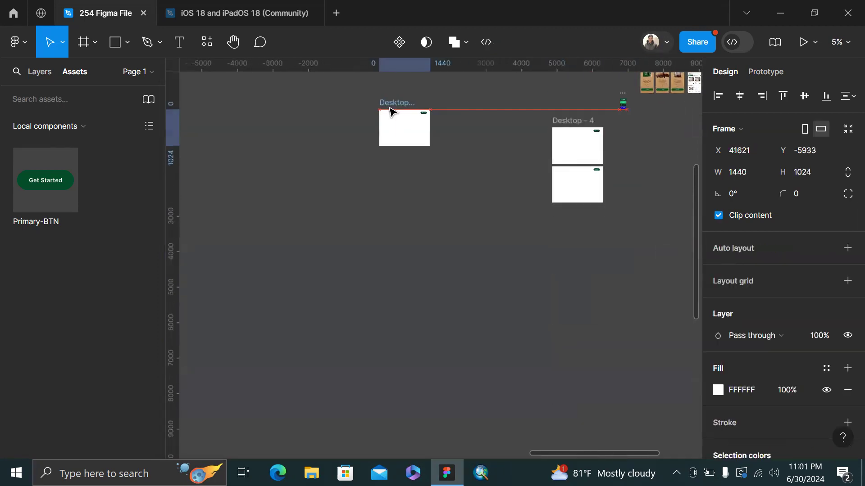
{"action": "left_click", "coordinate": [583, 122]}
{"action": "left_click_drag", "start_coordinate": [577, 120], "coordinate": [472, 103]}
{"action": "left_click_drag", "start_coordinate": [557, 170], "coordinate": [527, 109]}
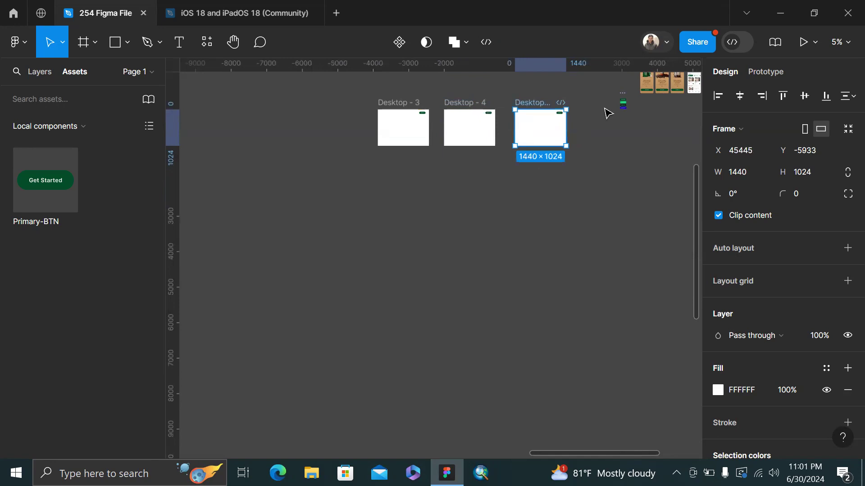
{"action": "left_click", "coordinate": [559, 213]}
{"action": "scroll", "coordinate": [579, 201], "scroll_direction": "up", "scroll_amount": 6}
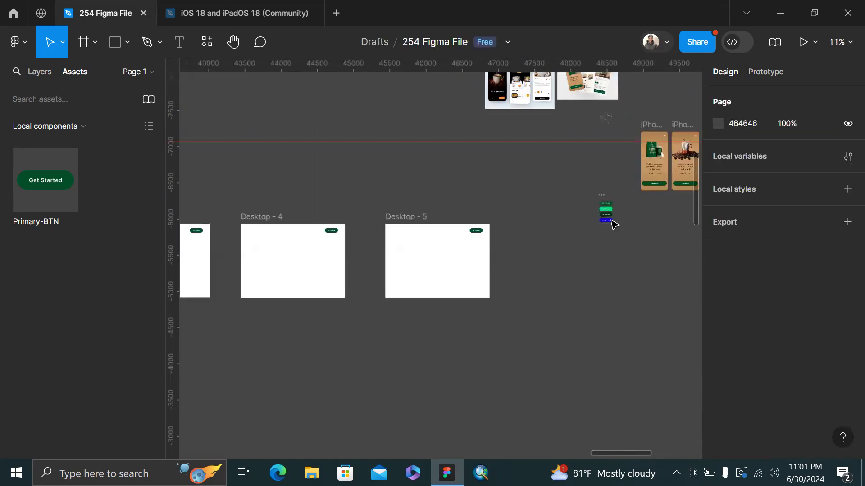
{"action": "scroll", "coordinate": [614, 205], "scroll_direction": "up", "scroll_amount": 5}
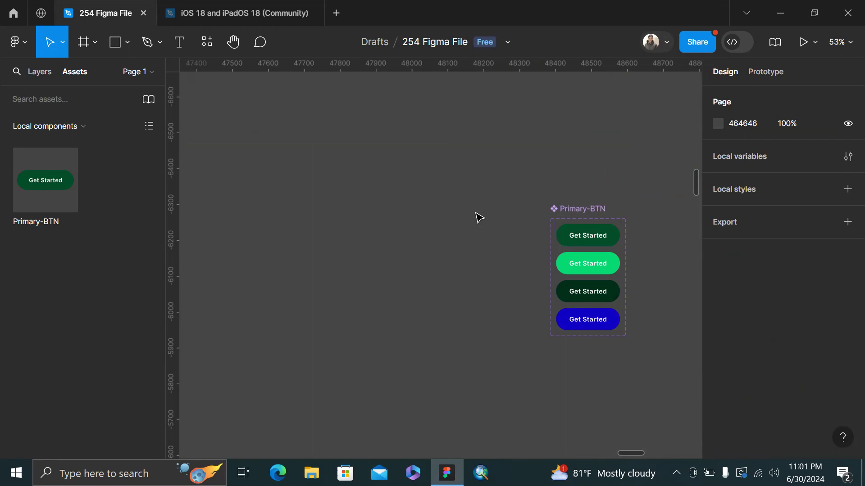
Inspect the green fill of the Get Started button in Desktop - 3 without changing it
{"action": "scroll", "coordinate": [479, 217], "scroll_direction": "right", "scroll_amount": 3}
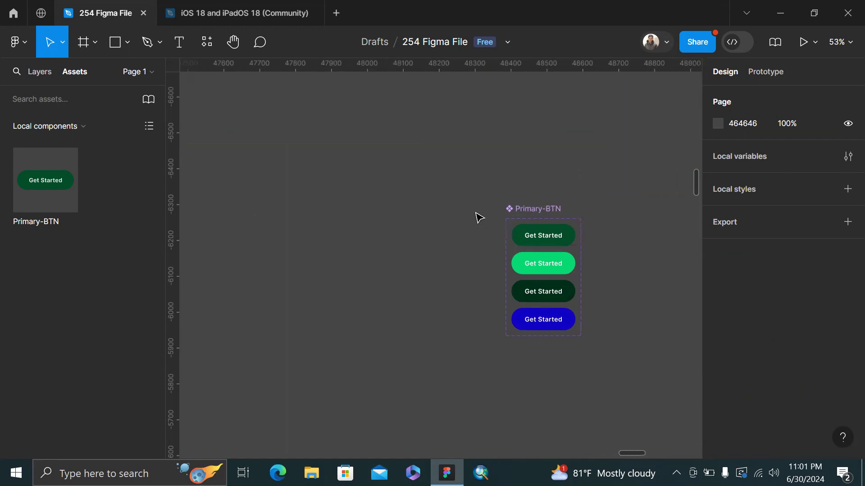
{"action": "left_click", "coordinate": [561, 244]}
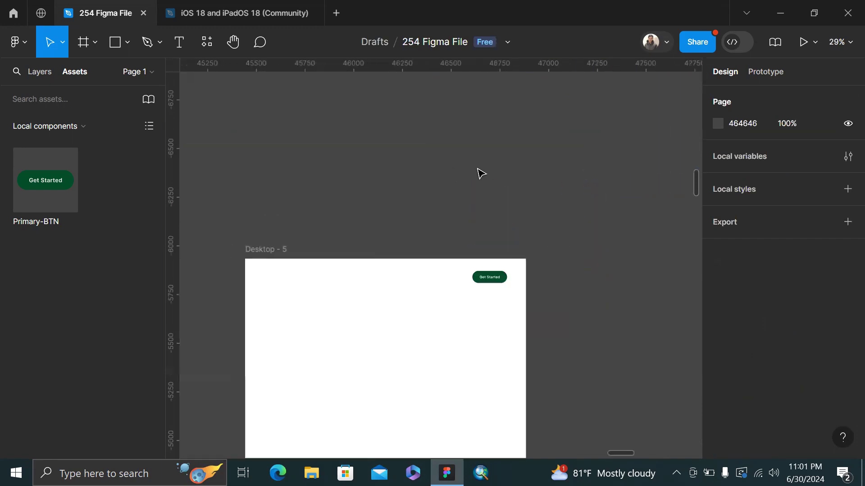
{"action": "scroll", "coordinate": [479, 174], "scroll_direction": "left", "scroll_amount": 6}
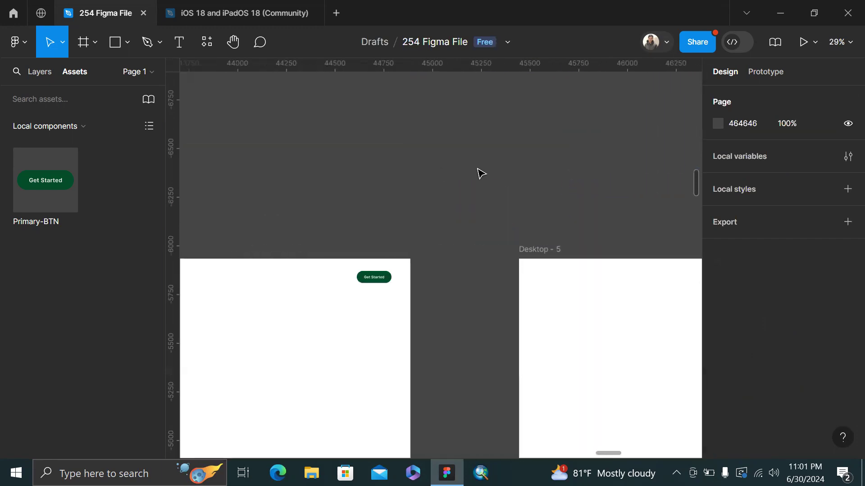
{"action": "scroll", "coordinate": [480, 174], "scroll_direction": "down", "scroll_amount": 4}
{"action": "scroll", "coordinate": [479, 174], "scroll_direction": "left", "scroll_amount": 6}
{"action": "scroll", "coordinate": [542, 195], "scroll_direction": "right", "scroll_amount": 2}
{"action": "scroll", "coordinate": [542, 195], "scroll_direction": "right", "scroll_amount": 2}
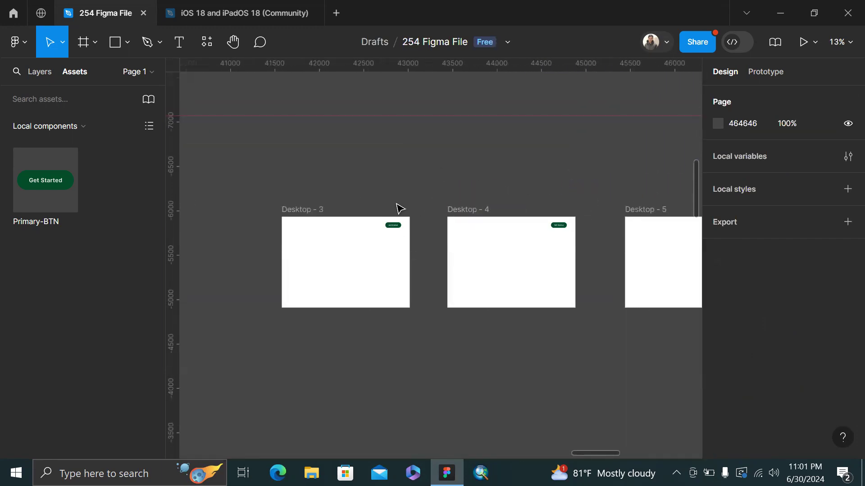
{"action": "left_click", "coordinate": [392, 226]}
{"action": "scroll", "coordinate": [733, 295], "scroll_direction": "down", "scroll_amount": 5}
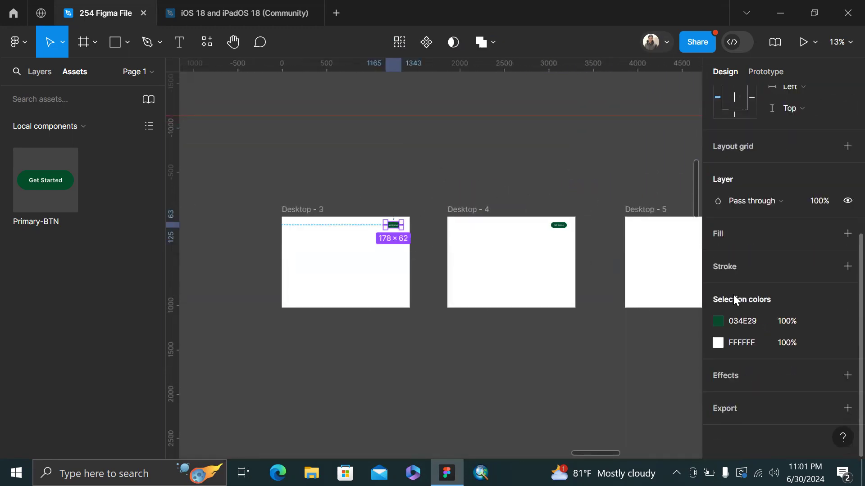
{"action": "left_click", "coordinate": [718, 321]}
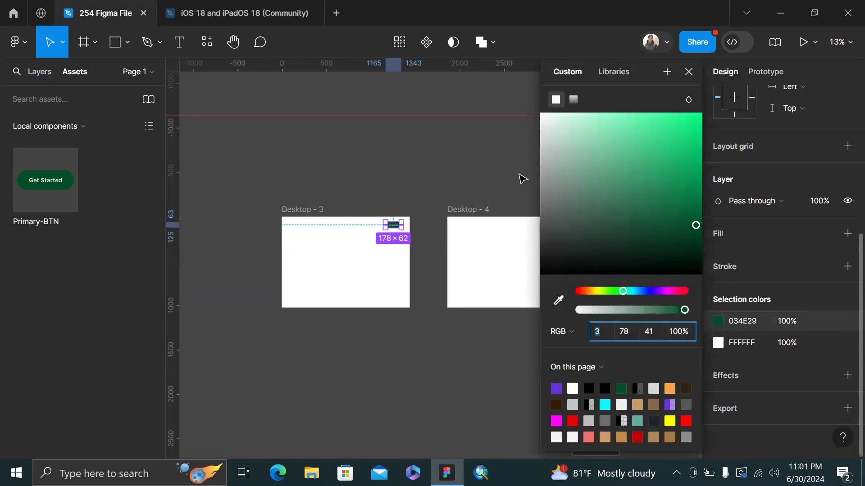
{"action": "left_click", "coordinate": [487, 166]}
Select the first Get Started variant in the Primary-BTN component set
{"action": "scroll", "coordinate": [486, 167], "scroll_direction": "right", "scroll_amount": 10}
{"action": "scroll", "coordinate": [486, 166], "scroll_direction": "right", "scroll_amount": 4}
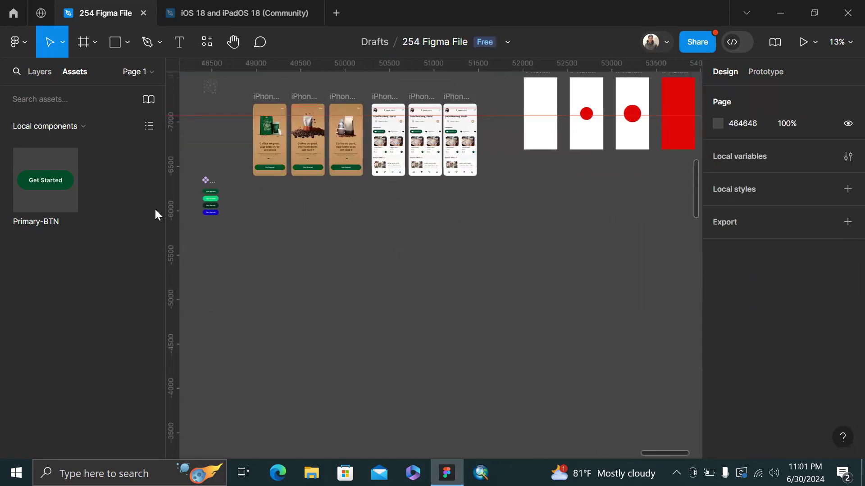
{"action": "scroll", "coordinate": [253, 224], "scroll_direction": "left", "scroll_amount": 5}
{"action": "scroll", "coordinate": [435, 195], "scroll_direction": "up", "scroll_amount": 5}
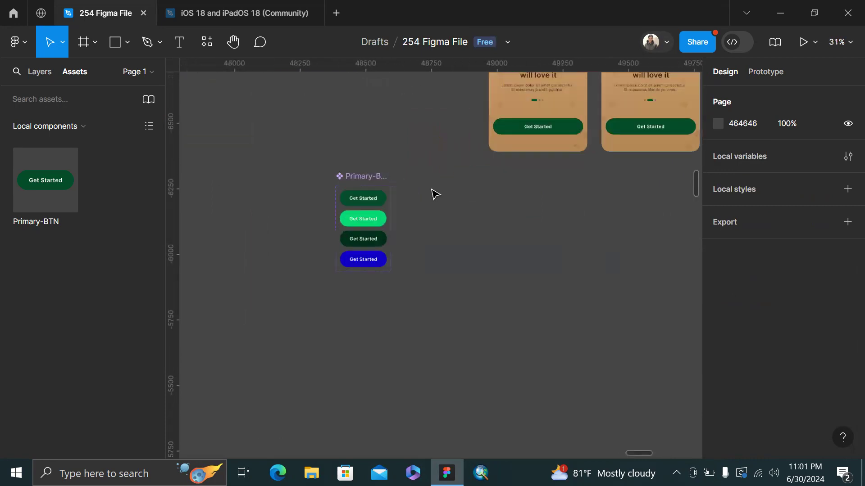
{"action": "left_click", "coordinate": [363, 211]}
Change the Primary variant's 034E29 selection colour to a bright, saturated red
{"action": "scroll", "coordinate": [782, 295], "scroll_direction": "down", "scroll_amount": 5}
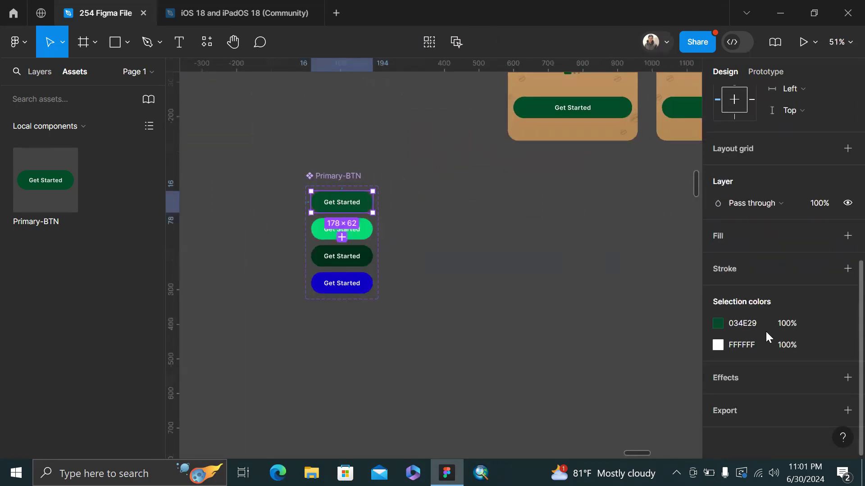
{"action": "left_click", "coordinate": [718, 323]}
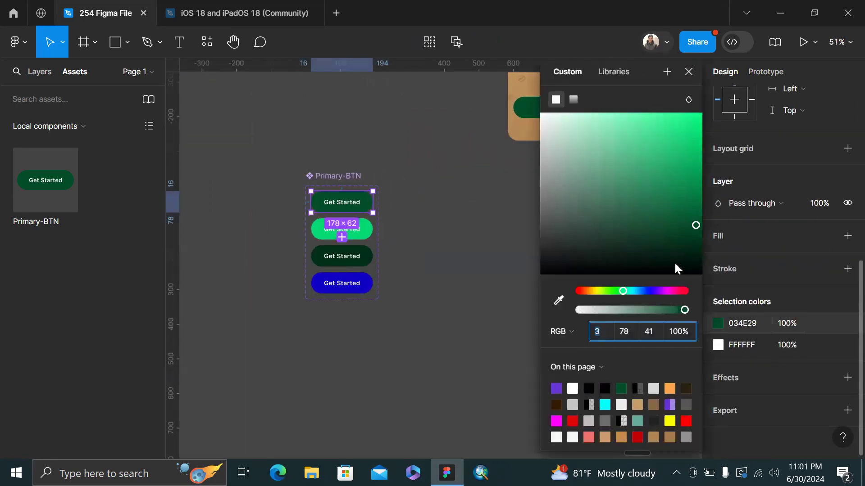
{"action": "left_click", "coordinate": [681, 291]}
{"action": "left_click", "coordinate": [689, 173]}
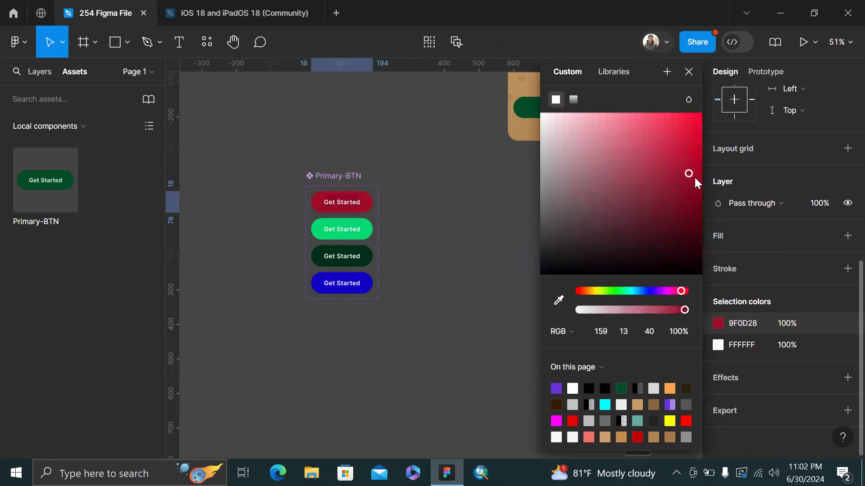
{"action": "left_click", "coordinate": [370, 237]}
Pan across the Desktop frames to confirm their Get Started buttons turned red
{"action": "scroll", "coordinate": [376, 242], "scroll_direction": "left", "scroll_amount": 5}
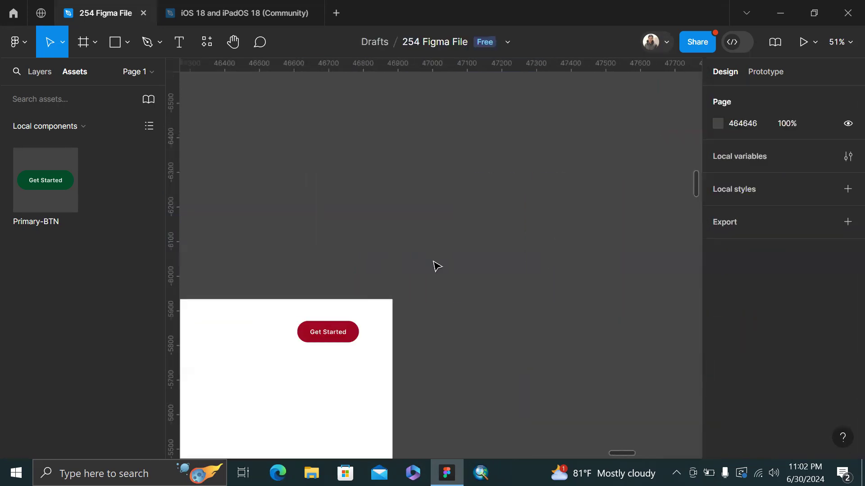
{"action": "scroll", "coordinate": [432, 265], "scroll_direction": "right", "scroll_amount": 3}
{"action": "scroll", "coordinate": [332, 251], "scroll_direction": "down", "scroll_amount": 3}
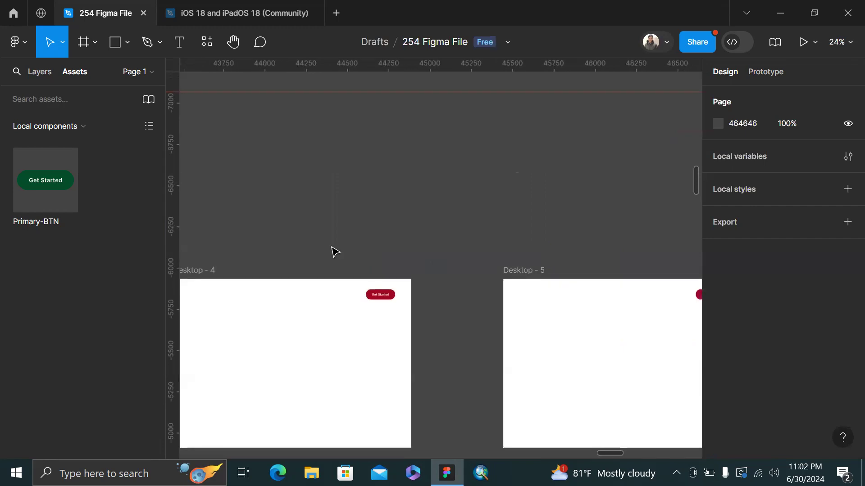
{"action": "scroll", "coordinate": [477, 299], "scroll_direction": "left", "scroll_amount": 10}
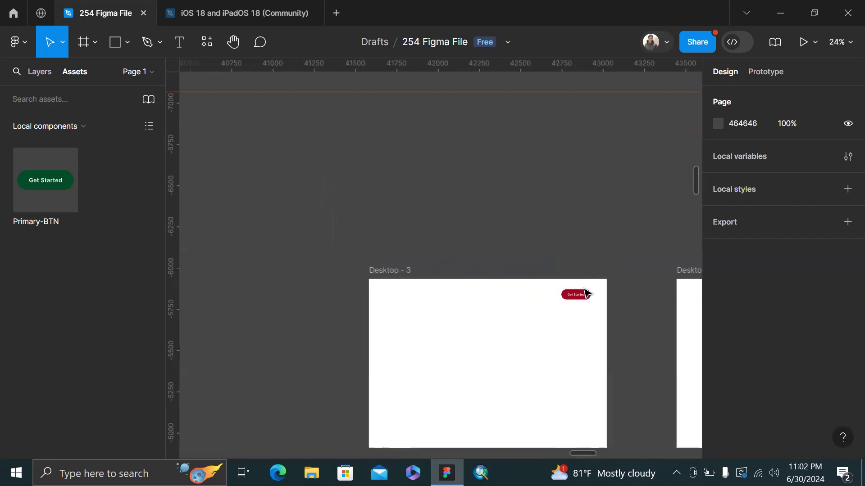
{"action": "scroll", "coordinate": [585, 295], "scroll_direction": "right", "scroll_amount": 5}
{"action": "scroll", "coordinate": [549, 284], "scroll_direction": "right", "scroll_amount": 4}
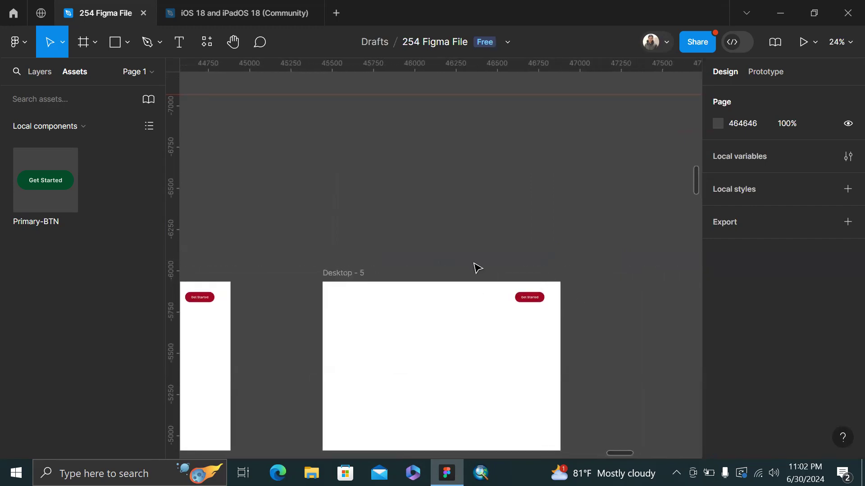
{"action": "scroll", "coordinate": [459, 265], "scroll_direction": "right", "scroll_amount": 1}
{"action": "scroll", "coordinate": [394, 305], "scroll_direction": "left", "scroll_amount": 6}
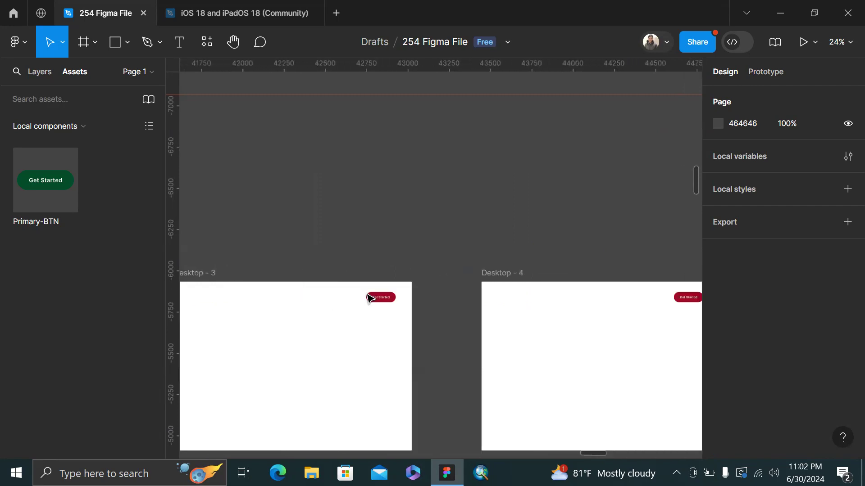
{"action": "scroll", "coordinate": [440, 296], "scroll_direction": "down", "scroll_amount": 3}
{"action": "scroll", "coordinate": [439, 293], "scroll_direction": "right", "scroll_amount": 8}
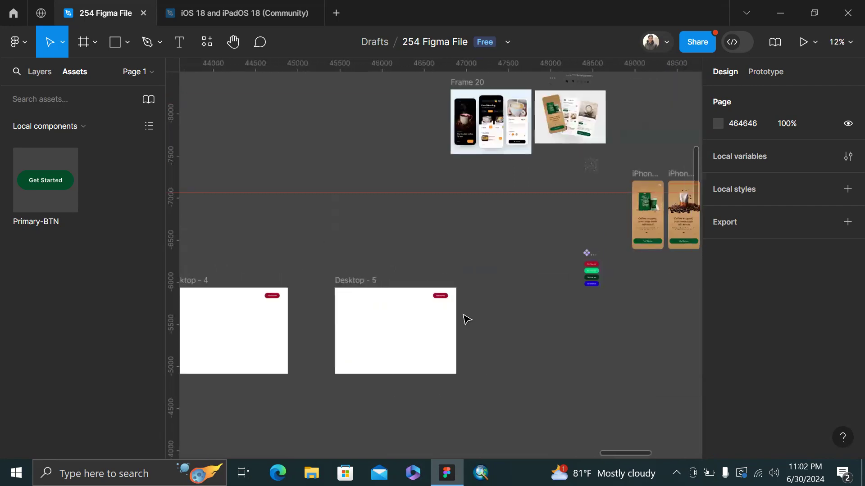
{"action": "scroll", "coordinate": [545, 245], "scroll_direction": "right", "scroll_amount": 3}
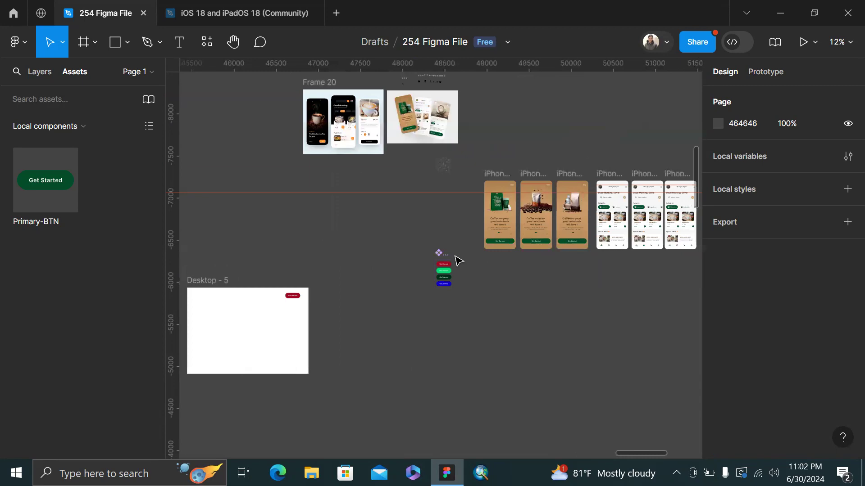
{"action": "scroll", "coordinate": [455, 257], "scroll_direction": "up", "scroll_amount": 5}
{"action": "scroll", "coordinate": [417, 278], "scroll_direction": "up", "scroll_amount": 4}
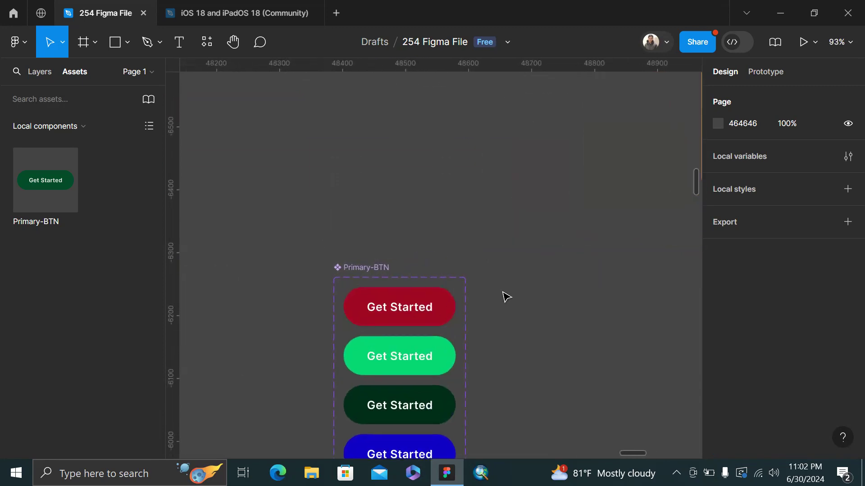
{"action": "scroll", "coordinate": [504, 295], "scroll_direction": "left", "scroll_amount": 3}
{"action": "scroll", "coordinate": [504, 295], "scroll_direction": "down", "scroll_amount": 6}
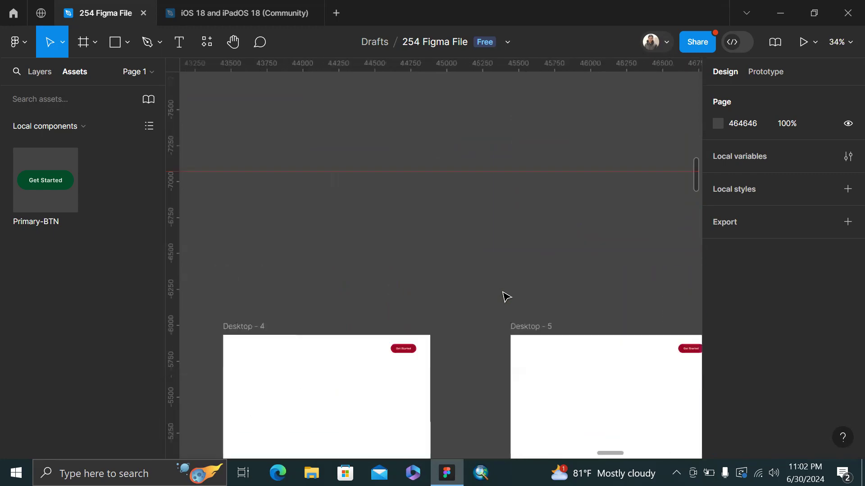
{"action": "scroll", "coordinate": [430, 347], "scroll_direction": "right", "scroll_amount": 2}
{"action": "scroll", "coordinate": [447, 349], "scroll_direction": "up", "scroll_amount": 3}
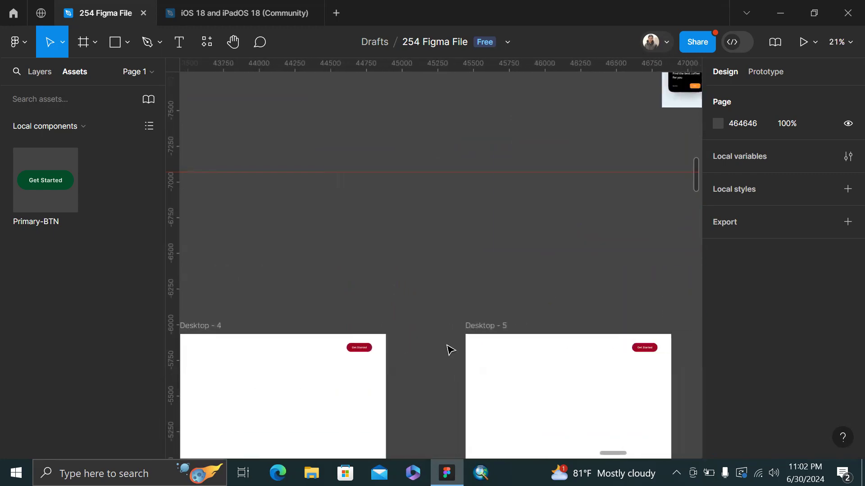
Recolour only the Desktop - 4 Get Started button from red 9F0722 to cyan 00FFFF
{"action": "left_click", "coordinate": [312, 357]}
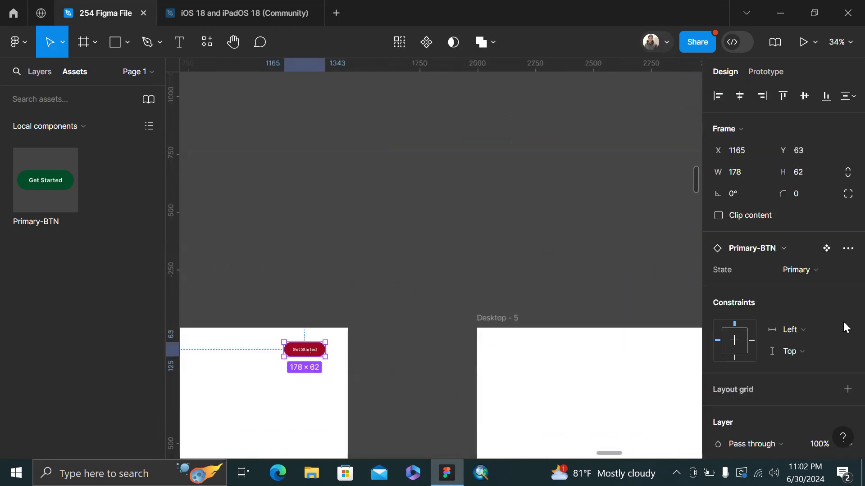
{"action": "scroll", "coordinate": [843, 320], "scroll_direction": "down", "scroll_amount": 4}
{"action": "left_click", "coordinate": [717, 366]}
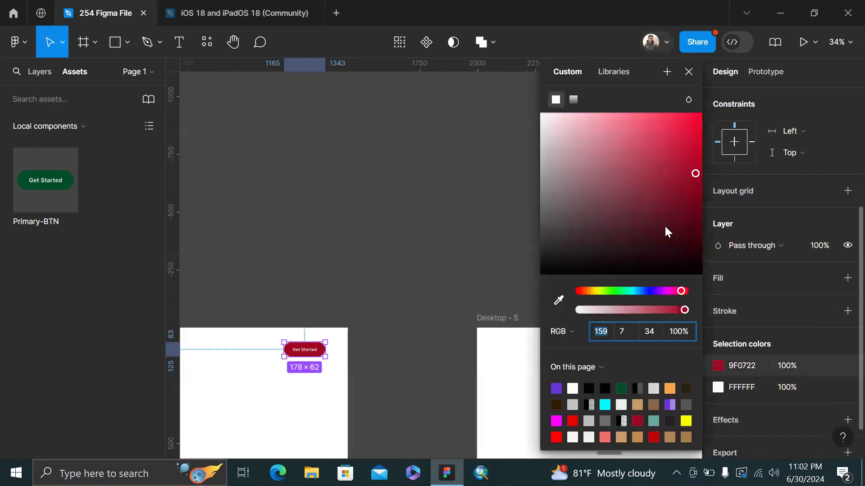
{"action": "left_click_drag", "start_coordinate": [651, 148], "coordinate": [607, 202]}
{"action": "left_click", "coordinate": [603, 401]}
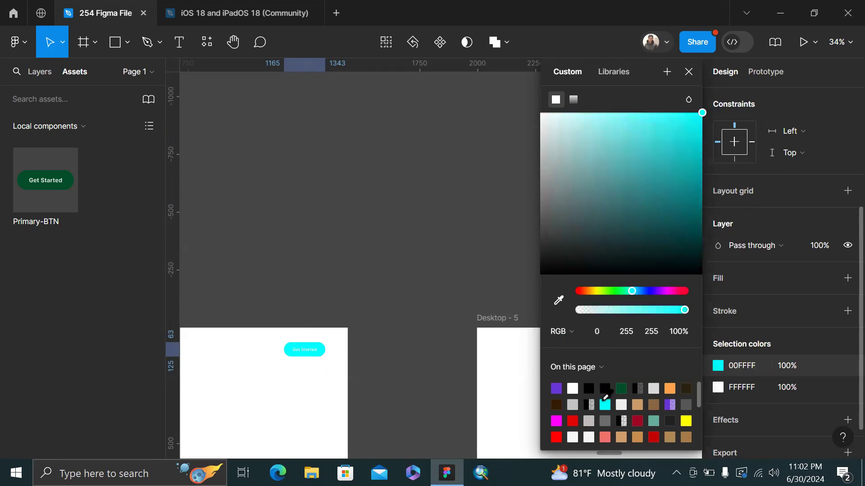
{"action": "left_click", "coordinate": [425, 299]}
{"action": "scroll", "coordinate": [425, 299], "scroll_direction": "down", "scroll_amount": 3}
{"action": "scroll", "coordinate": [426, 299], "scroll_direction": "right", "scroll_amount": 2}
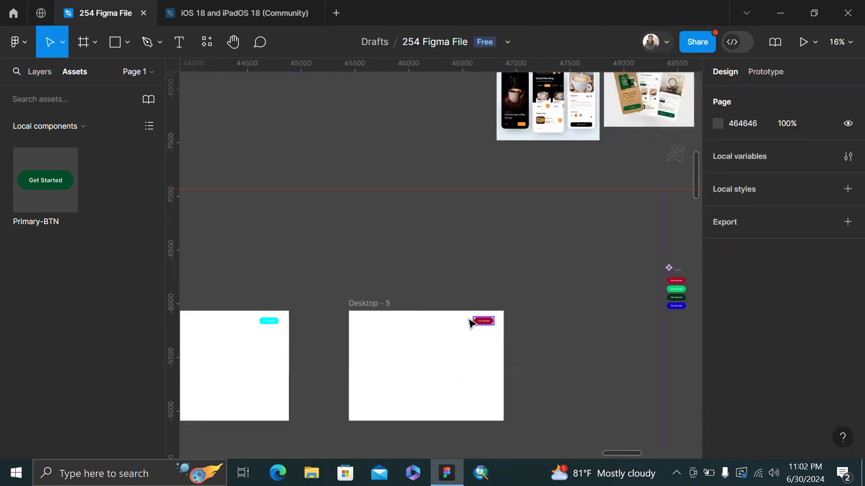
{"action": "scroll", "coordinate": [470, 322], "scroll_direction": "left", "scroll_amount": 5}
{"action": "scroll", "coordinate": [625, 253], "scroll_direction": "right", "scroll_amount": 10}
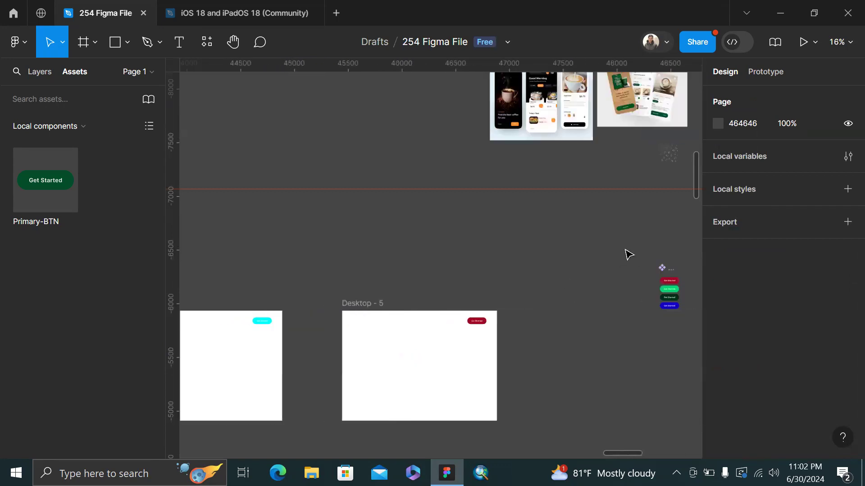
{"action": "scroll", "coordinate": [444, 272], "scroll_direction": "up", "scroll_amount": 2}
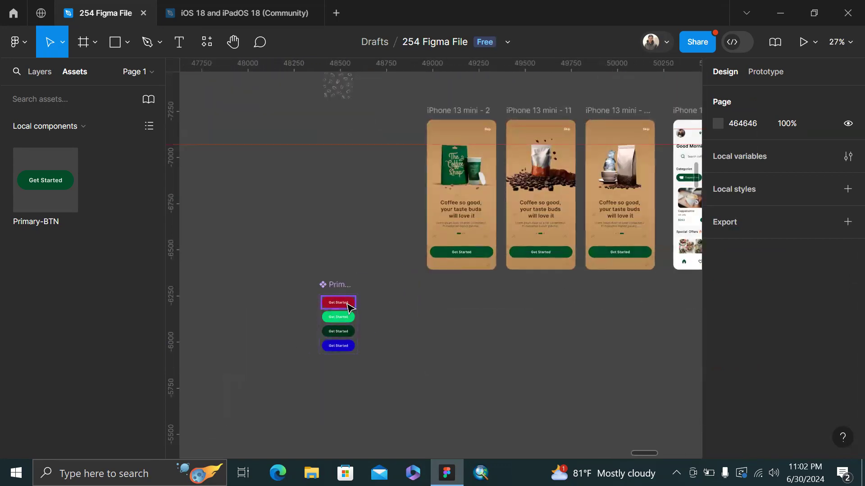
Change the Primary-BTN Primary variant's 9F0722 fill to green 079F31
{"action": "left_click", "coordinate": [333, 302]}
{"action": "scroll", "coordinate": [773, 352], "scroll_direction": "down", "scroll_amount": 5}
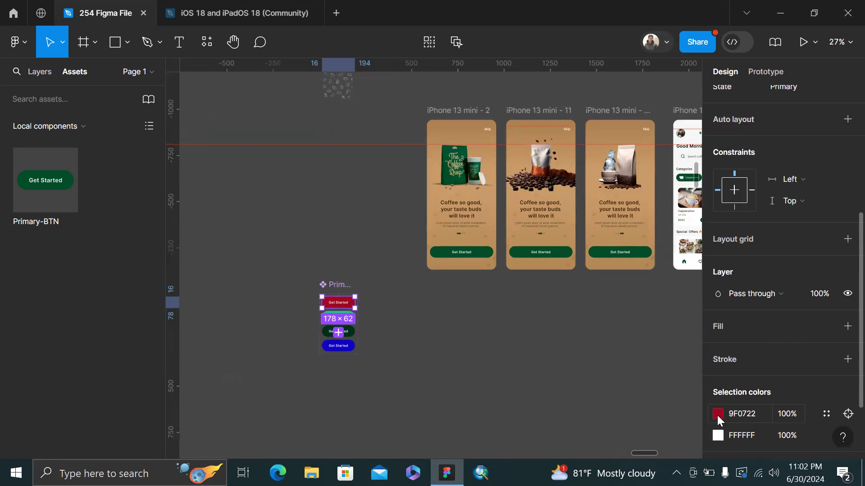
{"action": "left_click", "coordinate": [718, 413]}
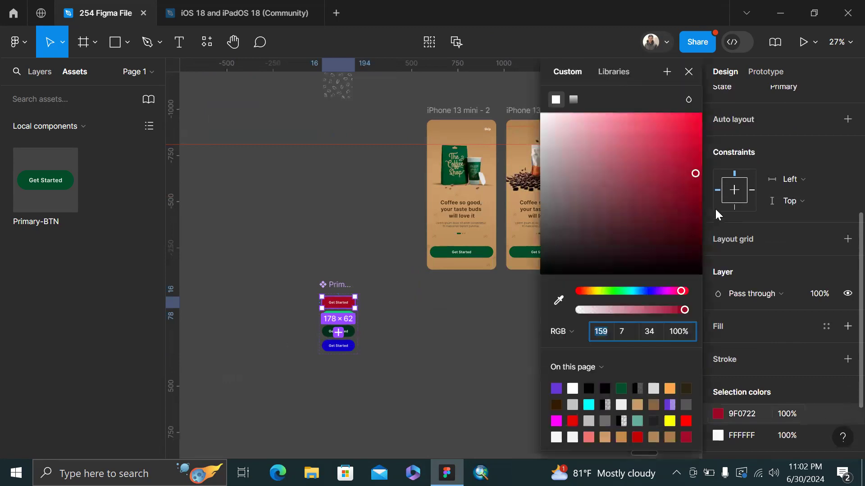
{"action": "left_click", "coordinate": [619, 291]}
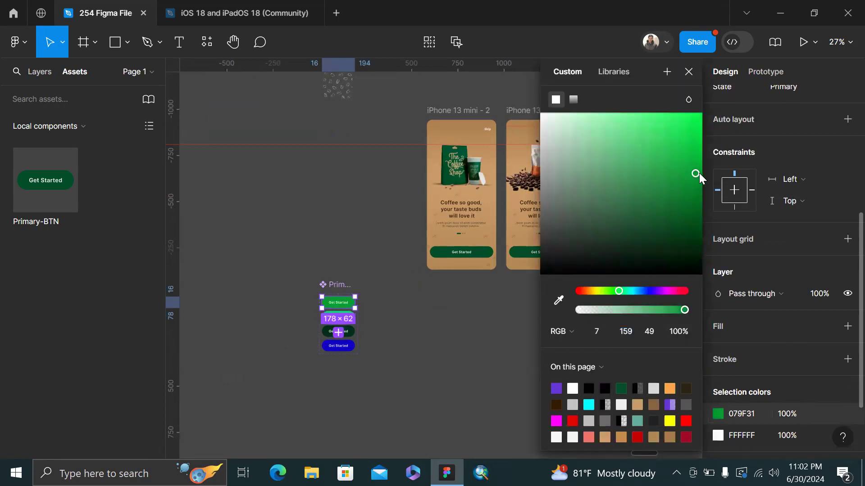
{"action": "left_click", "coordinate": [401, 326]}
{"action": "scroll", "coordinate": [404, 326], "scroll_direction": "down", "scroll_amount": 3}
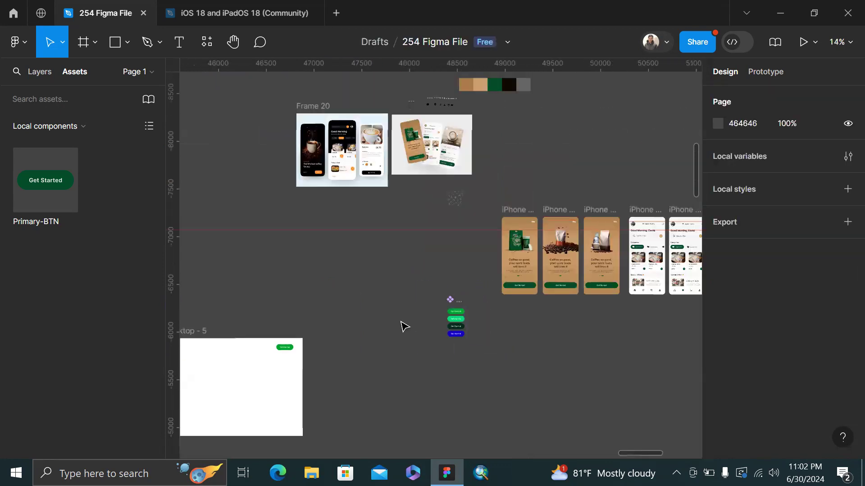
{"action": "scroll", "coordinate": [404, 326], "scroll_direction": "left", "scroll_amount": 8}
{"action": "scroll", "coordinate": [660, 354], "scroll_direction": "right", "scroll_amount": 3}
{"action": "scroll", "coordinate": [565, 353], "scroll_direction": "right", "scroll_amount": 1}
{"action": "scroll", "coordinate": [562, 347], "scroll_direction": "left", "scroll_amount": 4}
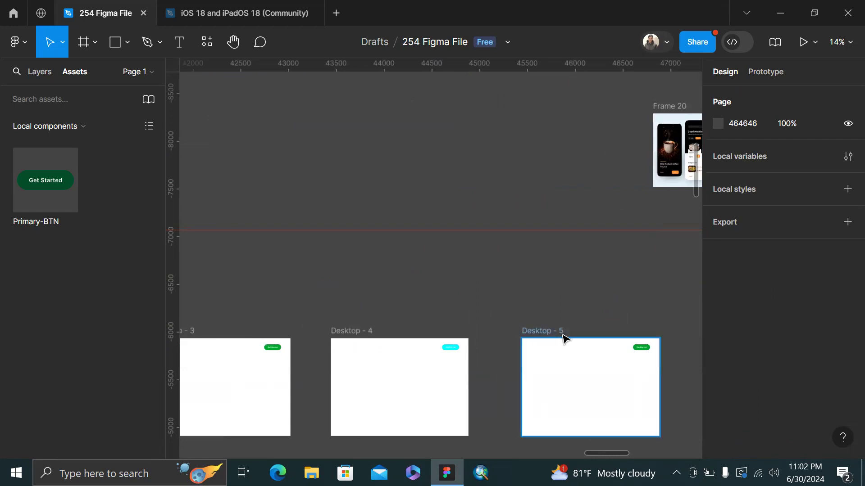
{"action": "scroll", "coordinate": [506, 331], "scroll_direction": "right", "scroll_amount": 2}
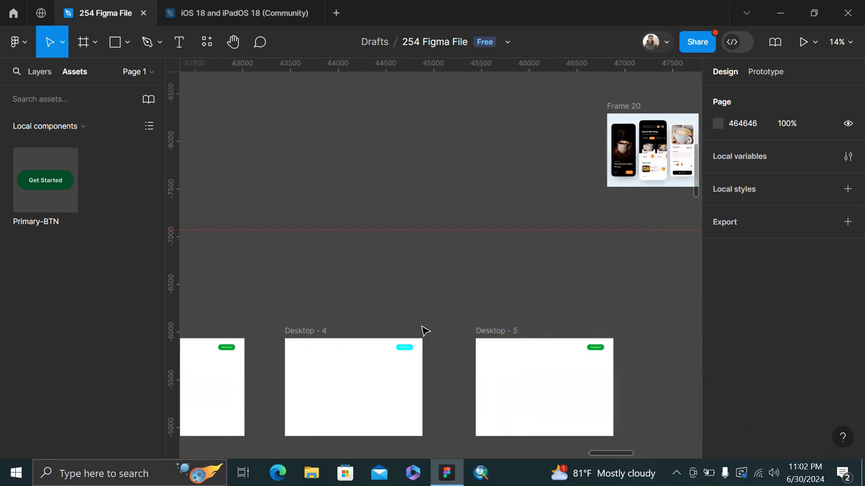
{"action": "scroll", "coordinate": [409, 355], "scroll_direction": "up", "scroll_amount": 5}
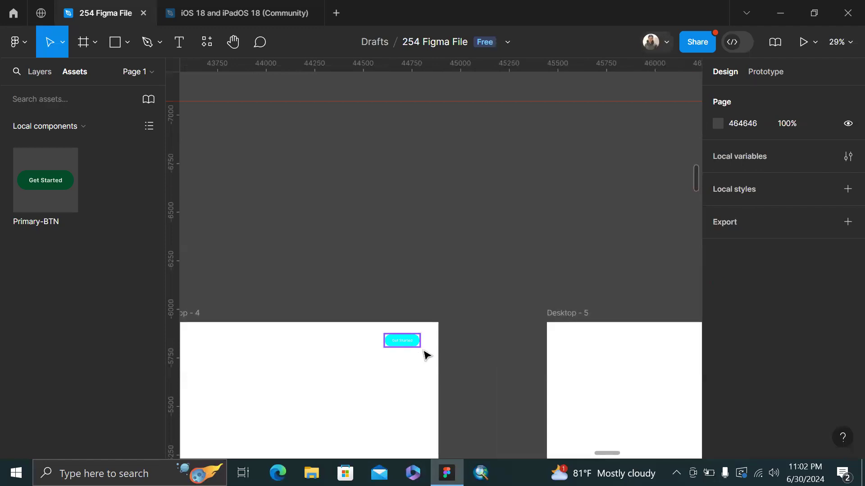
{"action": "left_click", "coordinate": [424, 351]}
{"action": "left_click", "coordinate": [819, 272]}
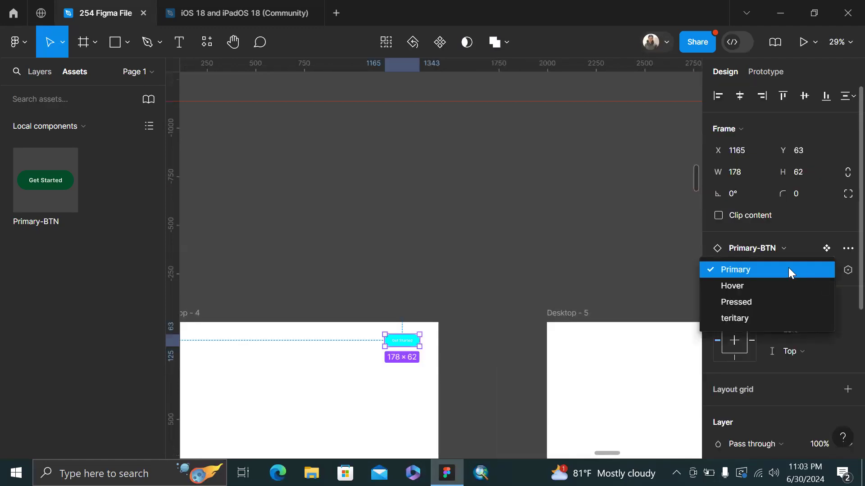
{"action": "left_click", "coordinate": [788, 268]}
{"action": "left_click", "coordinate": [817, 276]}
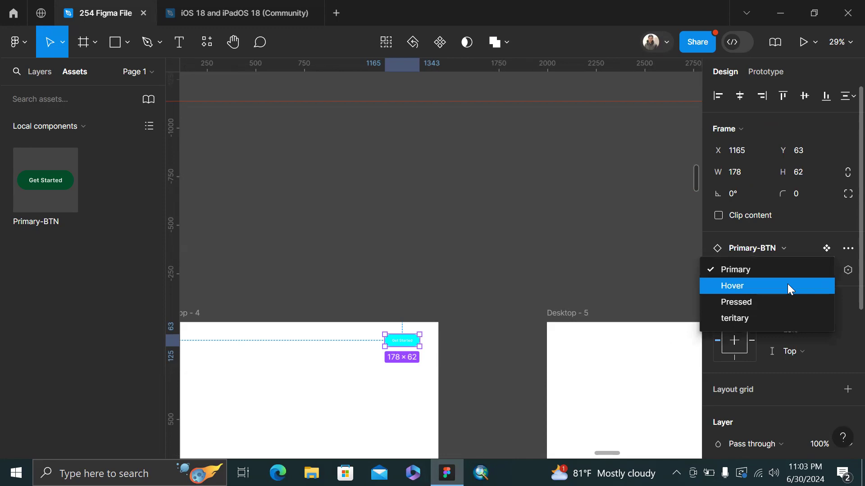
{"action": "left_click", "coordinate": [787, 286]}
{"action": "left_click", "coordinate": [819, 269]}
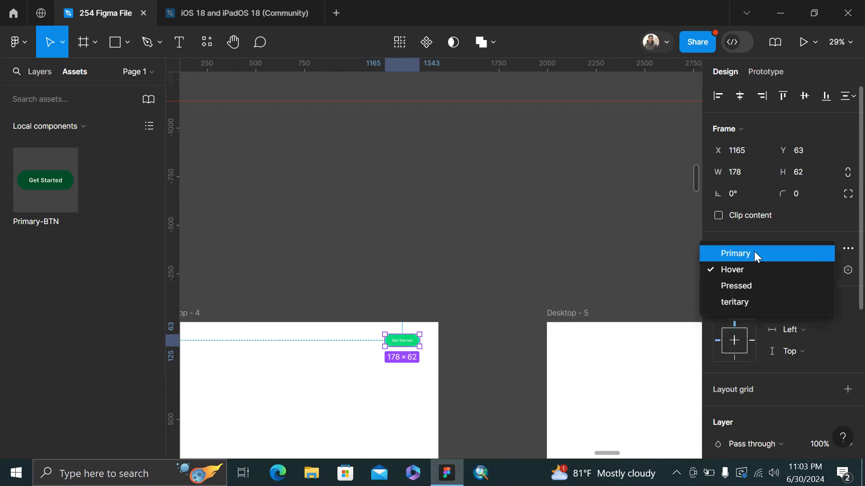
{"action": "left_click", "coordinate": [753, 251]}
{"action": "left_click", "coordinate": [606, 260]}
{"action": "scroll", "coordinate": [606, 261], "scroll_direction": "down", "scroll_amount": 3}
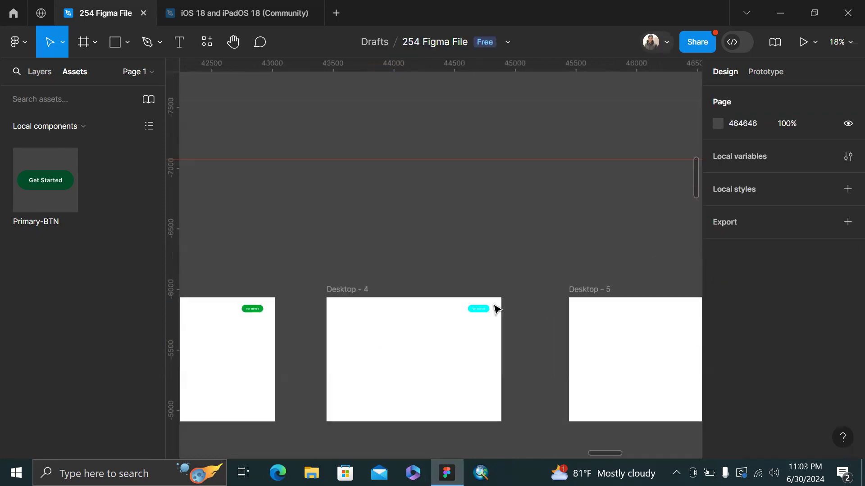
{"action": "left_click", "coordinate": [474, 311]}
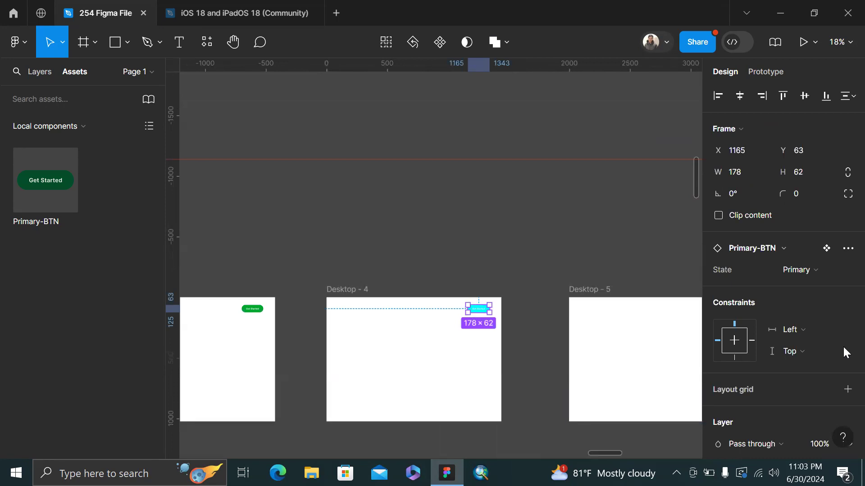
{"action": "scroll", "coordinate": [842, 347], "scroll_direction": "down", "scroll_amount": 5}
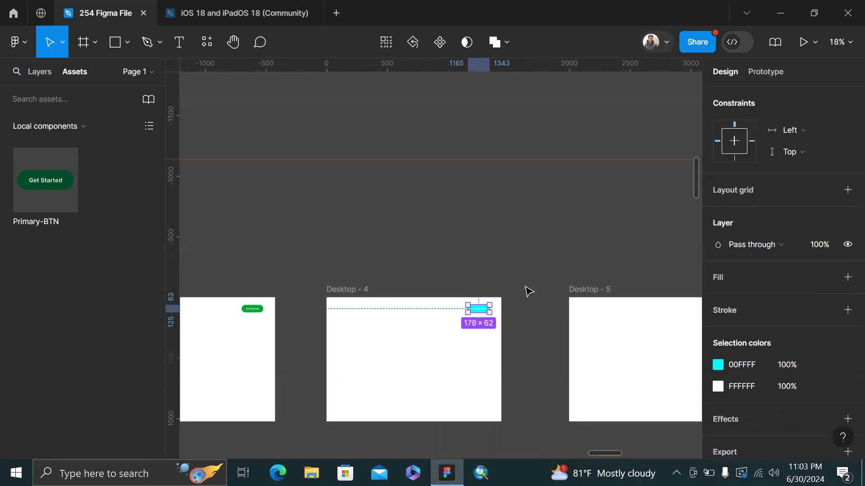
{"action": "scroll", "coordinate": [528, 291], "scroll_direction": "right", "scroll_amount": 3}
{"action": "left_click", "coordinate": [526, 290]}
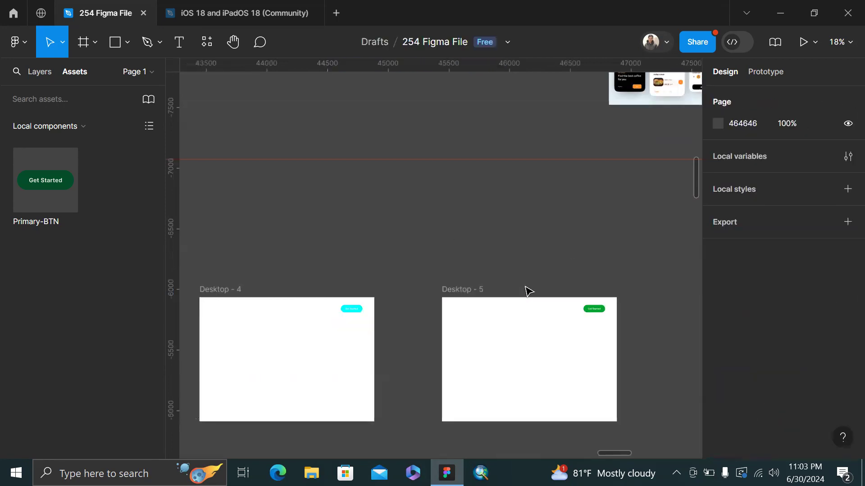
{"action": "left_click", "coordinate": [354, 316]}
{"action": "left_click", "coordinate": [573, 255]}
{"action": "scroll", "coordinate": [576, 256], "scroll_direction": "down", "scroll_amount": 3}
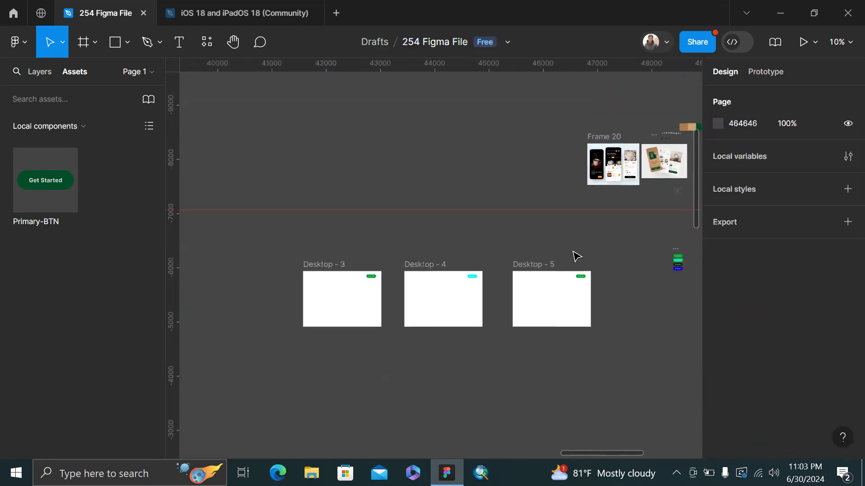
{"action": "left_click", "coordinate": [477, 277]}
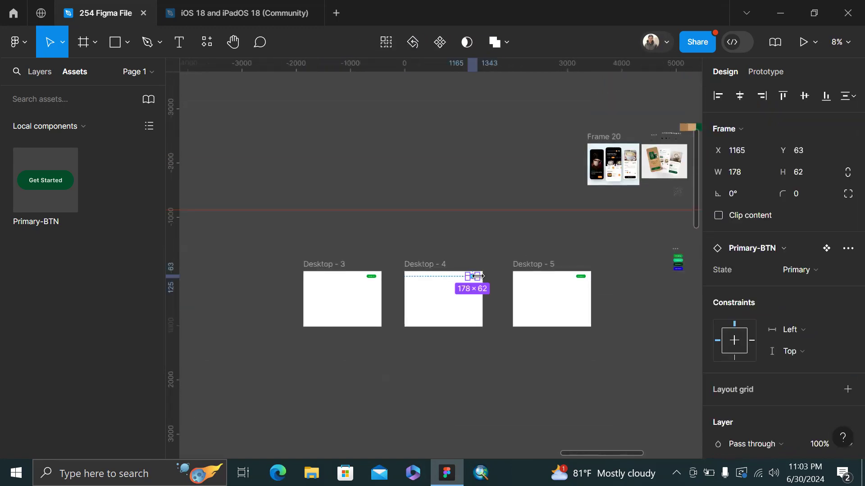
{"action": "key", "text": "ctrl+v"}
{"action": "key", "text": "ctrl+z"}
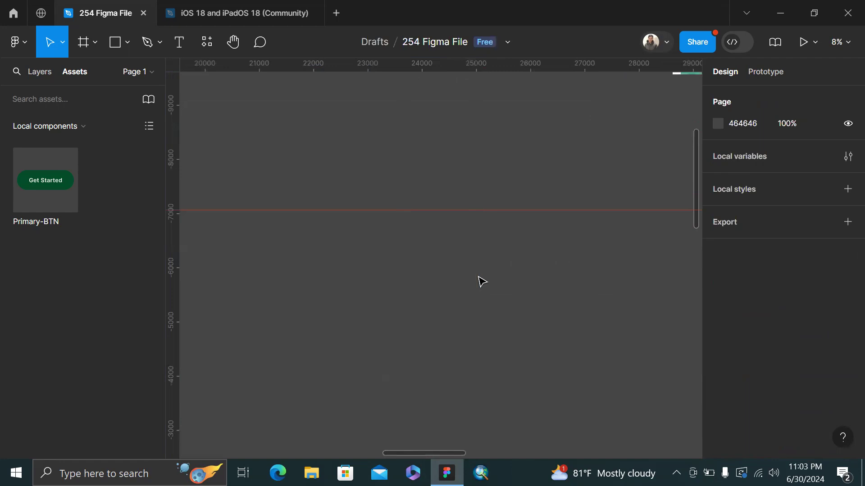
{"action": "key", "text": "ctrl+v"}
{"action": "left_click", "coordinate": [518, 283]}
{"action": "scroll", "coordinate": [519, 283], "scroll_direction": "up", "scroll_amount": 1}
{"action": "scroll", "coordinate": [520, 289], "scroll_direction": "down", "scroll_amount": 3}
{"action": "scroll", "coordinate": [516, 288], "scroll_direction": "right", "scroll_amount": 4}
{"action": "scroll", "coordinate": [515, 288], "scroll_direction": "up", "scroll_amount": 2}
{"action": "scroll", "coordinate": [356, 305], "scroll_direction": "up", "scroll_amount": 3}
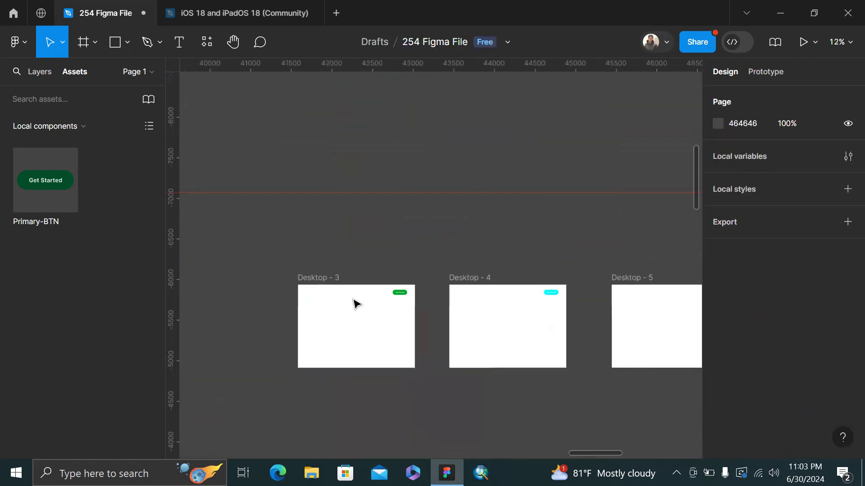
Replace the cyan Desktop - 4 button with a fresh Primary-BTN instance from Assets
{"action": "left_click", "coordinate": [552, 292]}
{"action": "key", "text": "Delete"}
{"action": "left_click_drag", "start_coordinate": [70, 194], "coordinate": [540, 311]}
{"action": "scroll", "coordinate": [540, 312], "scroll_direction": "up", "scroll_amount": 5}
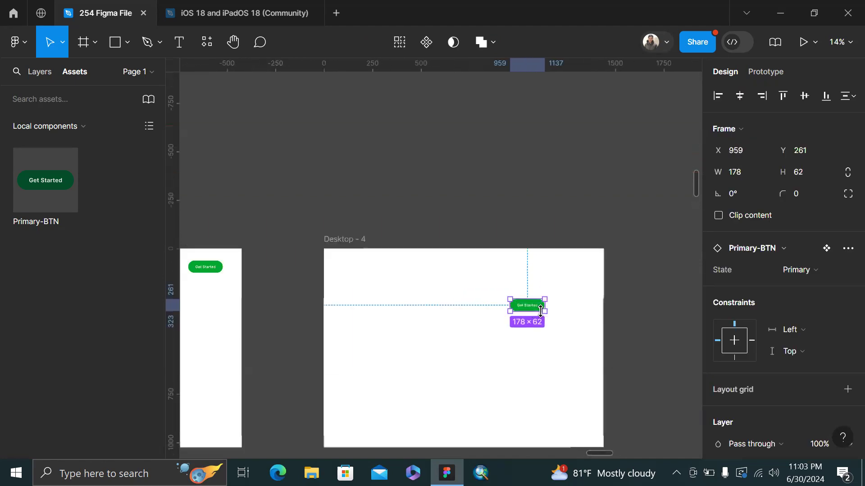
{"action": "left_click_drag", "start_coordinate": [581, 266], "coordinate": [575, 271]}
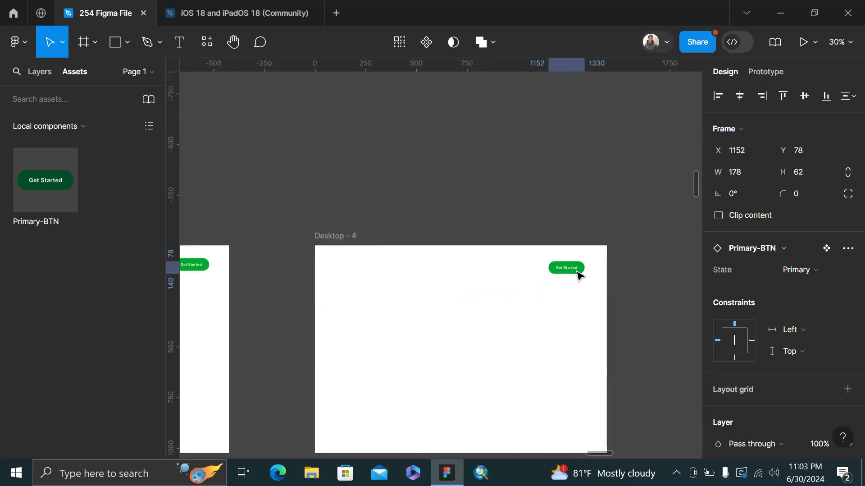
{"action": "left_click", "coordinate": [630, 173]}
Delete the Desktop - 4 and Desktop - 5 frames together
{"action": "scroll", "coordinate": [629, 174], "scroll_direction": "down", "scroll_amount": 3}
{"action": "scroll", "coordinate": [487, 220], "scroll_direction": "left", "scroll_amount": 4}
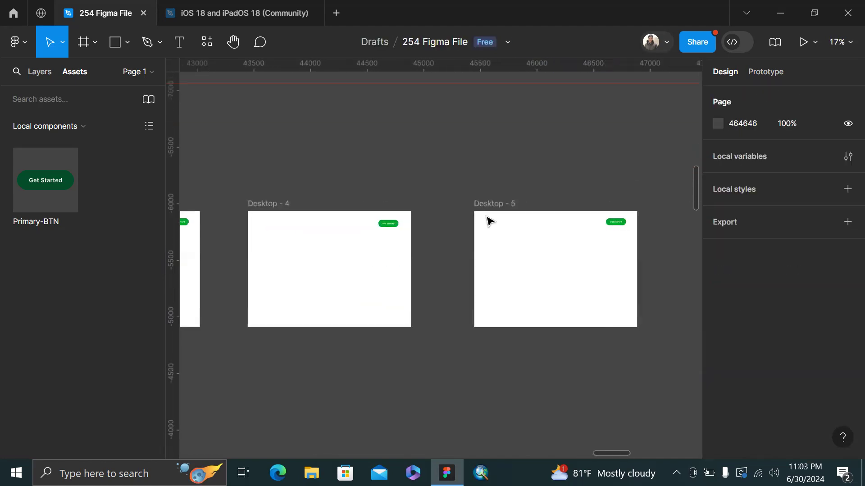
{"action": "scroll", "coordinate": [489, 221], "scroll_direction": "down", "scroll_amount": 4}
{"action": "scroll", "coordinate": [493, 219], "scroll_direction": "right", "scroll_amount": 1}
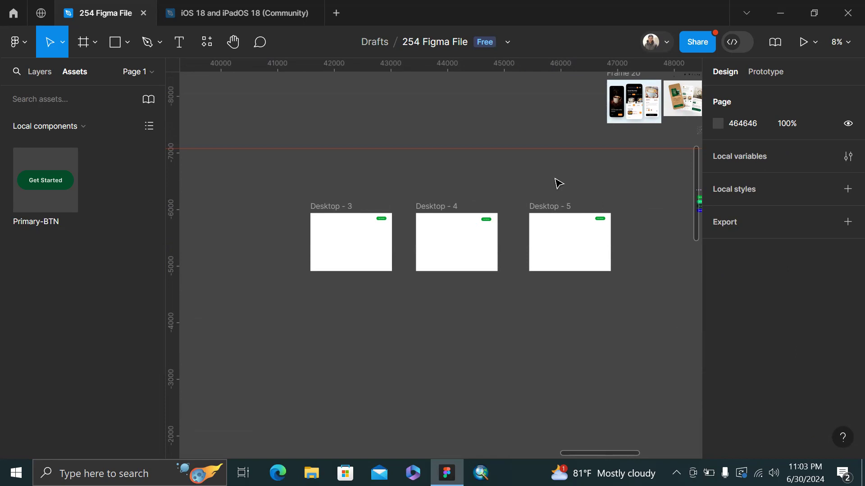
{"action": "scroll", "coordinate": [512, 183], "scroll_direction": "right", "scroll_amount": 5}
{"action": "scroll", "coordinate": [560, 168], "scroll_direction": "up", "scroll_amount": 5}
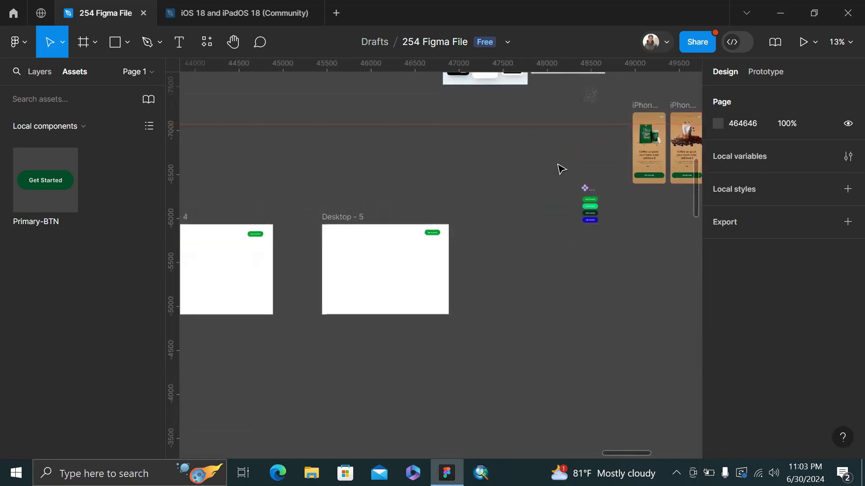
{"action": "scroll", "coordinate": [559, 169], "scroll_direction": "left", "scroll_amount": 3}
{"action": "scroll", "coordinate": [437, 209], "scroll_direction": "down", "scroll_amount": 3}
{"action": "left_click", "coordinate": [285, 226]}
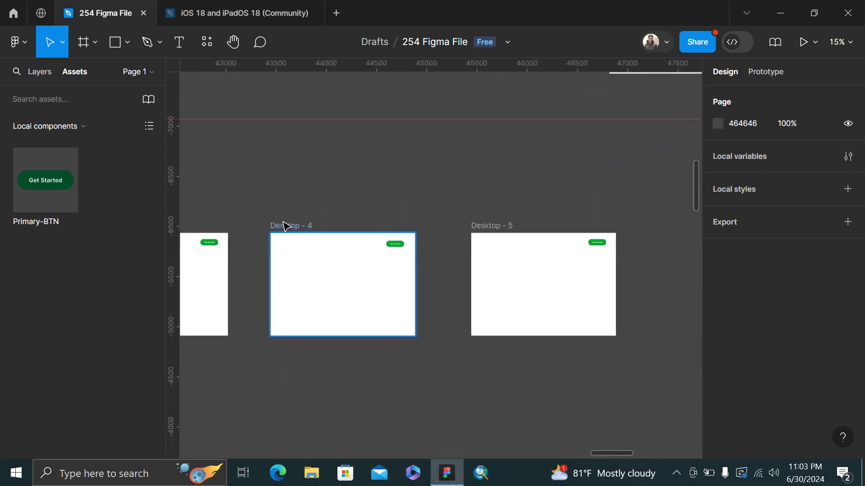
{"action": "left_click", "coordinate": [494, 228], "text": "shift"}
{"action": "key", "text": "Delete"}
{"action": "scroll", "coordinate": [494, 233], "scroll_direction": "left", "scroll_amount": 5}
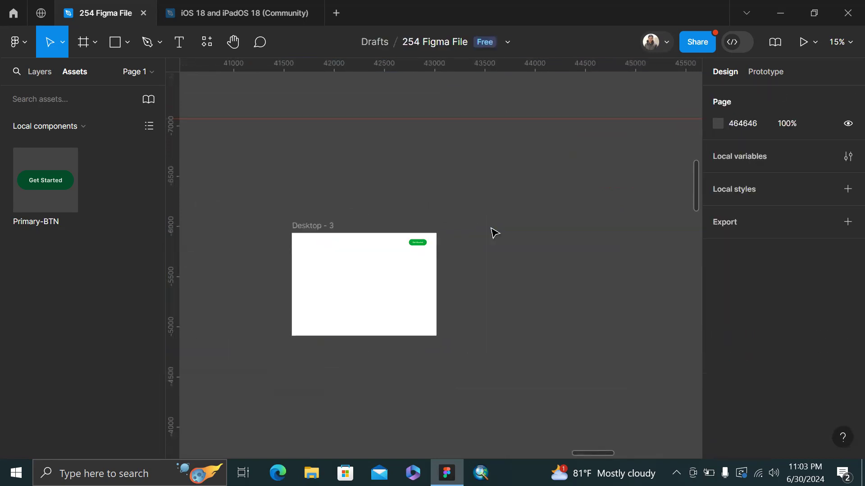
{"action": "scroll", "coordinate": [494, 233], "scroll_direction": "right", "scroll_amount": 9}
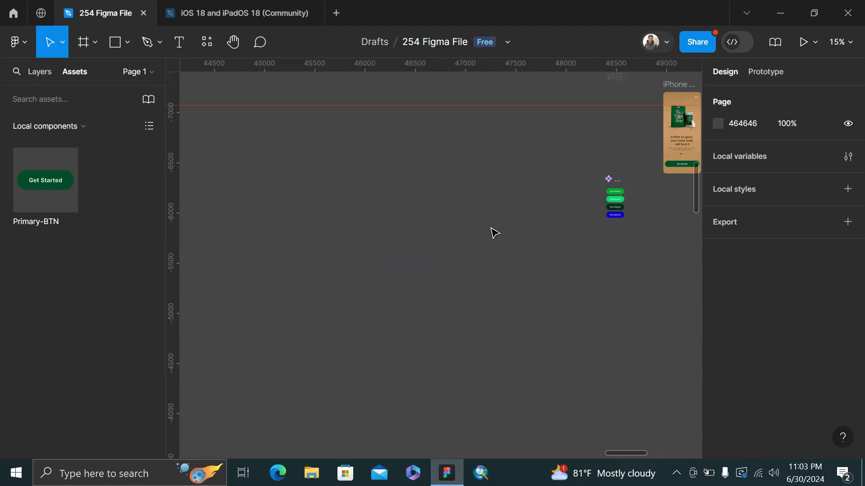
{"action": "scroll", "coordinate": [494, 233], "scroll_direction": "right", "scroll_amount": 3}
{"action": "scroll", "coordinate": [500, 174], "scroll_direction": "up", "scroll_amount": 6}
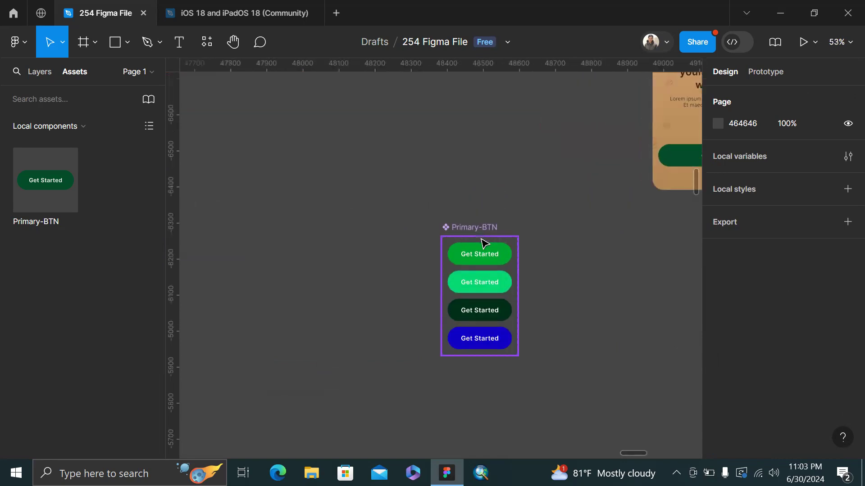
Delete the whole Primary-BTN component set
{"action": "left_click", "coordinate": [480, 255]}
{"action": "scroll", "coordinate": [479, 255], "scroll_direction": "up", "scroll_amount": 2}
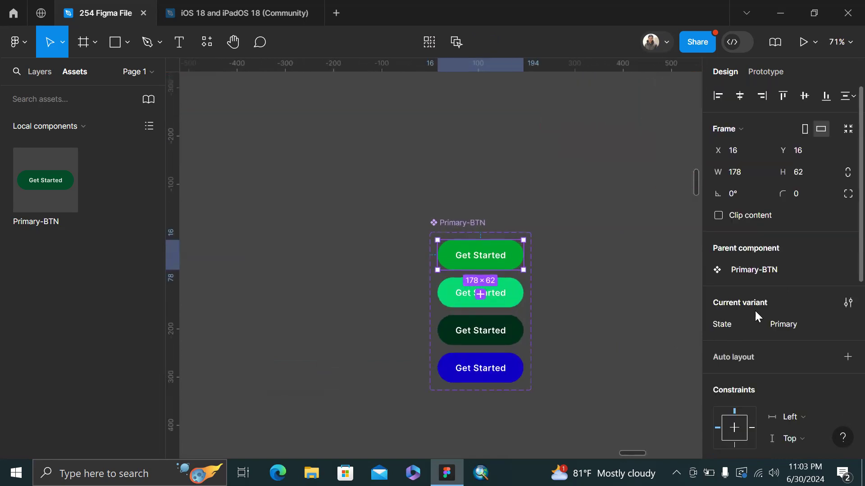
{"action": "scroll", "coordinate": [747, 342], "scroll_direction": "down", "scroll_amount": 5}
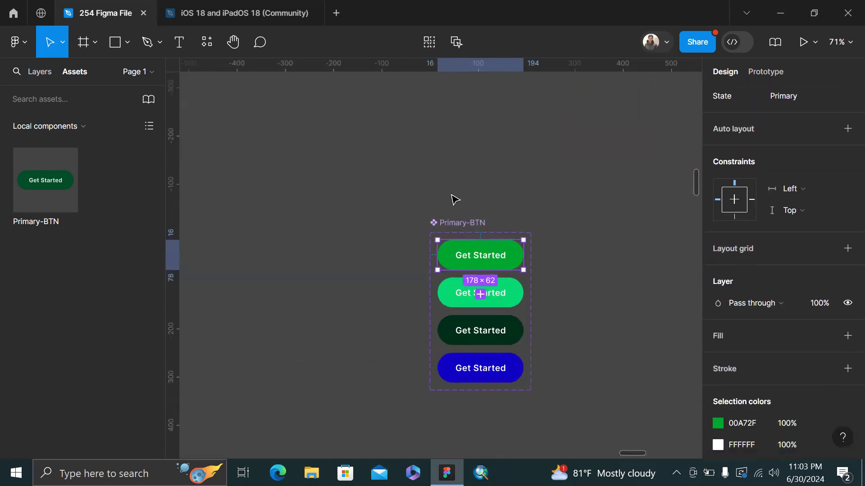
{"action": "left_click", "coordinate": [452, 227]}
{"action": "key", "text": "Delete"}
Delete the Get Started button from Desktop - 3
{"action": "scroll", "coordinate": [452, 228], "scroll_direction": "down", "scroll_amount": 3}
{"action": "scroll", "coordinate": [452, 228], "scroll_direction": "left", "scroll_amount": 8}
{"action": "scroll", "coordinate": [452, 228], "scroll_direction": "down", "scroll_amount": 2}
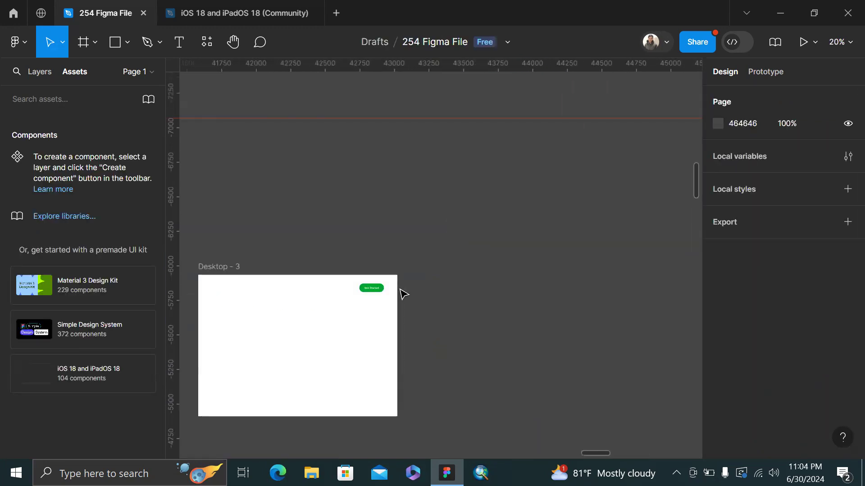
{"action": "left_click", "coordinate": [374, 289]}
{"action": "key", "text": "Delete"}
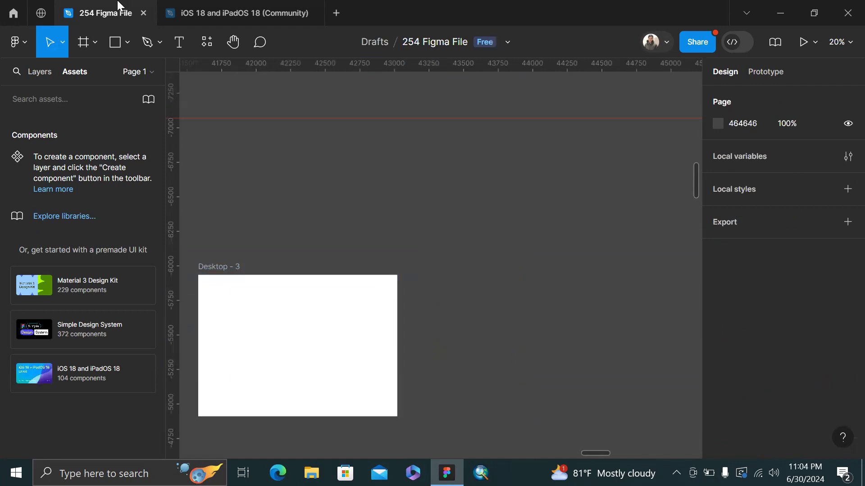
Show the layers list and zoom toward the empty Desktop - 3 frame
{"action": "left_click", "coordinate": [47, 71]}
{"action": "scroll", "coordinate": [505, 148], "scroll_direction": "right", "scroll_amount": 10}
{"action": "scroll", "coordinate": [506, 189], "scroll_direction": "down", "scroll_amount": 3}
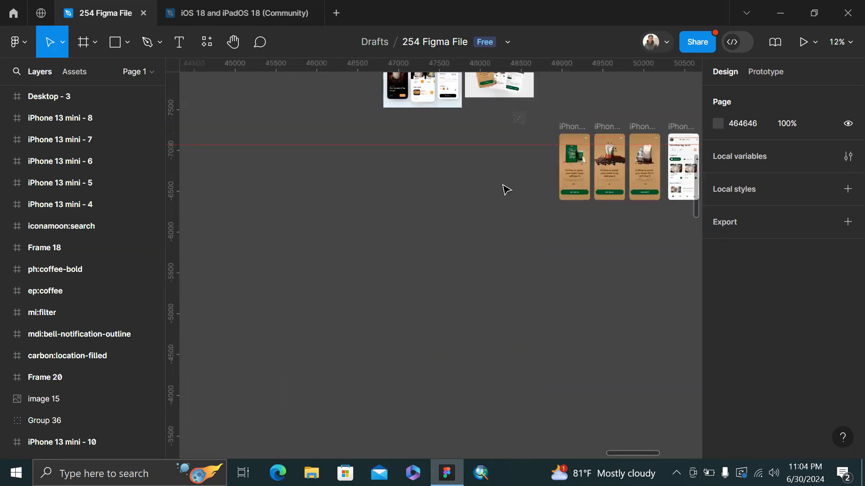
{"action": "scroll", "coordinate": [639, 189], "scroll_direction": "up", "scroll_amount": 10}
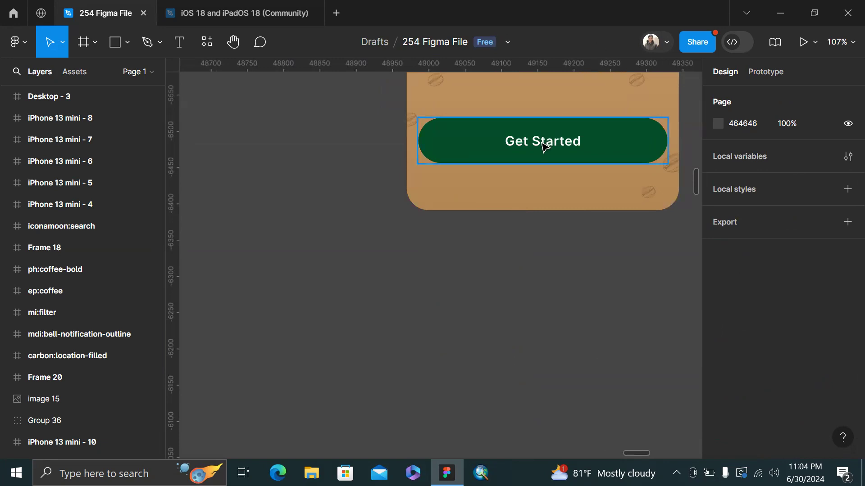
{"action": "scroll", "coordinate": [542, 142], "scroll_direction": "down", "scroll_amount": 3}
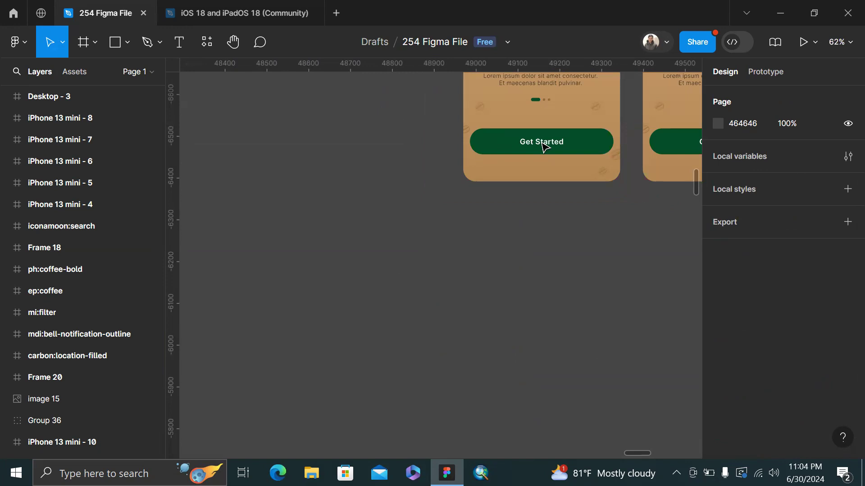
{"action": "scroll", "coordinate": [346, 212], "scroll_direction": "down", "scroll_amount": 5}
{"action": "scroll", "coordinate": [328, 224], "scroll_direction": "left", "scroll_amount": 5}
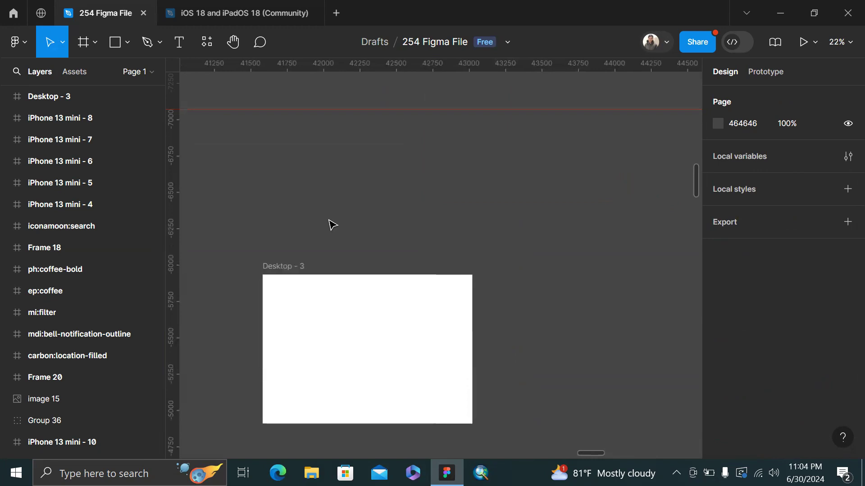
{"action": "scroll", "coordinate": [331, 224], "scroll_direction": "right", "scroll_amount": 5}
{"action": "scroll", "coordinate": [351, 252], "scroll_direction": "left", "scroll_amount": 6}
Switch to the Rectangle tool and frame the whole Desktop - 3 in view
{"action": "key", "text": "r"}
{"action": "scroll", "coordinate": [406, 282], "scroll_direction": "up", "scroll_amount": 3}
{"action": "scroll", "coordinate": [406, 282], "scroll_direction": "down", "scroll_amount": 3}
{"action": "scroll", "coordinate": [405, 282], "scroll_direction": "right", "scroll_amount": 3}
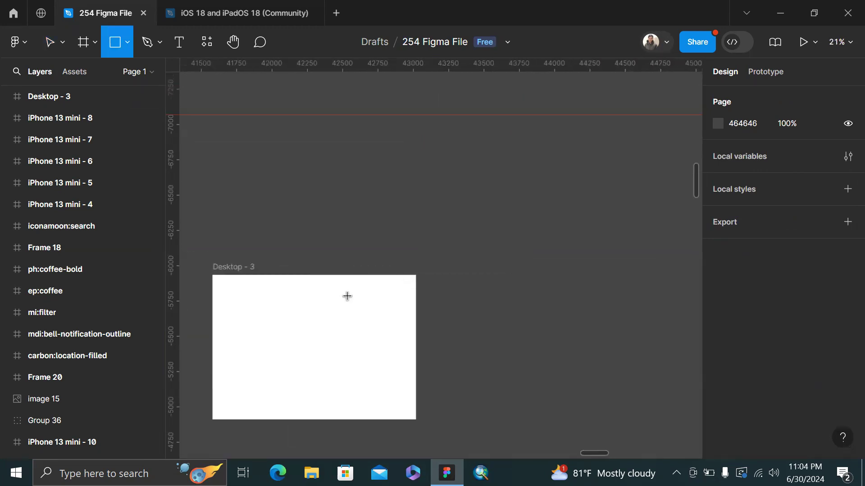
{"action": "scroll", "coordinate": [346, 296], "scroll_direction": "up", "scroll_amount": 1}
{"action": "scroll", "coordinate": [346, 295], "scroll_direction": "right", "scroll_amount": 2}
{"action": "scroll", "coordinate": [347, 296], "scroll_direction": "down", "scroll_amount": 2}
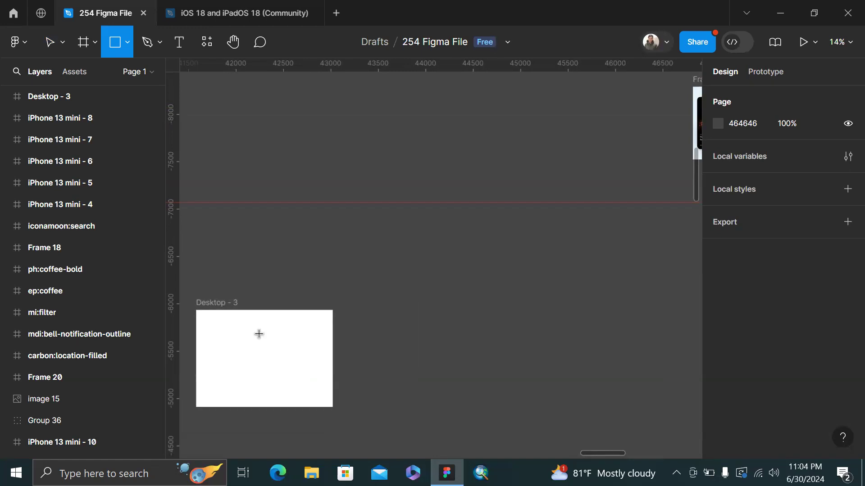
{"action": "scroll", "coordinate": [279, 325], "scroll_direction": "up", "scroll_amount": 3}
{"action": "scroll", "coordinate": [306, 322], "scroll_direction": "up", "scroll_amount": 2}
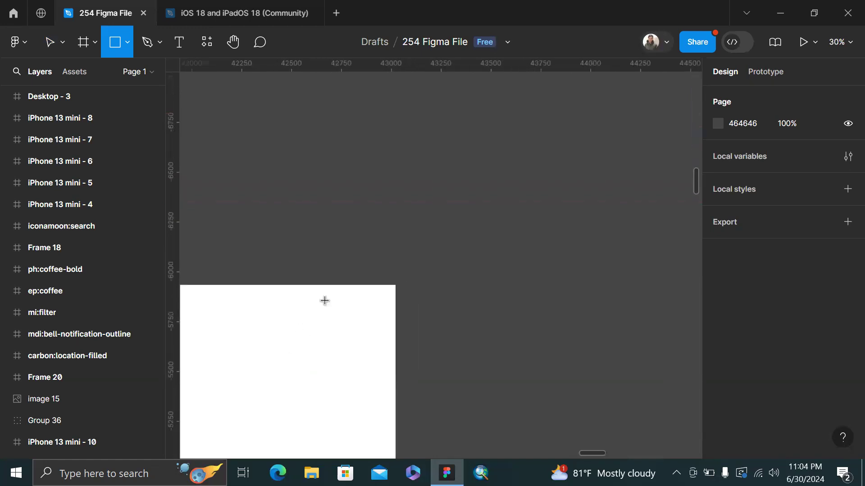
{"action": "scroll", "coordinate": [326, 299], "scroll_direction": "left", "scroll_amount": 2}
Draw a rectangle inside the Desktop - 3 frame and set its height to 64
{"action": "mouse_move", "coordinate": [415, 305]}
{"action": "left_mouse_down"}
{"action": "mouse_move", "coordinate": [463, 329]}
{"action": "mouse_move", "coordinate": [443, 316]}
{"action": "mouse_move", "coordinate": [459, 309]}
{"action": "mouse_move", "coordinate": [423, 320]}
{"action": "left_mouse_up"}
{"action": "scroll", "coordinate": [443, 315], "scroll_direction": "up", "scroll_amount": 5}
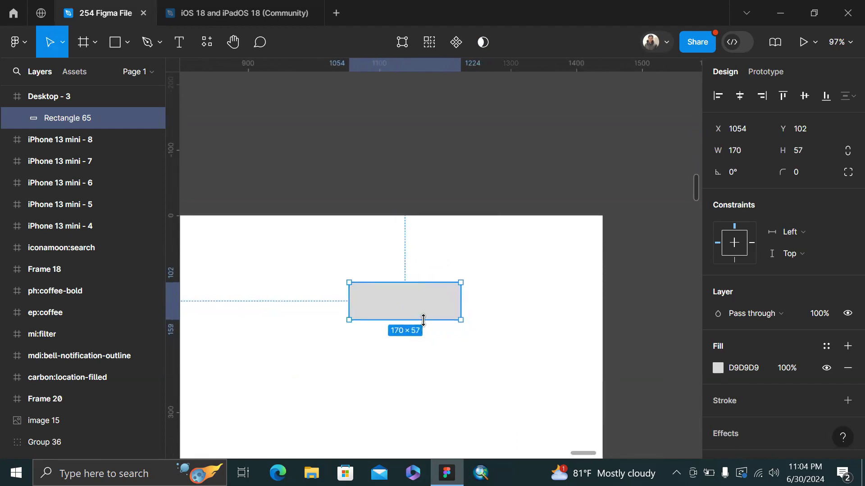
{"action": "left_click", "coordinate": [817, 159]}
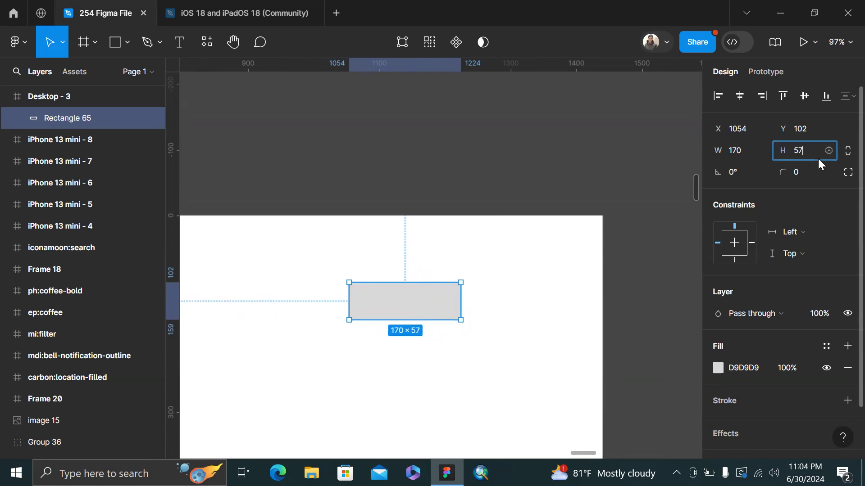
{"action": "type", "text": "64"}
{"action": "key", "text": "Return"}
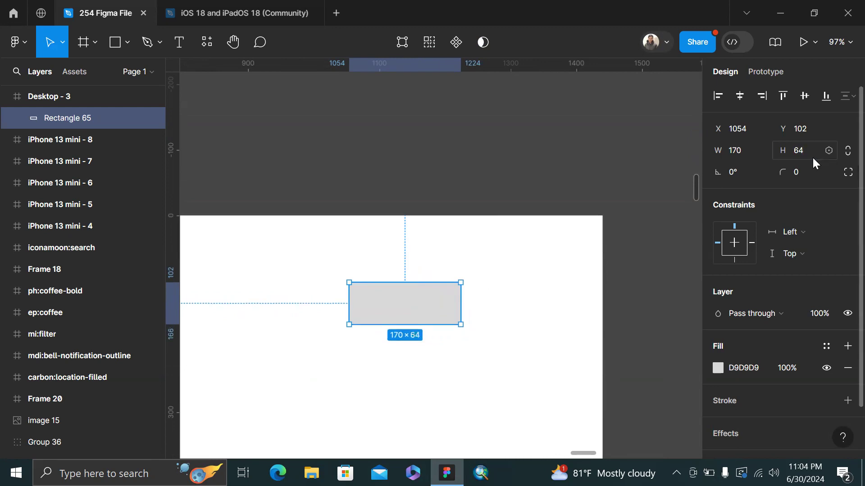
Give the rectangle a corner radius of 12, reverting an accidental 12% opacity
{"action": "key", "text": "1"}
{"action": "key", "text": "2"}
{"action": "key", "text": "Return"}
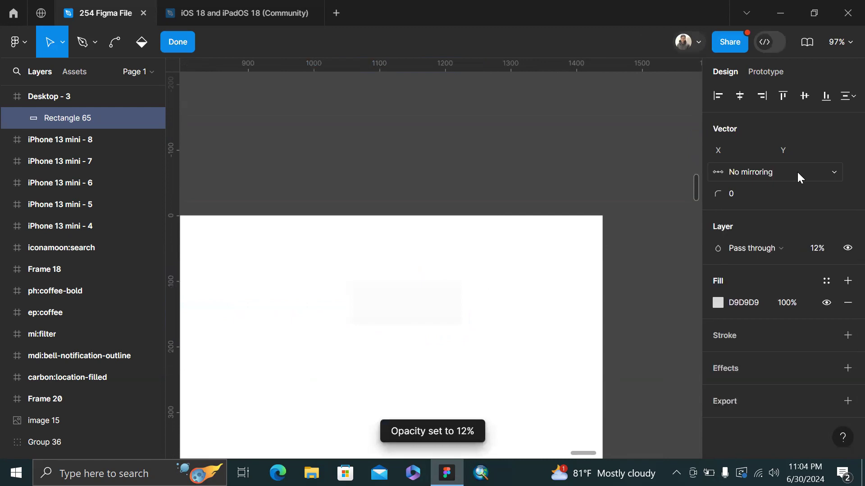
{"action": "key", "text": "Escape"}
{"action": "key", "text": "0"}
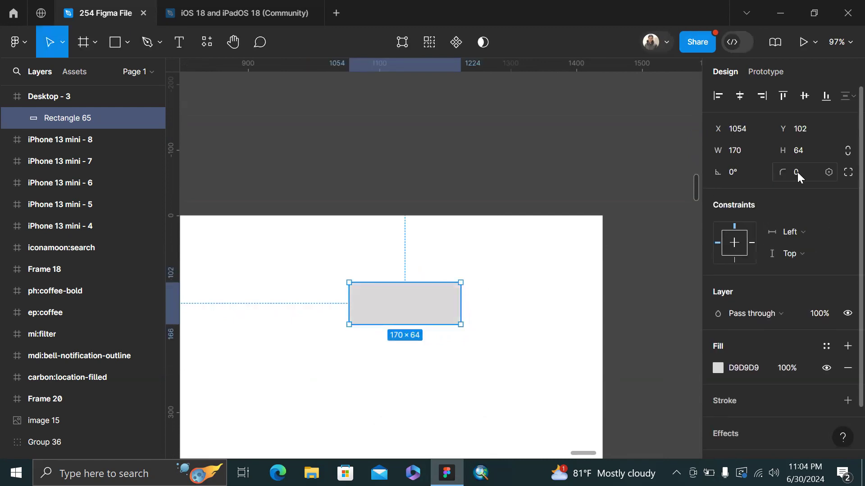
{"action": "left_click", "coordinate": [797, 172]}
{"action": "type", "text": "12"}
{"action": "key", "text": "Return"}
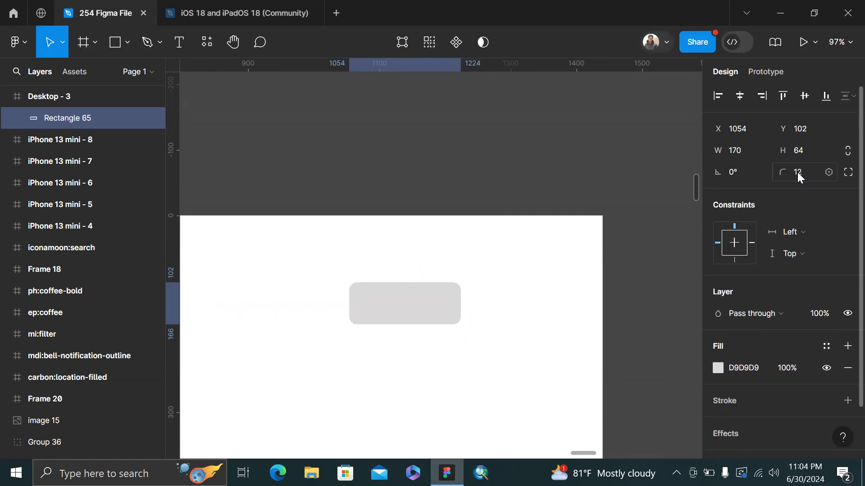
Fill the rectangle with bright red DC0000
{"action": "left_click", "coordinate": [717, 368]}
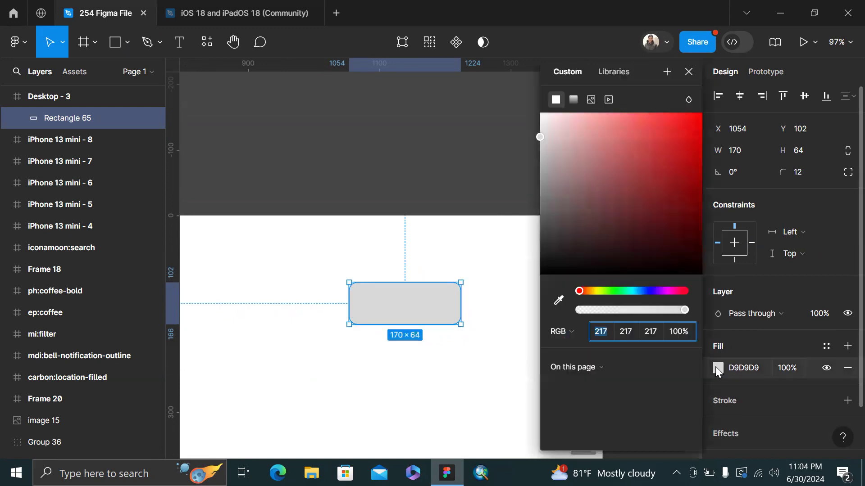
{"action": "left_click_drag", "start_coordinate": [676, 189], "coordinate": [706, 137]}
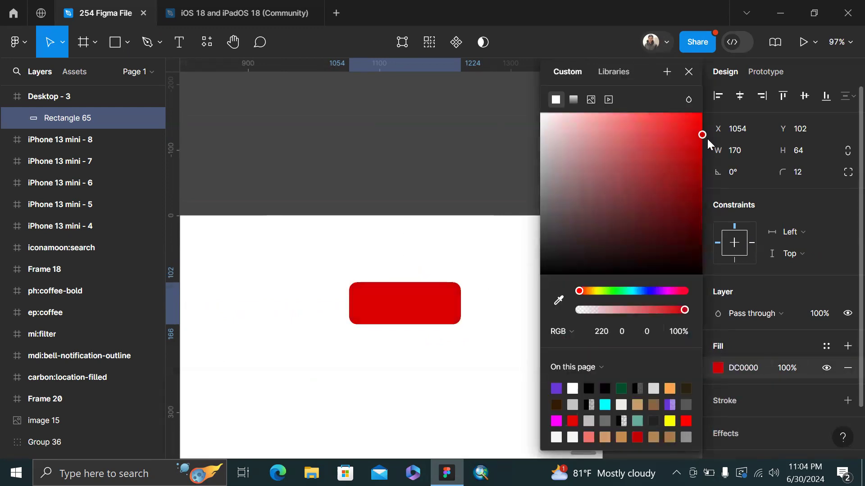
{"action": "left_click", "coordinate": [527, 170]}
Add a 'Contact Us' text layer and move it onto the red rectangle
{"action": "key", "text": "t"}
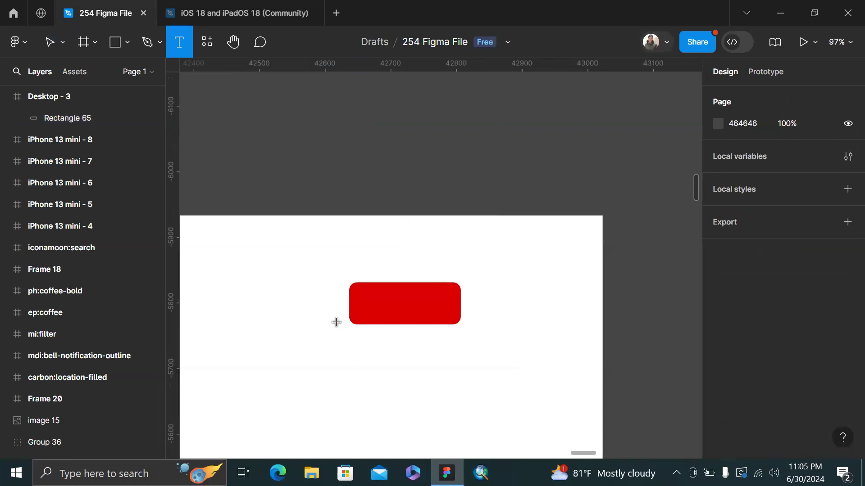
{"action": "left_click", "coordinate": [337, 322]}
{"action": "type", "text": "Co"}
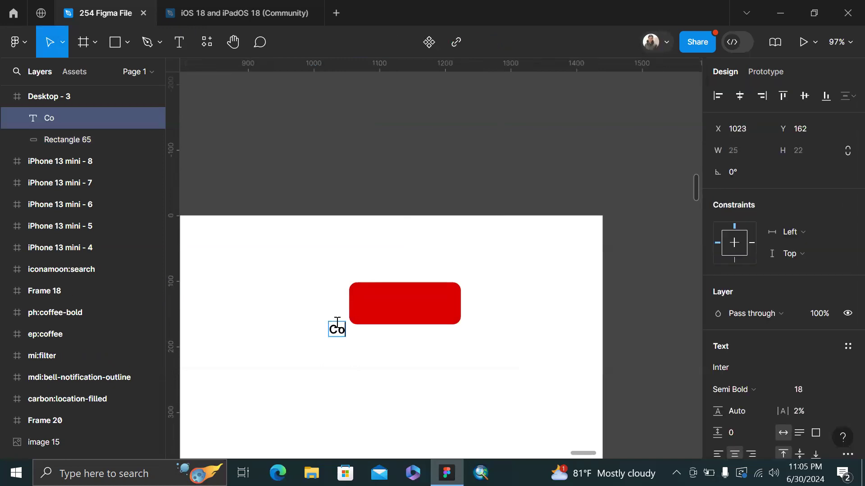
{"action": "type", "text": "ntact Us"}
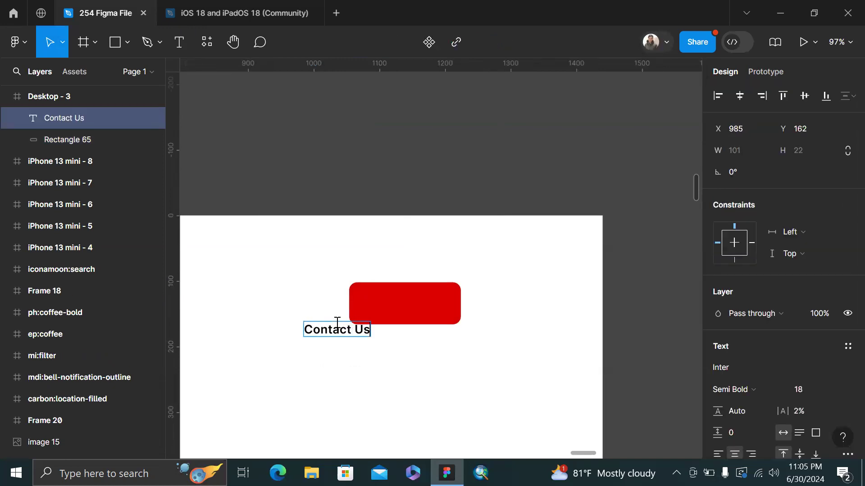
{"action": "key", "text": "Escape"}
{"action": "left_click_drag", "start_coordinate": [336, 325], "coordinate": [401, 308]}
Make the Contact Us text white (FFFFFF) and select it with the rectangle
{"action": "scroll", "coordinate": [809, 328], "scroll_direction": "down", "scroll_amount": 3}
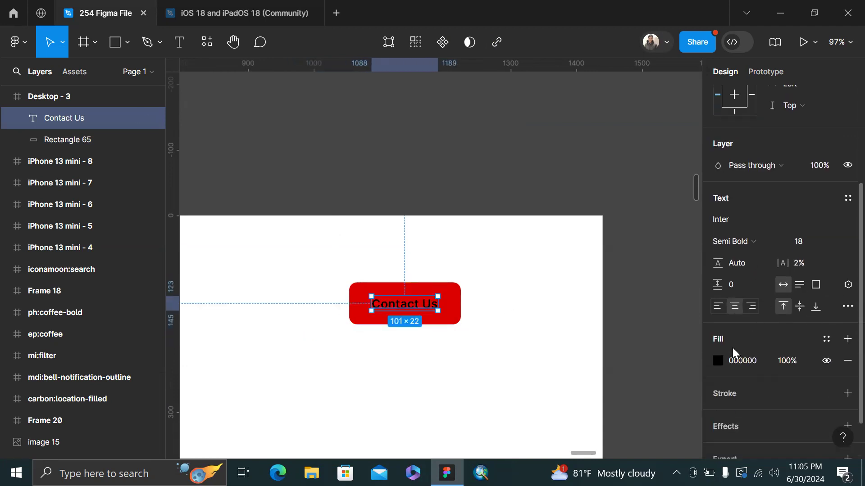
{"action": "left_click", "coordinate": [720, 361]}
{"action": "left_click_drag", "start_coordinate": [559, 132], "coordinate": [476, 79]}
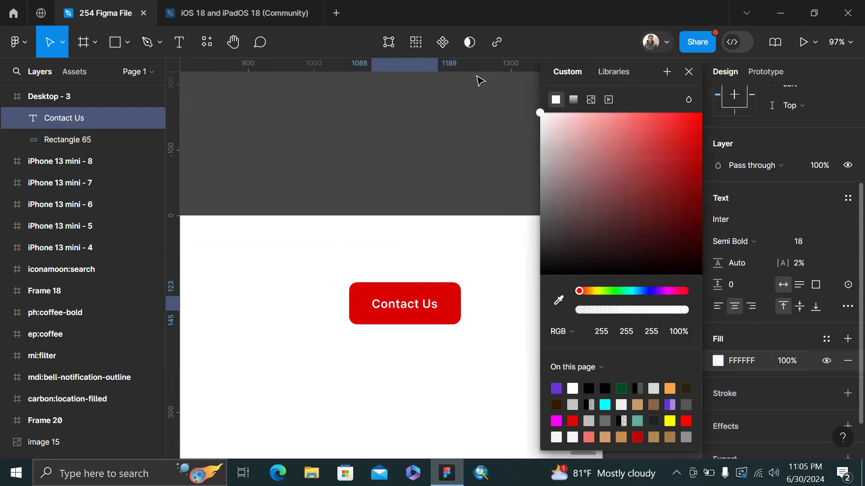
{"action": "left_click", "coordinate": [687, 72]}
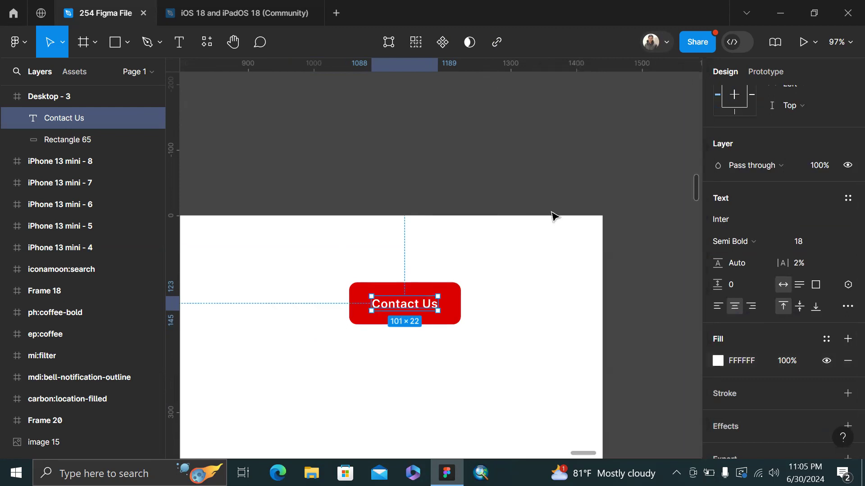
{"action": "left_click", "coordinate": [452, 318], "text": "shift"}
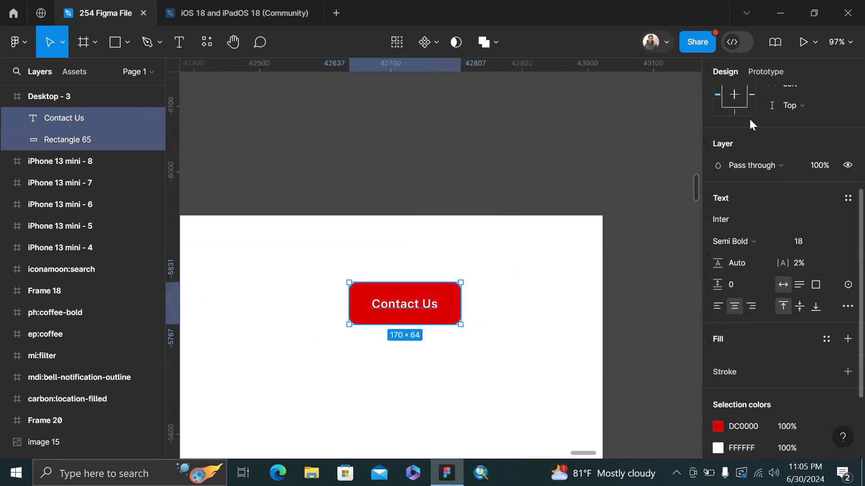
Centre the text horizontally on the rectangle and apply auto layout, undoing a trial widening
{"action": "scroll", "coordinate": [750, 118], "scroll_direction": "up", "scroll_amount": 5}
{"action": "left_click", "coordinate": [741, 96]}
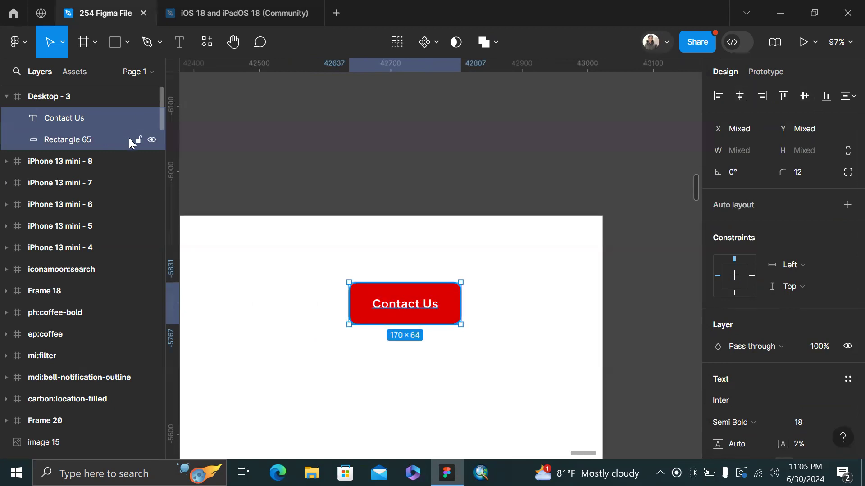
{"action": "key", "text": "shift+a"}
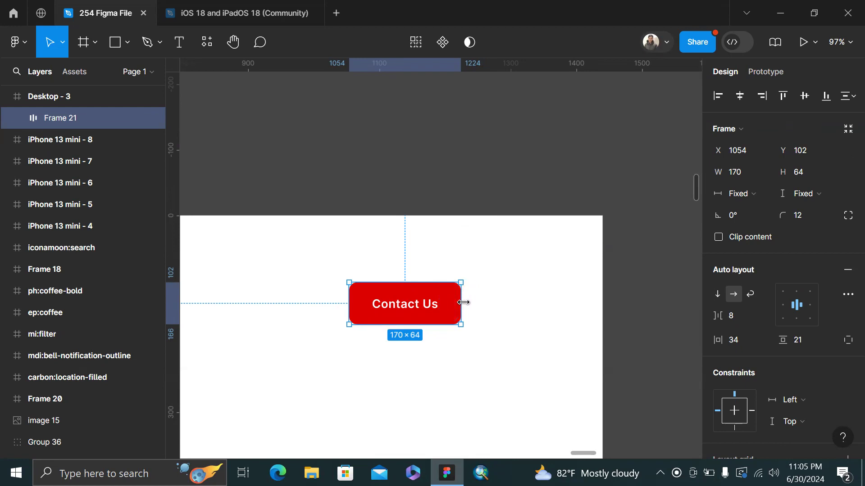
{"action": "left_click_drag", "start_coordinate": [464, 302], "coordinate": [565, 311]}
{"action": "key", "text": "ctrl+z"}
Test-type into the button text, then undo back to 'Contact Us'
{"action": "double_click", "coordinate": [404, 302]}
{"action": "double_click", "coordinate": [403, 301]}
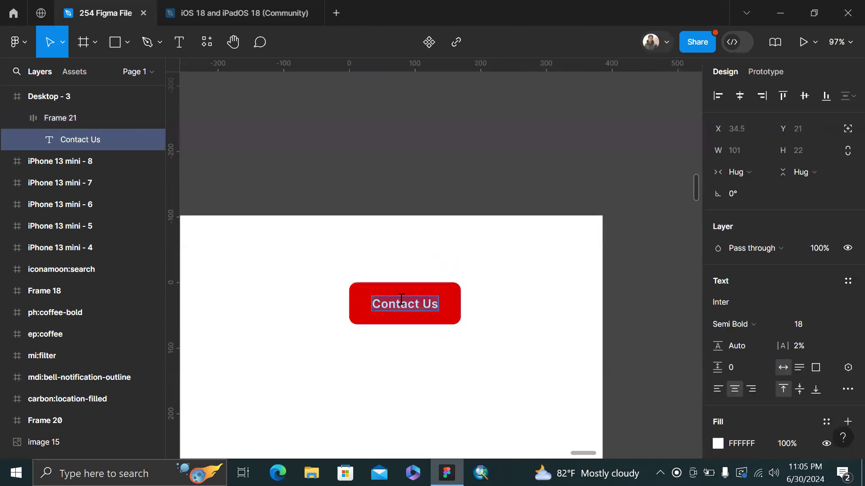
{"action": "type", "text": "fsdjaf;klasjd;klfjsdaj;fl"}
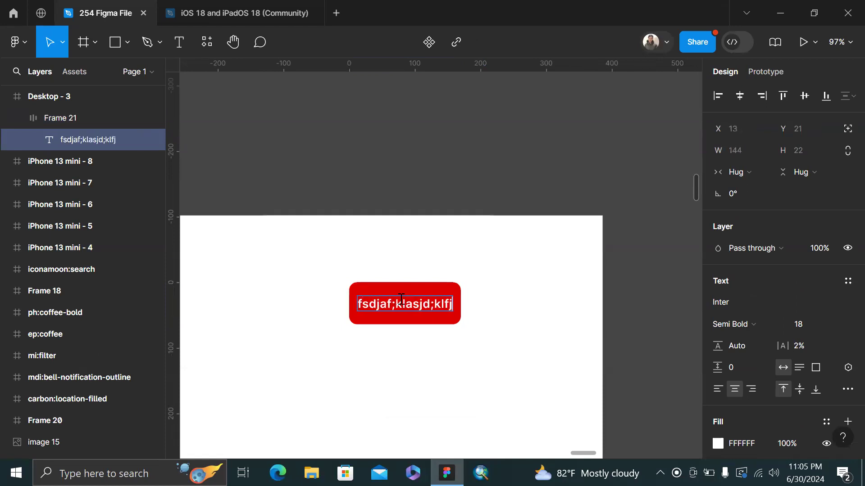
{"action": "key", "text": "ctrl+z"}
{"action": "key", "text": "ctrl+z"}
{"action": "key", "text": "ctrl+z"}
{"action": "key", "text": "ctrl+z"}
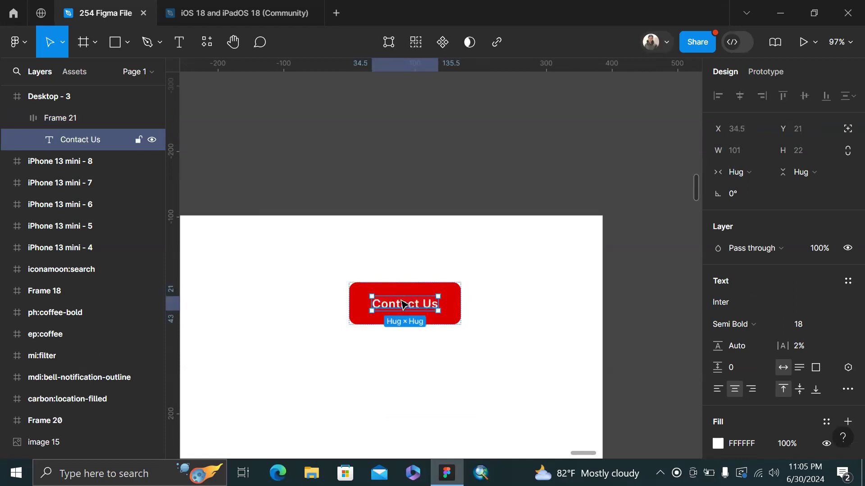
{"action": "key", "text": "ctrl+z"}
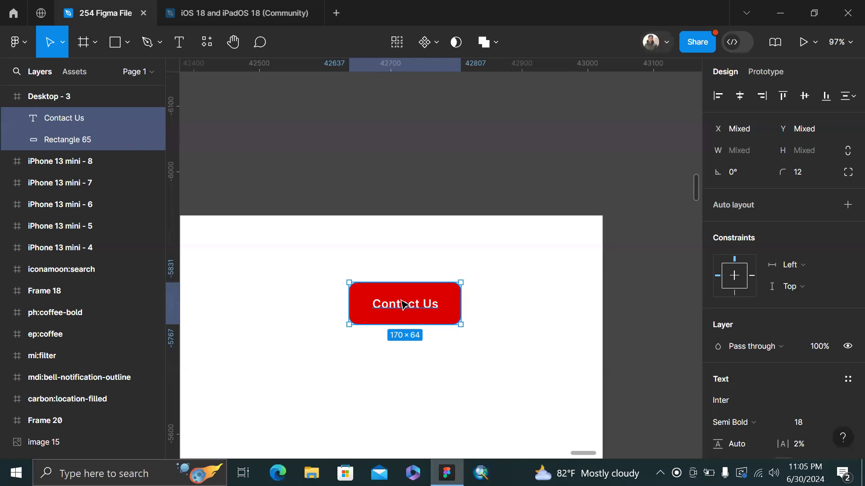
Select only the red Rectangle 65 and delete it
{"action": "left_click", "coordinate": [404, 305]}
{"action": "left_click", "coordinate": [474, 288]}
{"action": "left_click_drag", "start_coordinate": [464, 335], "coordinate": [388, 274]}
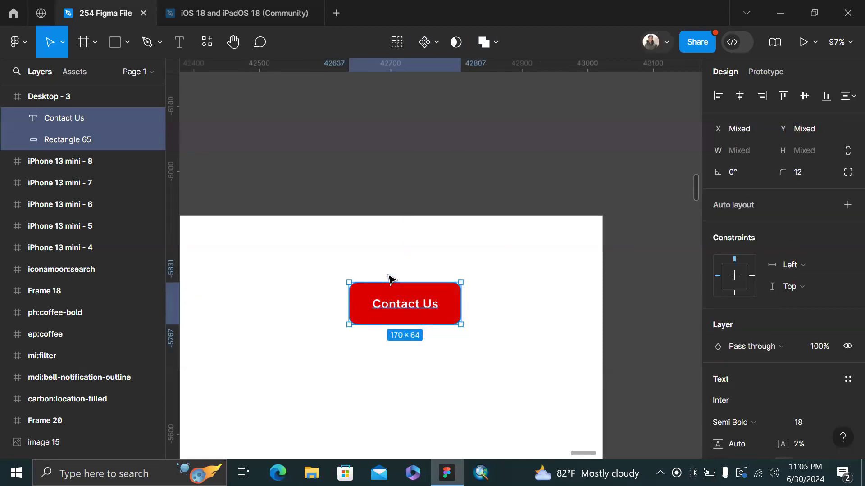
{"action": "left_click", "coordinate": [365, 306]}
{"action": "key", "text": "Delete"}
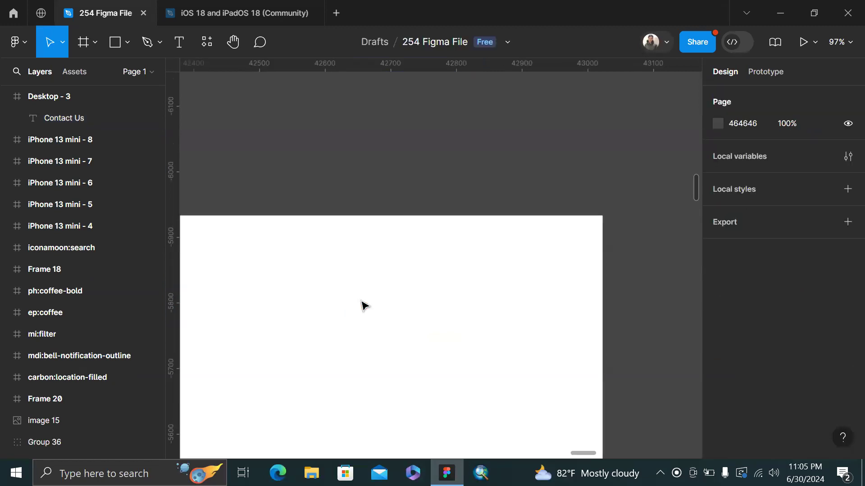
Delete the red rectangle and draw a new frame around the Contact Us text
{"action": "key", "text": "ctrl+z"}
{"action": "left_click", "coordinate": [361, 270]}
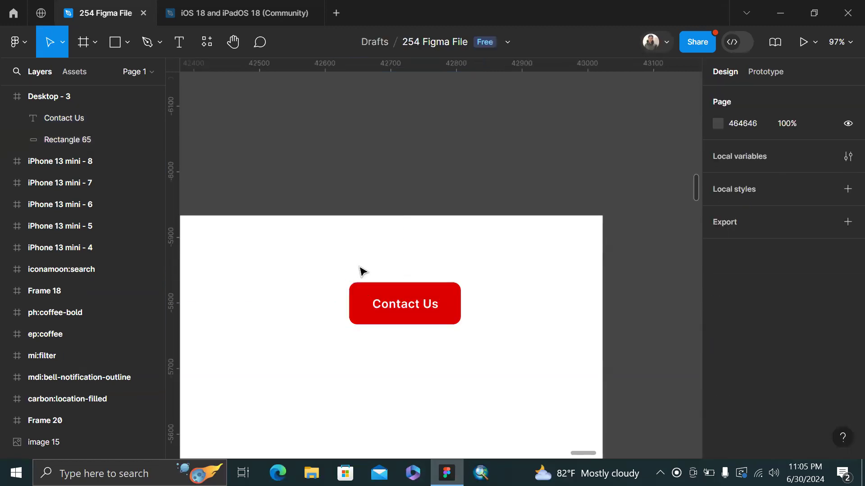
{"action": "left_click", "coordinate": [361, 293]}
{"action": "key", "text": "Delete"}
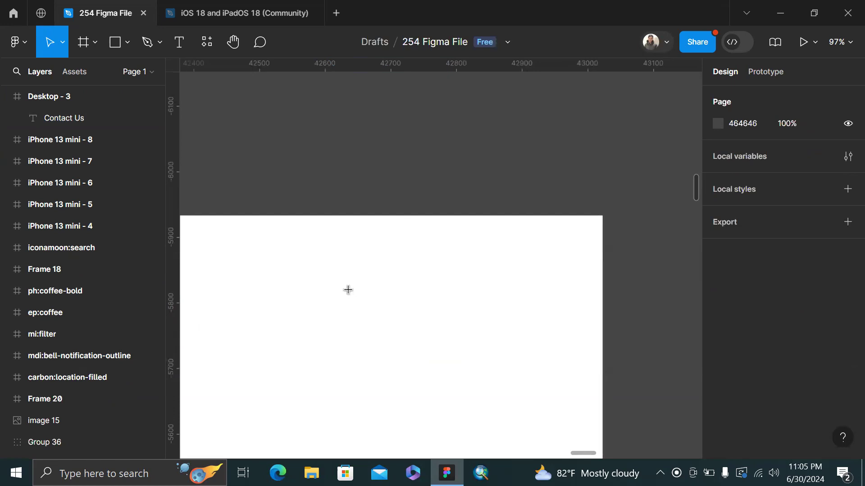
{"action": "key", "text": "f"}
{"action": "left_click_drag", "start_coordinate": [464, 330], "coordinate": [345, 287]}
Give the button frame a dark red 8E0000 fill, keeping the text white
{"action": "scroll", "coordinate": [728, 376], "scroll_direction": "down", "scroll_amount": 5}
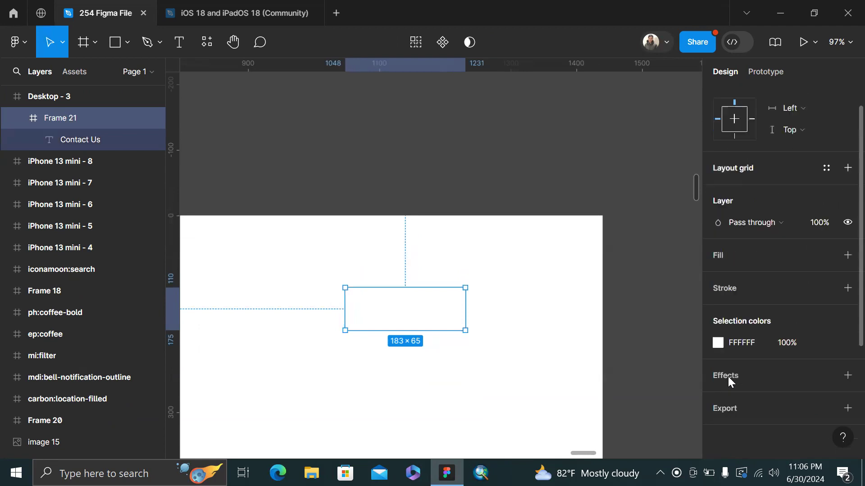
{"action": "left_click", "coordinate": [718, 343]}
{"action": "left_click_drag", "start_coordinate": [690, 160], "coordinate": [701, 167]}
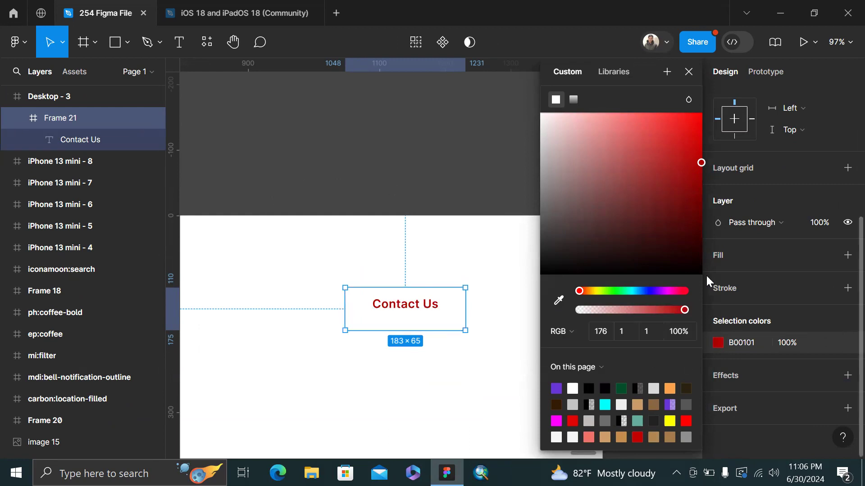
{"action": "key", "text": "ctrl+z"}
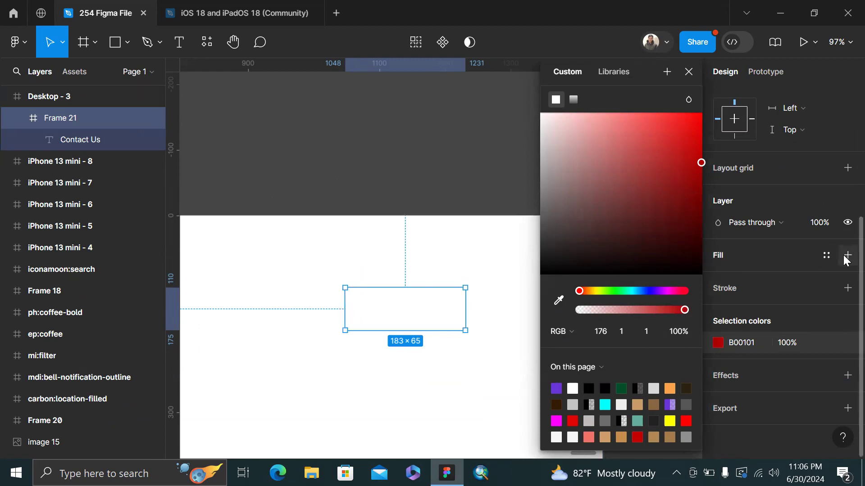
{"action": "left_click", "coordinate": [846, 255]}
{"action": "left_click", "coordinate": [719, 276]}
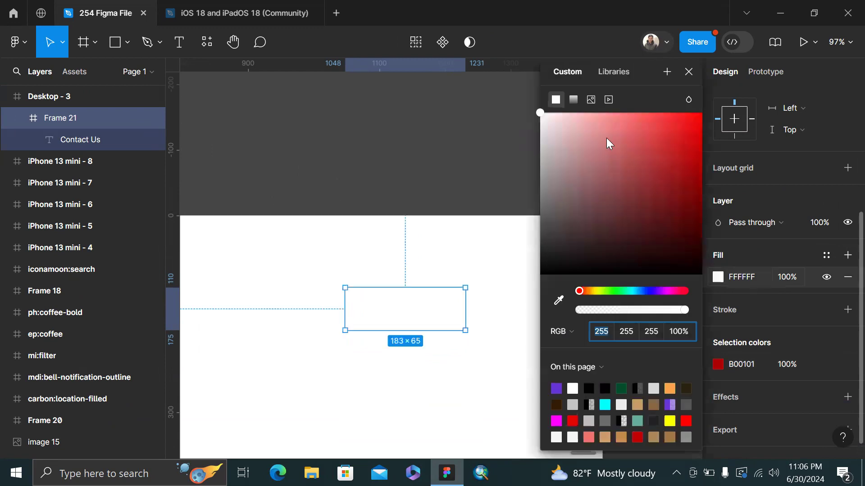
{"action": "left_click_drag", "start_coordinate": [670, 161], "coordinate": [705, 187]}
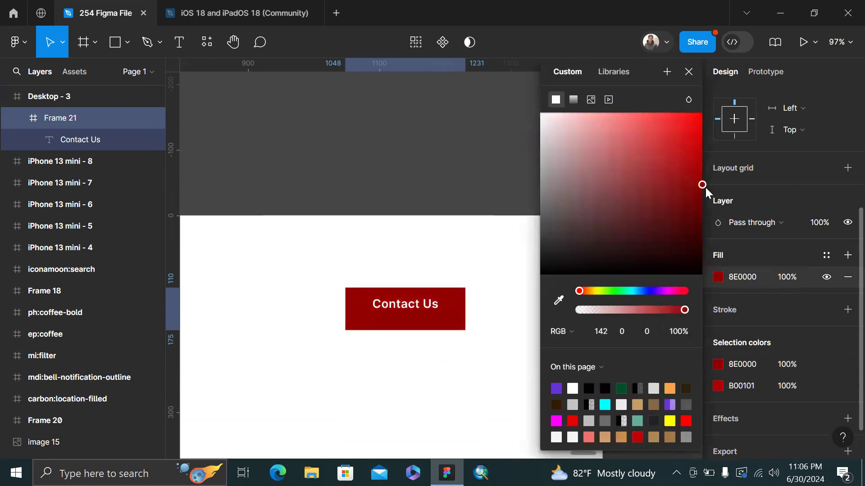
Centre the text vertically and add auto layout to Frame 21
{"action": "left_click", "coordinate": [396, 310]}
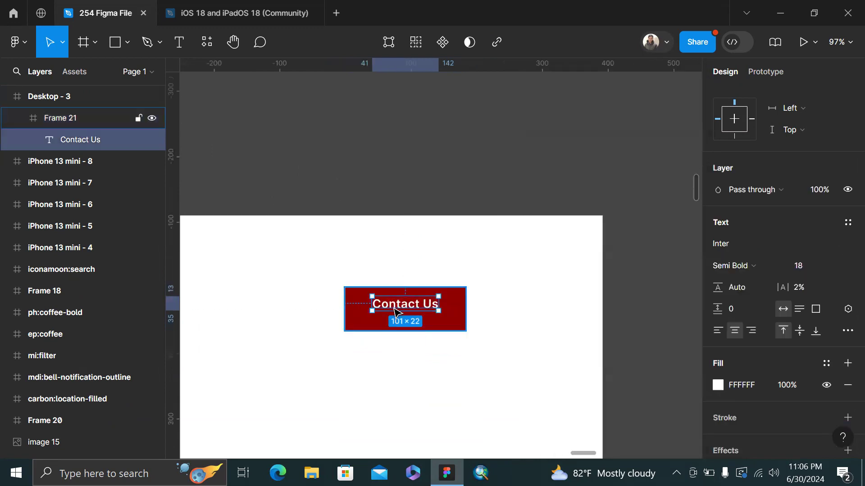
{"action": "scroll", "coordinate": [809, 97], "scroll_direction": "up", "scroll_amount": 3}
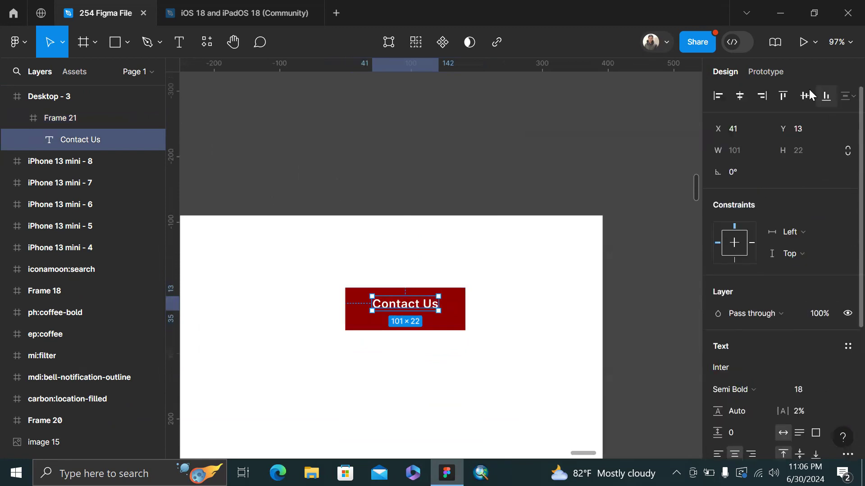
{"action": "left_click", "coordinate": [807, 96]}
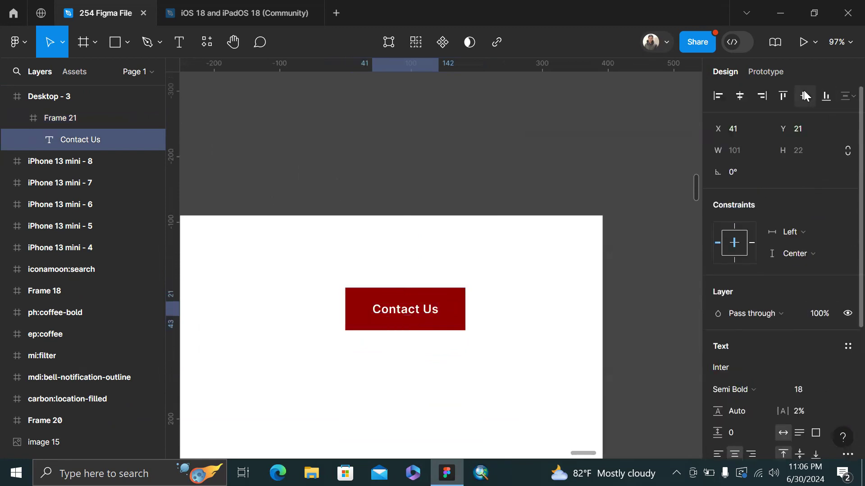
{"action": "left_click", "coordinate": [89, 117]}
{"action": "key", "text": "shift+a"}
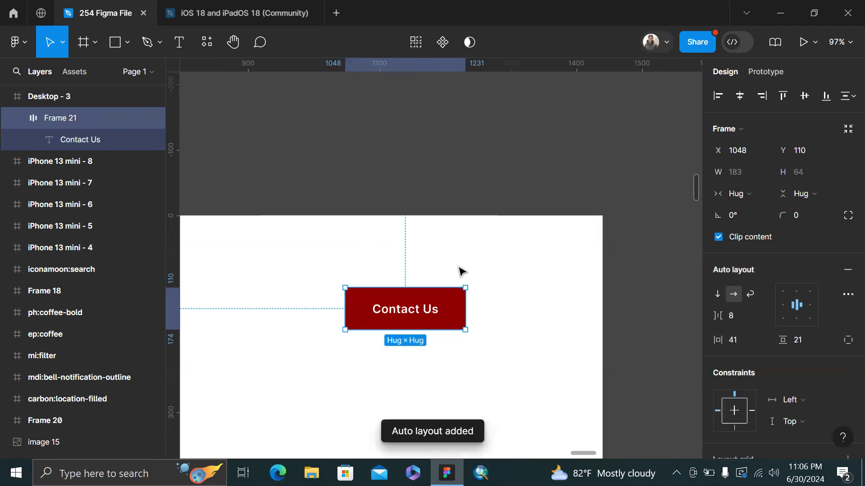
Test-type extra text into the button to check the frame widens to fit
{"action": "double_click", "coordinate": [421, 310]}
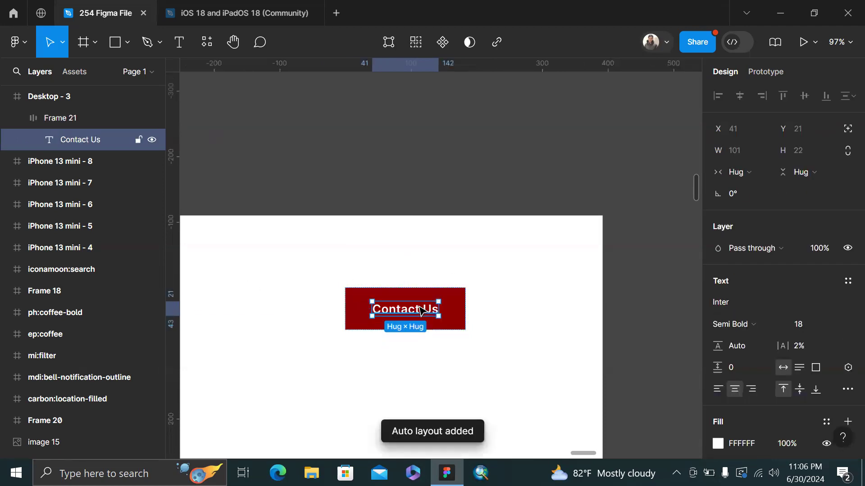
{"action": "double_click", "coordinate": [421, 310]}
{"action": "type", "text": "sadjk;l"}
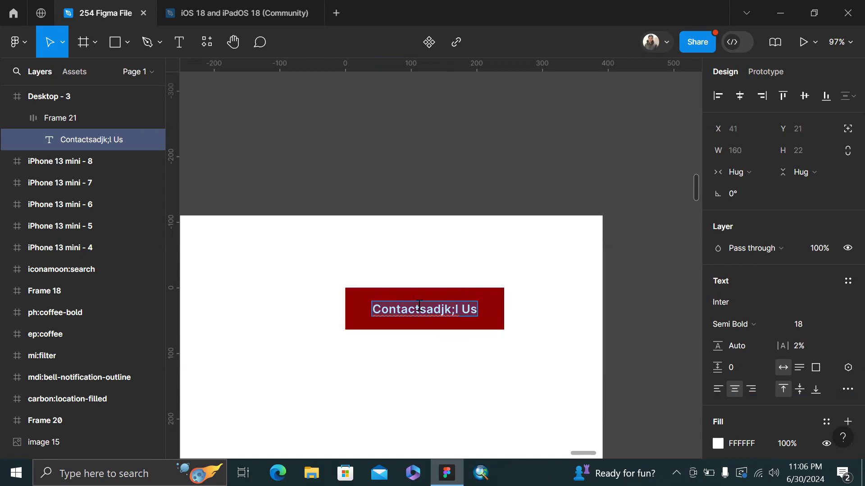
{"action": "type", "text": "Get uyour som"}
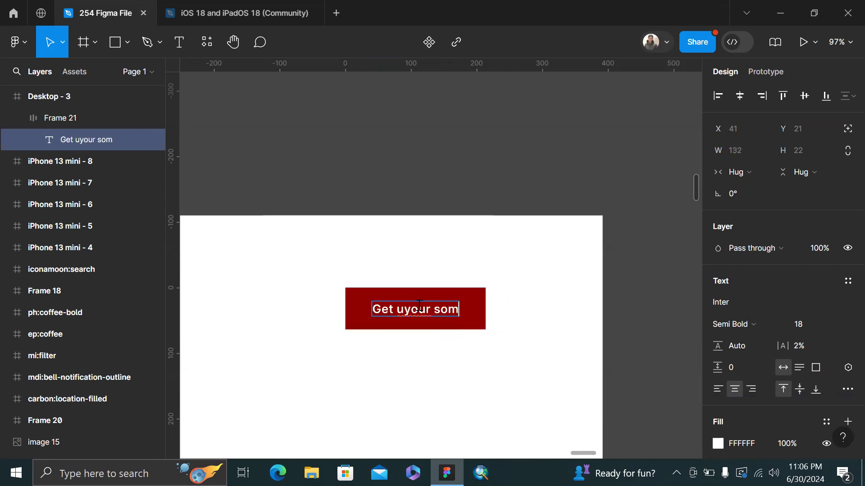
{"action": "type", "text": "etthing"}
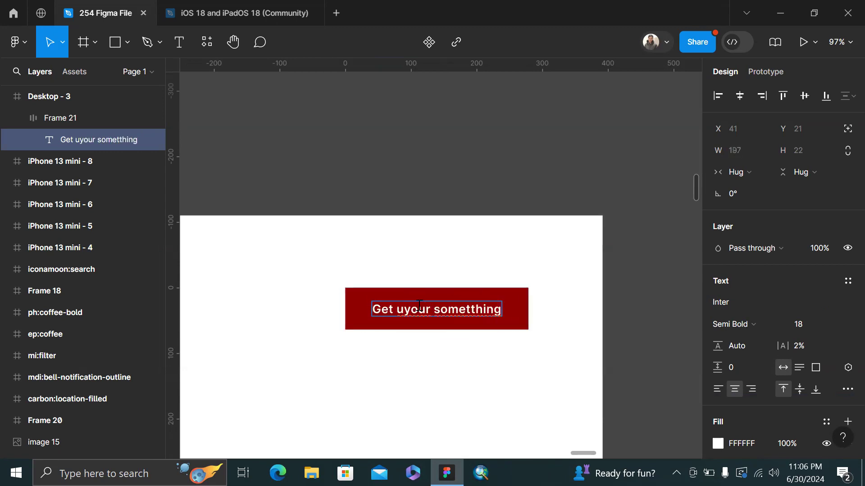
{"action": "type", "text": " sasdfasd"}
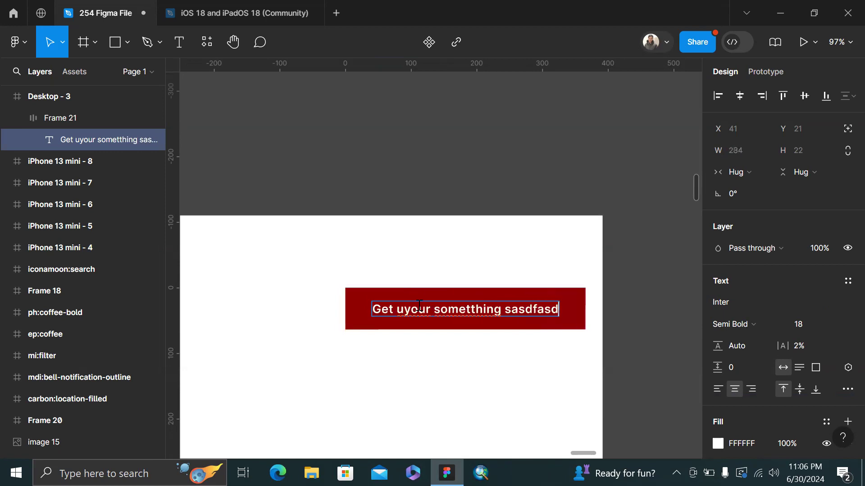
Undo the stray edits and restore the button text to 'Contact Us'
{"action": "key", "text": "BackSpace"}
{"action": "key", "text": "BackSpace"}
{"action": "key", "text": "BackSpace"}
{"action": "key", "text": "BackSpace"}
{"action": "key", "text": "BackSpace"}
{"action": "key", "text": "BackSpace"}
{"action": "key", "text": "BackSpace"}
{"action": "key", "text": "BackSpace"}
{"action": "key", "text": "BackSpace"}
{"action": "key", "text": "BackSpace"}
{"action": "key", "text": "BackSpace"}
{"action": "key", "text": "BackSpace"}
{"action": "key", "text": "BackSpace"}
{"action": "key", "text": "BackSpace"}
{"action": "key", "text": "BackSpace"}
{"action": "key", "text": "BackSpace"}
{"action": "key", "text": "BackSpace"}
{"action": "key", "text": "BackSpace"}
{"action": "key", "text": "BackSpace"}
{"action": "key", "text": "BackSpace"}
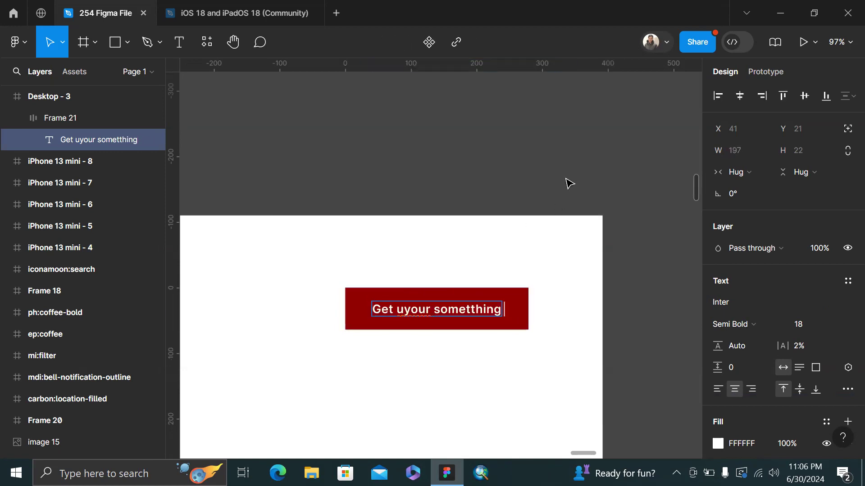
{"action": "key", "text": "ctrl+z"}
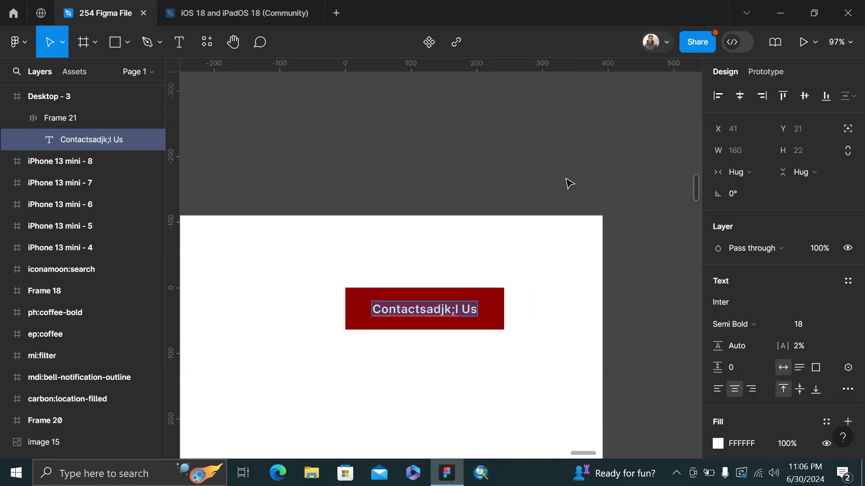
{"action": "type", "text": "Cona"}
{"action": "key", "text": "BackSpace"}
{"action": "type", "text": "tact Us"}
{"action": "key", "text": "Escape"}
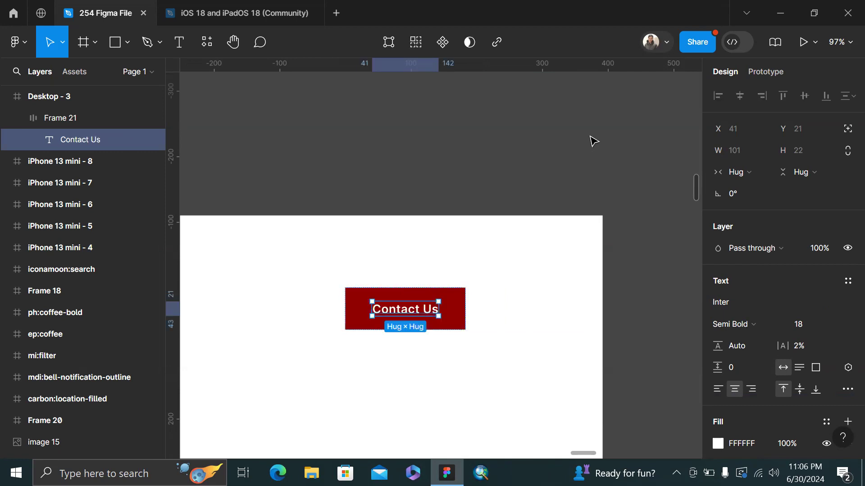
{"action": "left_click", "coordinate": [590, 139]}
Give the Frame 21 button a corner radius of 12
{"action": "left_click", "coordinate": [457, 329]}
{"action": "left_click", "coordinate": [817, 216]}
{"action": "type", "text": "12"}
{"action": "key", "text": "Return"}
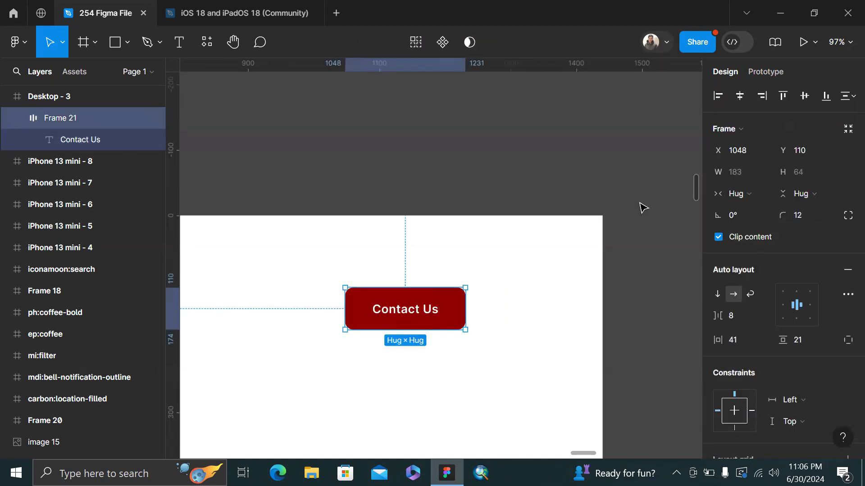
Search the Resources plugins for 'iconify', view its details and run it
{"action": "left_click", "coordinate": [643, 208]}
{"action": "scroll", "coordinate": [541, 163], "scroll_direction": "down", "scroll_amount": 3}
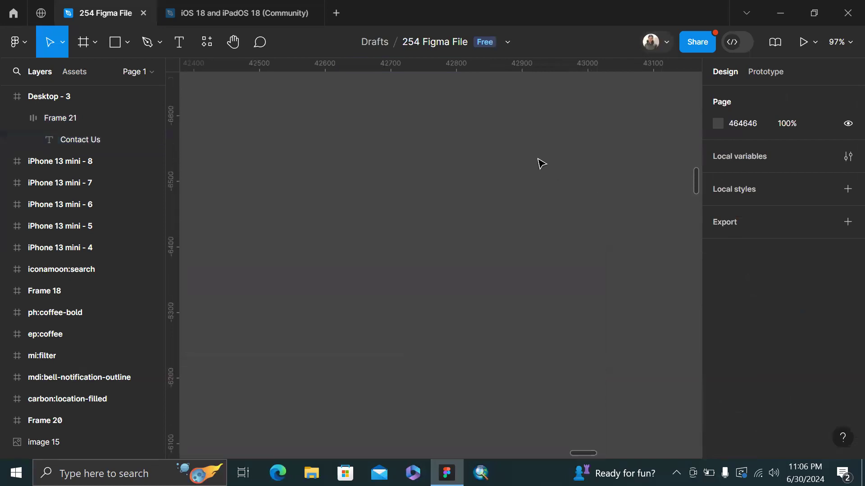
{"action": "left_click", "coordinate": [456, 332]}
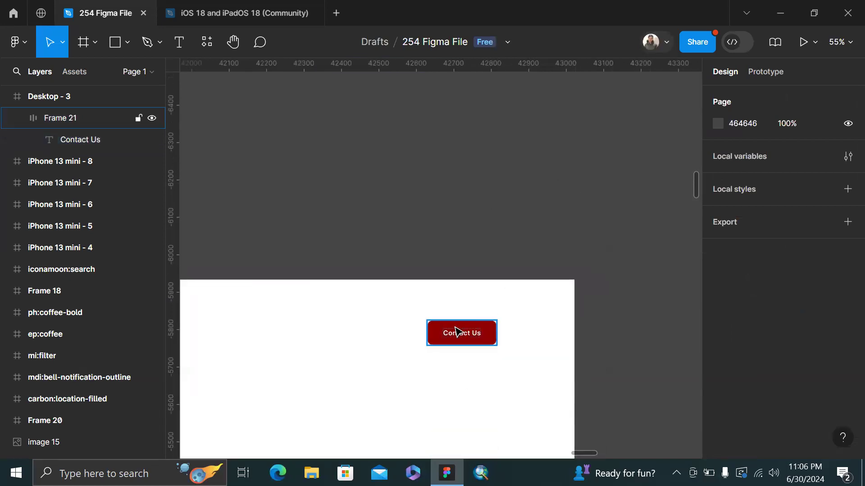
{"action": "left_click", "coordinate": [503, 111]}
{"action": "left_click", "coordinate": [210, 40]}
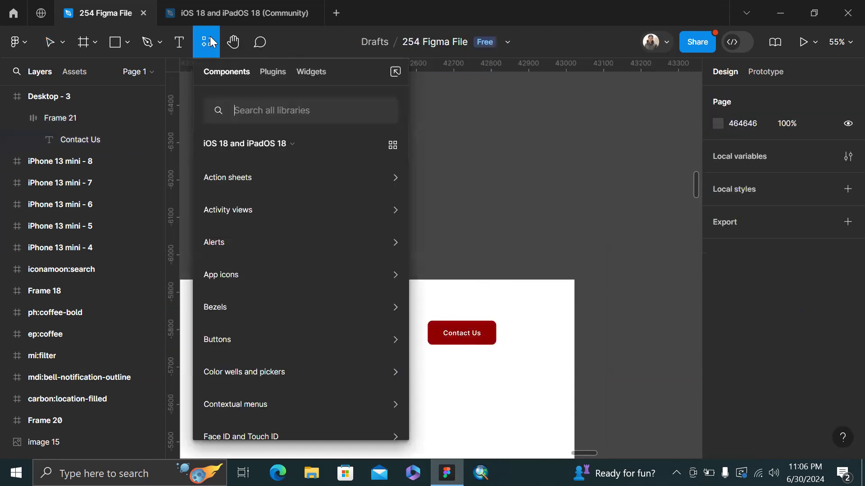
{"action": "left_click", "coordinate": [265, 78]}
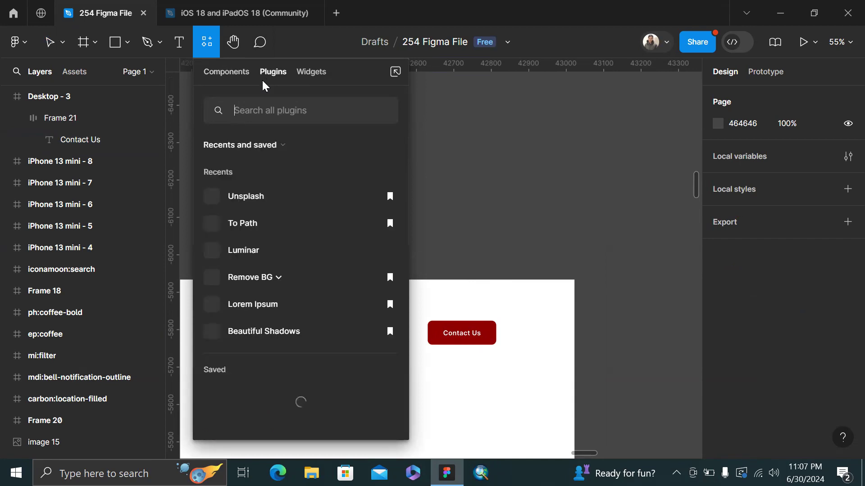
{"action": "type", "text": "iconify"}
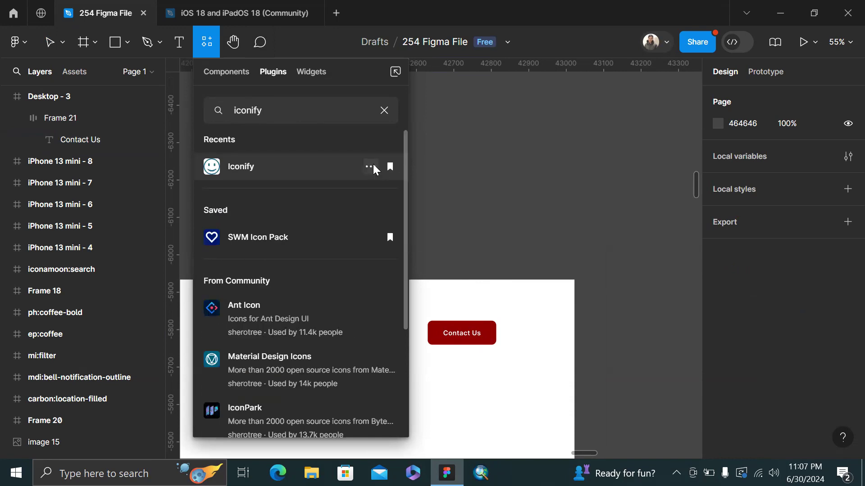
{"action": "left_click", "coordinate": [373, 170]}
{"action": "left_click", "coordinate": [364, 188]}
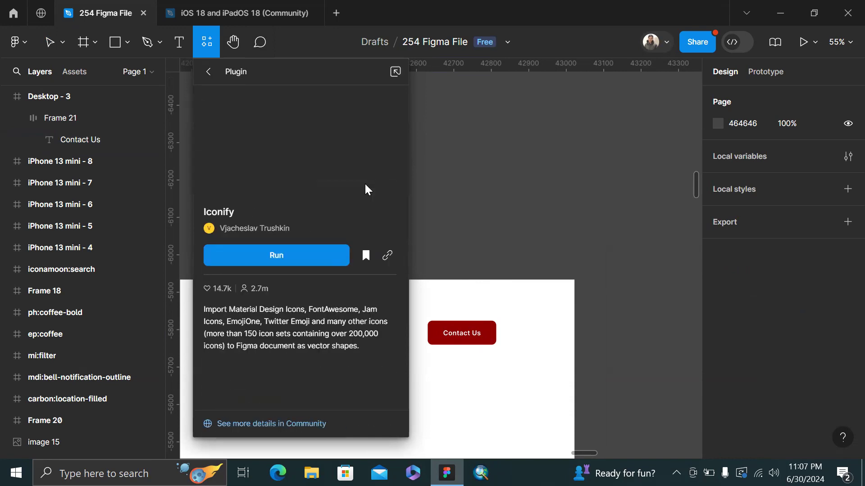
{"action": "left_click", "coordinate": [310, 255]}
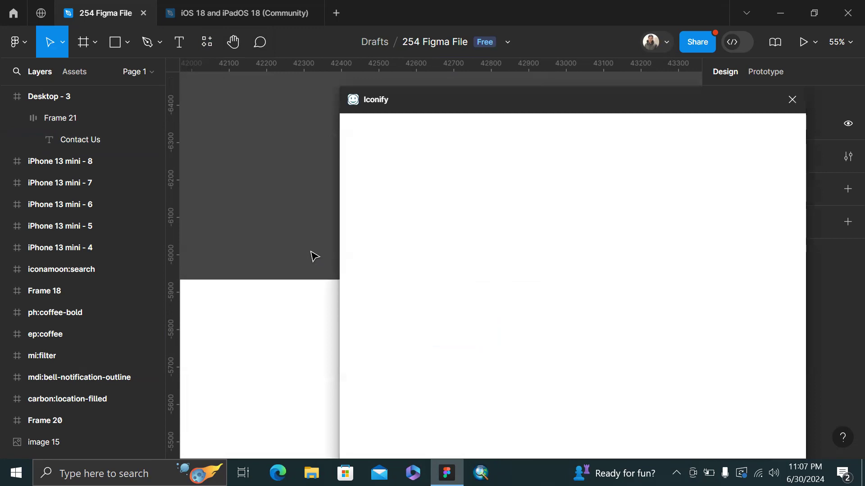
Search Iconify for 'call' and place the ion:call phone icon on the canvas
{"action": "scroll", "coordinate": [312, 255], "scroll_direction": "down", "scroll_amount": 1}
{"action": "scroll", "coordinate": [292, 245], "scroll_direction": "right", "scroll_amount": 4}
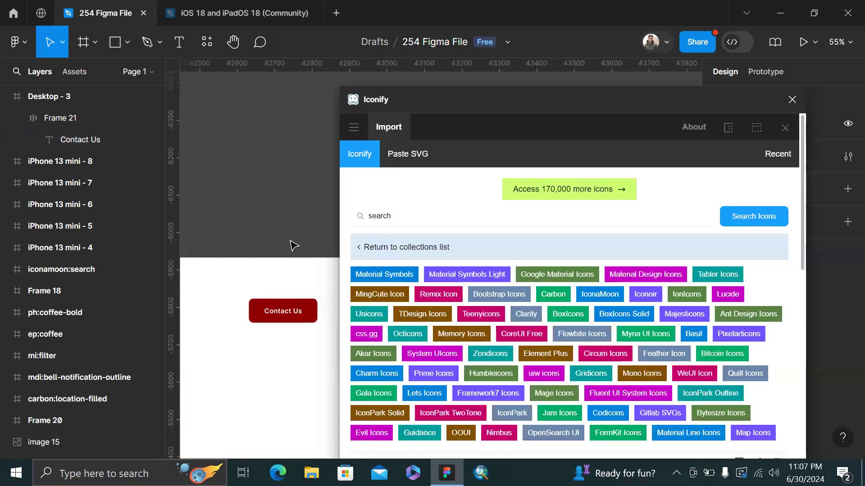
{"action": "scroll", "coordinate": [291, 245], "scroll_direction": "up", "scroll_amount": 1}
{"action": "left_click", "coordinate": [437, 212]}
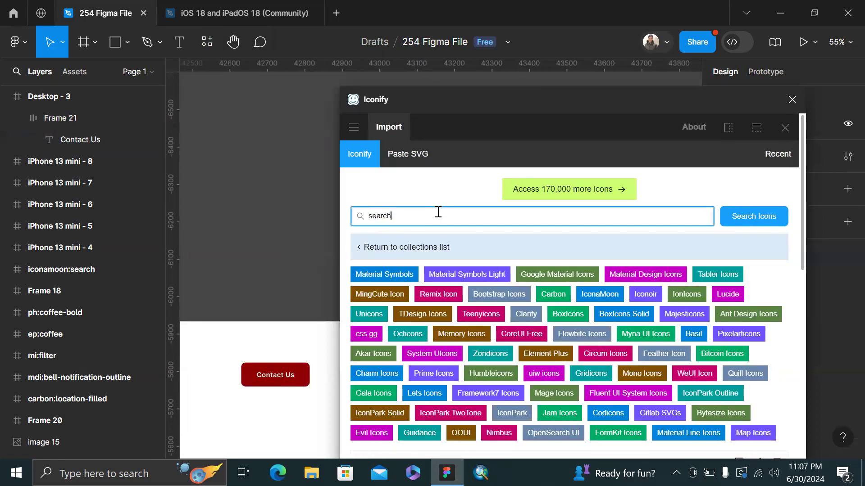
{"action": "key", "text": "ctrl+a"}
{"action": "type", "text": "call"}
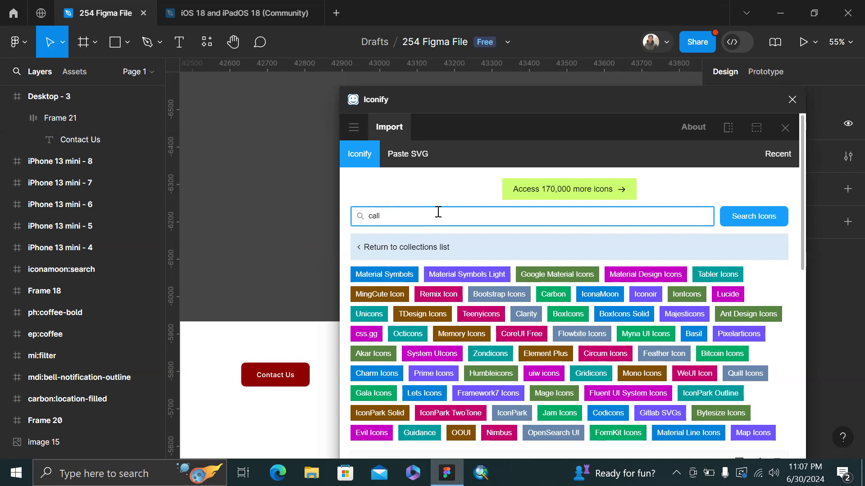
{"action": "key", "text": "Return"}
{"action": "scroll", "coordinate": [447, 365], "scroll_direction": "down", "scroll_amount": 1}
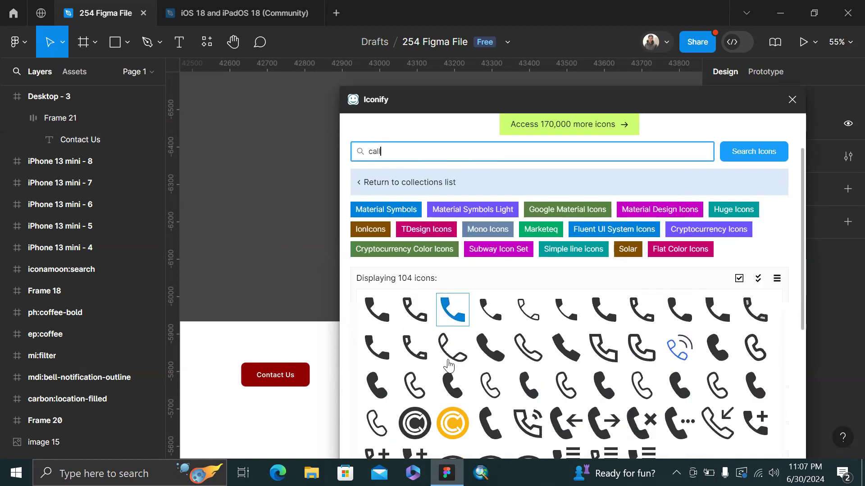
{"action": "left_click", "coordinate": [488, 355]}
{"action": "left_click_drag", "start_coordinate": [445, 329], "coordinate": [268, 225]}
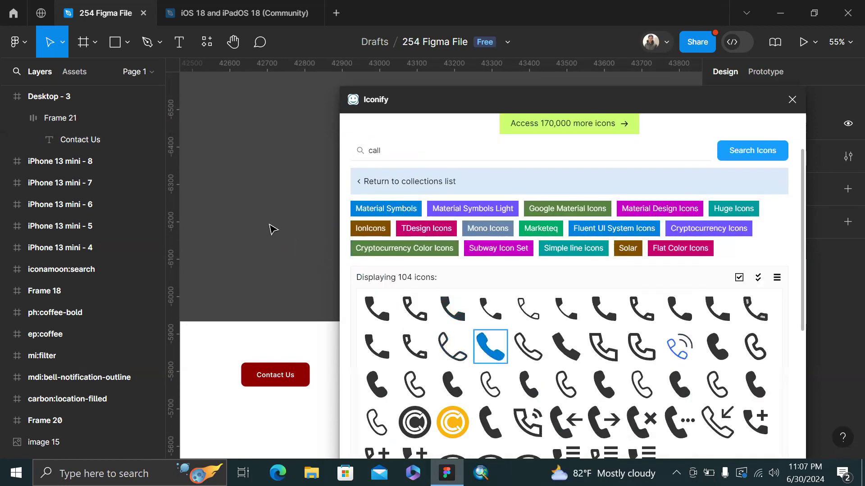
Search 'arrow', place ion:arrow-up-outline on the canvas, and close Iconify
{"action": "scroll", "coordinate": [510, 310], "scroll_direction": "down", "scroll_amount": 2}
{"action": "scroll", "coordinate": [510, 313], "scroll_direction": "down", "scroll_amount": 1}
{"action": "scroll", "coordinate": [518, 311], "scroll_direction": "up", "scroll_amount": 7}
{"action": "left_click", "coordinate": [449, 211]}
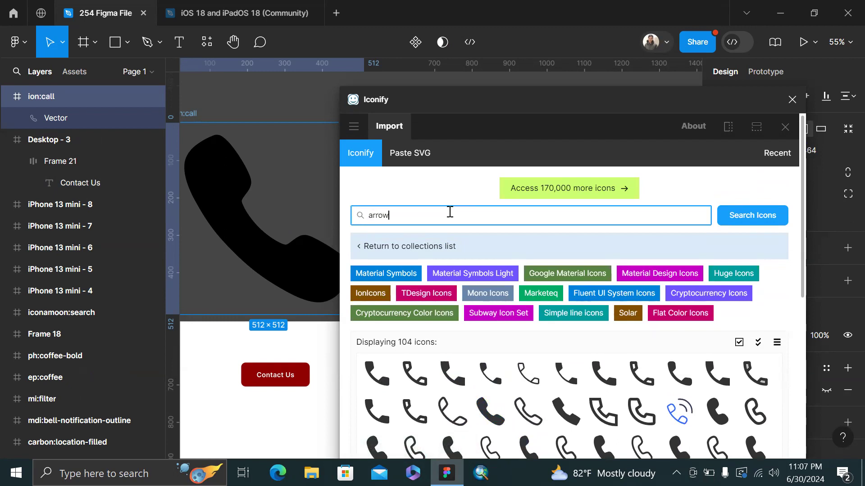
{"action": "type", "text": "arrow"}
{"action": "key", "text": "Return"}
{"action": "scroll", "coordinate": [441, 255], "scroll_direction": "down", "scroll_amount": 5}
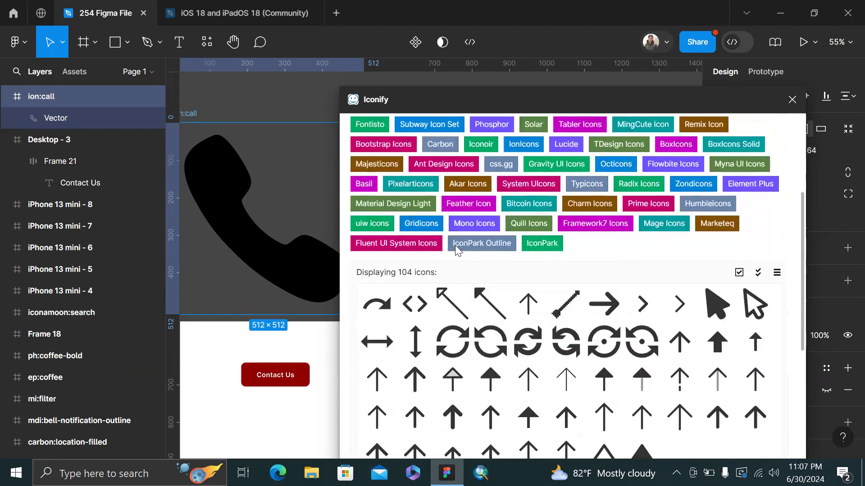
{"action": "left_click_drag", "start_coordinate": [755, 416], "coordinate": [300, 93]}
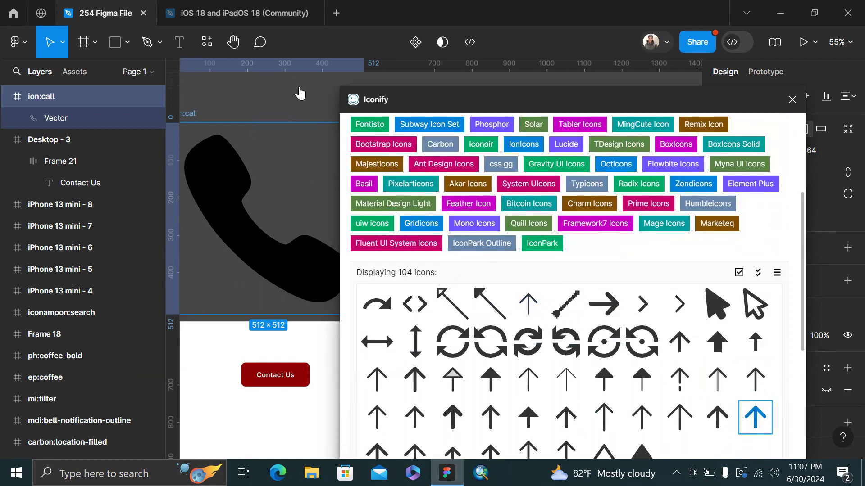
{"action": "left_click", "coordinate": [791, 100]}
{"action": "left_click_drag", "start_coordinate": [236, 119], "coordinate": [162, 90]}
Try setting the arrow frame's height to 20, then undo back to the 512 px original
{"action": "scroll", "coordinate": [360, 153], "scroll_direction": "up", "scroll_amount": 1}
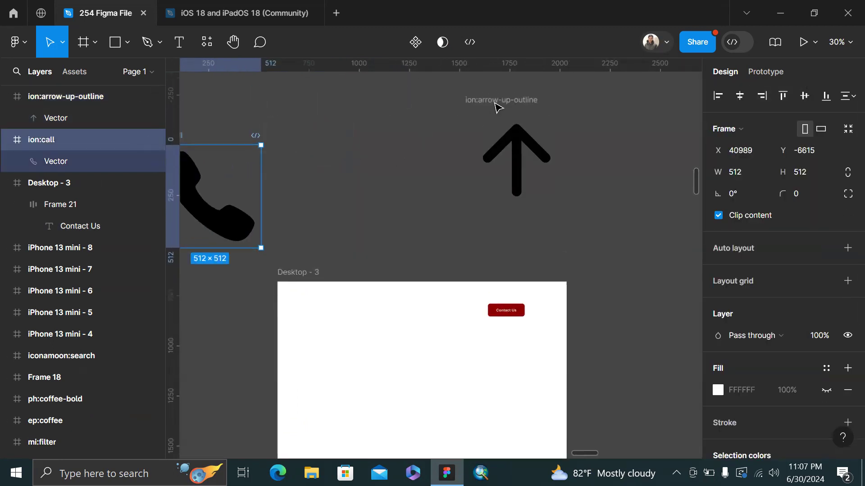
{"action": "left_click", "coordinate": [498, 106]}
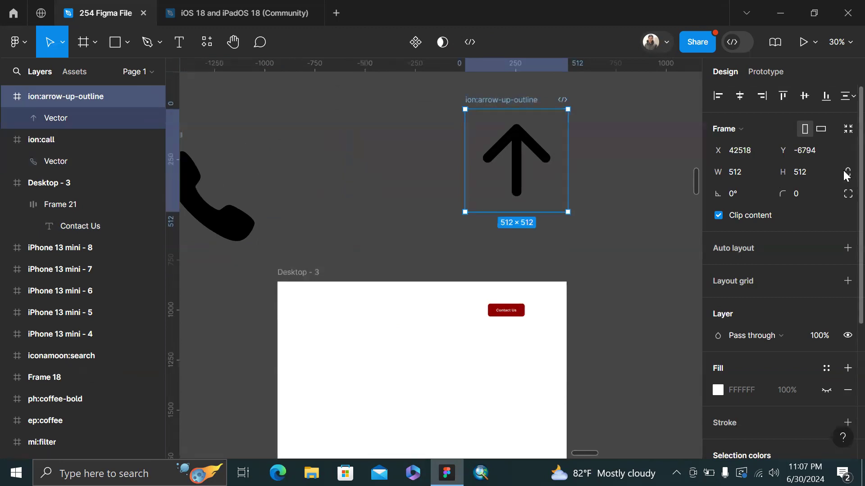
{"action": "left_click", "coordinate": [817, 173]}
{"action": "type", "text": "20"}
{"action": "key", "text": "Return"}
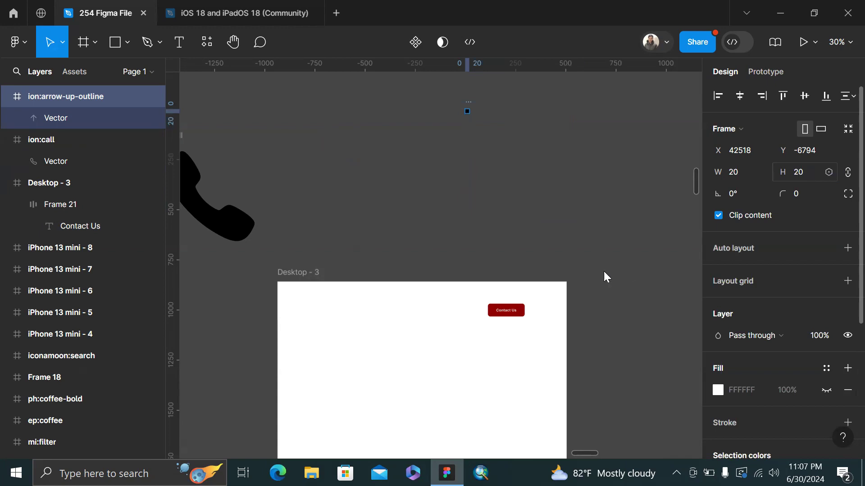
{"action": "key", "text": "Delete"}
{"action": "scroll", "coordinate": [558, 236], "scroll_direction": "up", "scroll_amount": 5}
{"action": "key", "text": "ctrl+v"}
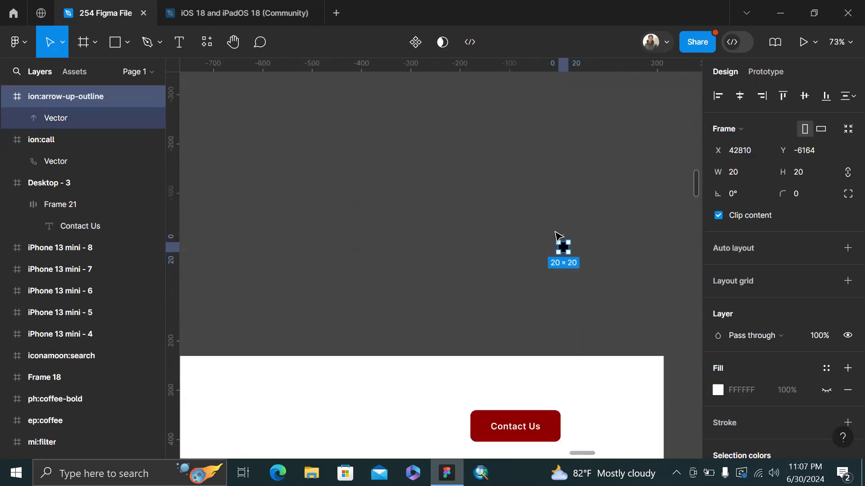
{"action": "key", "text": "Delete"}
{"action": "scroll", "coordinate": [559, 236], "scroll_direction": "down", "scroll_amount": 4}
{"action": "key", "text": "ctrl+z"}
{"action": "key", "text": "ctrl+z"}
{"action": "key", "text": "ctrl+z"}
{"action": "key", "text": "ctrl+z"}
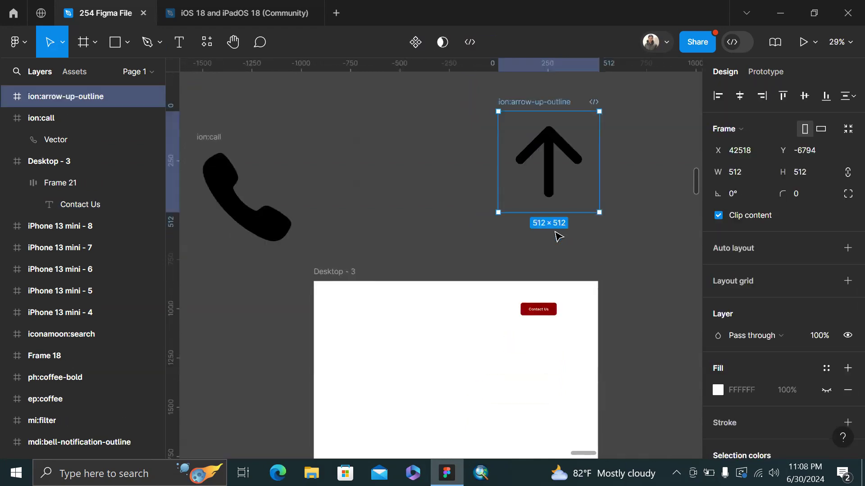
Scale the arrow frame proportionally with the Scale tool (K) down to 20×20
{"action": "key", "text": "k"}
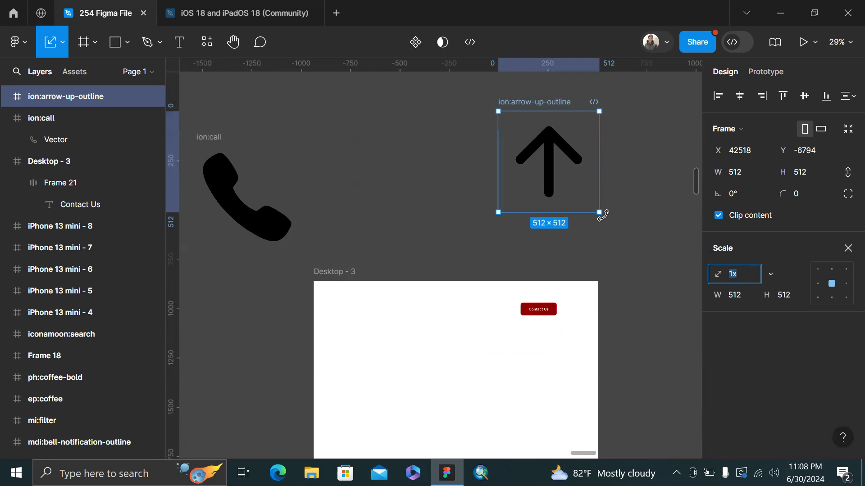
{"action": "left_click_drag", "start_coordinate": [600, 214], "coordinate": [502, 111]}
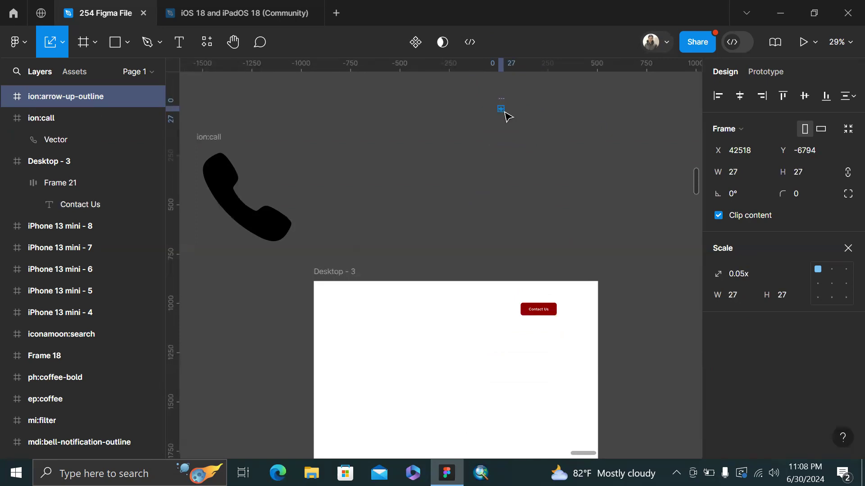
{"action": "scroll", "coordinate": [503, 111], "scroll_direction": "up", "scroll_amount": 15}
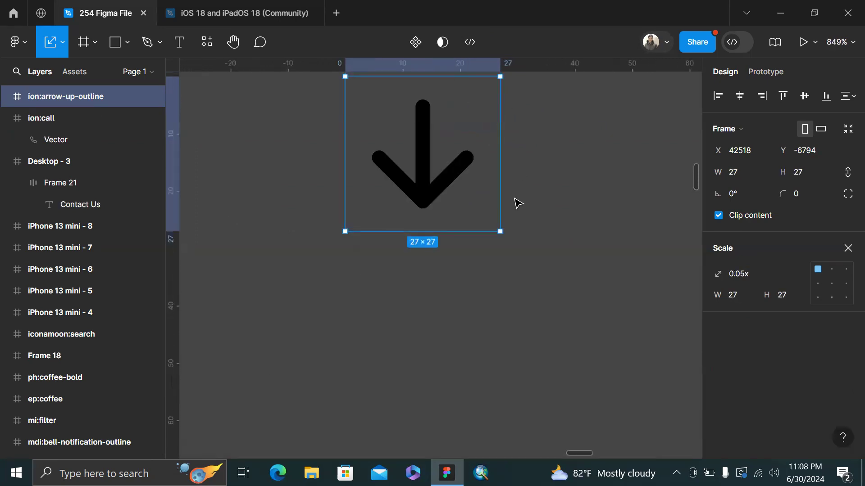
{"action": "key", "text": "ctrl+z"}
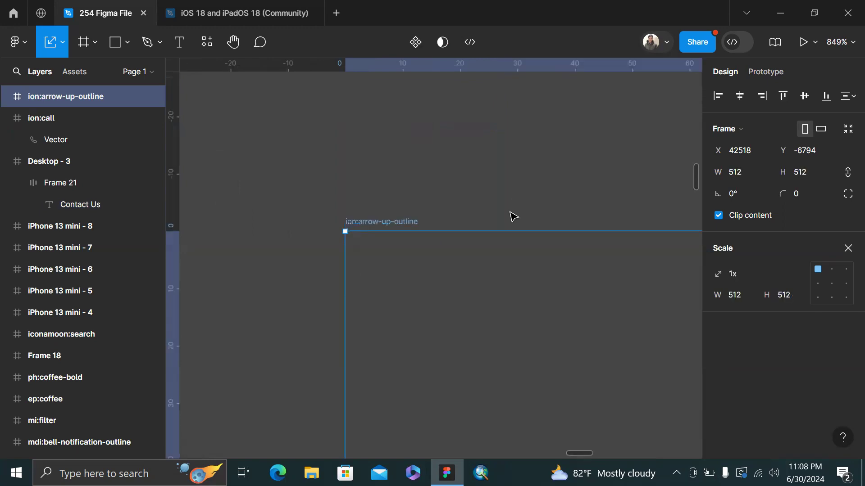
{"action": "scroll", "coordinate": [511, 216], "scroll_direction": "down", "scroll_amount": 2}
{"action": "left_click_drag", "start_coordinate": [388, 227], "coordinate": [518, 350]}
{"action": "scroll", "coordinate": [495, 325], "scroll_direction": "down", "scroll_amount": 6}
{"action": "scroll", "coordinate": [519, 354], "scroll_direction": "down", "scroll_amount": 8}
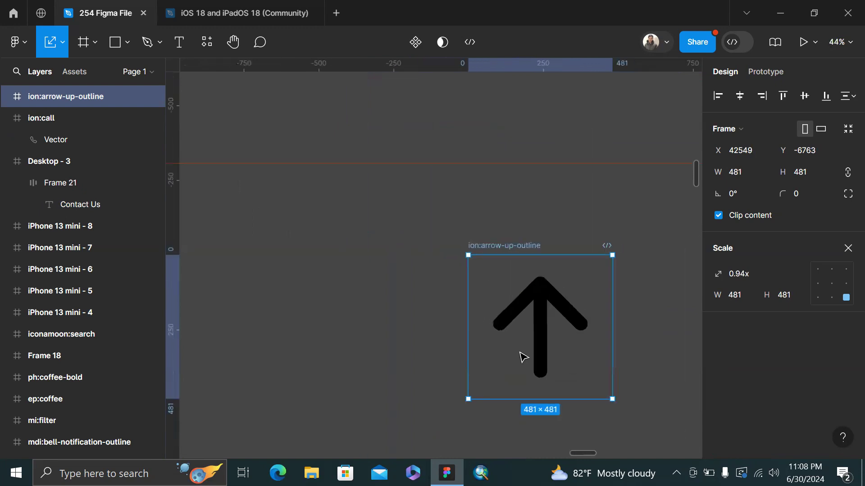
{"action": "left_click_drag", "start_coordinate": [472, 394], "coordinate": [500, 281]}
{"action": "scroll", "coordinate": [592, 269], "scroll_direction": "up", "scroll_amount": 5}
{"action": "scroll", "coordinate": [593, 271], "scroll_direction": "up", "scroll_amount": 4}
{"action": "scroll", "coordinate": [507, 281], "scroll_direction": "up", "scroll_amount": 5}
{"action": "scroll", "coordinate": [500, 280], "scroll_direction": "down", "scroll_amount": 10}
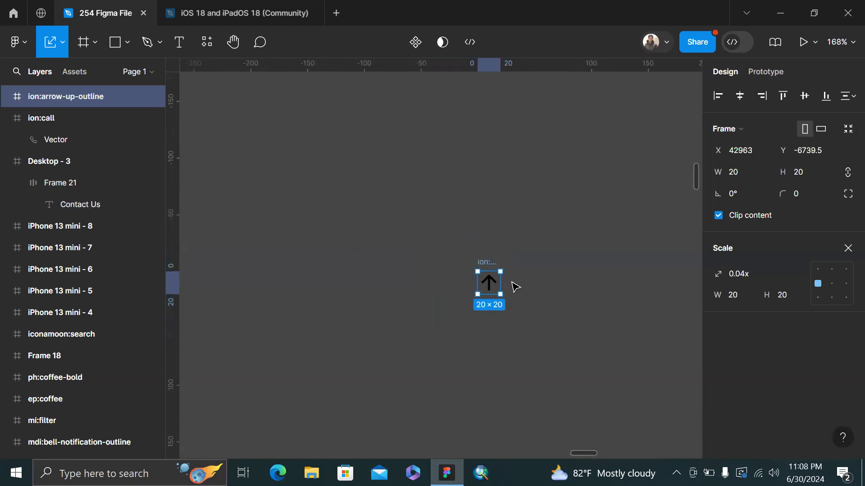
{"action": "key", "text": "v"}
{"action": "scroll", "coordinate": [514, 286], "scroll_direction": "down", "scroll_amount": 3}
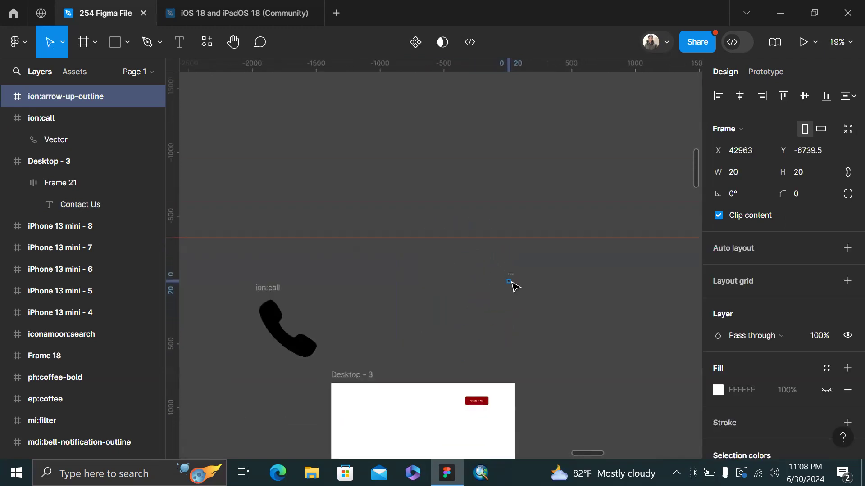
Resize the ion:call phone icon to a height of 20 px, keeping proportions, so it is 20×20
{"action": "left_click", "coordinate": [284, 292]}
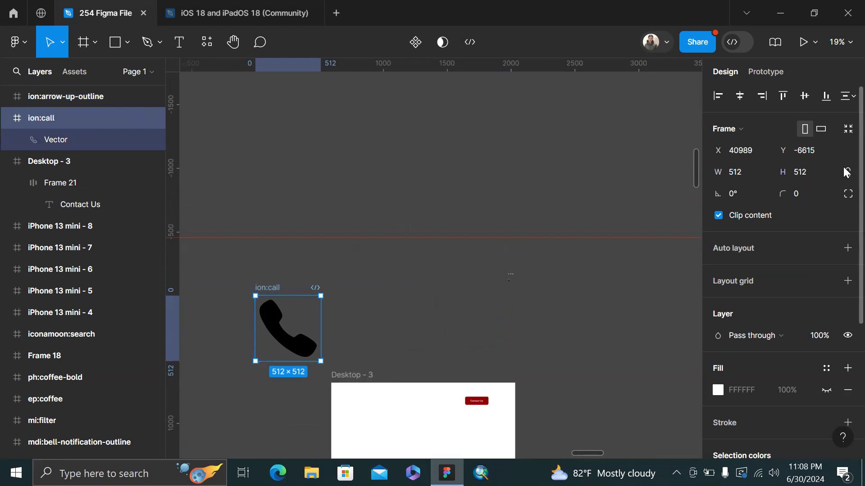
{"action": "left_click", "coordinate": [826, 172]}
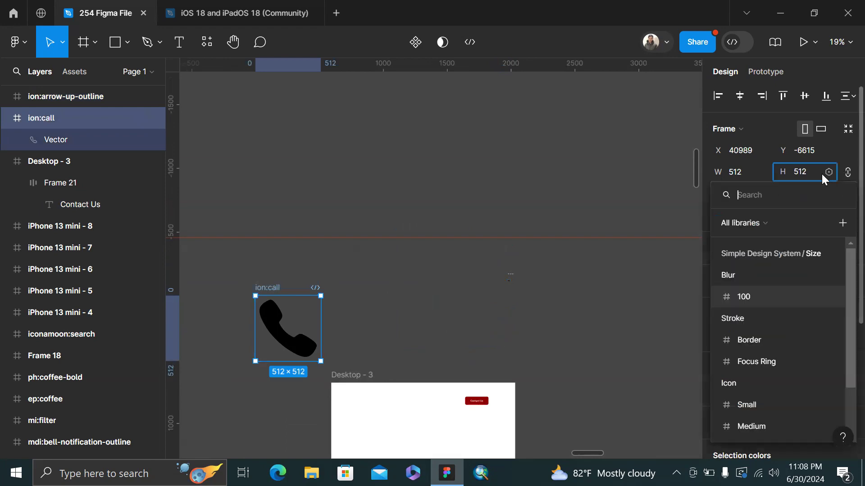
{"action": "left_click", "coordinate": [814, 172]}
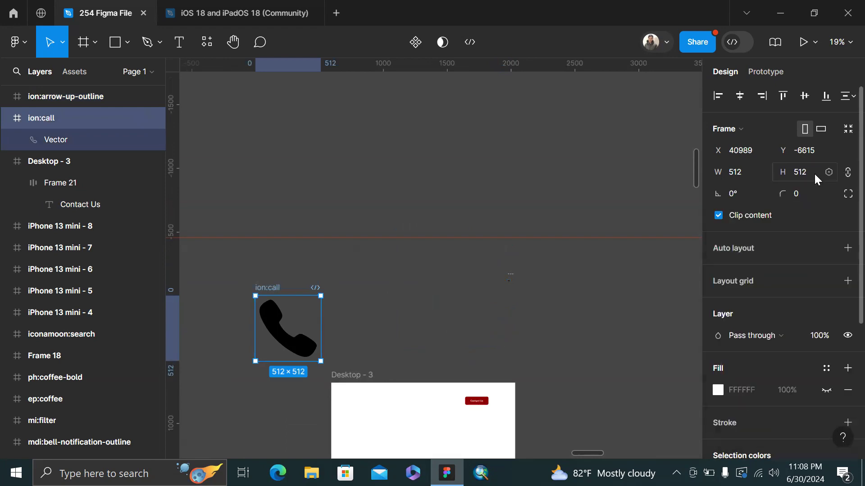
{"action": "type", "text": "20"}
{"action": "key", "text": "Return"}
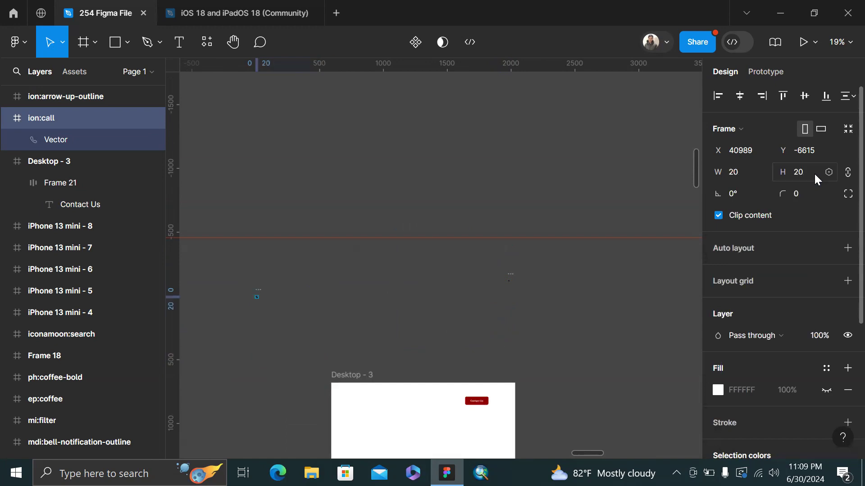
Move the 20×20 phone icon over next to the small arrow icon
{"action": "scroll", "coordinate": [445, 275], "scroll_direction": "up", "scroll_amount": 3}
{"action": "scroll", "coordinate": [445, 277], "scroll_direction": "left", "scroll_amount": 4}
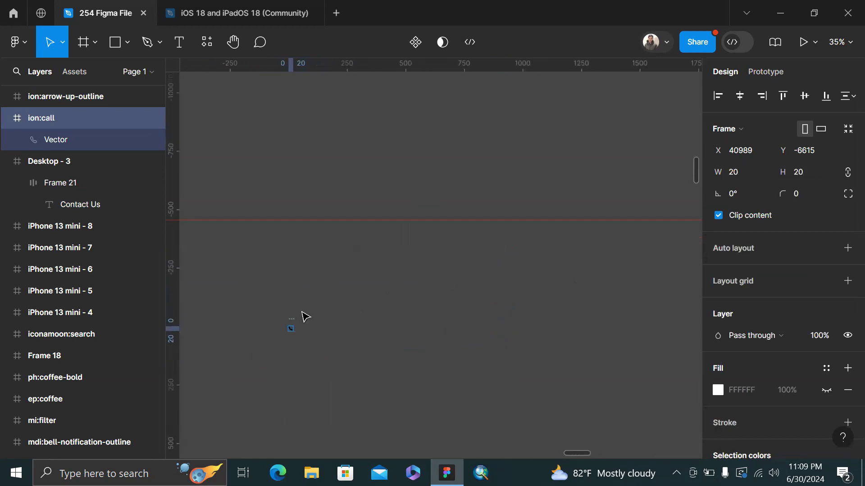
{"action": "left_click_drag", "start_coordinate": [292, 318], "coordinate": [647, 263]}
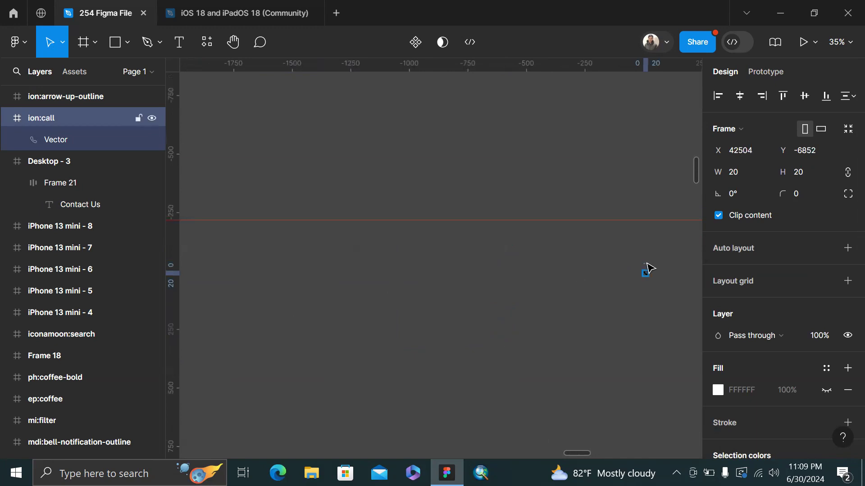
{"action": "scroll", "coordinate": [647, 263], "scroll_direction": "up", "scroll_amount": 3}
{"action": "scroll", "coordinate": [646, 263], "scroll_direction": "right", "scroll_amount": 5}
{"action": "scroll", "coordinate": [388, 272], "scroll_direction": "up", "scroll_amount": 3}
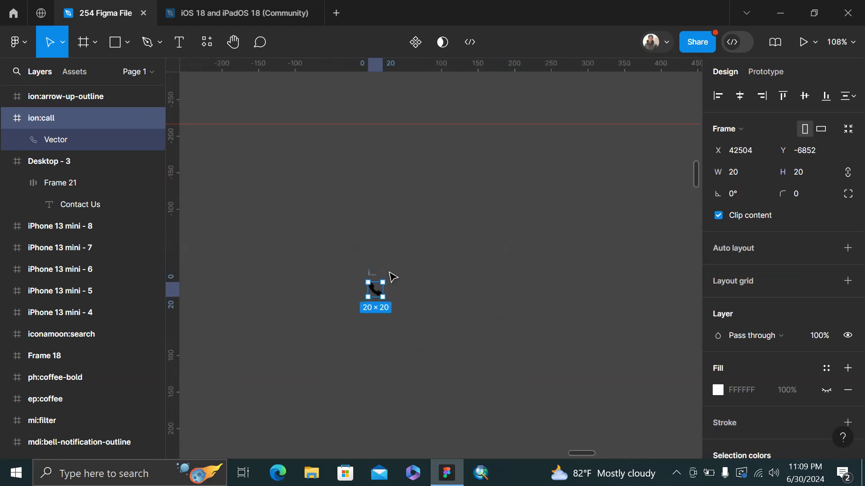
{"action": "left_click_drag", "start_coordinate": [375, 277], "coordinate": [442, 409]}
Align the phone and arrow icons by vertical centres with 12 px horizontal spacing between them
{"action": "scroll", "coordinate": [448, 399], "scroll_direction": "down", "scroll_amount": 3}
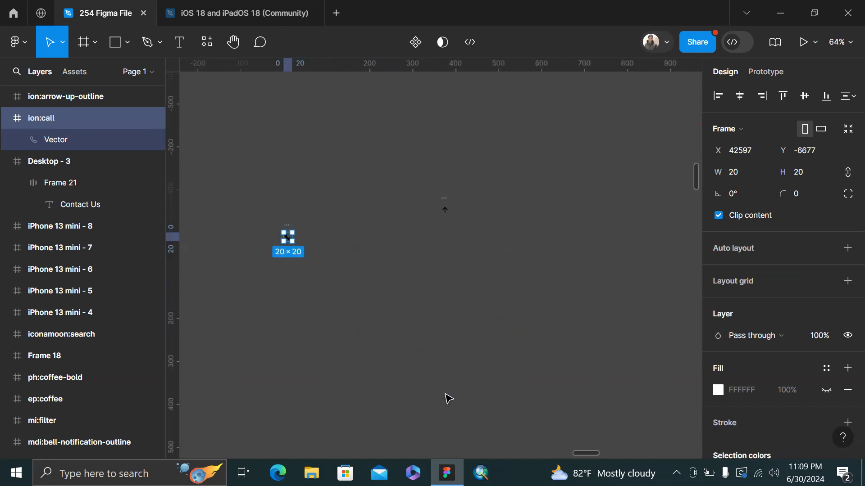
{"action": "left_click", "coordinate": [446, 207]}
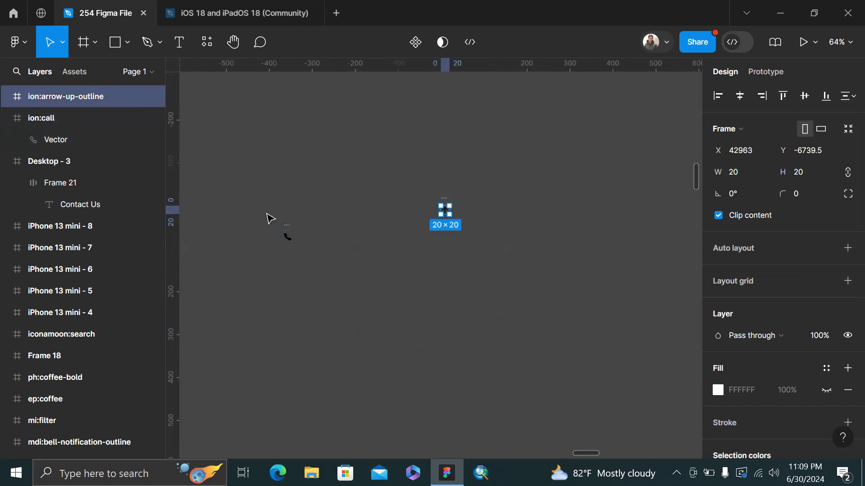
{"action": "left_click", "coordinate": [287, 235]}
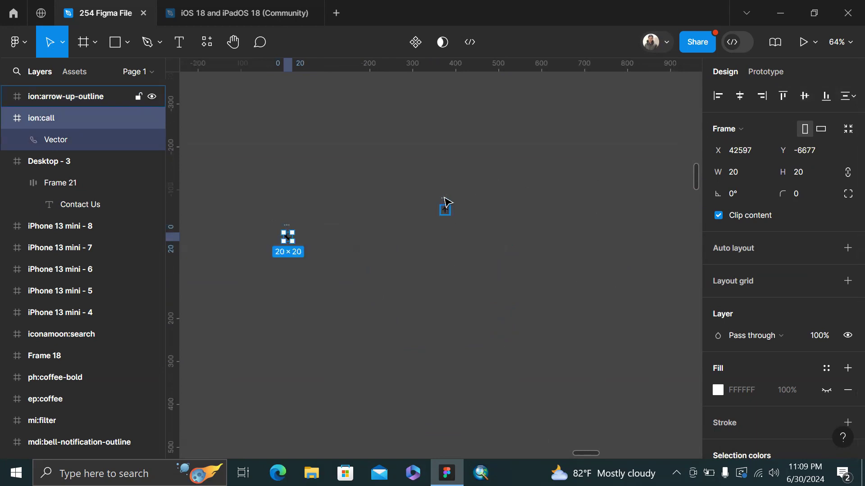
{"action": "left_click", "coordinate": [444, 200], "text": "shift"}
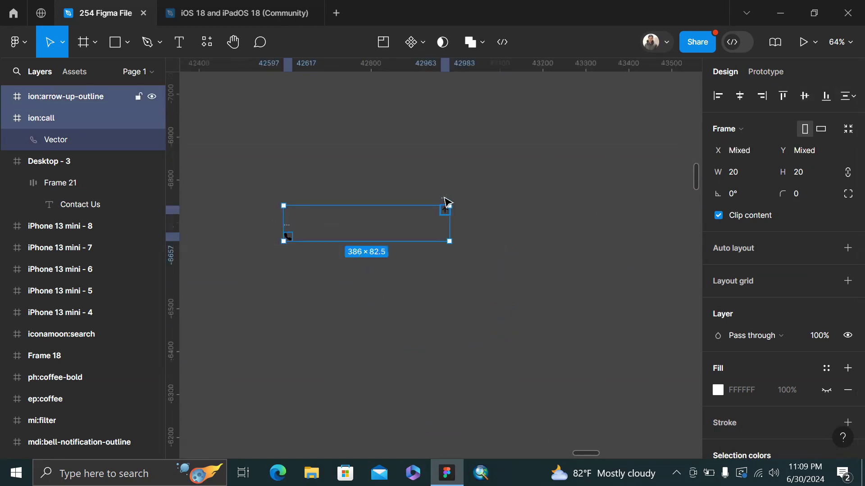
{"action": "left_click", "coordinate": [801, 92]}
{"action": "left_click", "coordinate": [758, 236]}
{"action": "type", "text": "12"}
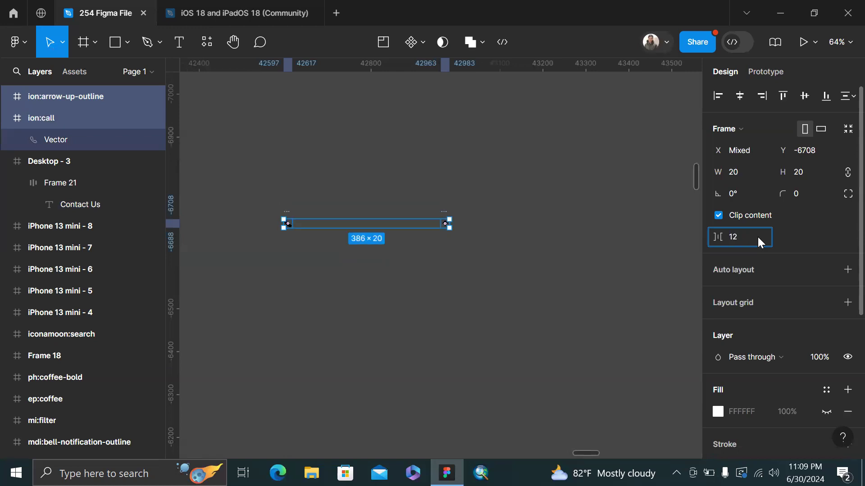
{"action": "key", "text": "Return"}
{"action": "key", "text": "Escape"}
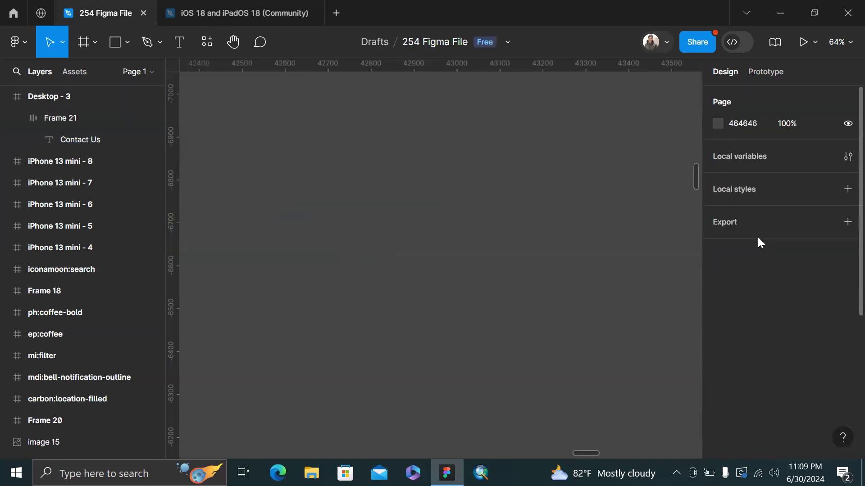
Select the Desktop - 3 frame and undo a stray duplicate and paste
{"action": "scroll", "coordinate": [521, 280], "scroll_direction": "down", "scroll_amount": 5}
{"action": "scroll", "coordinate": [437, 348], "scroll_direction": "up", "scroll_amount": 5}
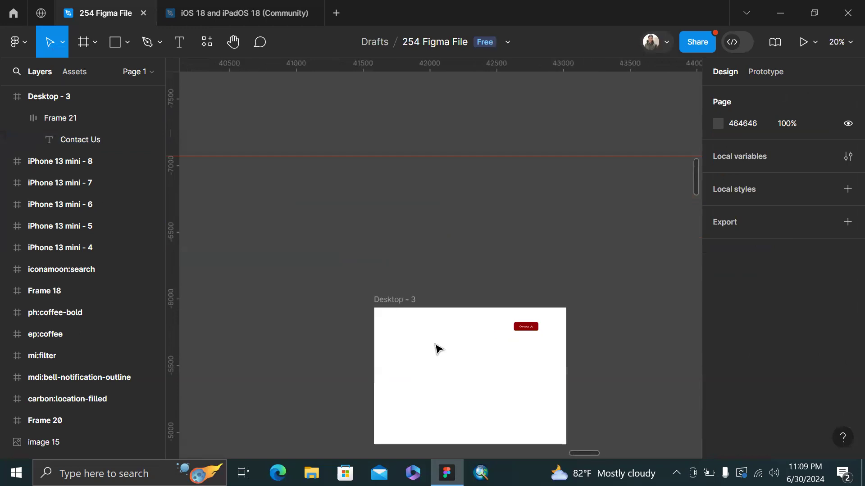
{"action": "left_click", "coordinate": [437, 349]}
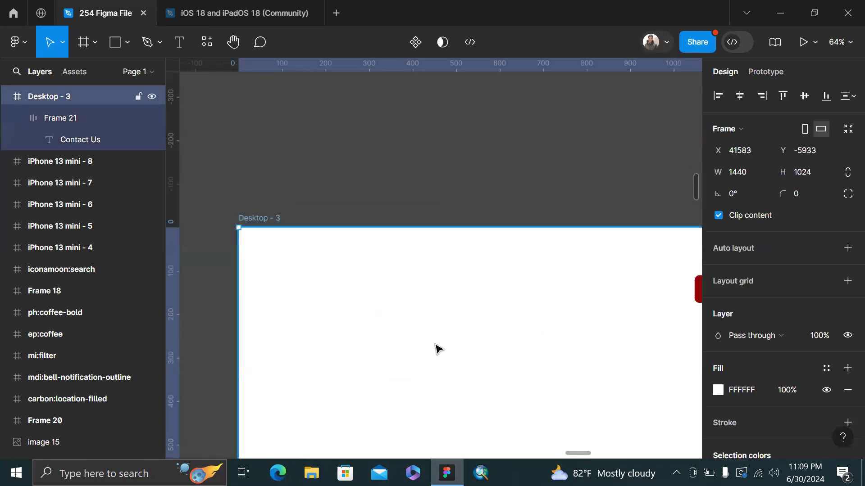
{"action": "key", "text": "ctrl+d"}
{"action": "key", "text": "ctrl+z"}
{"action": "scroll", "coordinate": [436, 346], "scroll_direction": "down", "scroll_amount": 2}
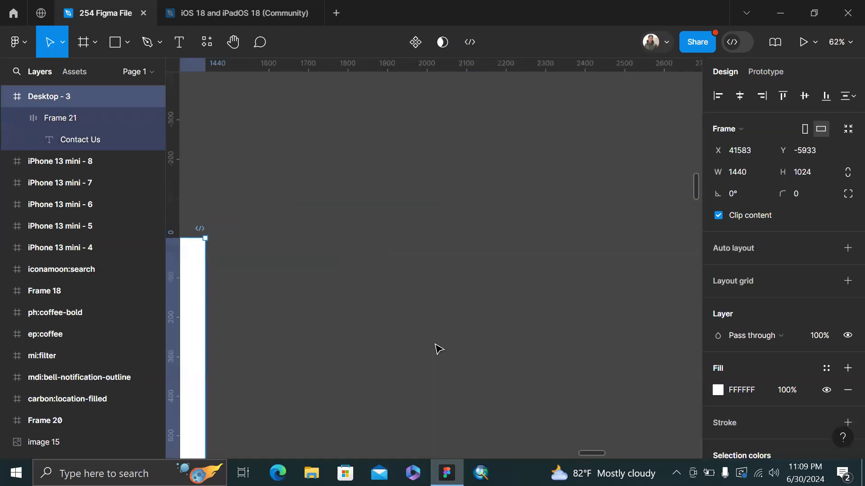
{"action": "left_click", "coordinate": [435, 346]}
{"action": "scroll", "coordinate": [437, 349], "scroll_direction": "down", "scroll_amount": 3}
{"action": "key", "text": "ctrl+v"}
{"action": "key", "text": "ctrl+z"}
Paste the two icons into Desktop - 3 and move them up beside Contact Us
{"action": "left_click", "coordinate": [308, 357]}
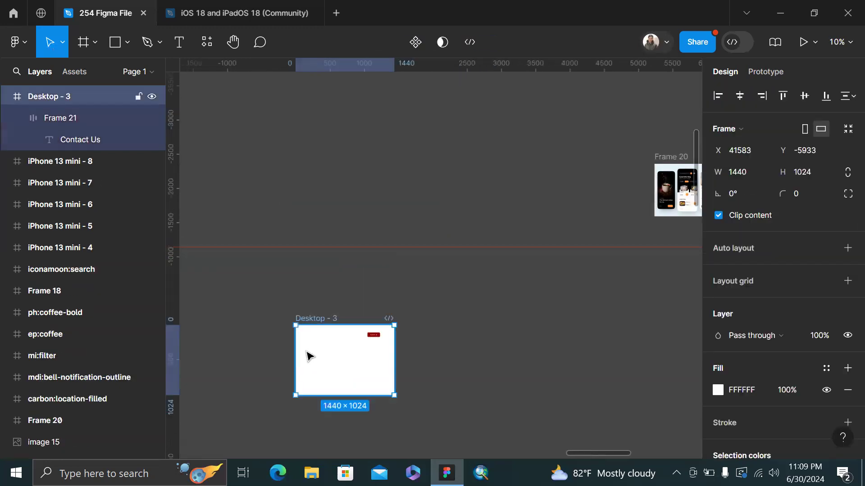
{"action": "scroll", "coordinate": [308, 356], "scroll_direction": "up", "scroll_amount": 5}
{"action": "key", "text": "ctrl+v"}
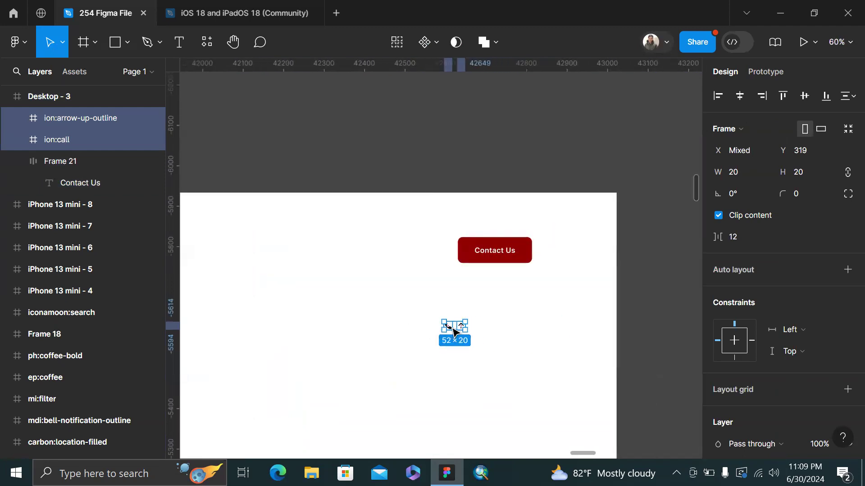
{"action": "scroll", "coordinate": [453, 327], "scroll_direction": "up", "scroll_amount": 3}
{"action": "left_click_drag", "start_coordinate": [456, 329], "coordinate": [222, 159]}
{"action": "left_click", "coordinate": [326, 129]}
Drag both phone and arrow icons out of Desktop - 3 onto the canvas as top-level frames
{"action": "scroll", "coordinate": [289, 151], "scroll_direction": "left", "scroll_amount": 1}
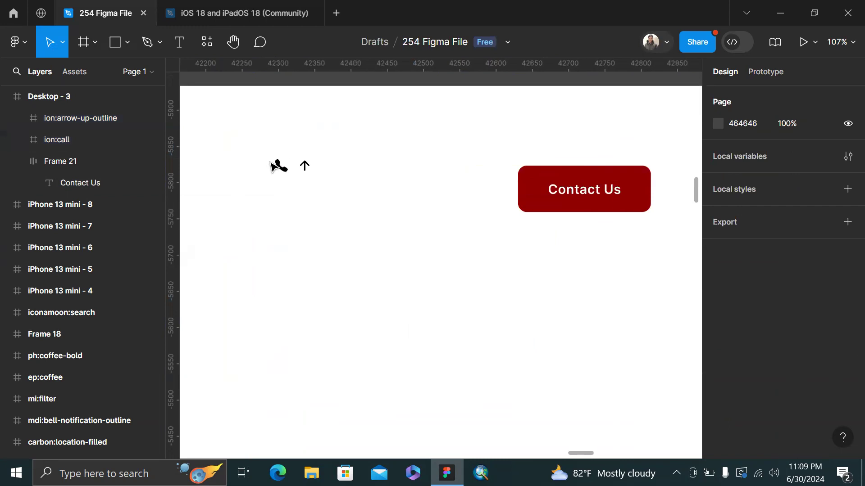
{"action": "scroll", "coordinate": [272, 165], "scroll_direction": "up", "scroll_amount": 3}
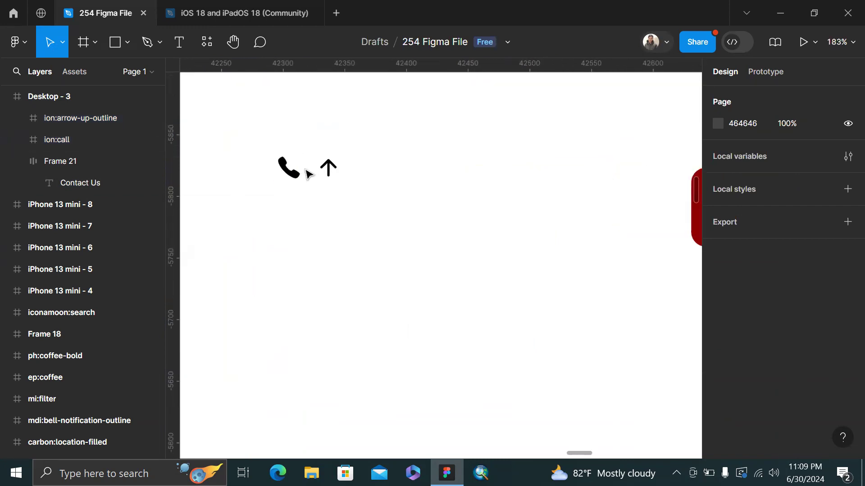
{"action": "scroll", "coordinate": [283, 167], "scroll_direction": "down", "scroll_amount": 5}
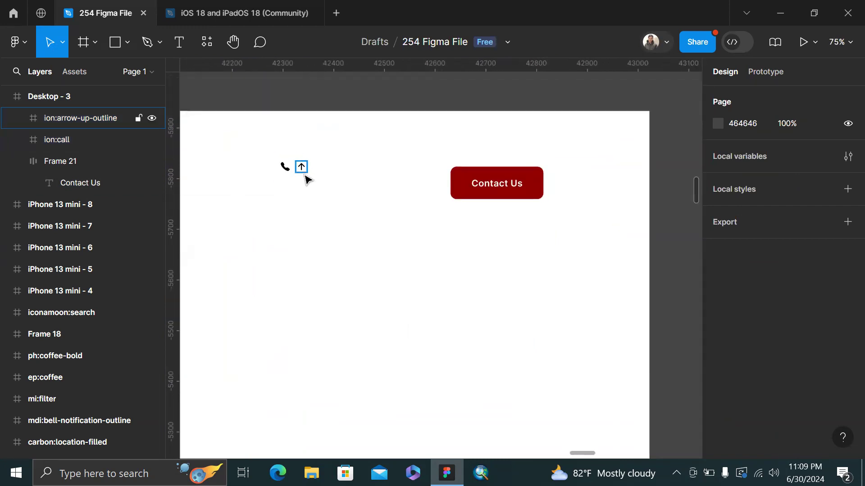
{"action": "left_click", "coordinate": [305, 177]}
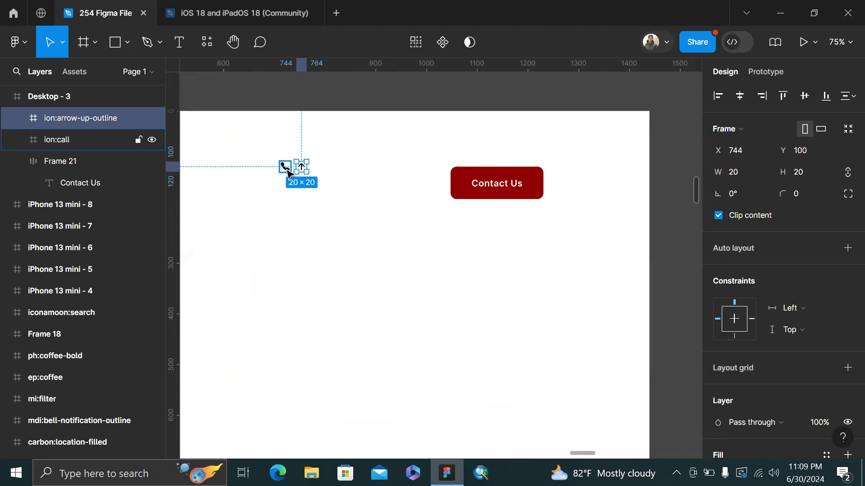
{"action": "left_click", "coordinate": [284, 167], "text": "shift"}
{"action": "scroll", "coordinate": [284, 167], "scroll_direction": "down", "scroll_amount": 2}
{"action": "left_click_drag", "start_coordinate": [288, 167], "coordinate": [329, 96]}
{"action": "scroll", "coordinate": [329, 93], "scroll_direction": "up", "scroll_amount": 5}
{"action": "left_click", "coordinate": [367, 141]}
{"action": "scroll", "coordinate": [363, 137], "scroll_direction": "up", "scroll_amount": 2}
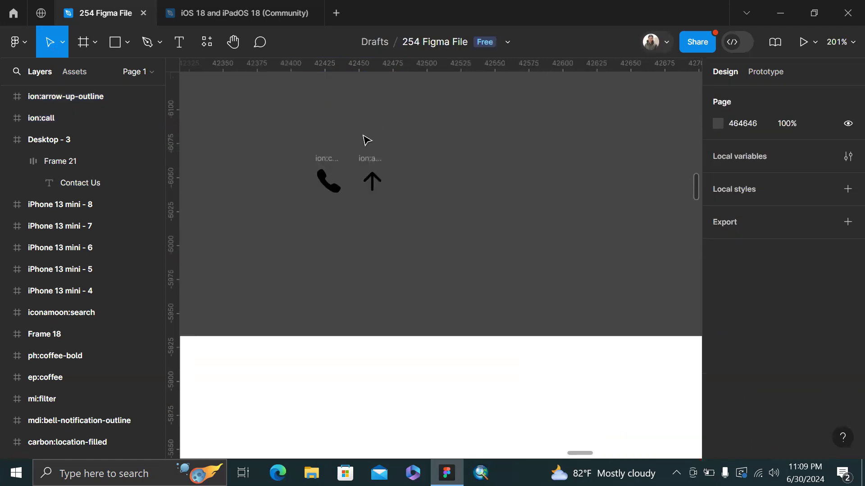
{"action": "scroll", "coordinate": [363, 137], "scroll_direction": "up", "scroll_amount": 3}
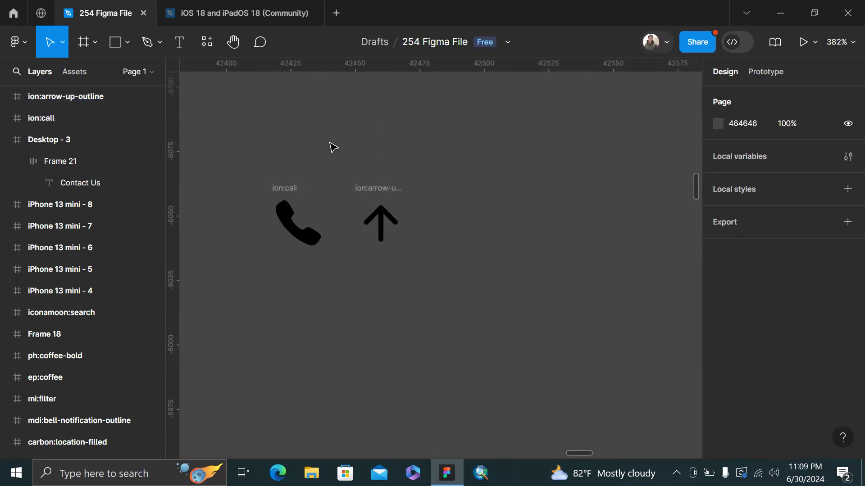
{"action": "scroll", "coordinate": [332, 147], "scroll_direction": "down", "scroll_amount": 5}
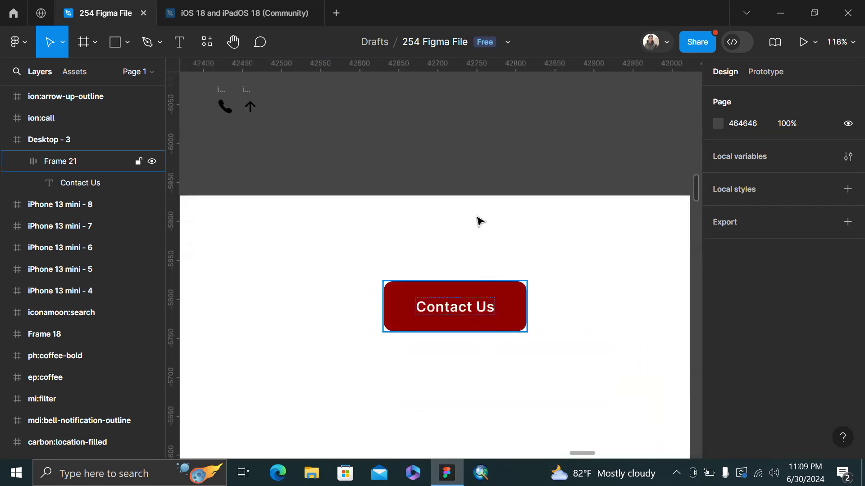
{"action": "scroll", "coordinate": [451, 146], "scroll_direction": "up", "scroll_amount": 2}
{"action": "scroll", "coordinate": [451, 146], "scroll_direction": "up", "scroll_amount": 1}
{"action": "scroll", "coordinate": [452, 146], "scroll_direction": "left", "scroll_amount": 1}
{"action": "scroll", "coordinate": [338, 146], "scroll_direction": "up", "scroll_amount": 2}
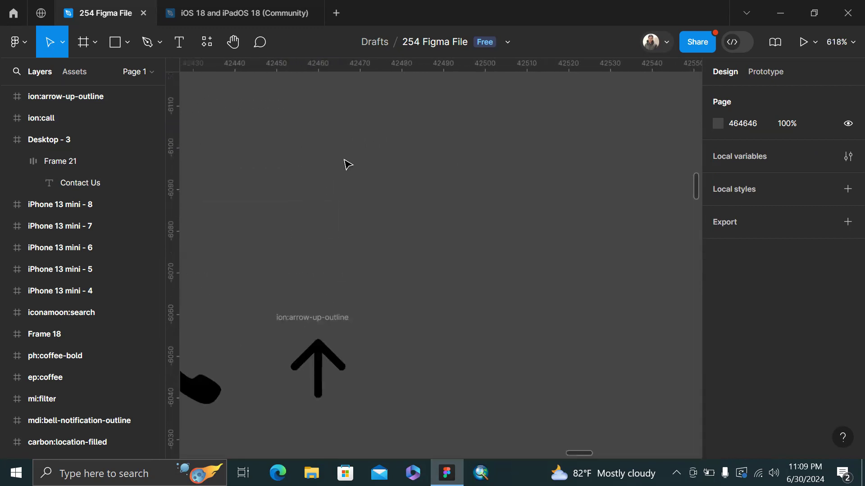
{"action": "scroll", "coordinate": [346, 184], "scroll_direction": "left", "scroll_amount": 4}
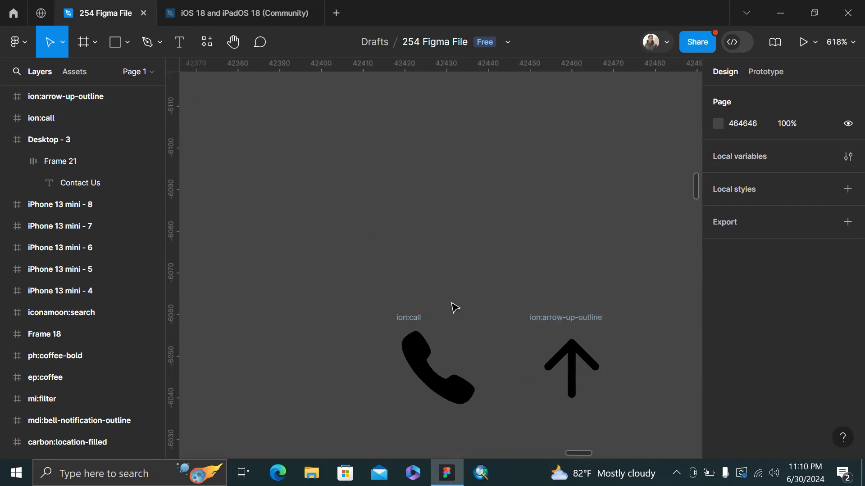
{"action": "scroll", "coordinate": [509, 299], "scroll_direction": "down", "scroll_amount": 6}
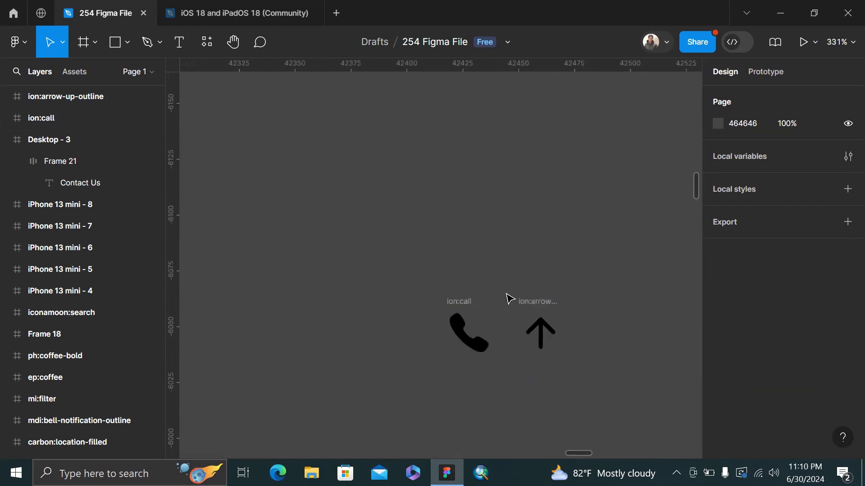
{"action": "scroll", "coordinate": [505, 266], "scroll_direction": "down", "scroll_amount": 1}
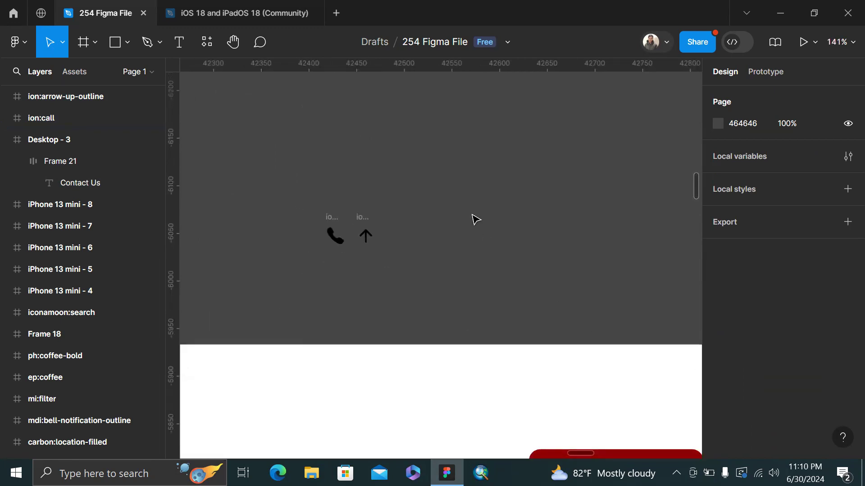
{"action": "scroll", "coordinate": [283, 168], "scroll_direction": "up", "scroll_amount": 5}
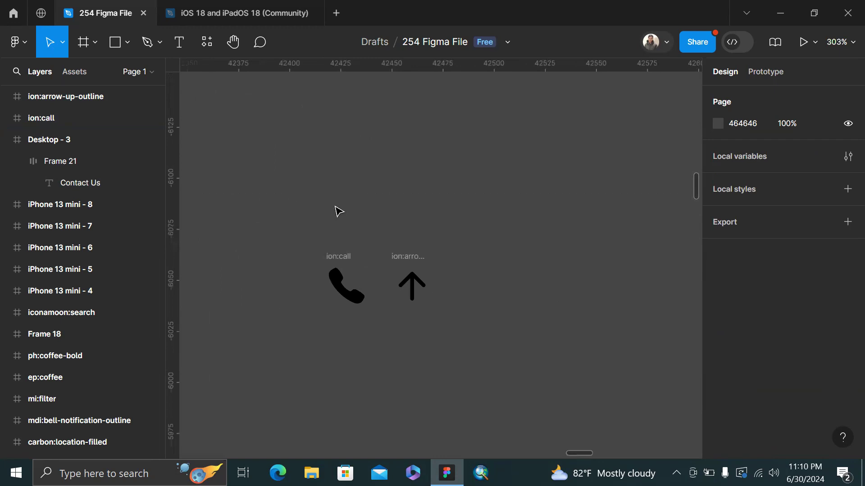
Rename the phone frame to Icon/1 and the arrow frame to Icon/2
{"action": "left_click", "coordinate": [348, 255]}
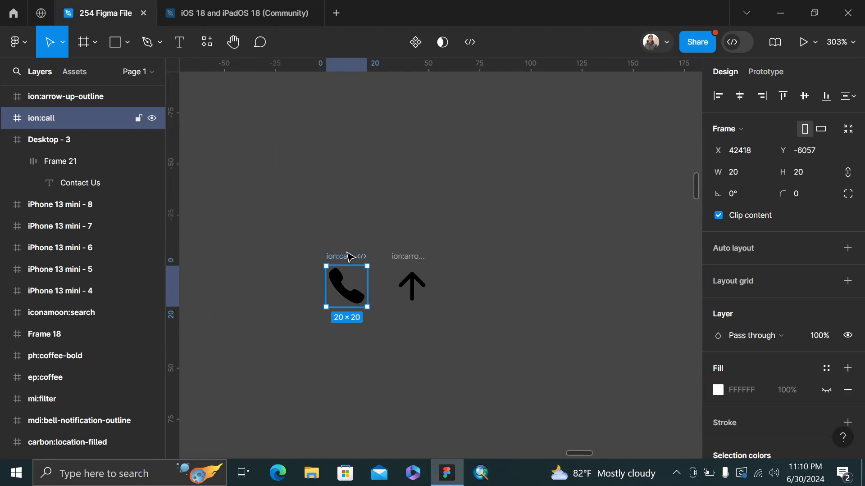
{"action": "double_click", "coordinate": [349, 256]}
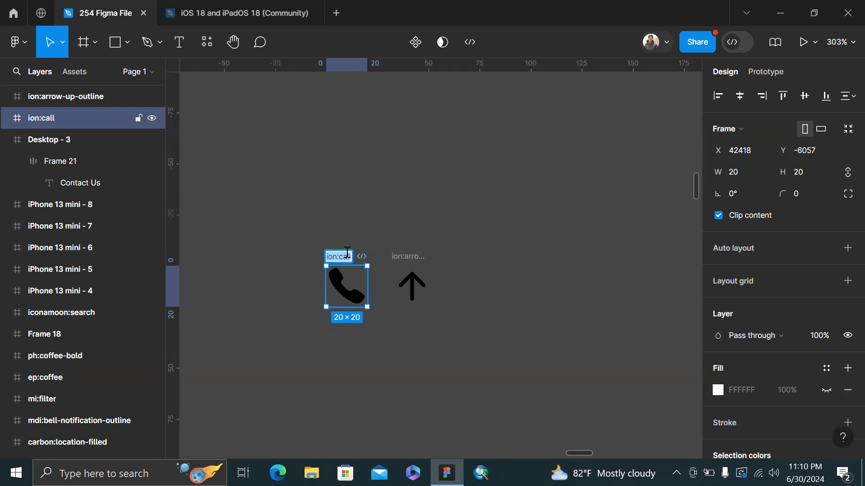
{"action": "type", "text": "Icon/1"}
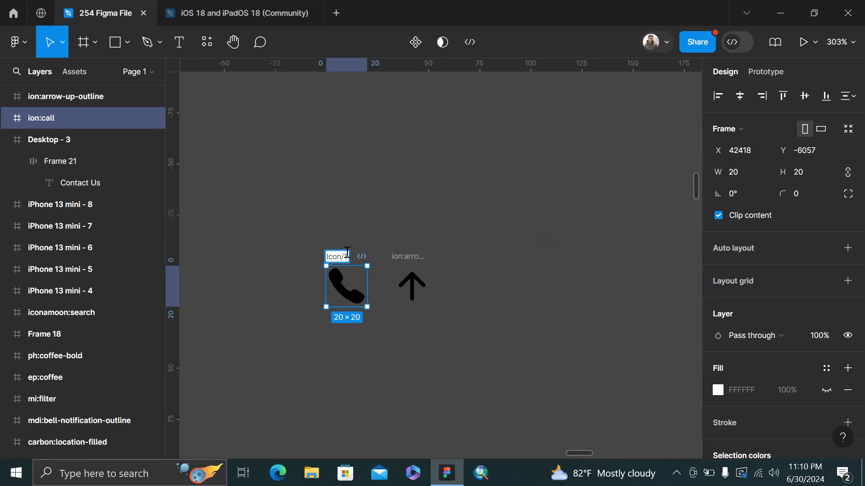
{"action": "key", "text": "Return"}
{"action": "scroll", "coordinate": [332, 251], "scroll_direction": "up", "scroll_amount": 6}
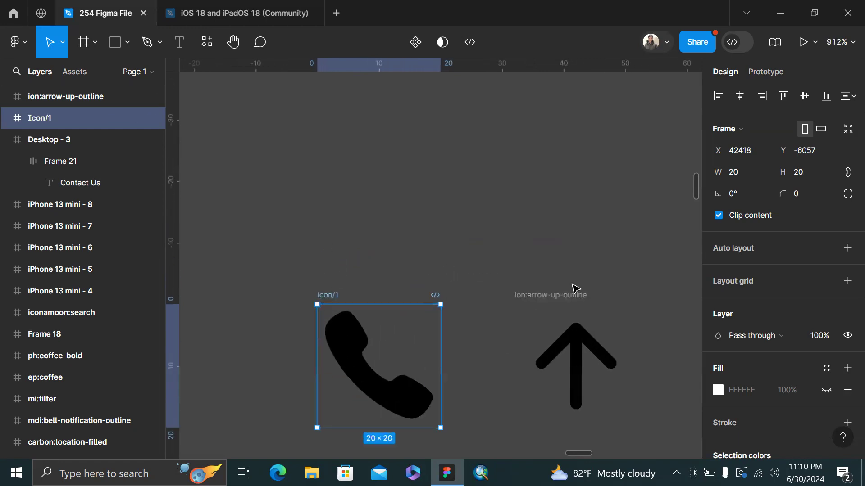
{"action": "double_click", "coordinate": [560, 295]}
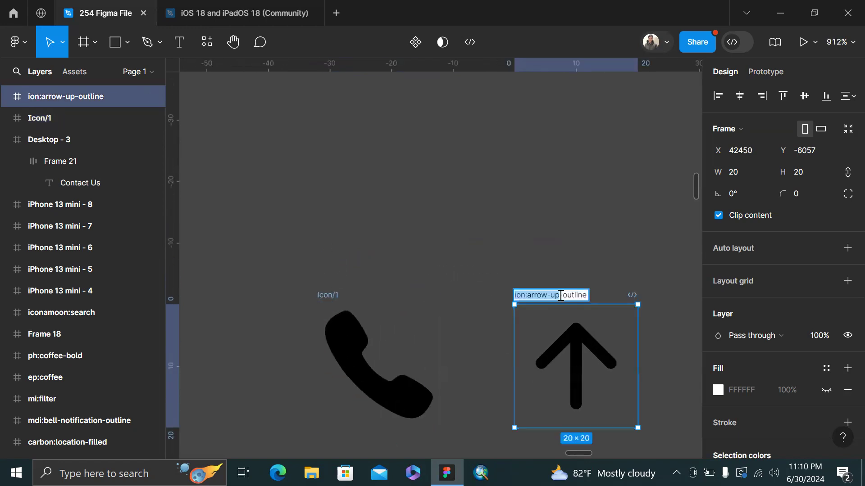
{"action": "key", "text": "BackSpace"}
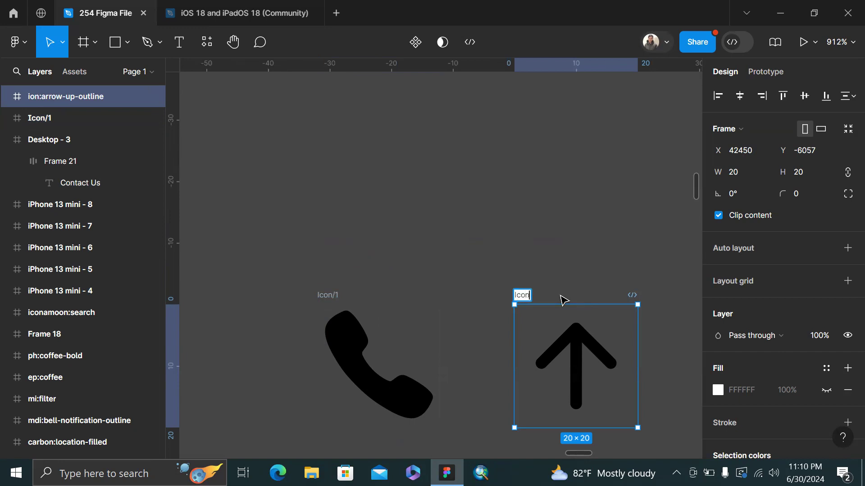
{"action": "key", "text": "Return"}
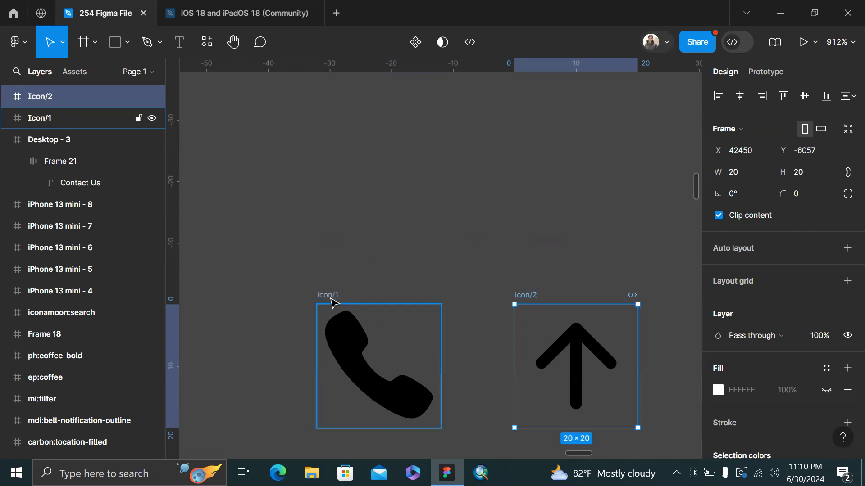
Duplicate the arrow icon to its right and rename the copy icon/2
{"action": "scroll", "coordinate": [353, 297], "scroll_direction": "down", "scroll_amount": 5}
{"action": "scroll", "coordinate": [362, 302], "scroll_direction": "right", "scroll_amount": 1}
{"action": "left_click_drag", "start_coordinate": [378, 323], "coordinate": [455, 335], "text": "alt"}
{"action": "scroll", "coordinate": [442, 283], "scroll_direction": "up", "scroll_amount": 5}
{"action": "double_click", "coordinate": [418, 322]}
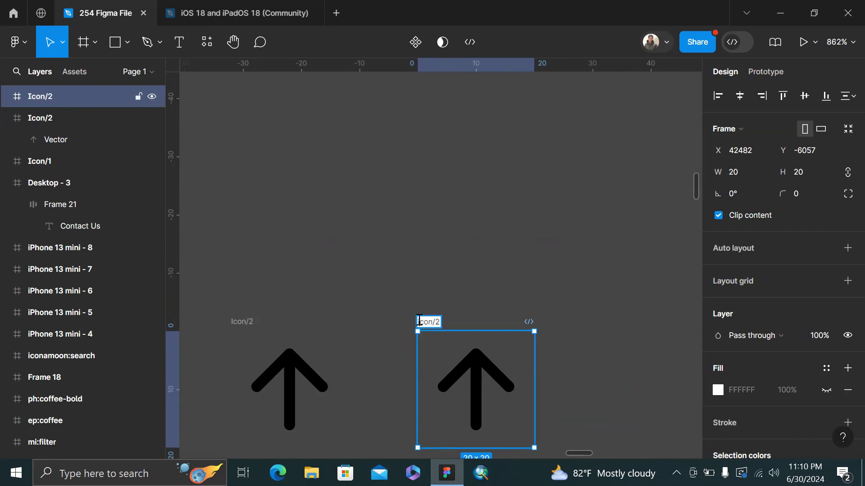
{"action": "left_click", "coordinate": [502, 274]}
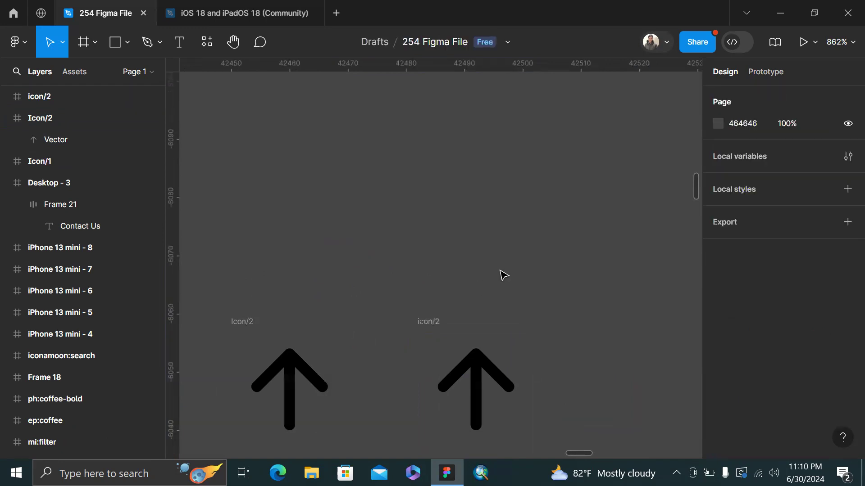
{"action": "scroll", "coordinate": [503, 275], "scroll_direction": "down", "scroll_amount": 5}
Make Icon/1, Icon/2 and icon/2 components with Ctrl+Alt+K and view them in the local components list
{"action": "left_click", "coordinate": [296, 289]}
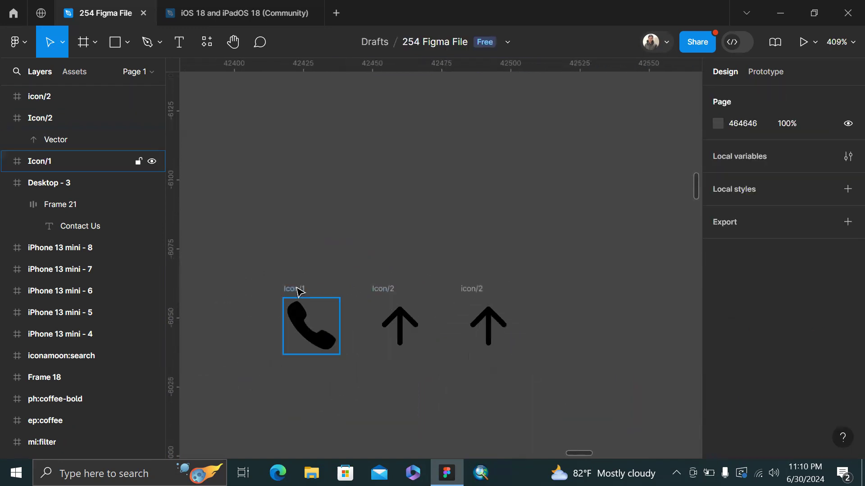
{"action": "left_click", "coordinate": [296, 291]}
{"action": "key", "text": "ctrl+alt+k"}
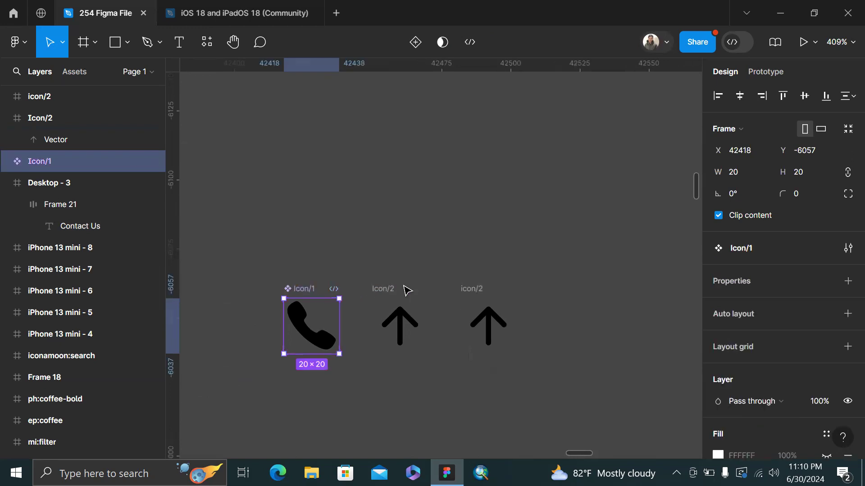
{"action": "left_click", "coordinate": [383, 288]}
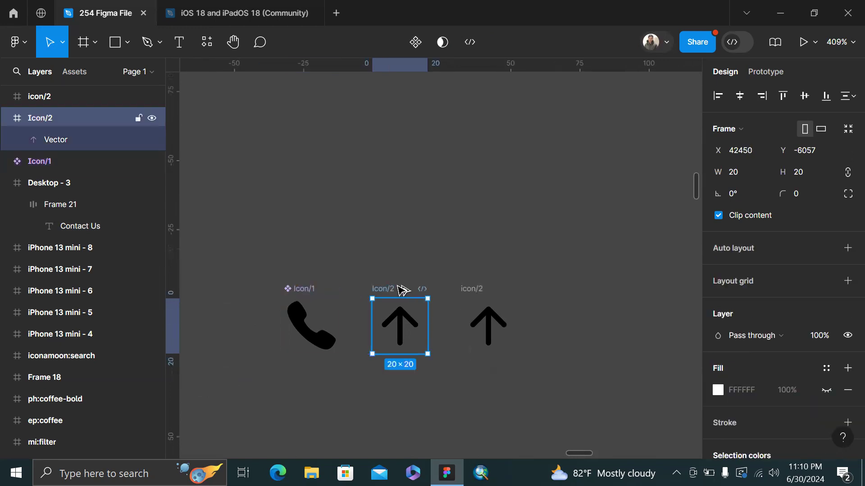
{"action": "key", "text": "ctrl+alt+k"}
{"action": "left_click", "coordinate": [485, 293]}
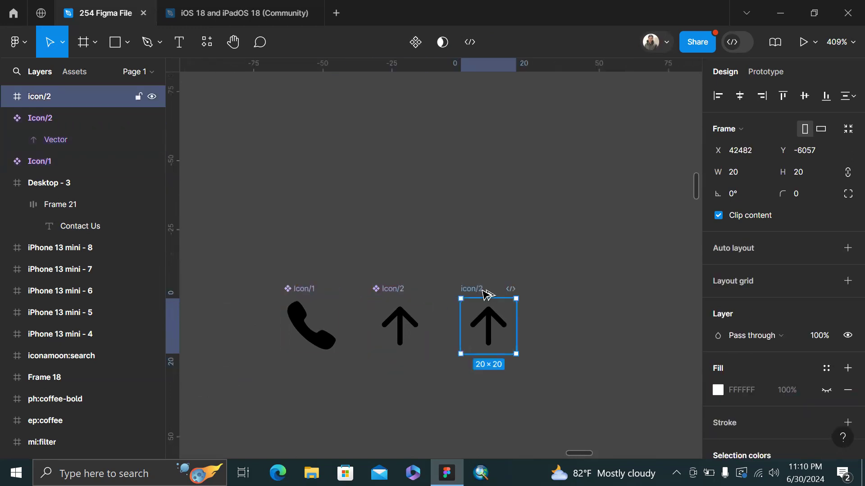
{"action": "key", "text": "ctrl+alt+k"}
{"action": "left_click", "coordinate": [553, 255]}
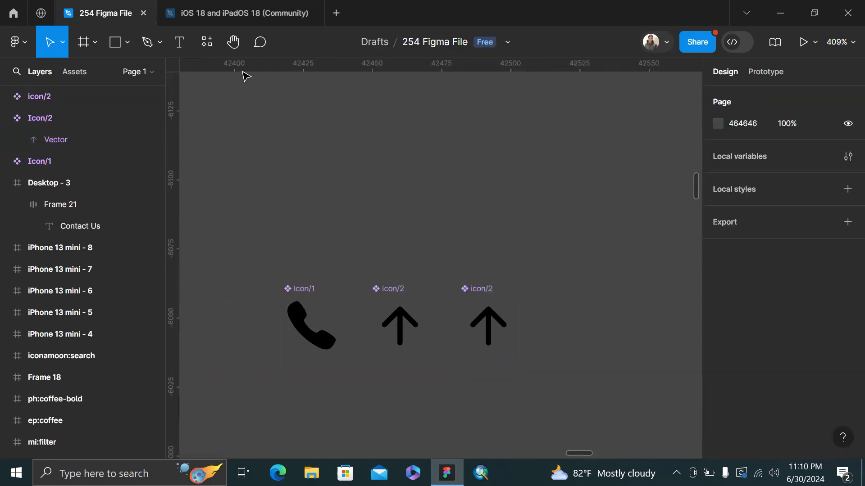
{"action": "left_click", "coordinate": [83, 78]}
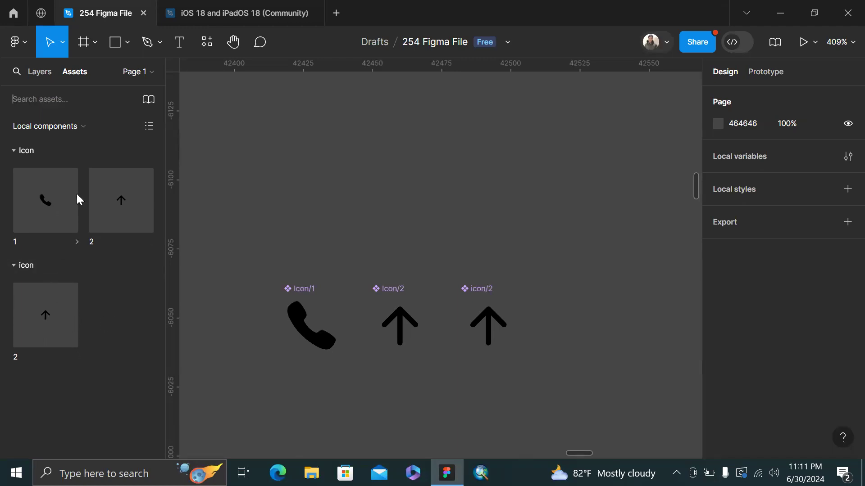
Place the Icon/1 phone icon from Assets inside the Contact Us button
{"action": "left_click", "coordinate": [15, 152]}
{"action": "left_click", "coordinate": [16, 153]}
{"action": "left_click", "coordinate": [17, 153]}
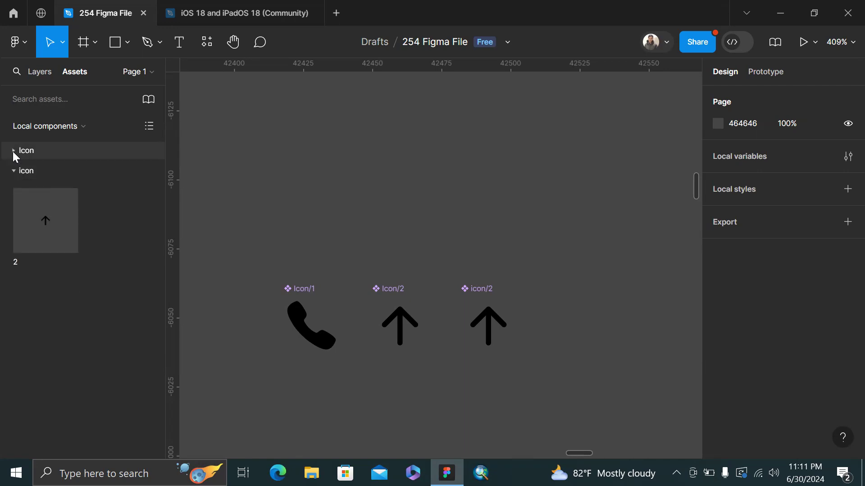
{"action": "left_click", "coordinate": [13, 151]}
{"action": "left_click", "coordinate": [16, 272]}
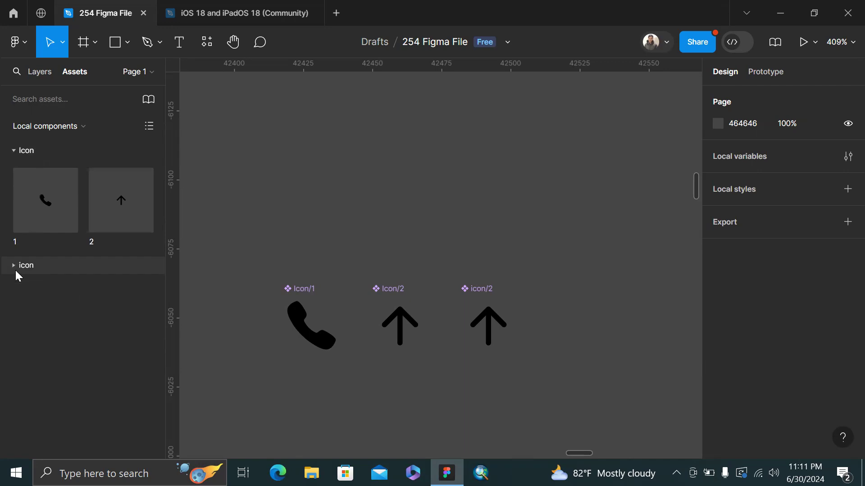
{"action": "left_click", "coordinate": [16, 272]}
{"action": "scroll", "coordinate": [536, 250], "scroll_direction": "up", "scroll_amount": 2}
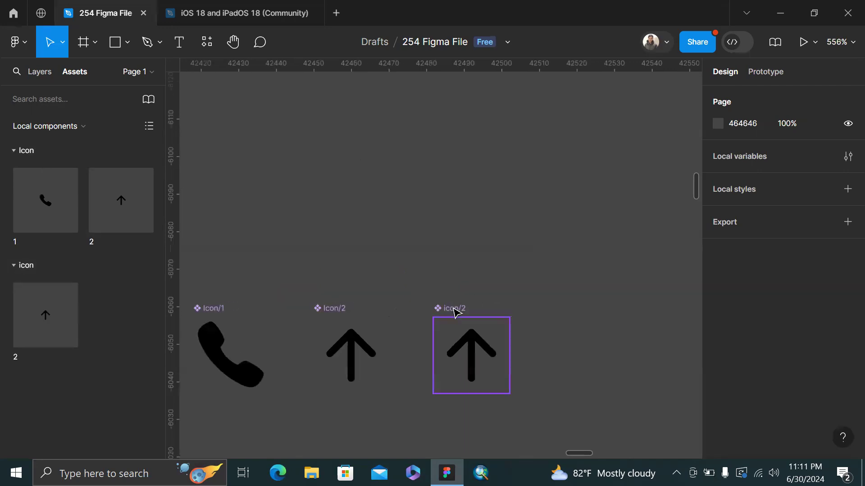
{"action": "scroll", "coordinate": [508, 226], "scroll_direction": "down", "scroll_amount": 5}
{"action": "scroll", "coordinate": [508, 226], "scroll_direction": "down", "scroll_amount": 8}
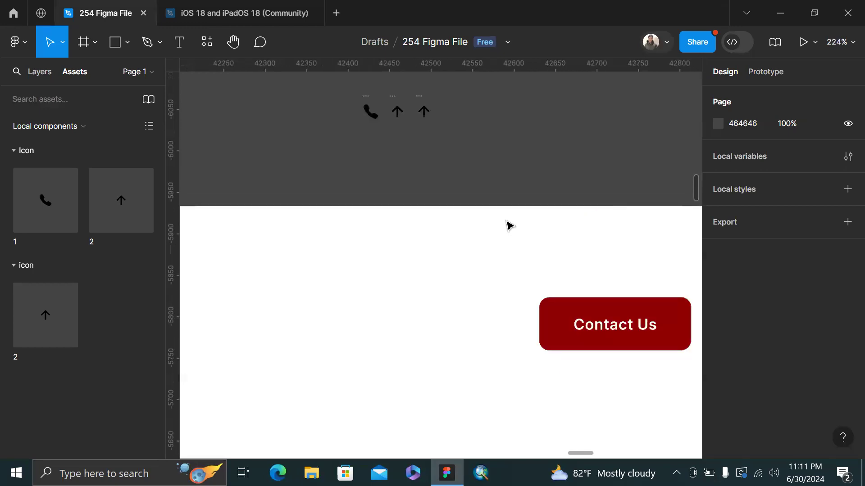
{"action": "scroll", "coordinate": [456, 166], "scroll_direction": "up", "scroll_amount": 2}
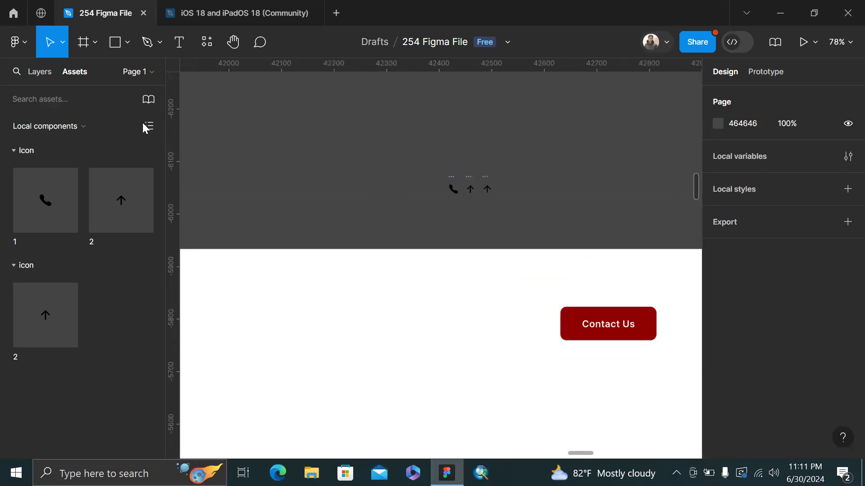
{"action": "left_click_drag", "start_coordinate": [69, 199], "coordinate": [583, 310]}
Recolour the three icon components white (FFFFFF) through Selection colors
{"action": "scroll", "coordinate": [584, 313], "scroll_direction": "right", "scroll_amount": 3}
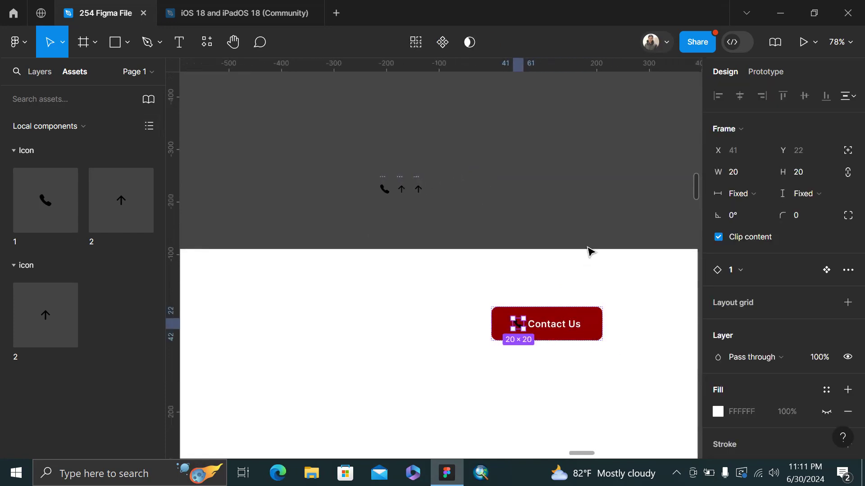
{"action": "left_click", "coordinate": [364, 148]}
{"action": "left_click_drag", "start_coordinate": [358, 155], "coordinate": [517, 236]}
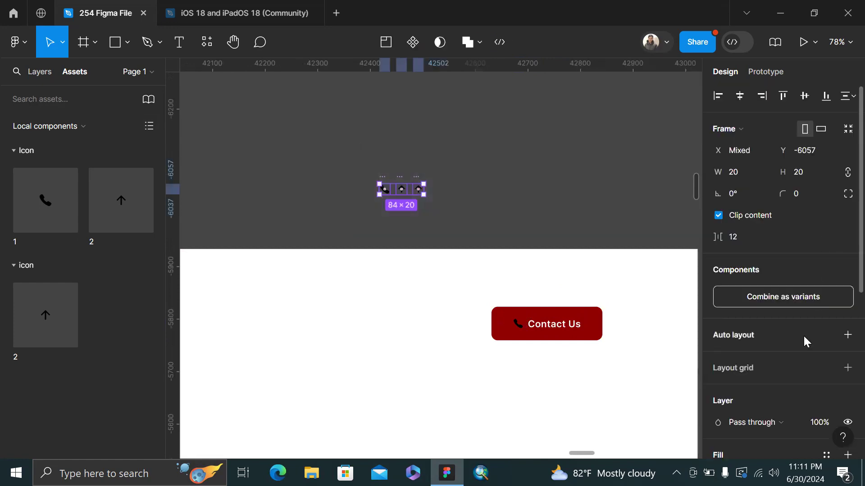
{"action": "scroll", "coordinate": [803, 334], "scroll_direction": "down", "scroll_amount": 5}
{"action": "left_click", "coordinate": [717, 269]}
{"action": "left_click_drag", "start_coordinate": [609, 141], "coordinate": [498, 97]}
{"action": "left_click", "coordinate": [501, 127]}
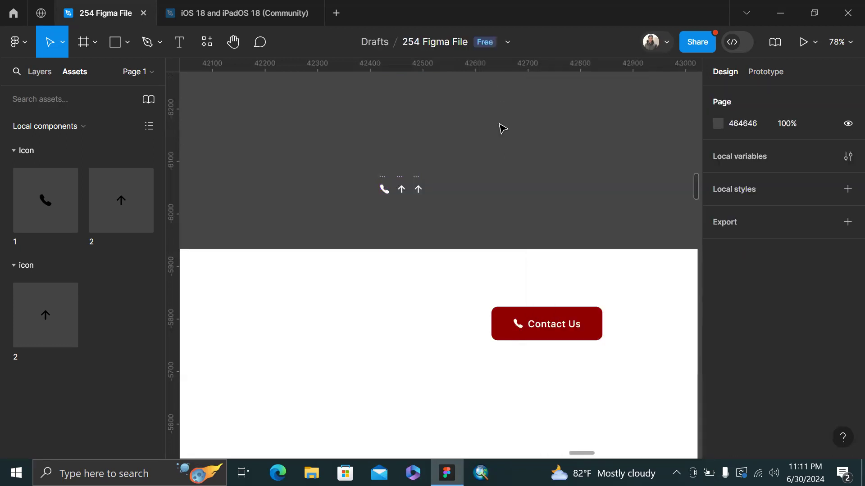
Select the Contact Us button with its new white phone icon
{"action": "scroll", "coordinate": [498, 168], "scroll_direction": "up", "scroll_amount": 5, "text": "ctrl"}
{"action": "scroll", "coordinate": [496, 174], "scroll_direction": "down", "scroll_amount": 2}
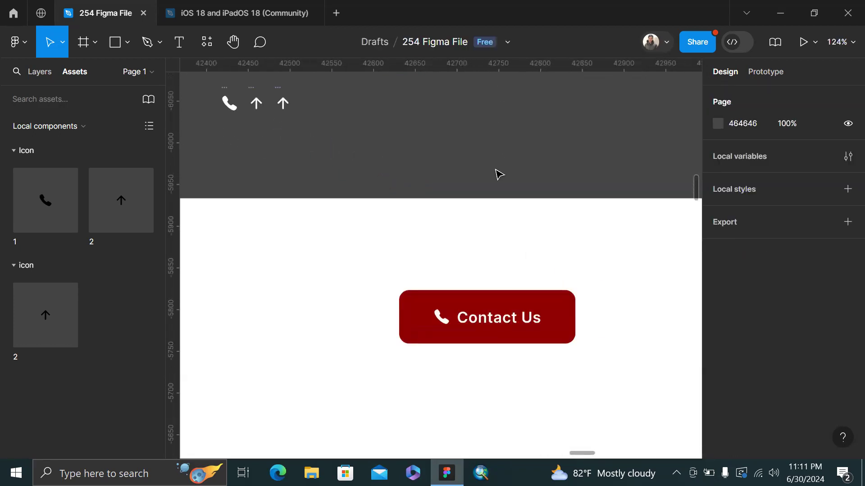
{"action": "left_click", "coordinate": [492, 338]}
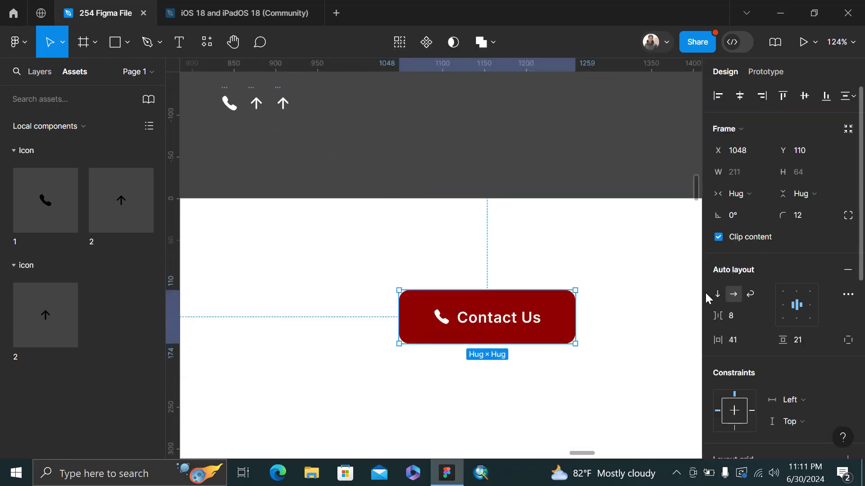
{"action": "right_click", "coordinate": [553, 190]}
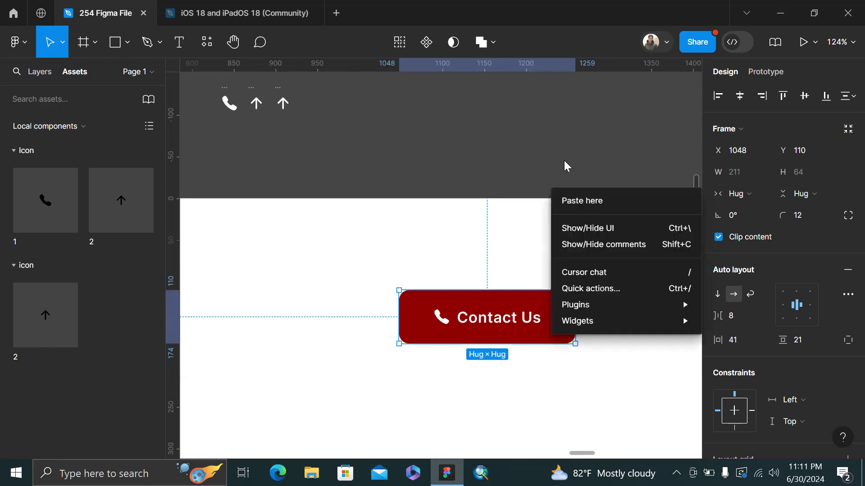
{"action": "left_click", "coordinate": [566, 160]}
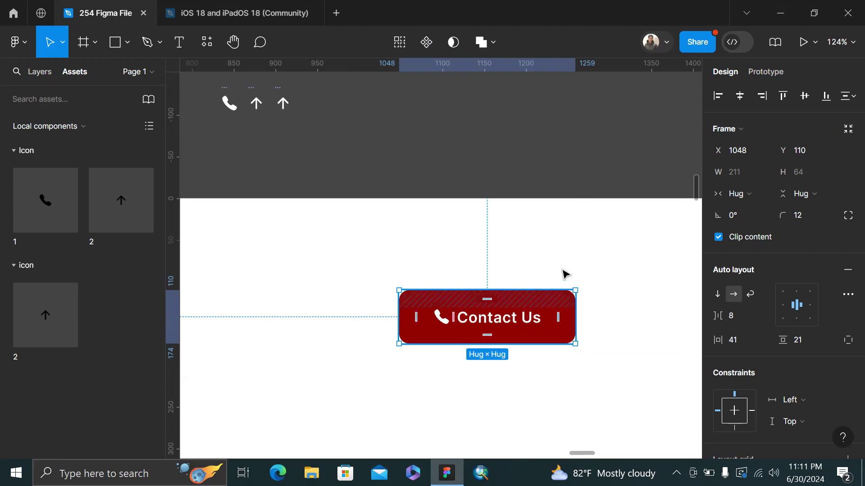
{"action": "double_click", "coordinate": [442, 317]}
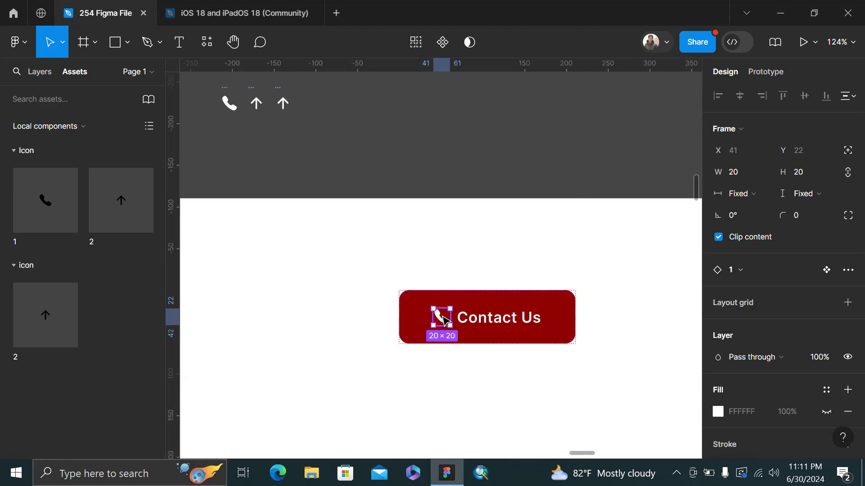
{"action": "scroll", "coordinate": [436, 172], "scroll_direction": "left", "scroll_amount": 5}
{"action": "scroll", "coordinate": [436, 172], "scroll_direction": "up", "scroll_amount": 3}
{"action": "scroll", "coordinate": [455, 192], "scroll_direction": "up", "scroll_amount": 5}
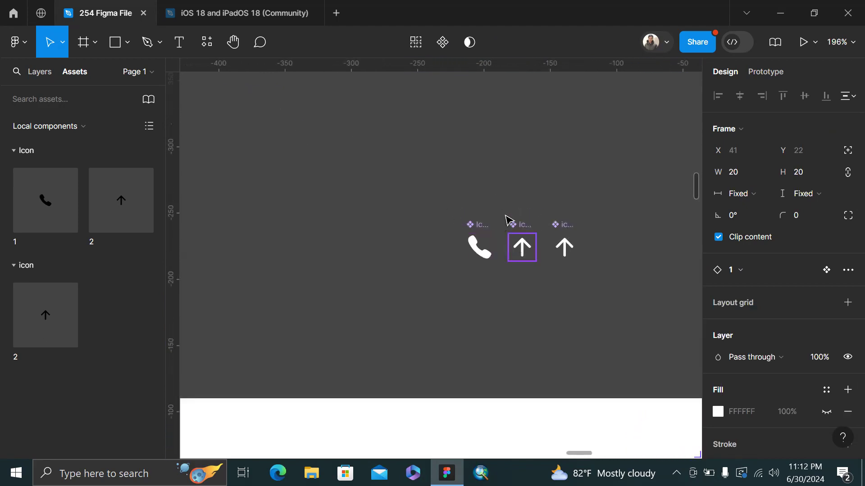
{"action": "scroll", "coordinate": [506, 218], "scroll_direction": "down", "scroll_amount": 5}
{"action": "scroll", "coordinate": [497, 297], "scroll_direction": "right", "scroll_amount": 5}
{"action": "scroll", "coordinate": [447, 352], "scroll_direction": "down", "scroll_amount": 5}
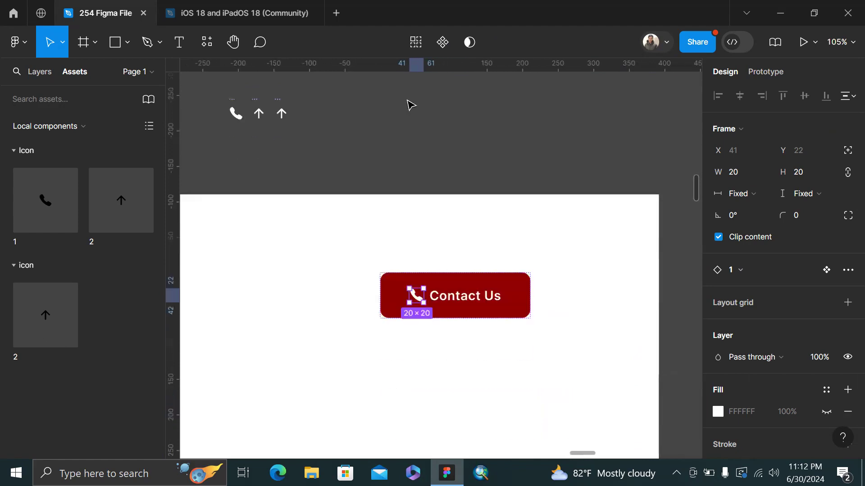
{"action": "scroll", "coordinate": [409, 104], "scroll_direction": "up", "scroll_amount": 3}
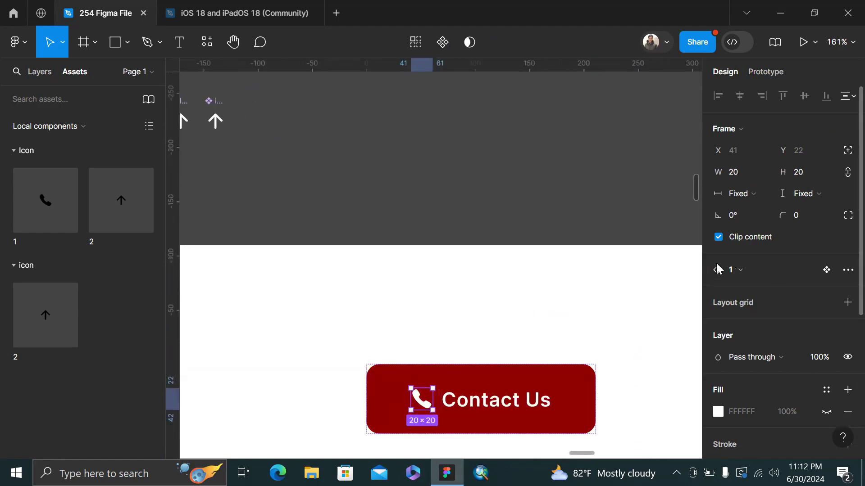
{"action": "left_click", "coordinate": [738, 270]}
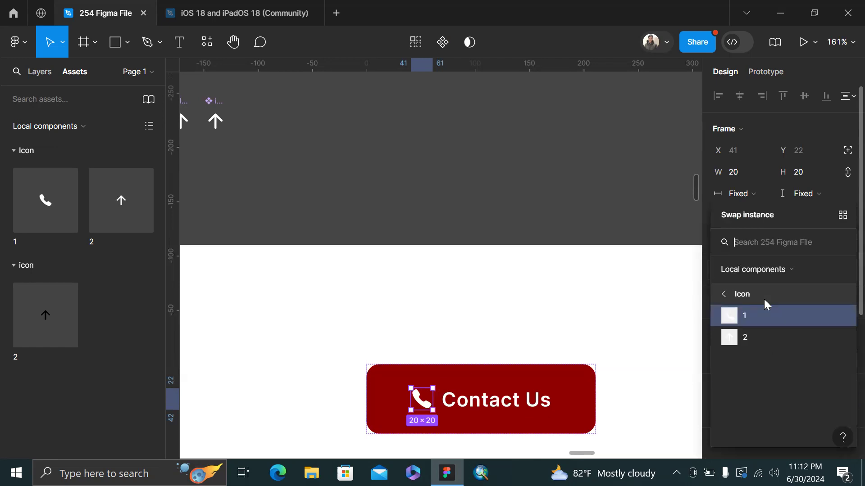
{"action": "left_click", "coordinate": [764, 340]}
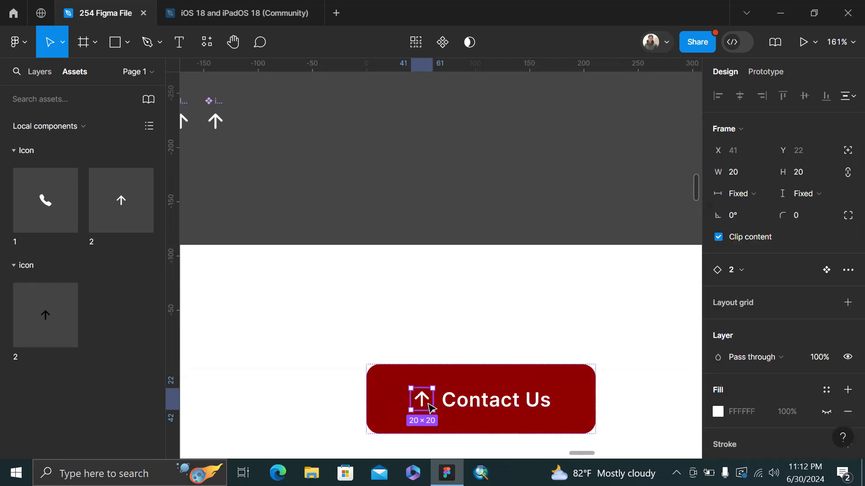
{"action": "left_click", "coordinate": [755, 270]}
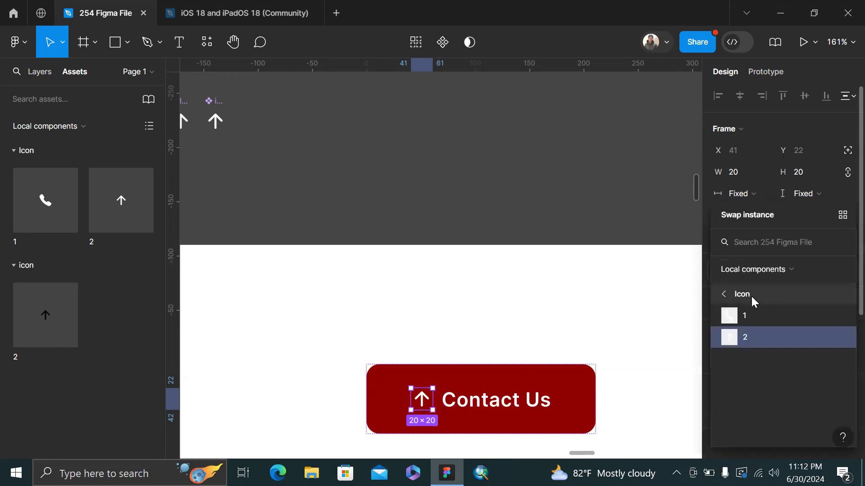
{"action": "left_click", "coordinate": [756, 315]}
Bring the Contact Us button into view and select it
{"action": "left_click", "coordinate": [580, 200]}
{"action": "scroll", "coordinate": [580, 199], "scroll_direction": "down", "scroll_amount": 4}
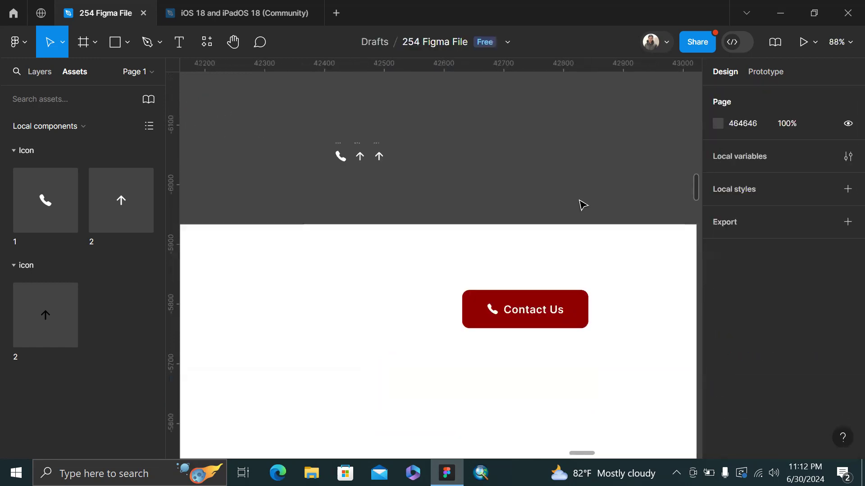
{"action": "scroll", "coordinate": [580, 199], "scroll_direction": "right", "scroll_amount": 3}
{"action": "scroll", "coordinate": [580, 200], "scroll_direction": "down", "scroll_amount": 4}
{"action": "scroll", "coordinate": [641, 199], "scroll_direction": "right", "scroll_amount": 3}
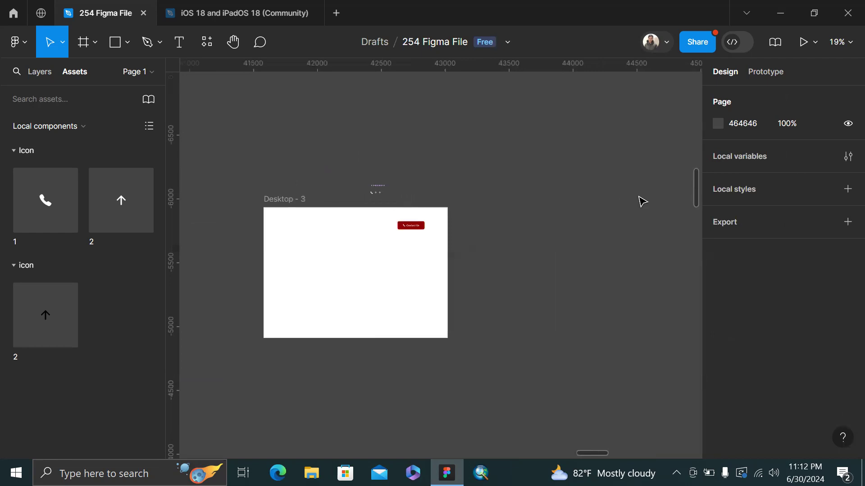
{"action": "scroll", "coordinate": [595, 243], "scroll_direction": "right", "scroll_amount": 3}
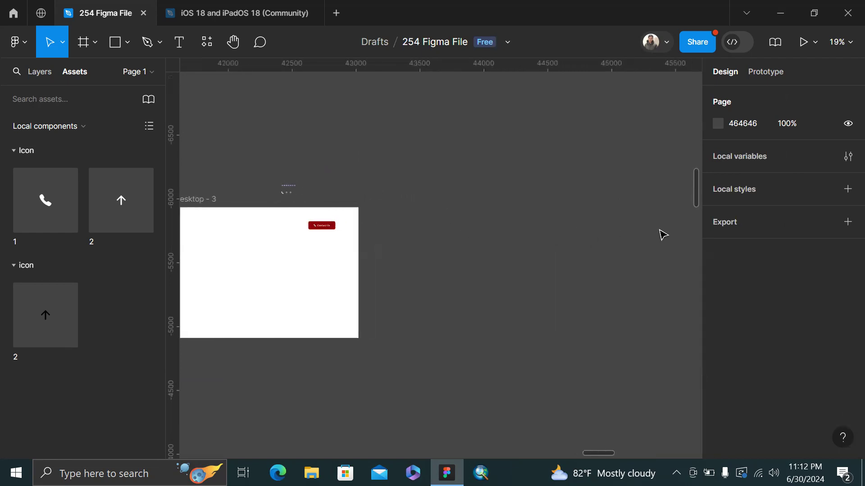
{"action": "scroll", "coordinate": [661, 234], "scroll_direction": "right", "scroll_amount": 4}
{"action": "scroll", "coordinate": [421, 135], "scroll_direction": "left", "scroll_amount": 5}
{"action": "scroll", "coordinate": [423, 163], "scroll_direction": "up", "scroll_amount": 5}
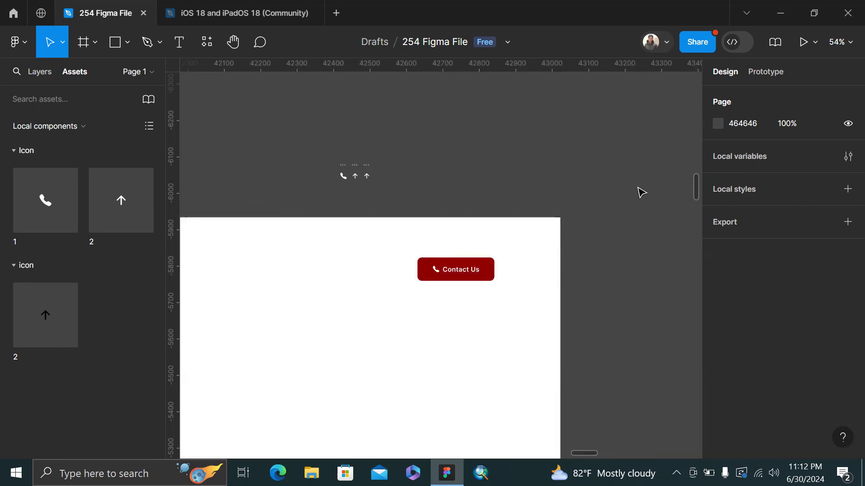
{"action": "left_click", "coordinate": [469, 269]}
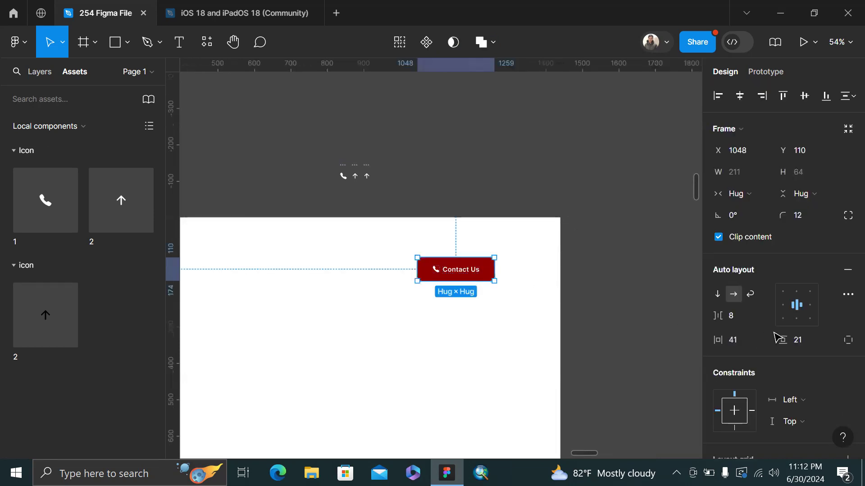
Check the phone icon's instance-swap options, leaving the icon unchanged
{"action": "scroll", "coordinate": [754, 359], "scroll_direction": "down", "scroll_amount": 3}
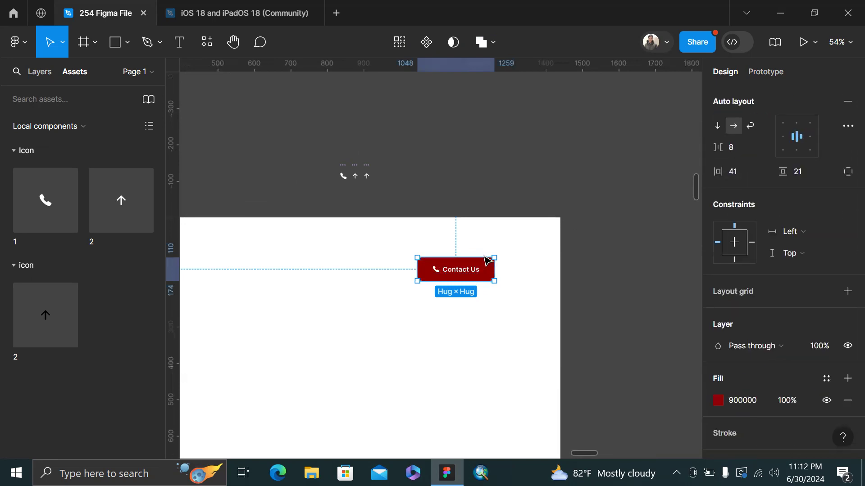
{"action": "left_click", "coordinate": [435, 271]}
{"action": "scroll", "coordinate": [356, 151], "scroll_direction": "up", "scroll_amount": 5}
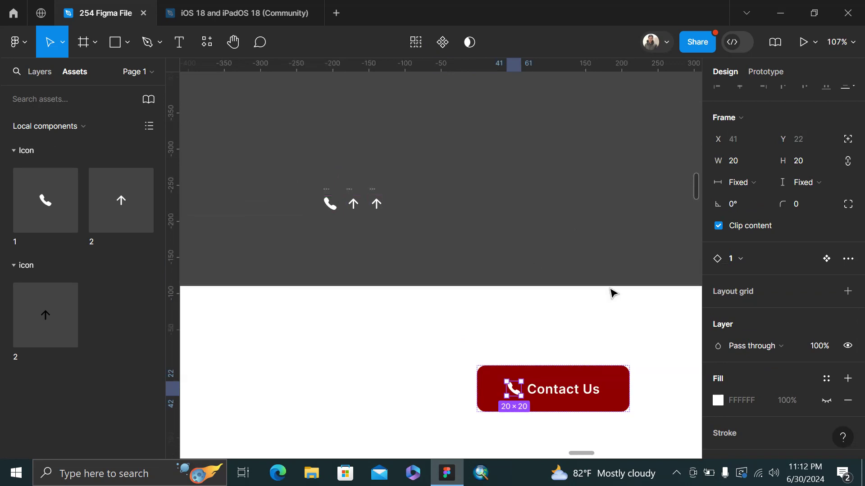
{"action": "scroll", "coordinate": [612, 291], "scroll_direction": "down", "scroll_amount": 2}
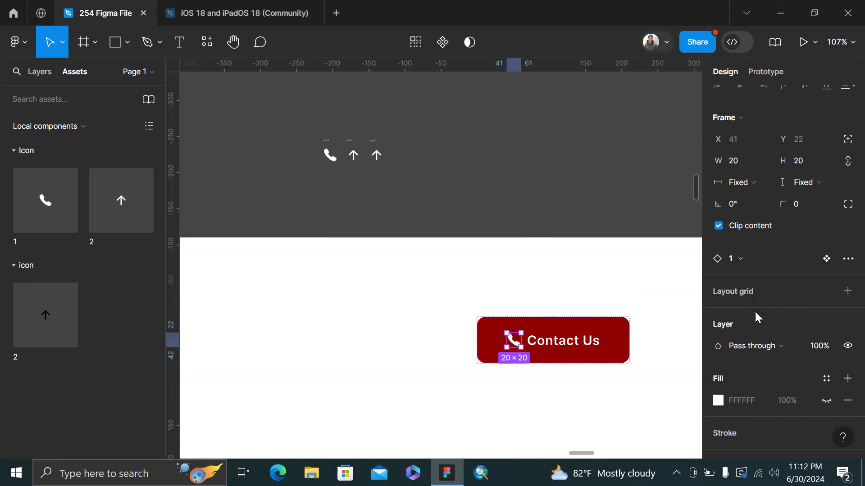
{"action": "scroll", "coordinate": [755, 311], "scroll_direction": "down", "scroll_amount": 1}
{"action": "left_click", "coordinate": [766, 234]}
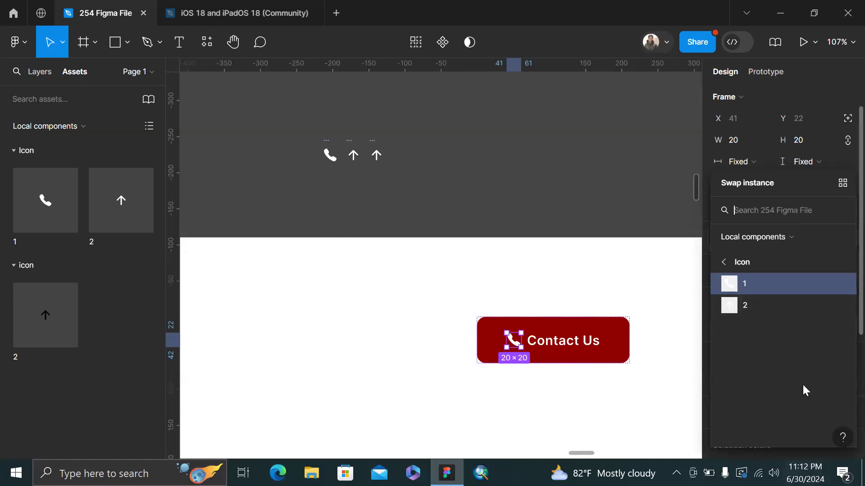
{"action": "left_click", "coordinate": [576, 175]}
Select the whole Contact Us button frame
{"action": "scroll", "coordinate": [577, 175], "scroll_direction": "down", "scroll_amount": 3}
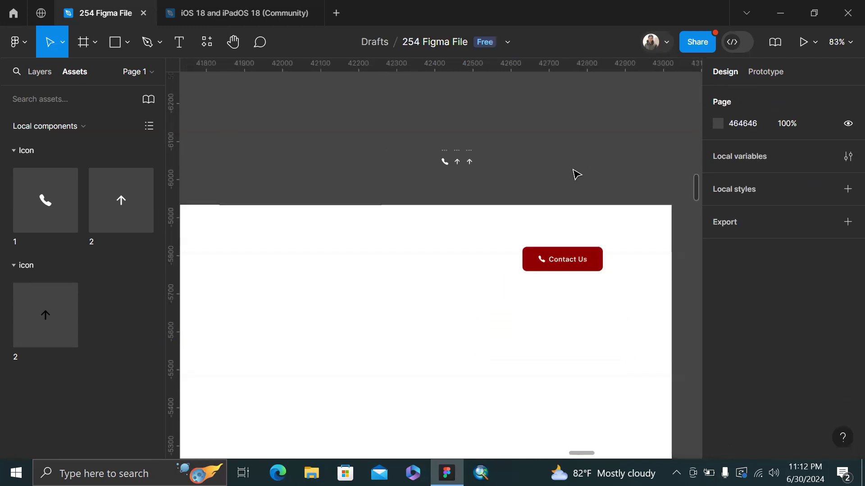
{"action": "scroll", "coordinate": [460, 171], "scroll_direction": "up", "scroll_amount": 5}
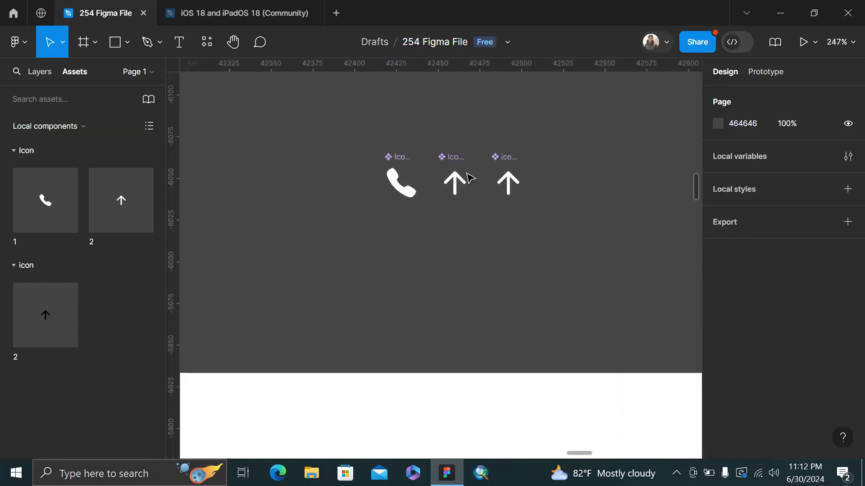
{"action": "scroll", "coordinate": [516, 141], "scroll_direction": "right", "scroll_amount": 3}
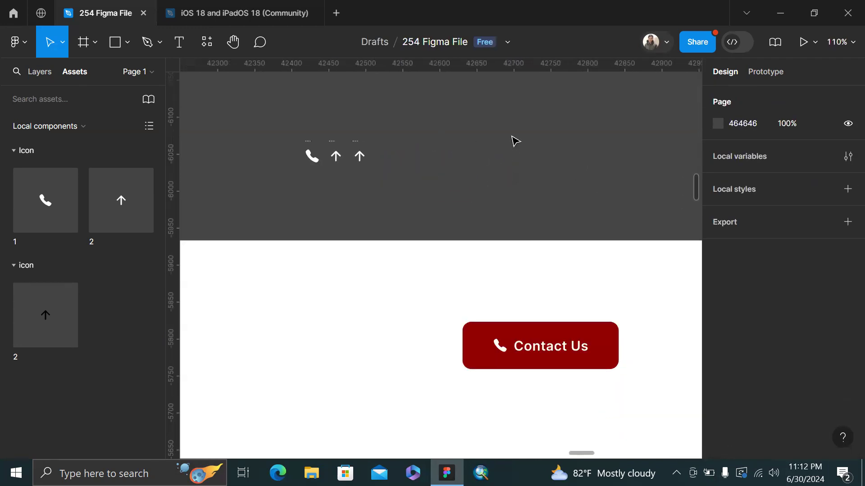
{"action": "left_click", "coordinate": [558, 359]}
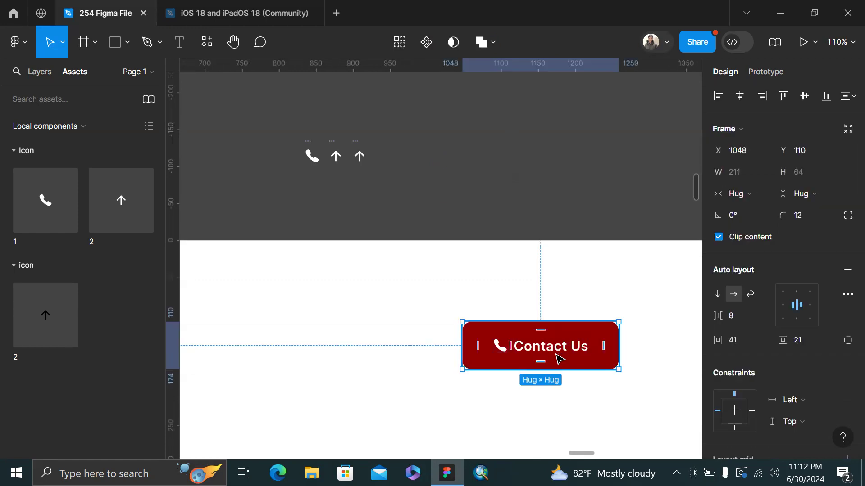
Make the Contact Us button a component (Frame 21) with Ctrl+Alt+K, then select its label
{"action": "key", "text": "alt"}
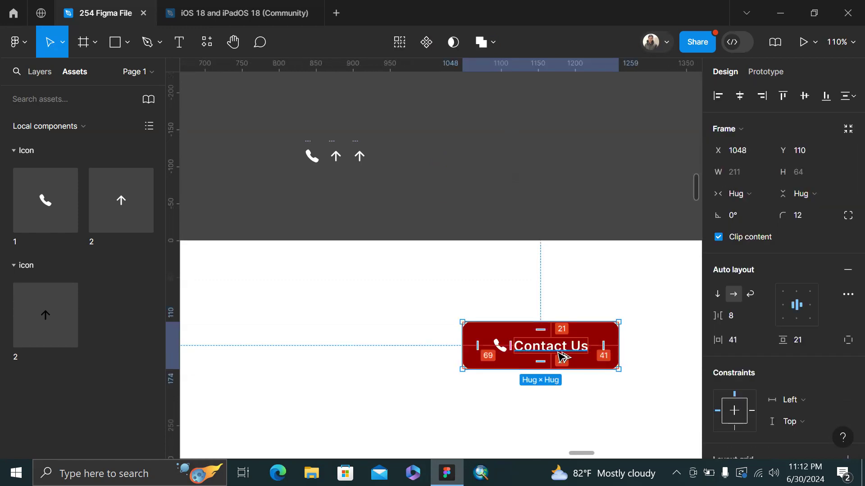
{"action": "key", "text": "ctrl+alt+k"}
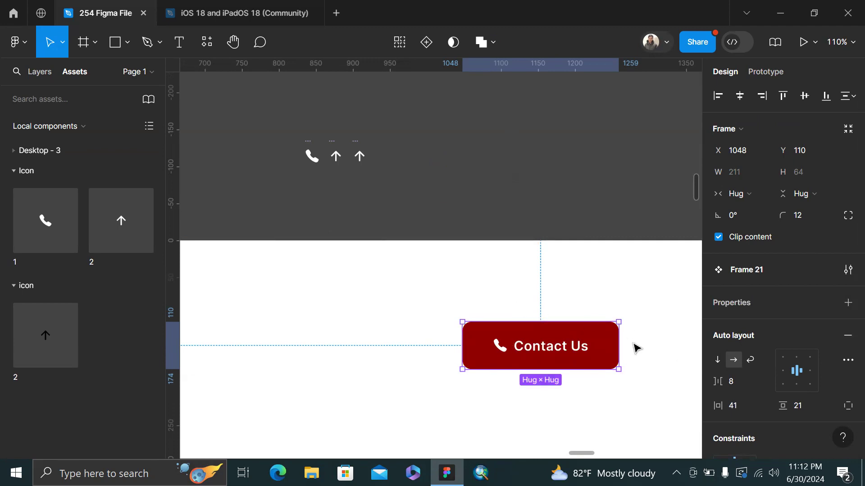
{"action": "scroll", "coordinate": [508, 323], "scroll_direction": "up", "scroll_amount": 4}
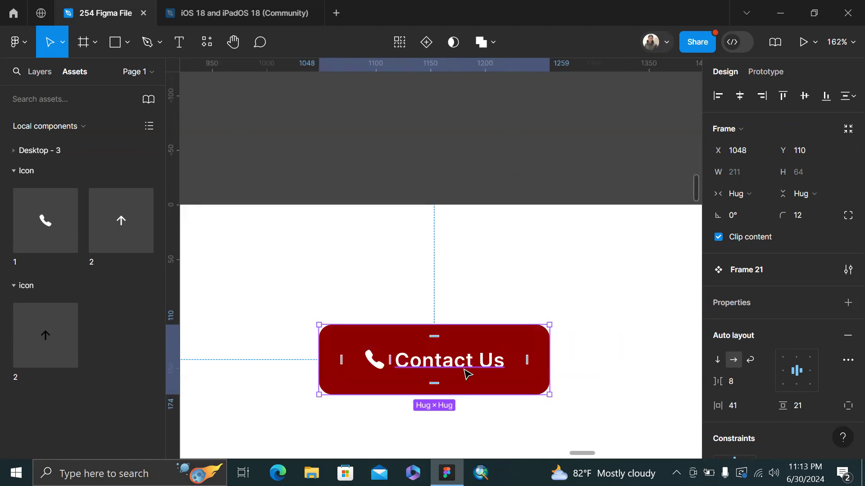
{"action": "left_click", "coordinate": [468, 373]}
{"action": "scroll", "coordinate": [374, 340], "scroll_direction": "up", "scroll_amount": 3}
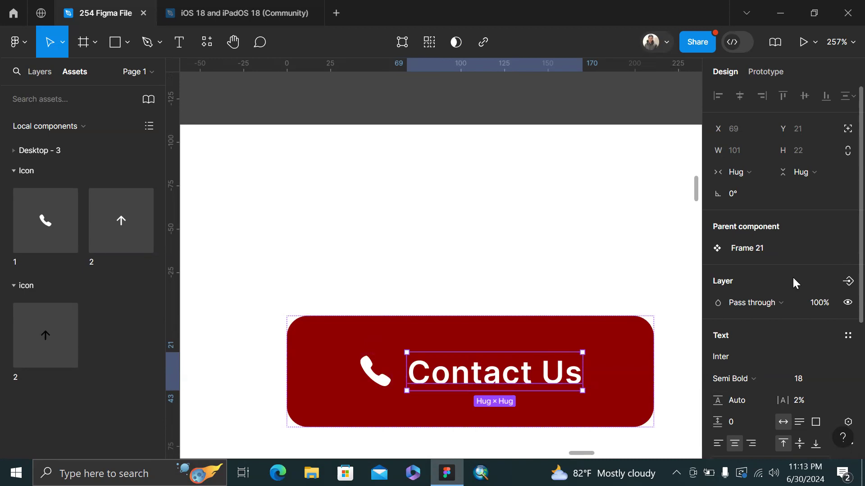
Add a boolean property 'Show Naming', default True, controlling the Contact Us label's visibility
{"action": "left_click", "coordinate": [846, 282]}
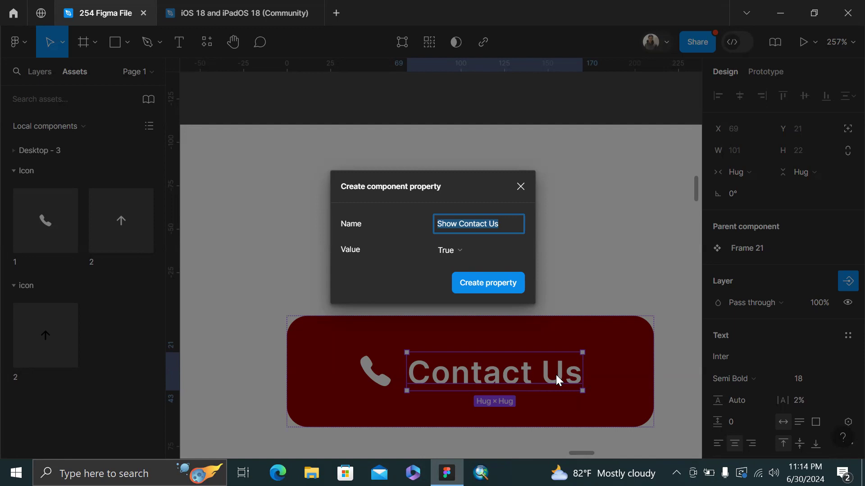
{"action": "left_click", "coordinate": [446, 255]}
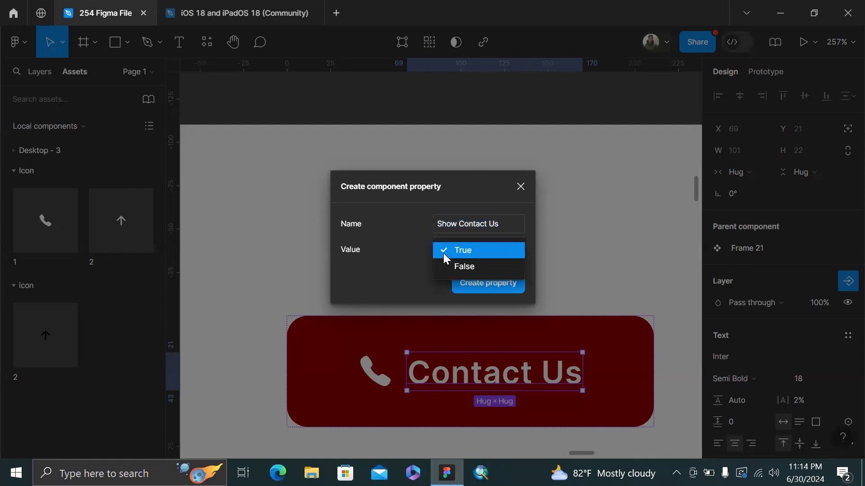
{"action": "left_click", "coordinate": [404, 259]}
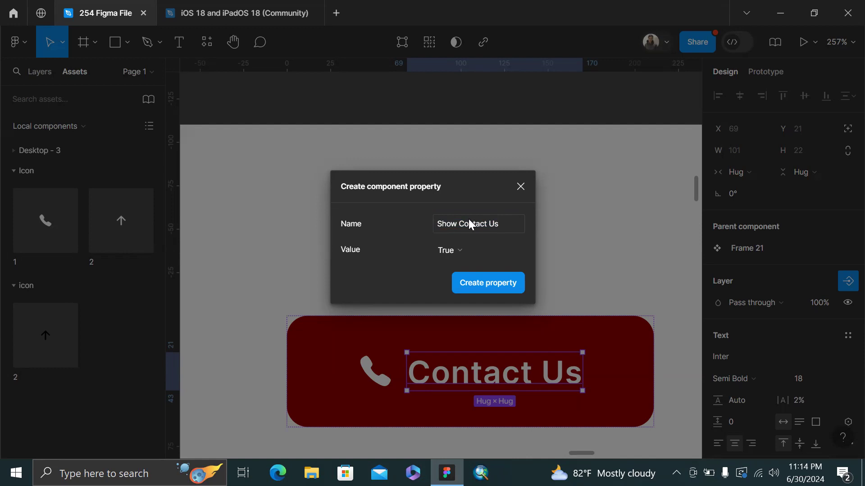
{"action": "left_click", "coordinate": [495, 226]}
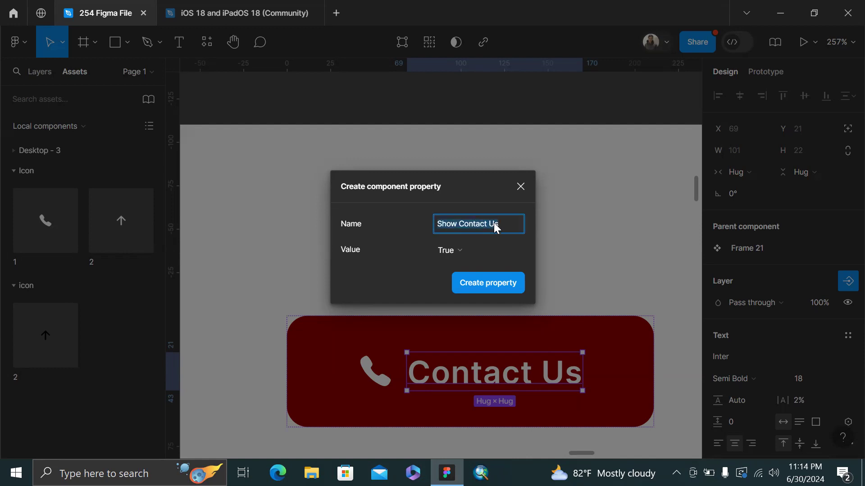
{"action": "left_click", "coordinate": [507, 224]}
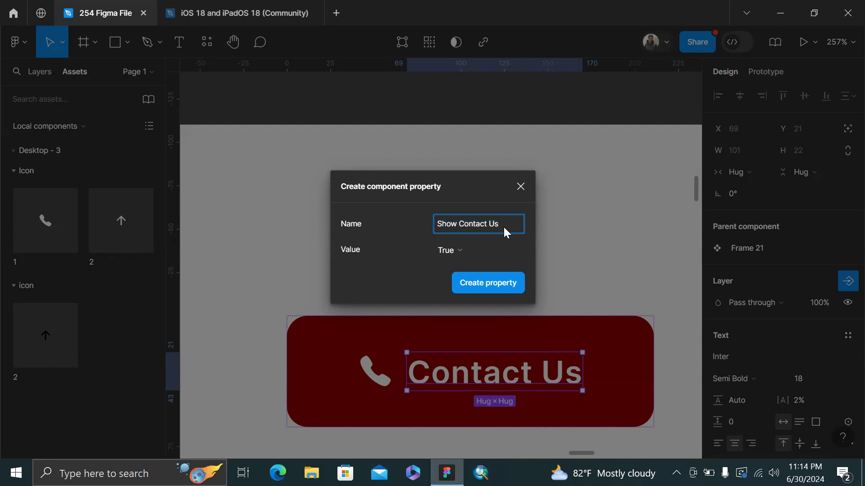
{"action": "type", "text": "Naming"}
{"action": "left_click", "coordinate": [488, 286]}
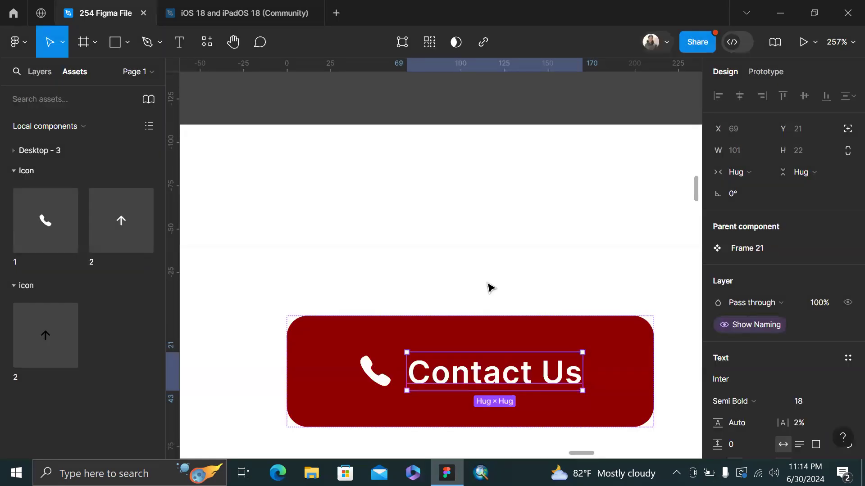
Select the phone icon inside the button, dismissing the instance property dialog
{"action": "left_click", "coordinate": [520, 247]}
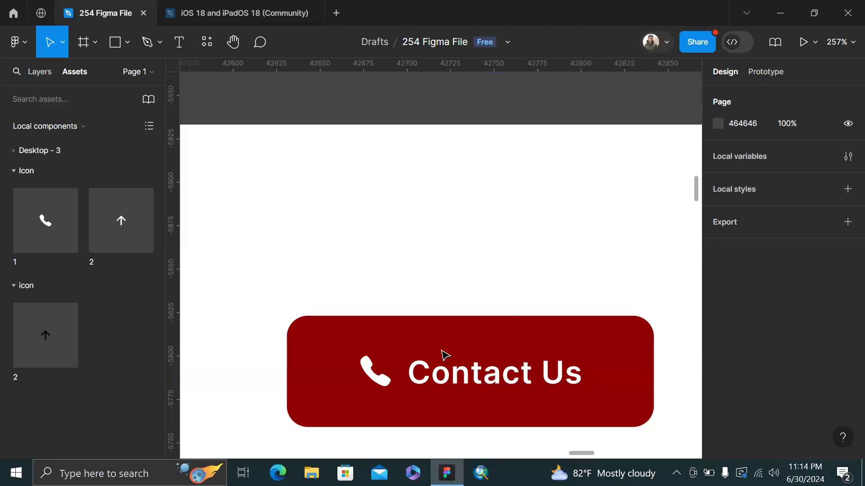
{"action": "double_click", "coordinate": [378, 384]}
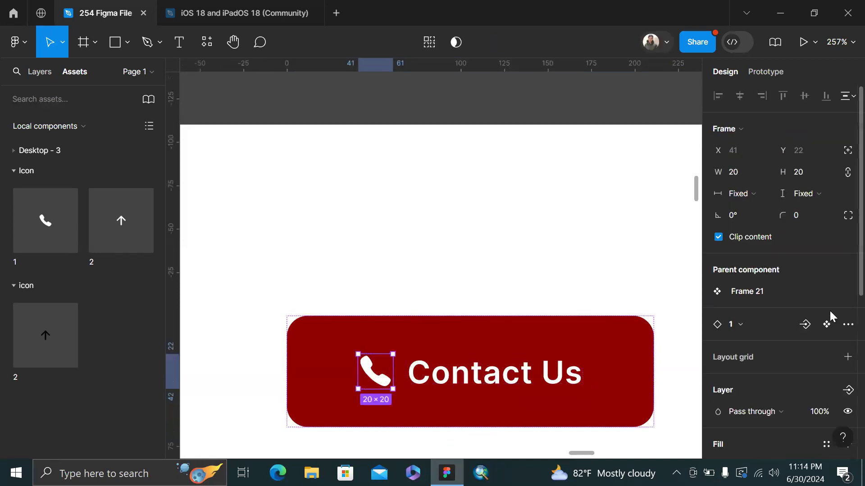
{"action": "left_click", "coordinate": [806, 324]}
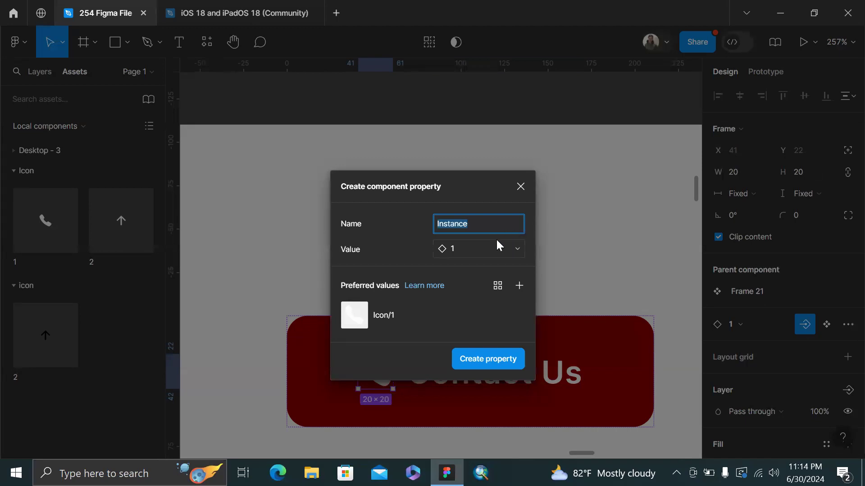
{"action": "left_click", "coordinate": [515, 359]}
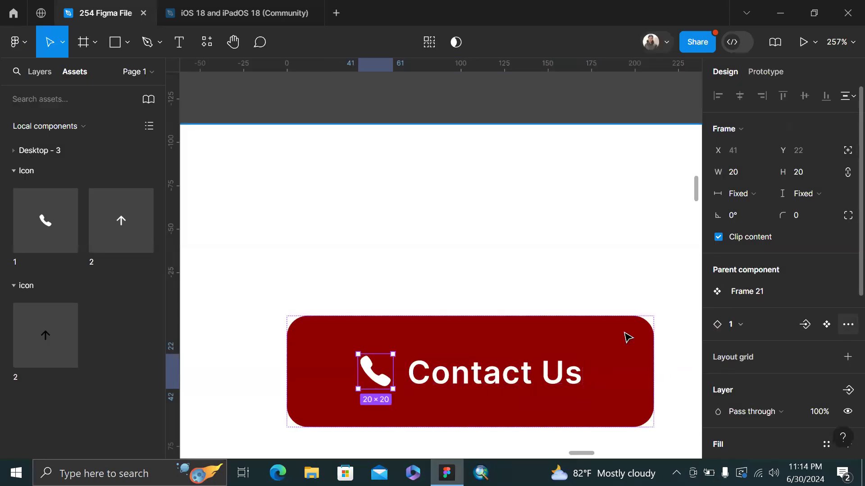
Give the phone icon a boolean property 'Show Icon/1' defaulting to False
{"action": "scroll", "coordinate": [819, 317], "scroll_direction": "down", "scroll_amount": 3}
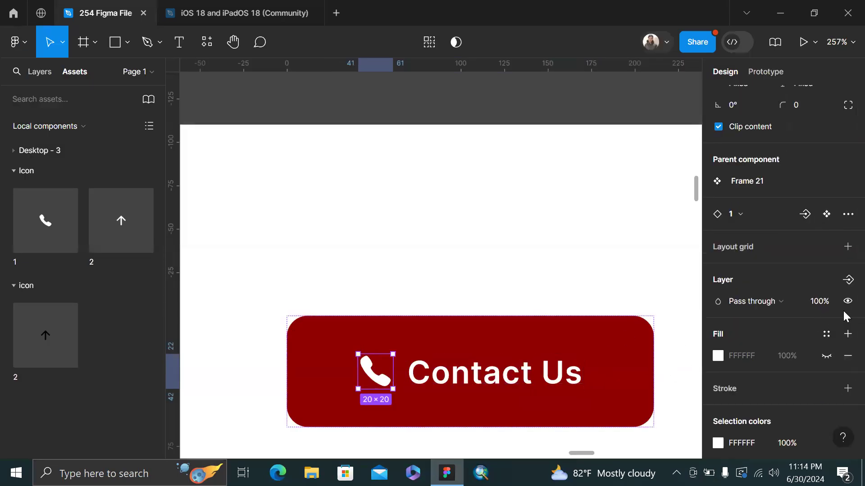
{"action": "left_click", "coordinate": [846, 279]}
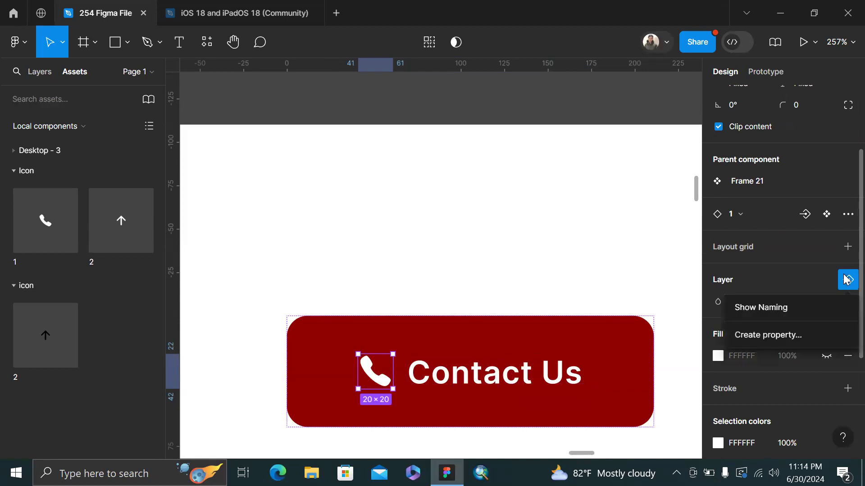
{"action": "left_click", "coordinate": [788, 335]}
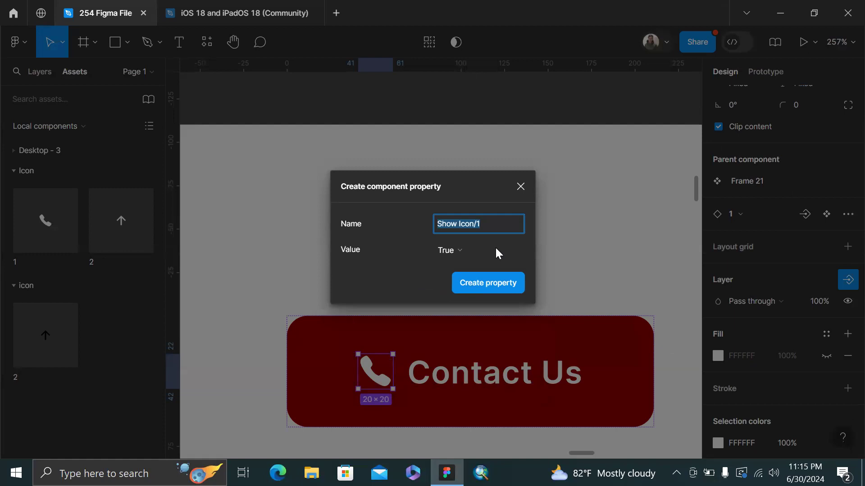
{"action": "left_click", "coordinate": [467, 244]}
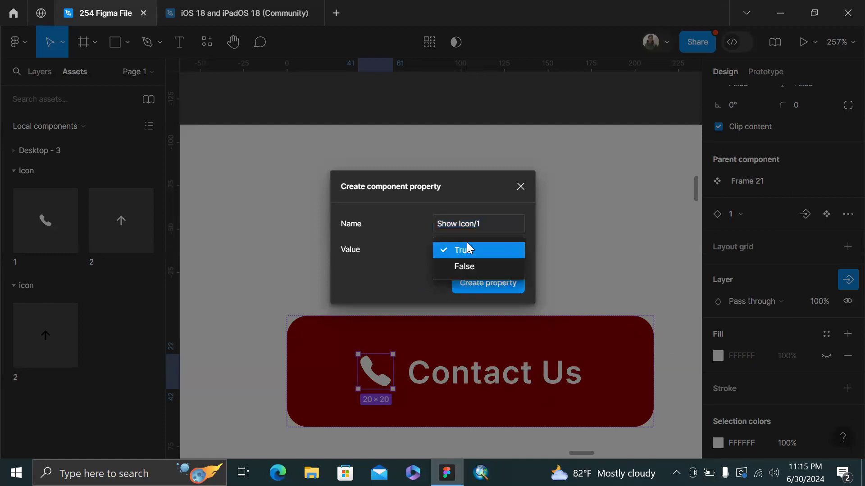
{"action": "left_click", "coordinate": [467, 268]}
{"action": "left_click", "coordinate": [481, 279]}
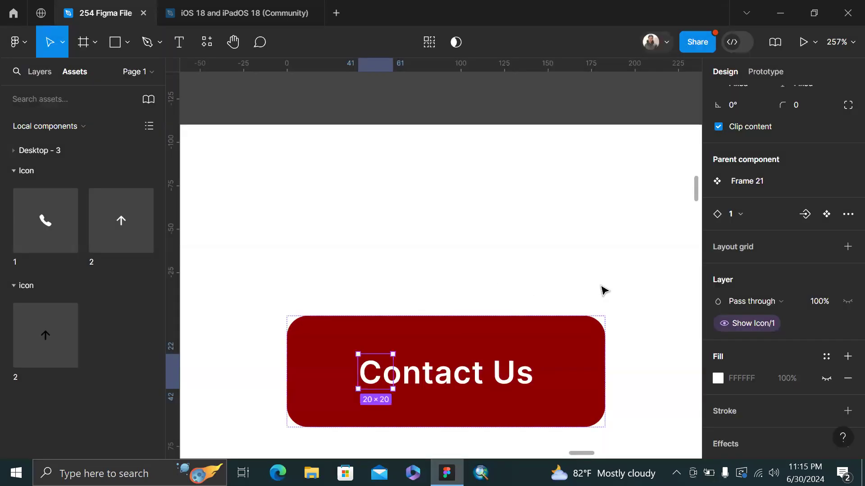
Create an instance-swap property named Icons for the icon slot, keeping value 1
{"action": "left_click", "coordinate": [803, 214]}
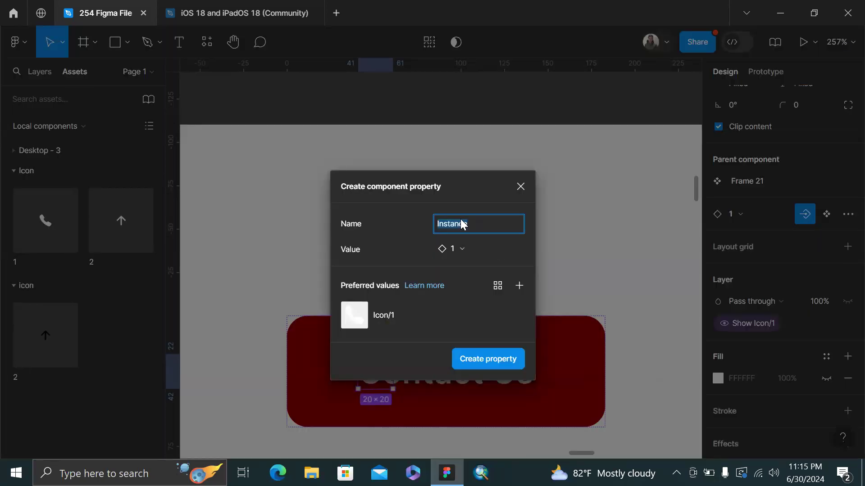
{"action": "type", "text": "B"}
{"action": "key", "text": "BackSpace"}
{"action": "type", "text": "Icons"}
{"action": "left_click", "coordinate": [462, 249]}
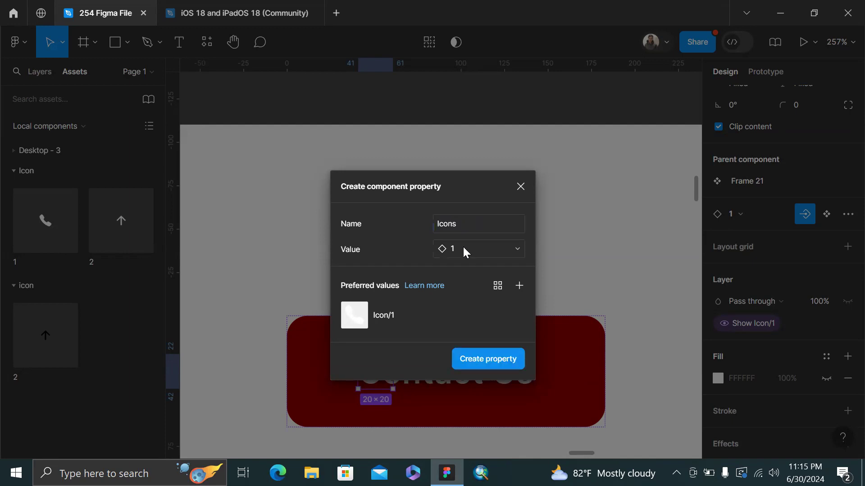
{"action": "left_click", "coordinate": [354, 240]}
{"action": "left_click", "coordinate": [471, 360]}
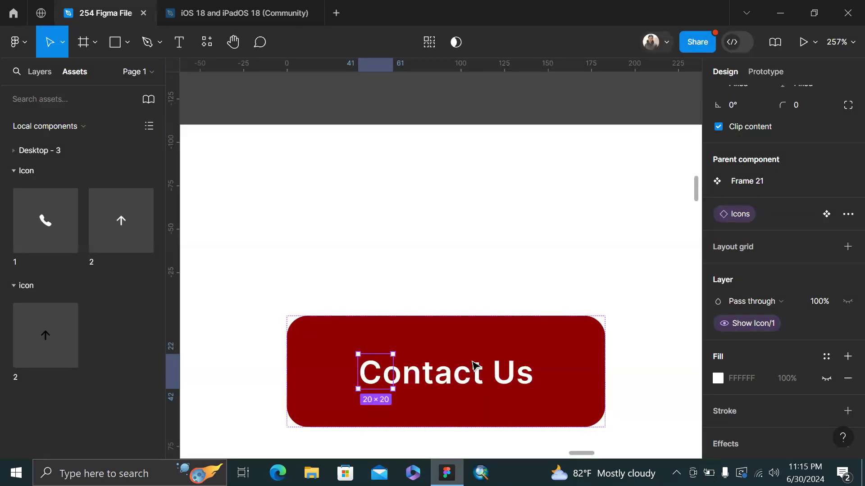
{"action": "left_click", "coordinate": [565, 163]}
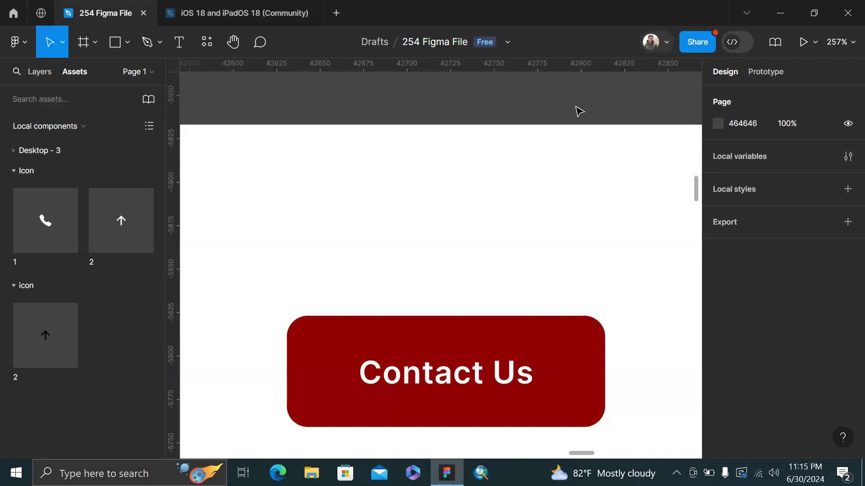
{"action": "scroll", "coordinate": [576, 110], "scroll_direction": "down", "scroll_amount": 2, "text": "ctrl"}
{"action": "scroll", "coordinate": [565, 153], "scroll_direction": "down", "scroll_amount": 3, "text": "ctrl"}
Bind the label's wording to a text property named Text, defaulting to Contact Us
{"action": "left_click", "coordinate": [551, 194]}
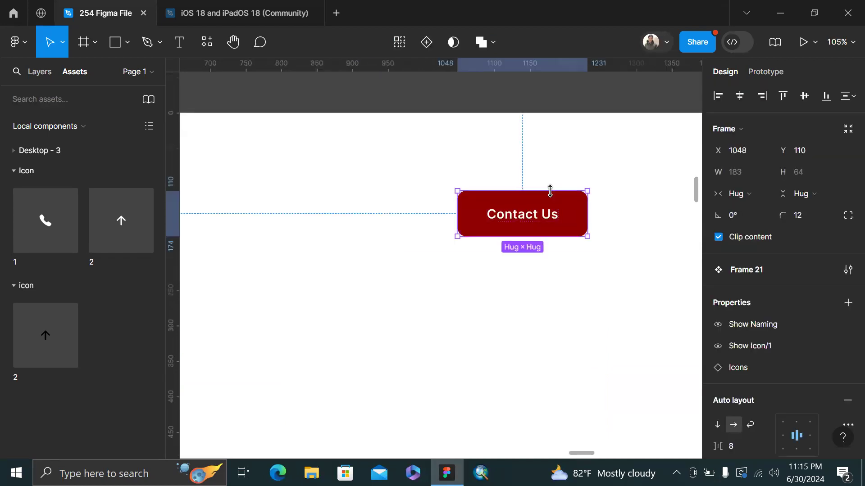
{"action": "double_click", "coordinate": [546, 215]}
{"action": "scroll", "coordinate": [558, 181], "scroll_direction": "up", "scroll_amount": 3, "text": "ctrl"}
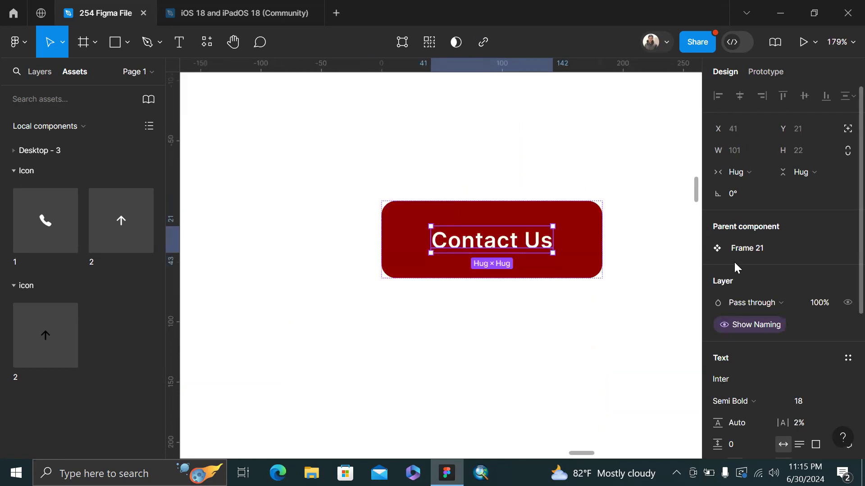
{"action": "scroll", "coordinate": [734, 262], "scroll_direction": "down", "scroll_amount": 3}
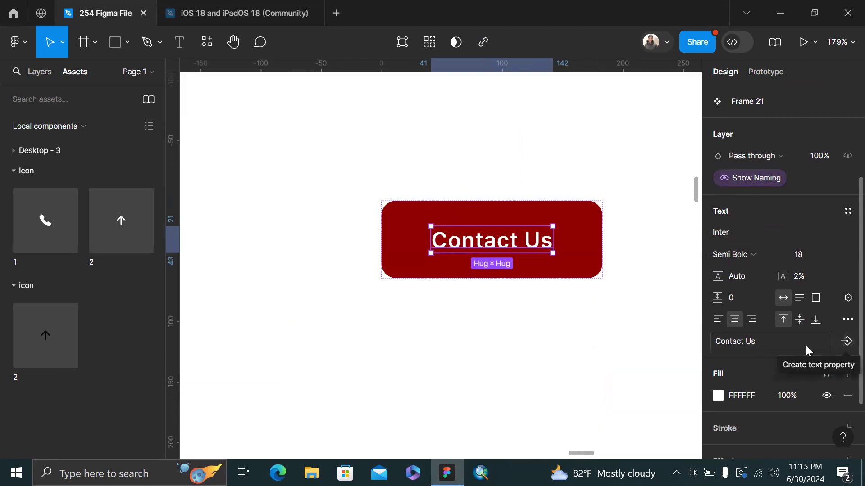
{"action": "left_click", "coordinate": [846, 346]}
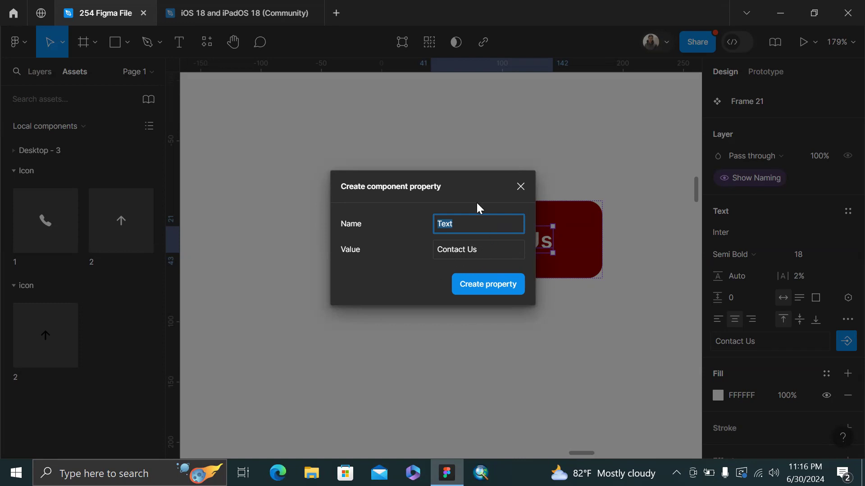
{"action": "left_click", "coordinate": [490, 250]}
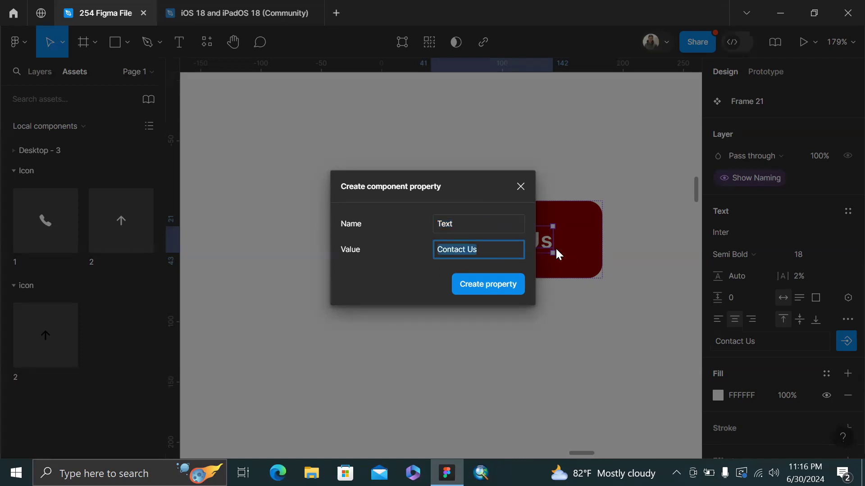
{"action": "left_click", "coordinate": [507, 287]}
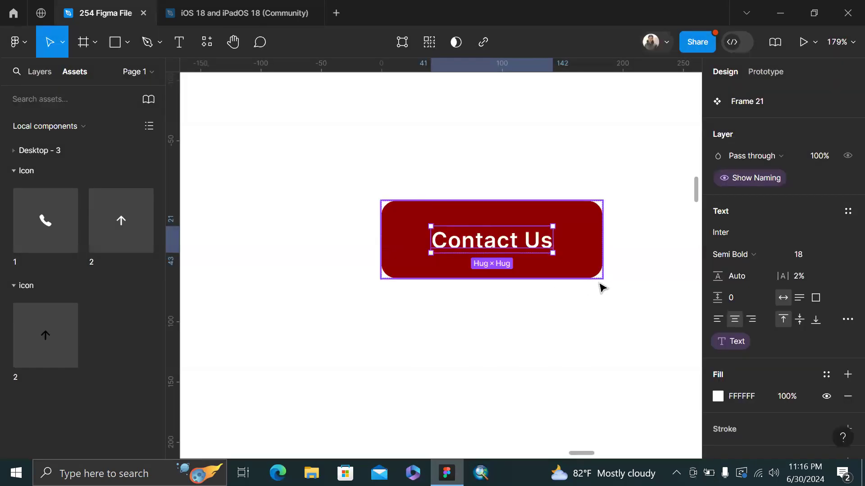
{"action": "left_click", "coordinate": [614, 288]}
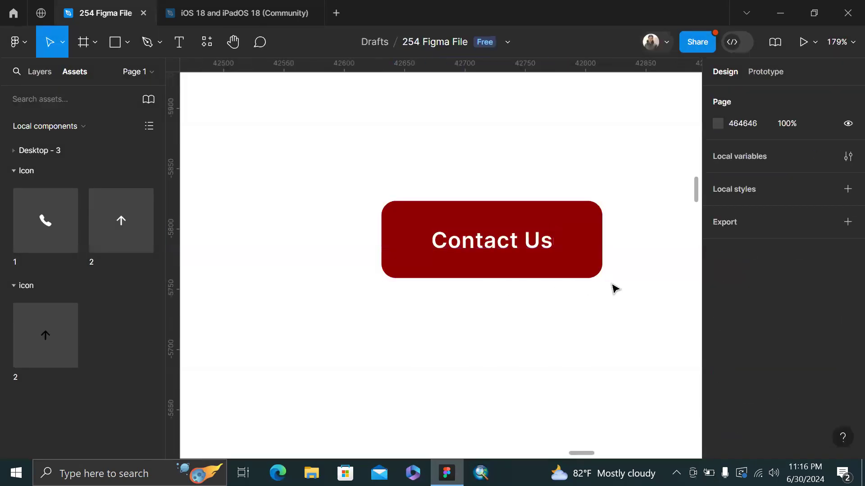
Move the Frame 21 button component out above the Desktop - 3 frame
{"action": "left_click", "coordinate": [587, 247]}
{"action": "scroll", "coordinate": [587, 247], "scroll_direction": "down", "scroll_amount": 3}
{"action": "scroll", "coordinate": [587, 247], "scroll_direction": "left", "scroll_amount": 5}
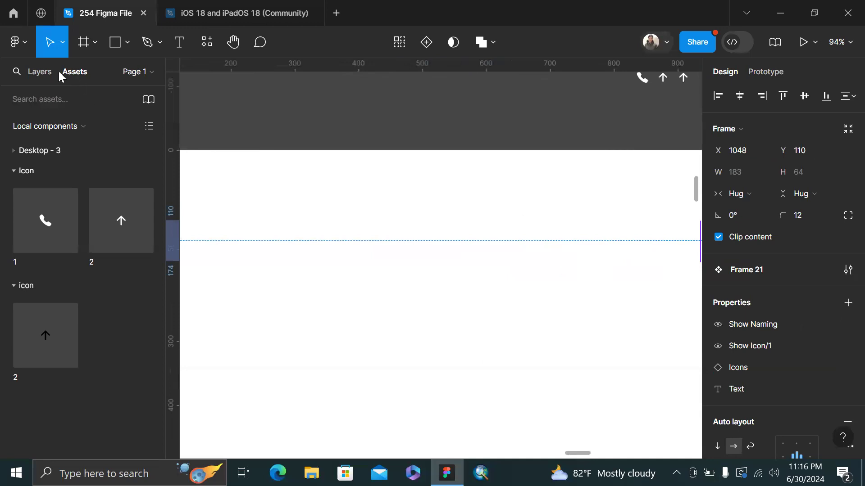
{"action": "left_click", "coordinate": [20, 151]}
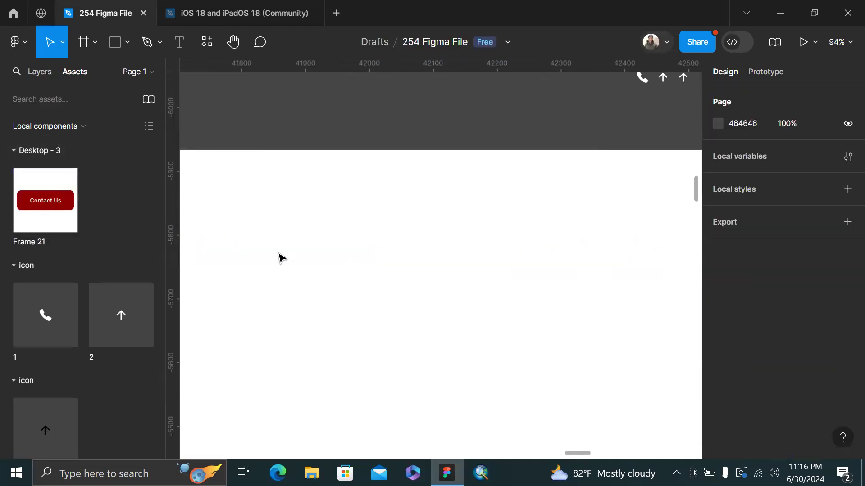
{"action": "scroll", "coordinate": [288, 259], "scroll_direction": "down", "scroll_amount": 4}
{"action": "left_click_drag", "start_coordinate": [504, 253], "coordinate": [498, 162]}
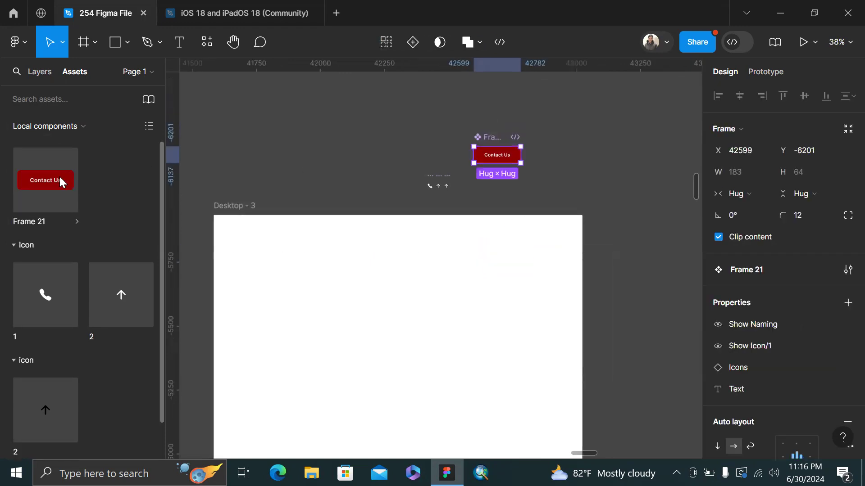
Place a Frame 21 instance inside Desktop - 3 at X 351, Y 140
{"action": "left_click_drag", "start_coordinate": [214, 230], "coordinate": [338, 257]}
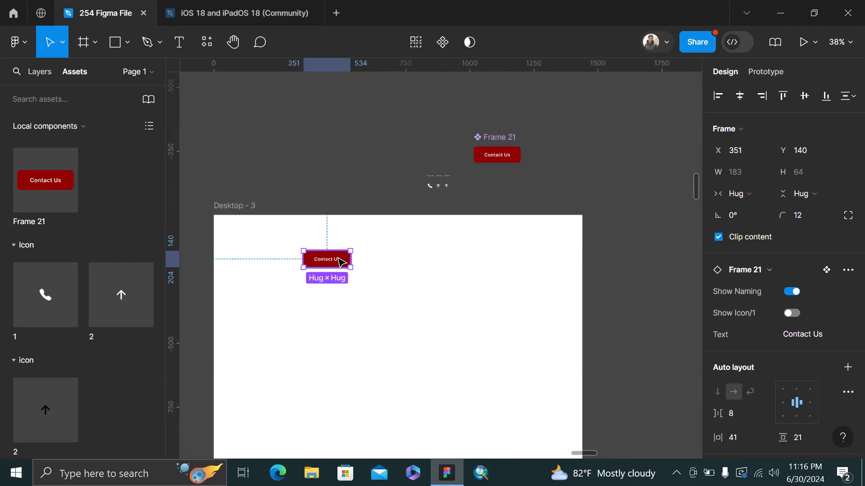
{"action": "scroll", "coordinate": [338, 258], "scroll_direction": "up", "scroll_amount": 2}
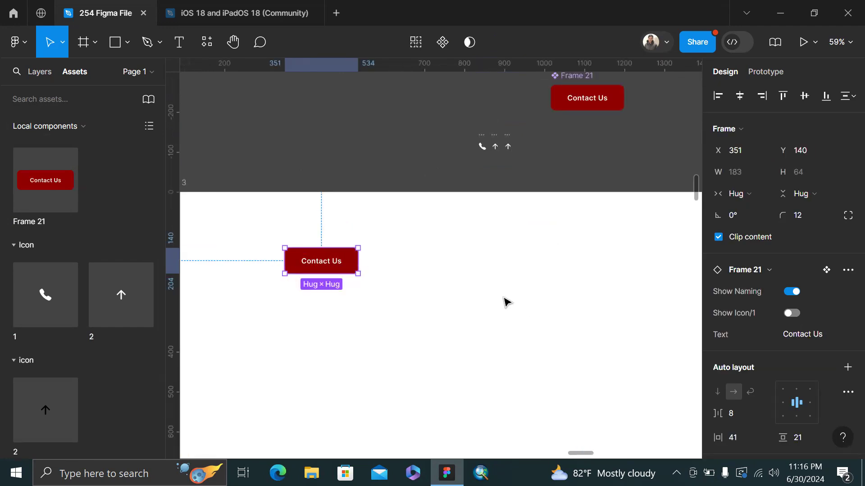
{"action": "scroll", "coordinate": [569, 191], "scroll_direction": "up", "scroll_amount": 3}
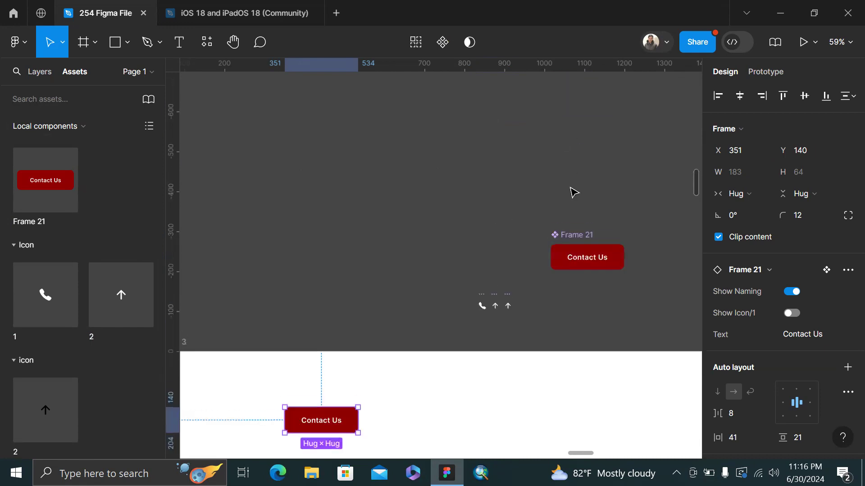
Rename the button component to 'Primary Btn'
{"action": "left_click", "coordinate": [577, 236]}
{"action": "double_click", "coordinate": [576, 235]}
{"action": "type", "text": "Primary Btn"}
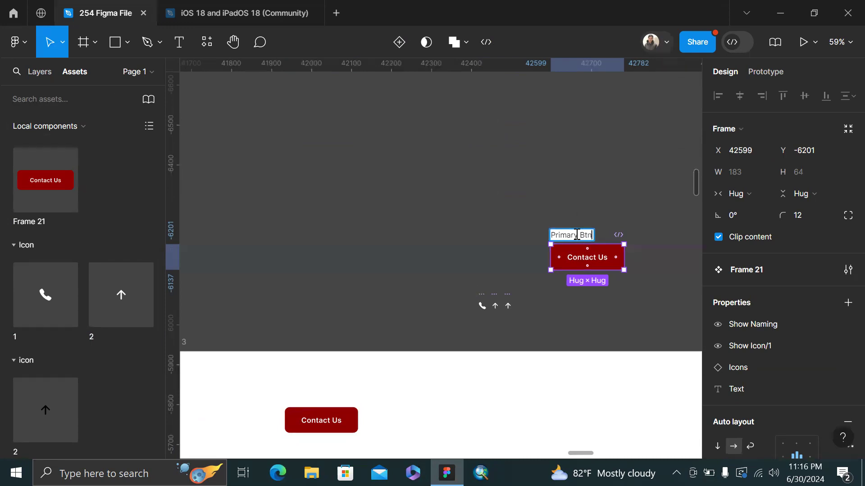
{"action": "key", "text": "Return"}
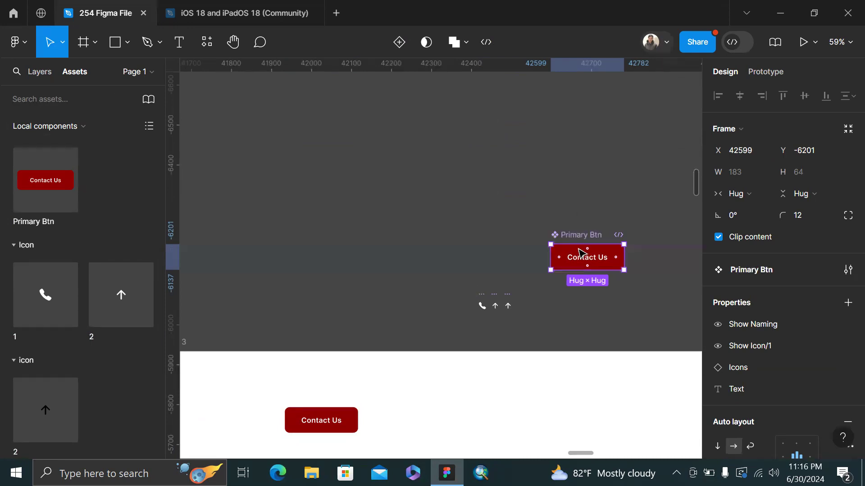
{"action": "scroll", "coordinate": [578, 239], "scroll_direction": "up", "scroll_amount": 1}
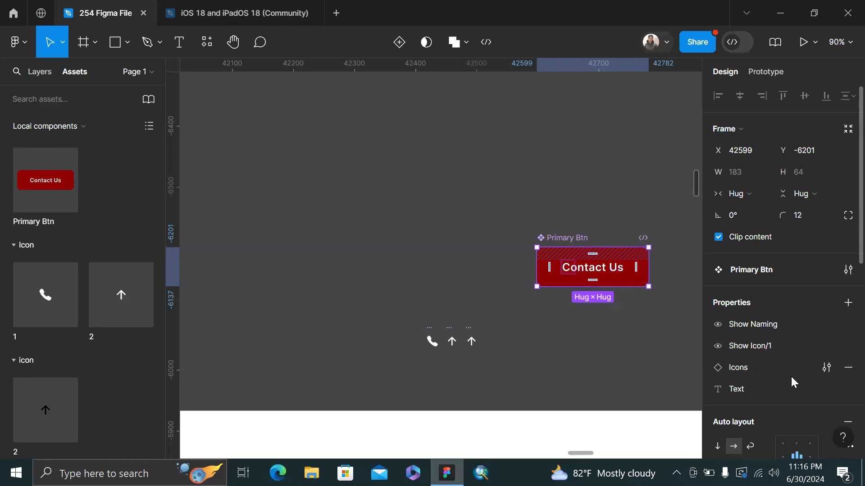
Change the Show Icon/1 property's default value to True
{"action": "left_click", "coordinate": [828, 368]}
{"action": "left_click", "coordinate": [828, 369]}
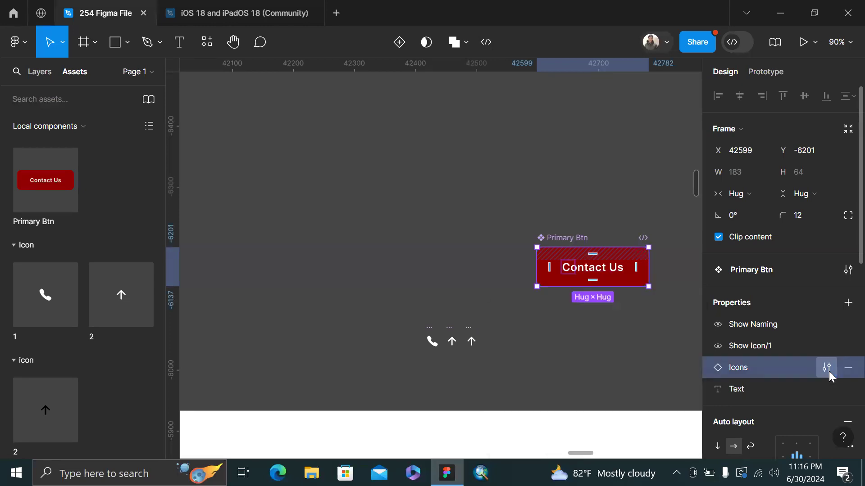
{"action": "left_click", "coordinate": [827, 346]}
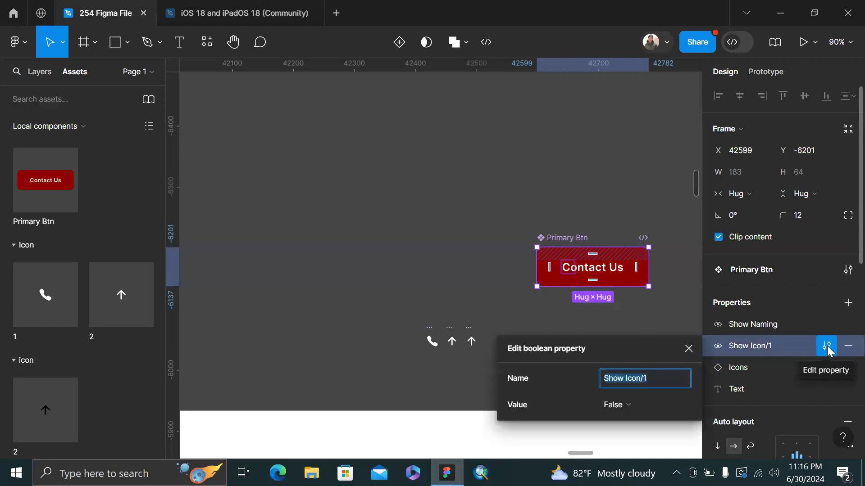
{"action": "left_click", "coordinate": [644, 405]}
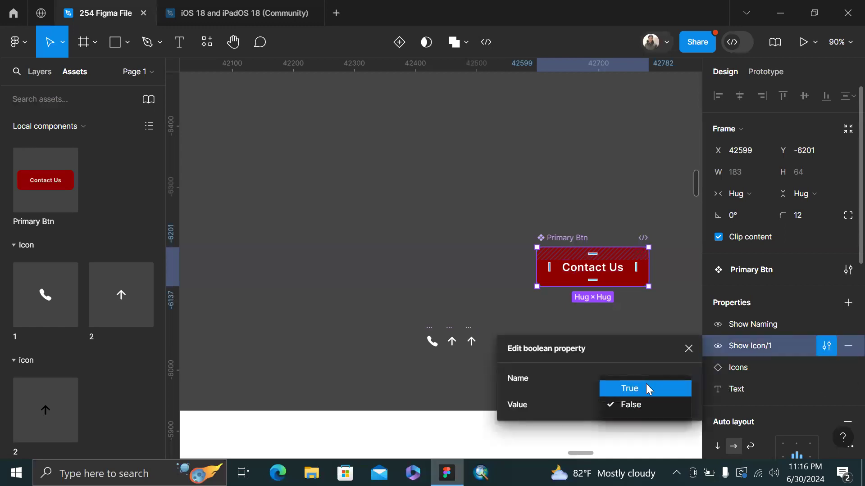
{"action": "left_click", "coordinate": [647, 387]}
Select the Contact Us instance in Desktop - 3 and review its icon swap choices unchanged
{"action": "left_click", "coordinate": [452, 241]}
{"action": "scroll", "coordinate": [453, 241], "scroll_direction": "down", "scroll_amount": 3}
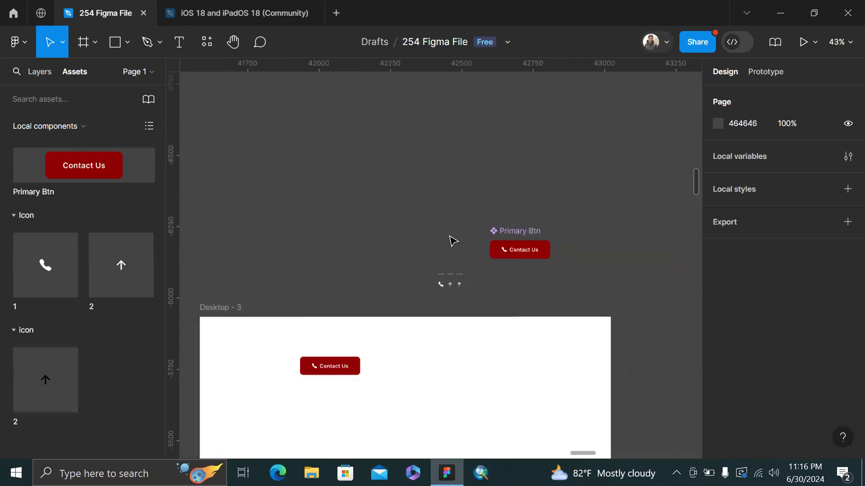
{"action": "scroll", "coordinate": [452, 241], "scroll_direction": "down", "scroll_amount": 2}
{"action": "left_click", "coordinate": [363, 342]}
{"action": "scroll", "coordinate": [363, 341], "scroll_direction": "up", "scroll_amount": 2}
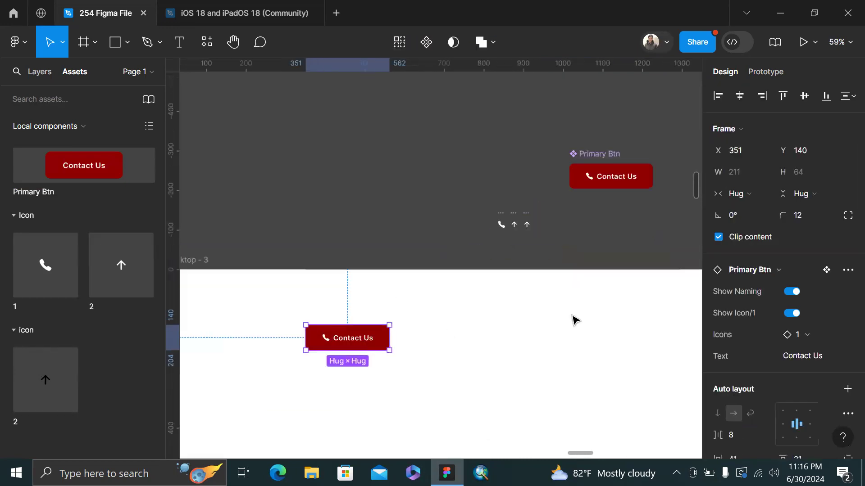
{"action": "scroll", "coordinate": [501, 292], "scroll_direction": "down", "scroll_amount": 1}
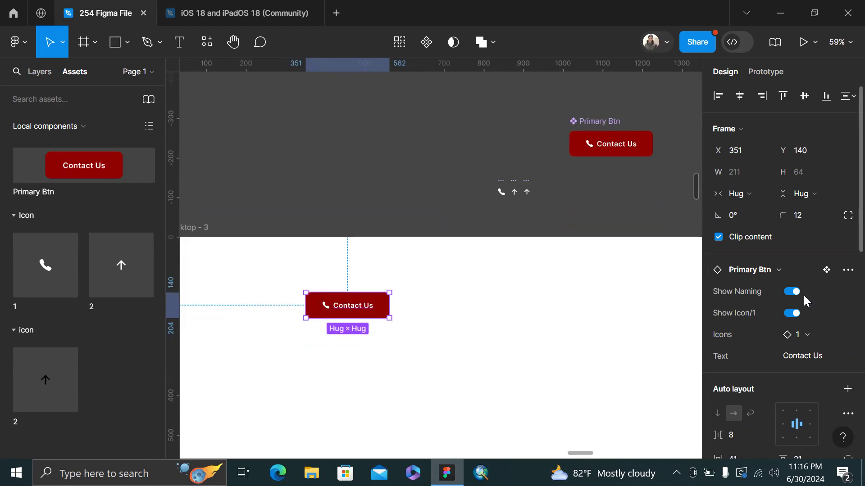
{"action": "left_click", "coordinate": [809, 333]}
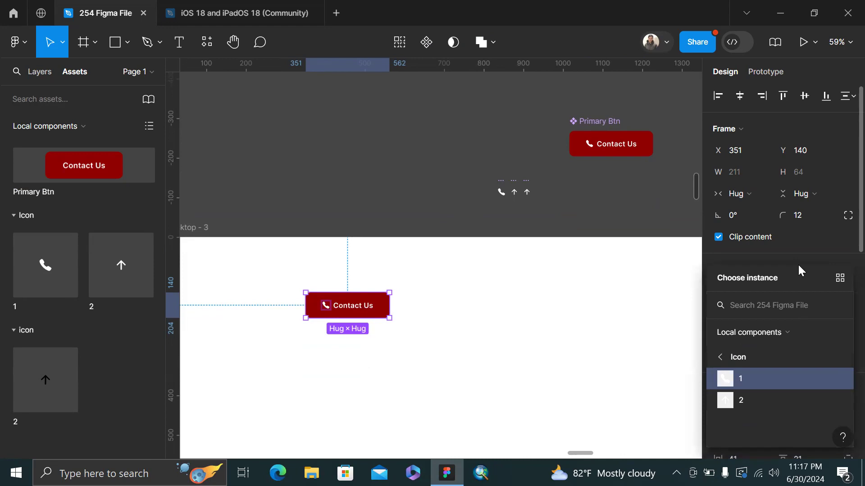
{"action": "left_click", "coordinate": [615, 195]}
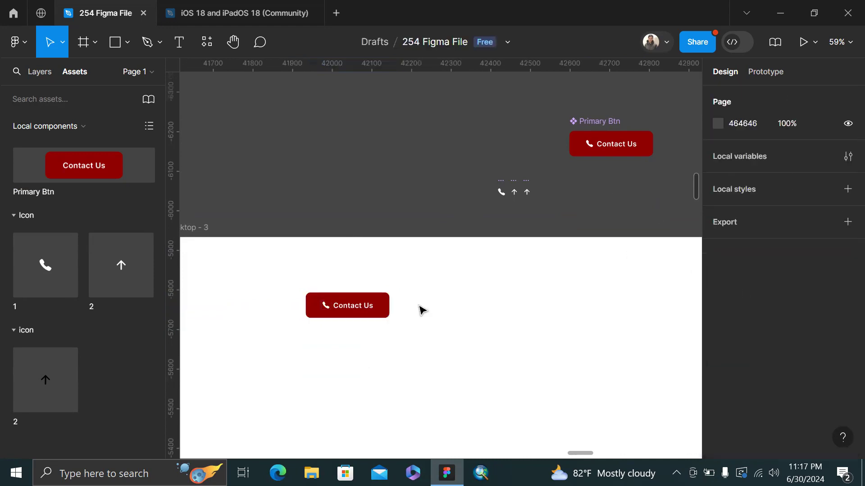
Toggle the instance's phone icon off and back on via Show Icon/1
{"action": "left_click", "coordinate": [350, 312]}
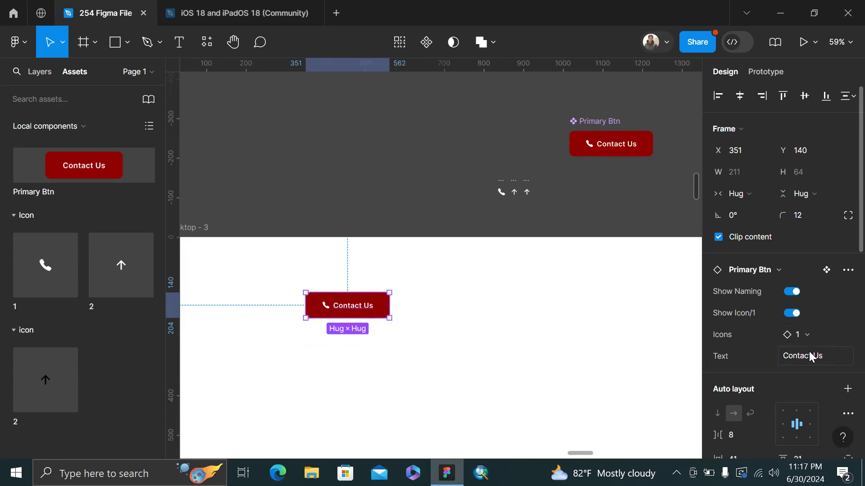
{"action": "scroll", "coordinate": [484, 274], "scroll_direction": "up", "scroll_amount": 5}
{"action": "scroll", "coordinate": [485, 273], "scroll_direction": "left", "scroll_amount": 5}
{"action": "scroll", "coordinate": [484, 274], "scroll_direction": "right", "scroll_amount": 1}
{"action": "scroll", "coordinate": [484, 274], "scroll_direction": "up", "scroll_amount": 3}
{"action": "scroll", "coordinate": [441, 208], "scroll_direction": "down", "scroll_amount": 3}
{"action": "scroll", "coordinate": [441, 208], "scroll_direction": "up", "scroll_amount": 2}
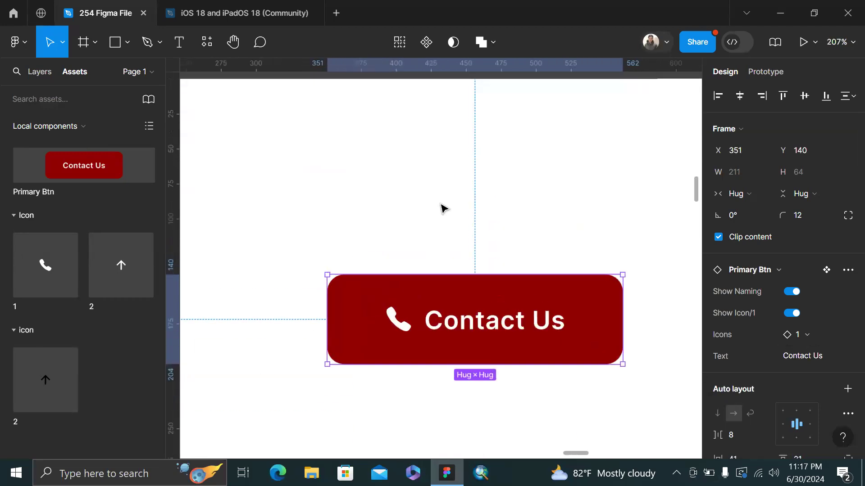
{"action": "scroll", "coordinate": [442, 208], "scroll_direction": "right", "scroll_amount": 3}
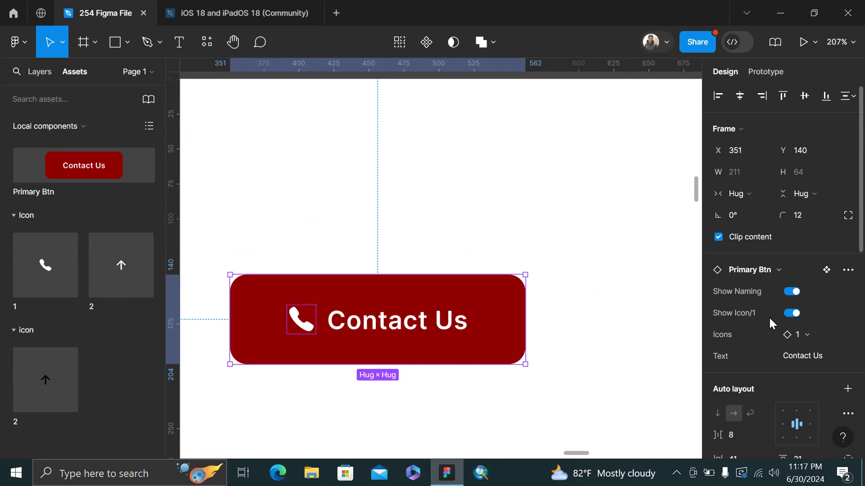
{"action": "left_click", "coordinate": [791, 313]}
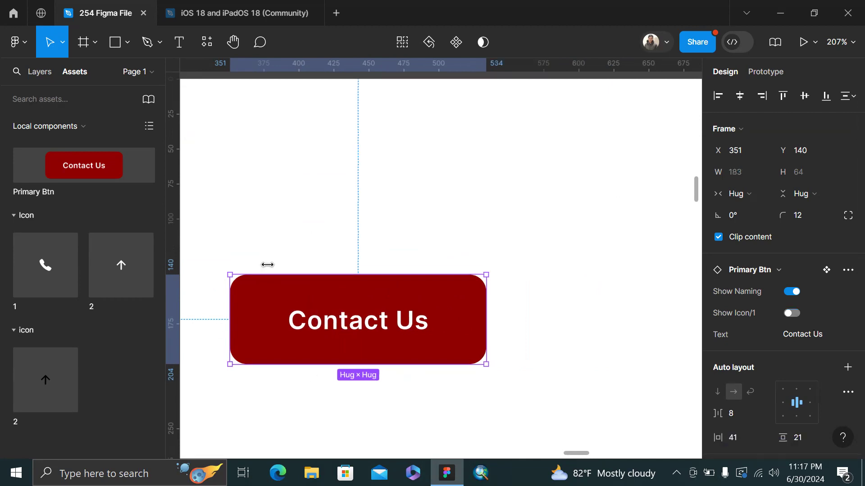
{"action": "left_click", "coordinate": [318, 246]}
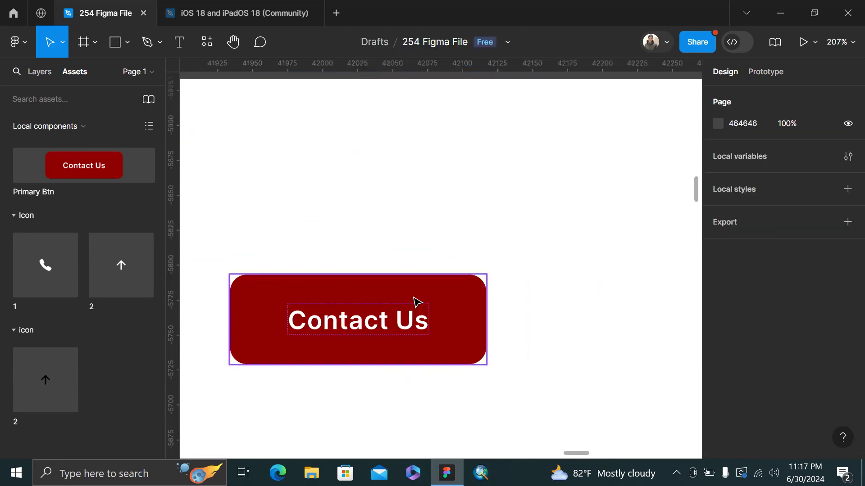
{"action": "left_click", "coordinate": [417, 301]}
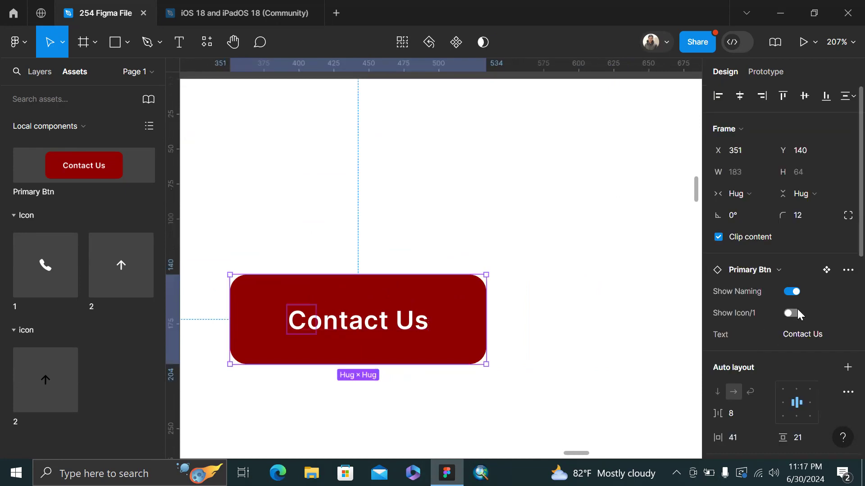
{"action": "left_click", "coordinate": [796, 311]}
Hide the Contact Us label so the instance shows only the icon
{"action": "left_click", "coordinate": [796, 293]}
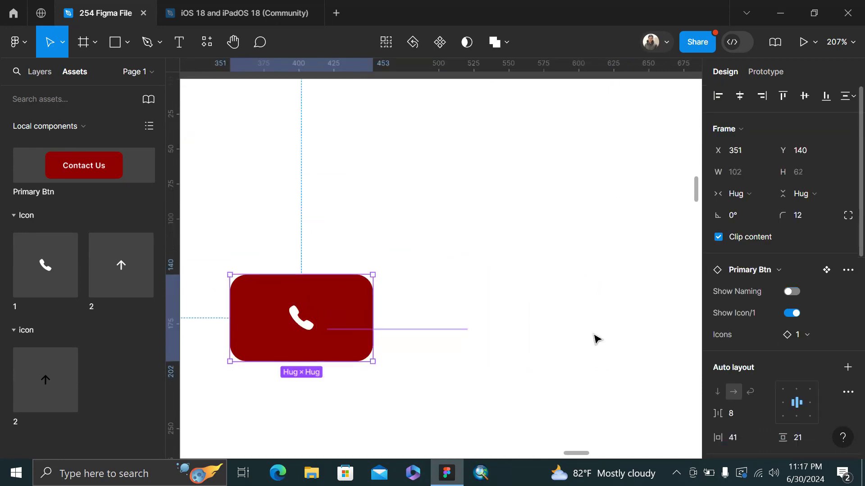
{"action": "left_click", "coordinate": [420, 247]}
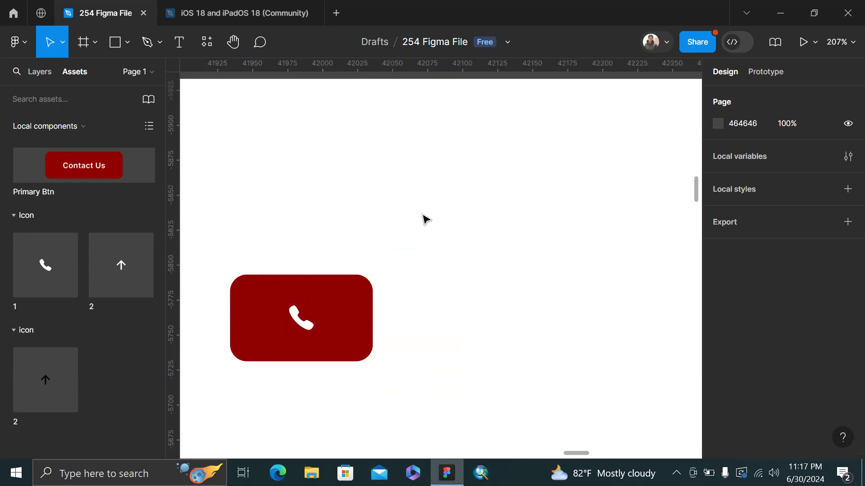
{"action": "left_click", "coordinate": [301, 314]}
{"action": "left_click", "coordinate": [389, 245]}
{"action": "scroll", "coordinate": [386, 244], "scroll_direction": "down", "scroll_amount": 1}
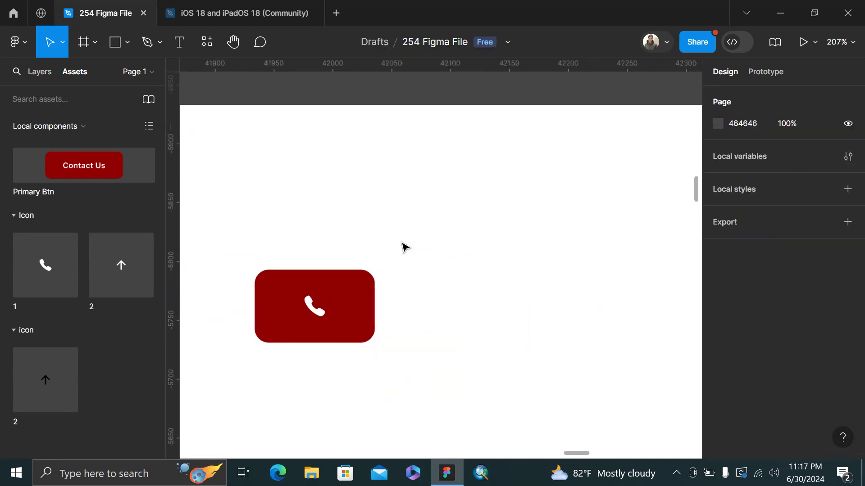
{"action": "scroll", "coordinate": [405, 247], "scroll_direction": "down", "scroll_amount": 3}
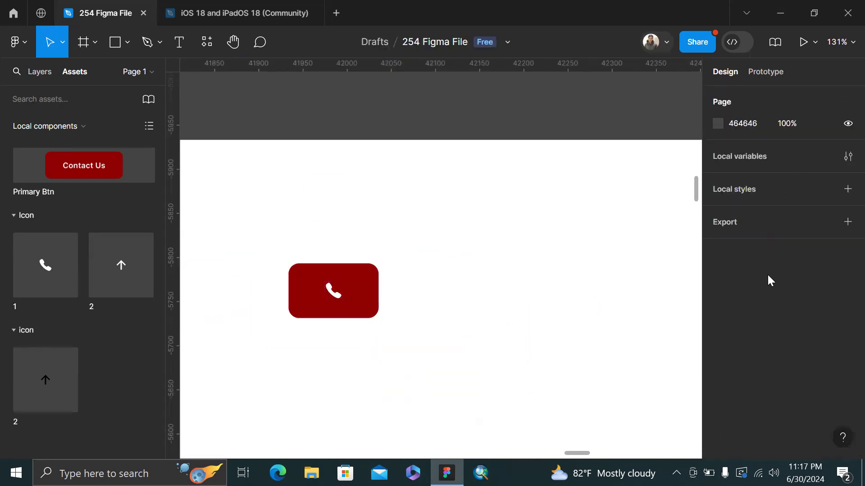
Show the Contact Us label again on the Primary Btn instance
{"action": "left_click", "coordinate": [337, 274]}
{"action": "scroll", "coordinate": [333, 270], "scroll_direction": "down", "scroll_amount": 3}
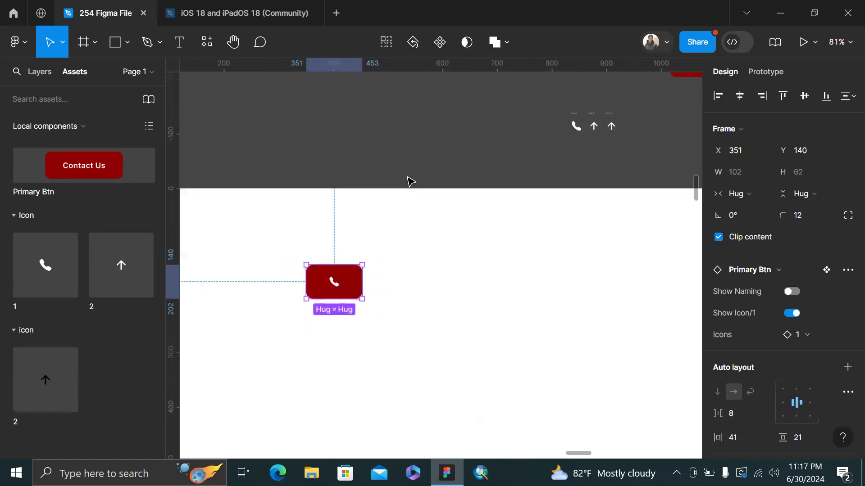
{"action": "scroll", "coordinate": [434, 140], "scroll_direction": "down", "scroll_amount": 8}
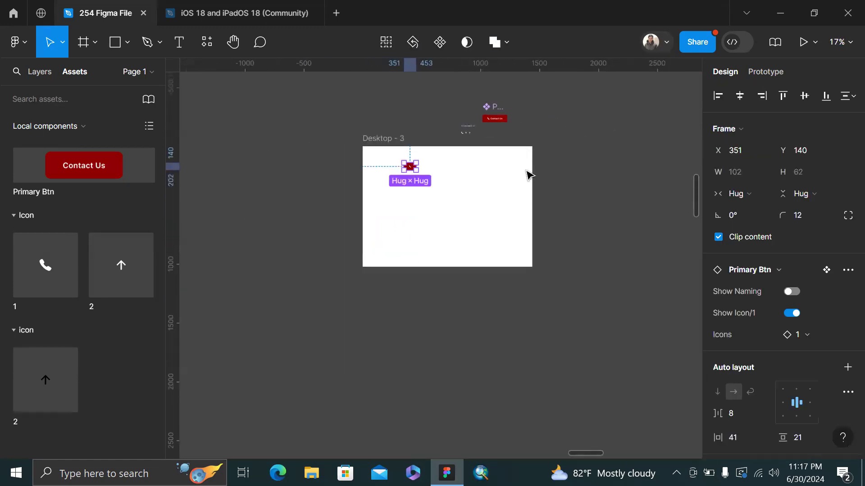
{"action": "left_click", "coordinate": [792, 292]}
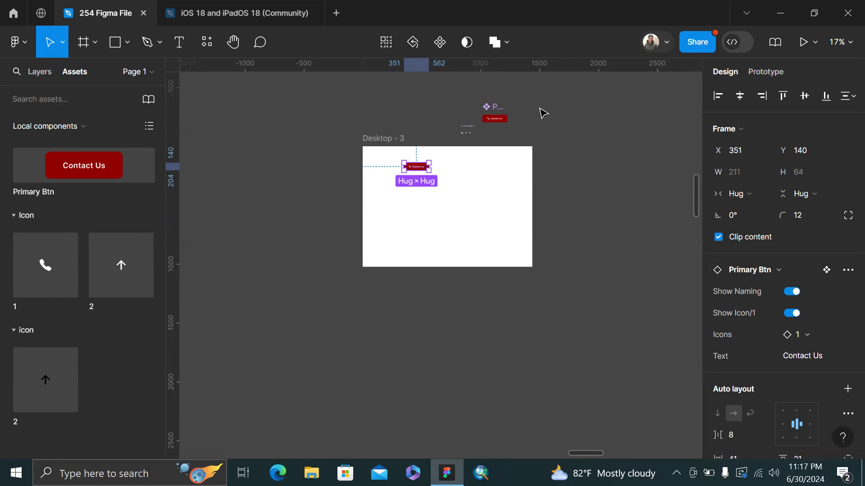
Reselect the Contact Us button instance near Desktop - 3's top-left
{"action": "scroll", "coordinate": [396, 123], "scroll_direction": "up", "scroll_amount": 4}
{"action": "scroll", "coordinate": [403, 145], "scroll_direction": "right", "scroll_amount": 3}
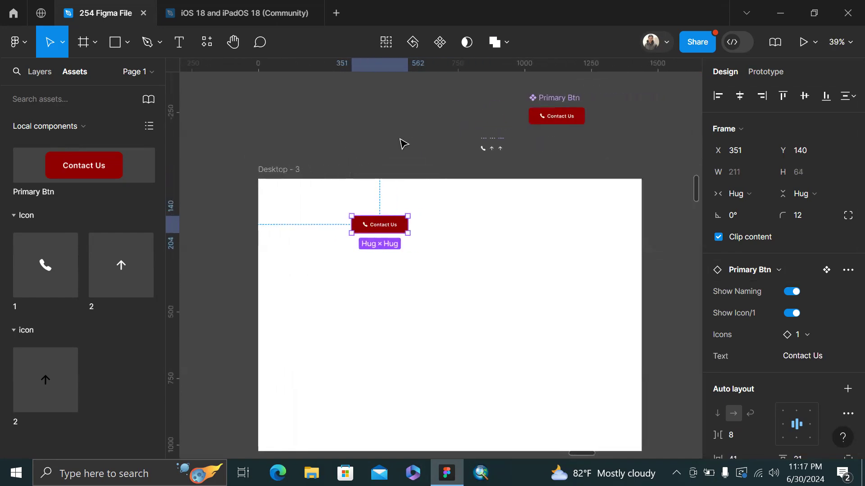
{"action": "left_click", "coordinate": [402, 142]}
{"action": "scroll", "coordinate": [401, 141], "scroll_direction": "up", "scroll_amount": 2}
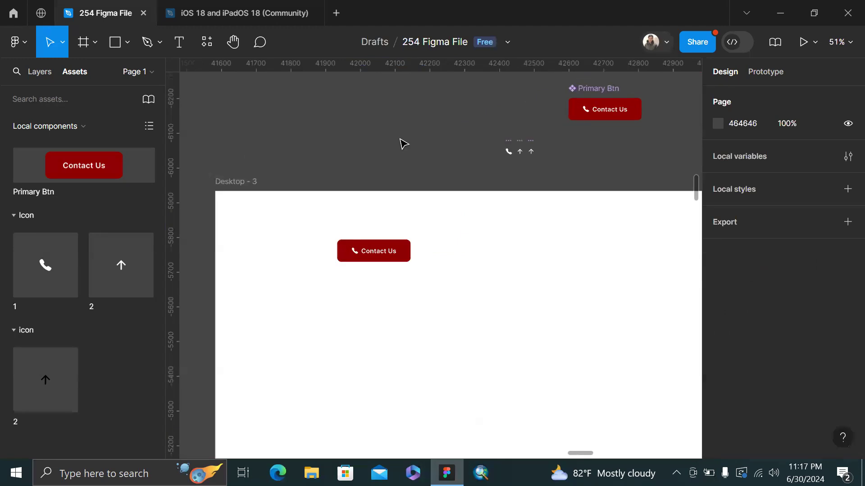
{"action": "left_click", "coordinate": [385, 249]}
{"action": "scroll", "coordinate": [385, 249], "scroll_direction": "right", "scroll_amount": 1}
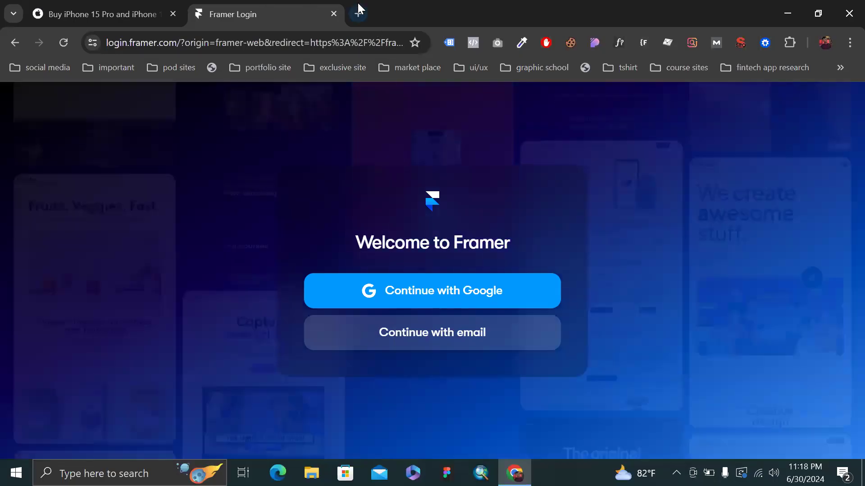
Open a new empty browser tab beside the Framer login page
{"action": "key", "text": "ctrl+t"}
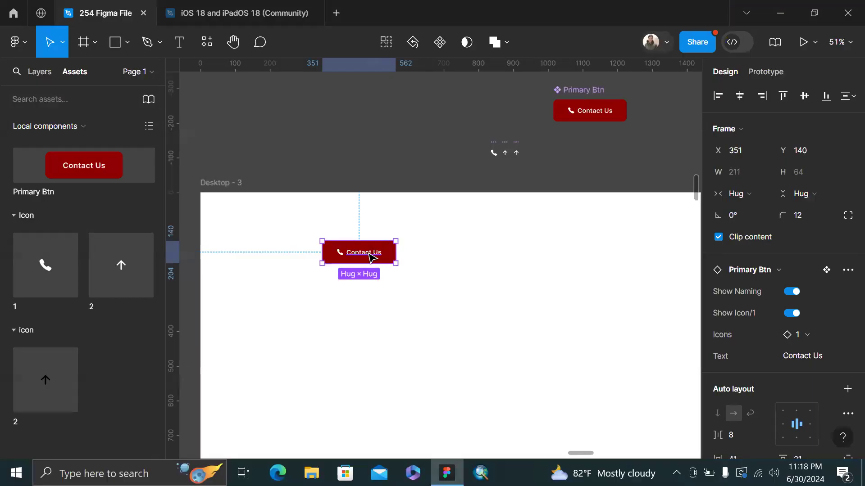
{"action": "double_click", "coordinate": [370, 253]}
{"action": "key", "text": "Escape"}
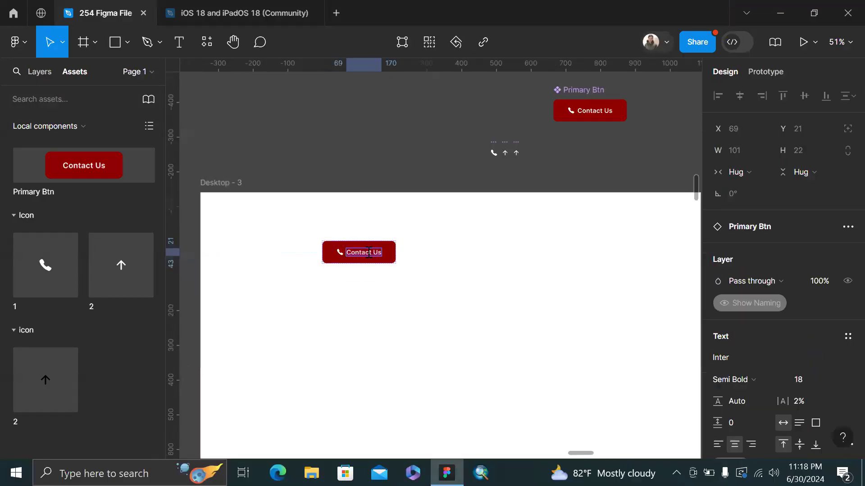
{"action": "key", "text": "ctrl+v"}
{"action": "key", "text": "ctrl+z"}
{"action": "left_click", "coordinate": [379, 129]}
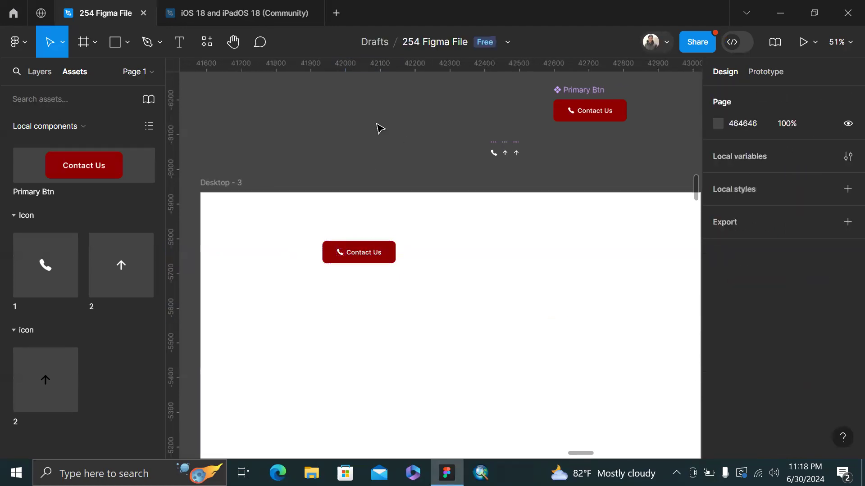
{"action": "left_click", "coordinate": [376, 263]}
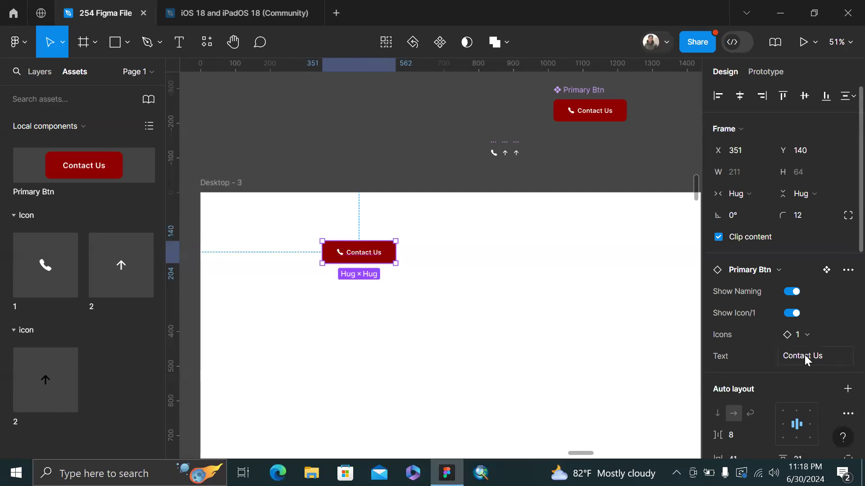
{"action": "left_click", "coordinate": [804, 355]}
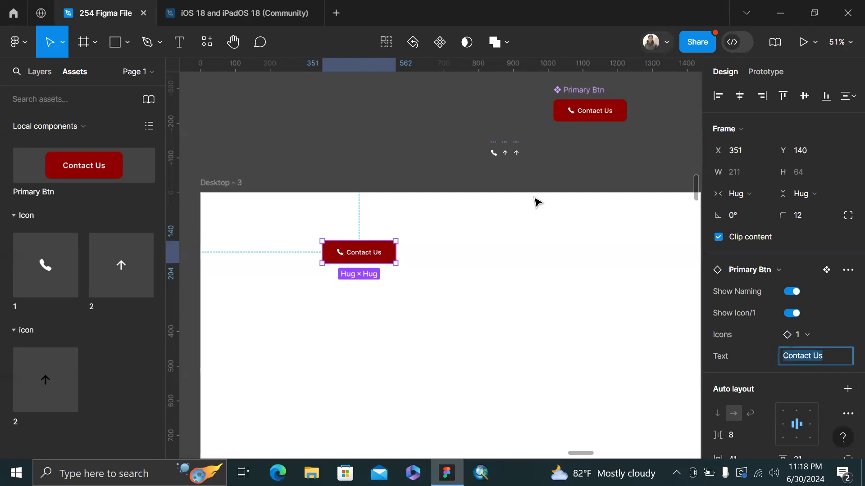
{"action": "type", "text": "Learn More"}
{"action": "key", "text": "Return"}
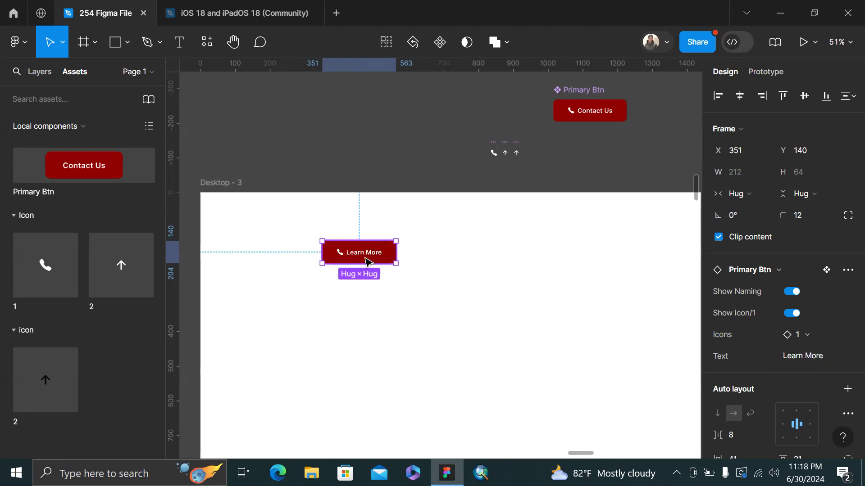
{"action": "left_click", "coordinate": [823, 357]}
{"action": "type", "text": "Lsdkfnkjasdhlj"}
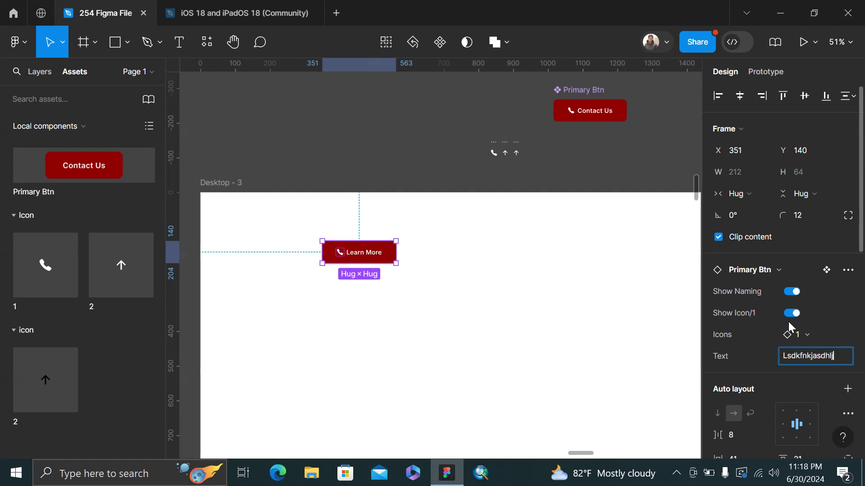
{"action": "type", "text": "kfjasd;klf"}
{"action": "key", "text": "Return"}
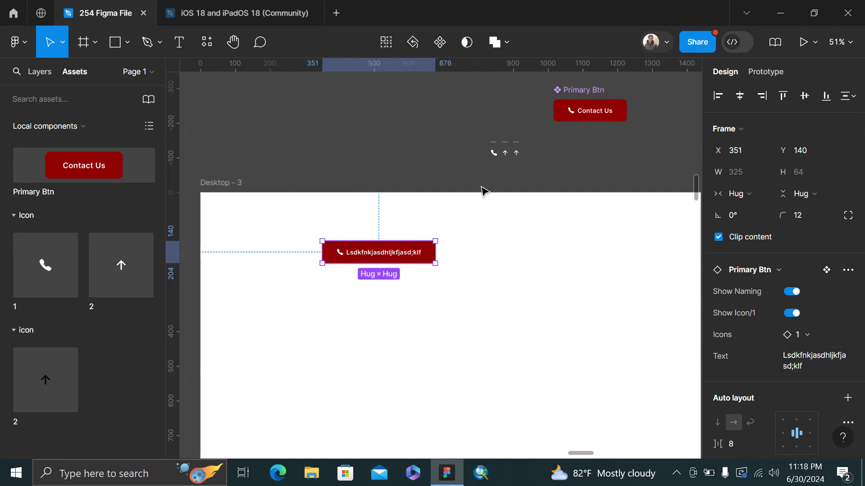
{"action": "key", "text": "ctrl+z"}
{"action": "key", "text": "ctrl+z"}
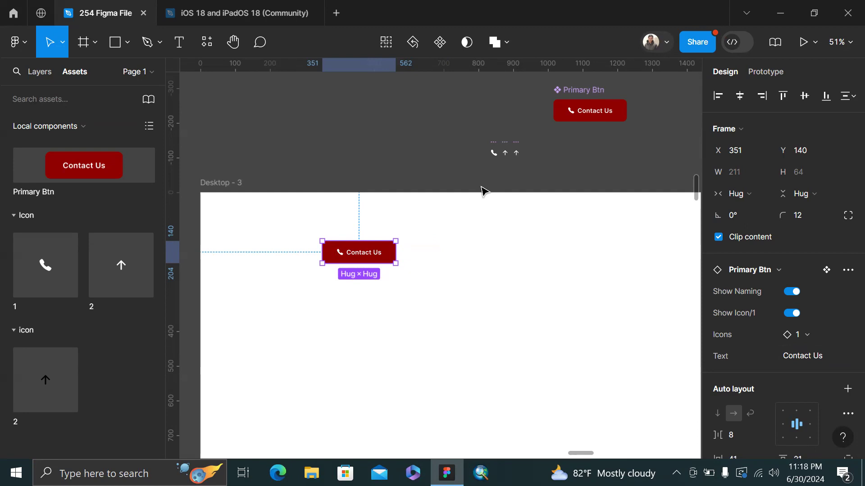
{"action": "scroll", "coordinate": [483, 191], "scroll_direction": "right", "scroll_amount": 5}
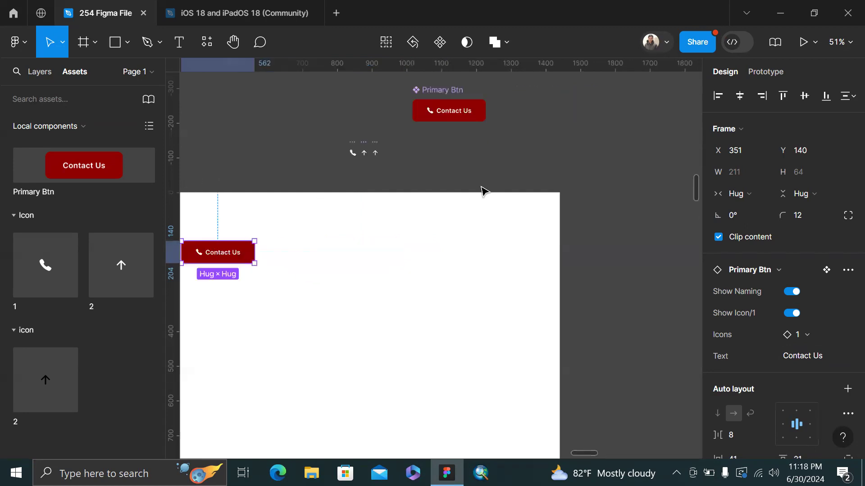
{"action": "scroll", "coordinate": [483, 191], "scroll_direction": "down", "scroll_amount": 5}
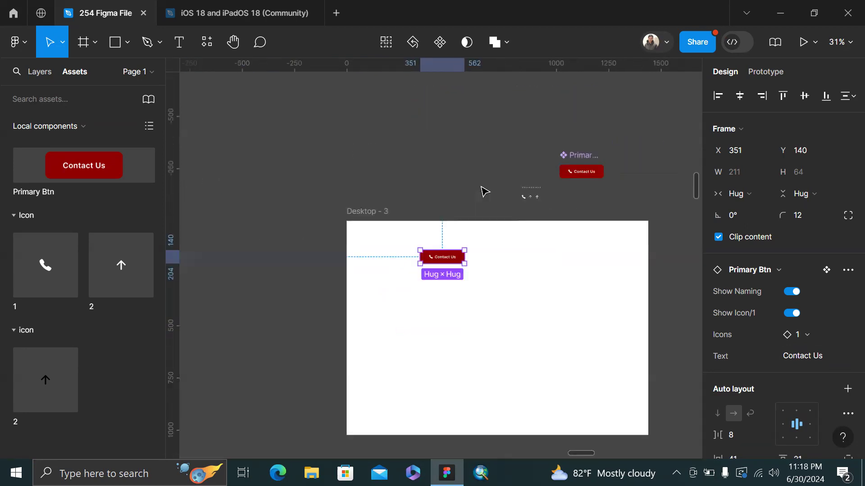
{"action": "scroll", "coordinate": [482, 189], "scroll_direction": "right", "scroll_amount": 4}
{"action": "scroll", "coordinate": [459, 136], "scroll_direction": "right", "scroll_amount": 4}
{"action": "scroll", "coordinate": [460, 136], "scroll_direction": "up", "scroll_amount": 3}
{"action": "scroll", "coordinate": [459, 136], "scroll_direction": "down", "scroll_amount": 4}
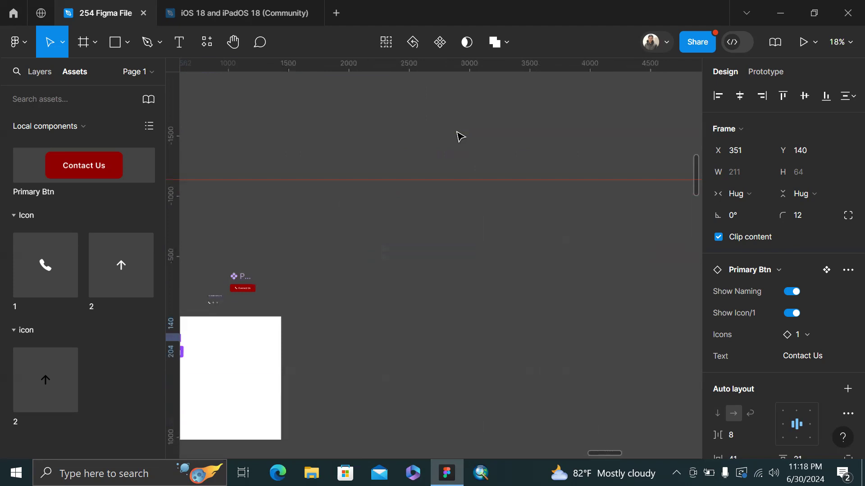
{"action": "scroll", "coordinate": [459, 137], "scroll_direction": "right", "scroll_amount": 5}
{"action": "scroll", "coordinate": [486, 141], "scroll_direction": "up", "scroll_amount": 7}
{"action": "scroll", "coordinate": [487, 140], "scroll_direction": "right", "scroll_amount": 5}
{"action": "scroll", "coordinate": [554, 178], "scroll_direction": "down", "scroll_amount": 4}
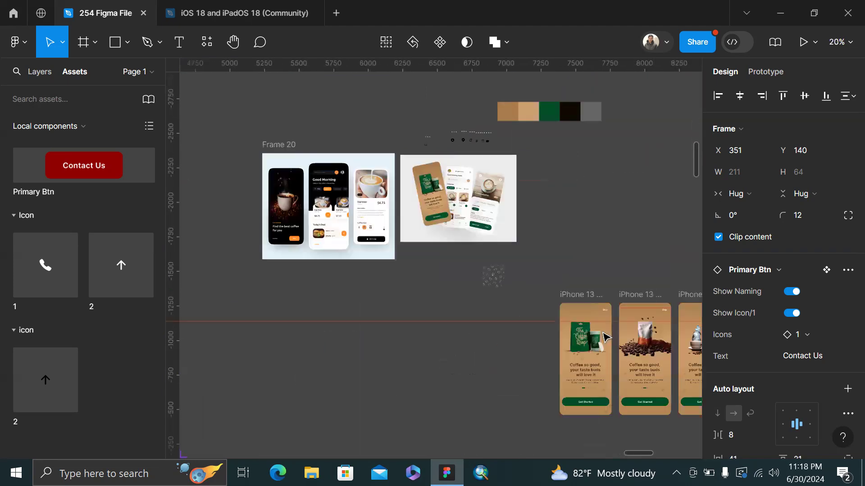
{"action": "scroll", "coordinate": [604, 141], "scroll_direction": "up", "scroll_amount": 3}
{"action": "scroll", "coordinate": [604, 140], "scroll_direction": "down", "scroll_amount": 4}
{"action": "scroll", "coordinate": [605, 142], "scroll_direction": "right", "scroll_amount": 3}
{"action": "scroll", "coordinate": [606, 141], "scroll_direction": "right", "scroll_amount": 3}
{"action": "scroll", "coordinate": [486, 152], "scroll_direction": "up", "scroll_amount": 5}
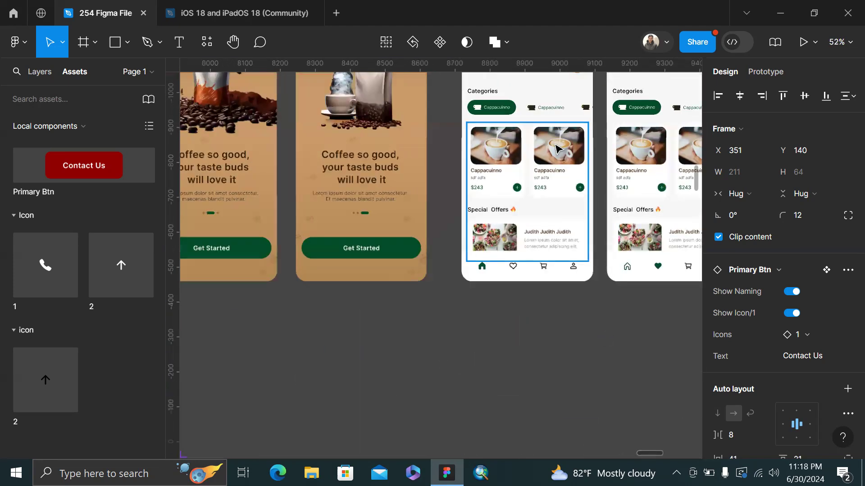
{"action": "scroll", "coordinate": [639, 218], "scroll_direction": "right", "scroll_amount": 4}
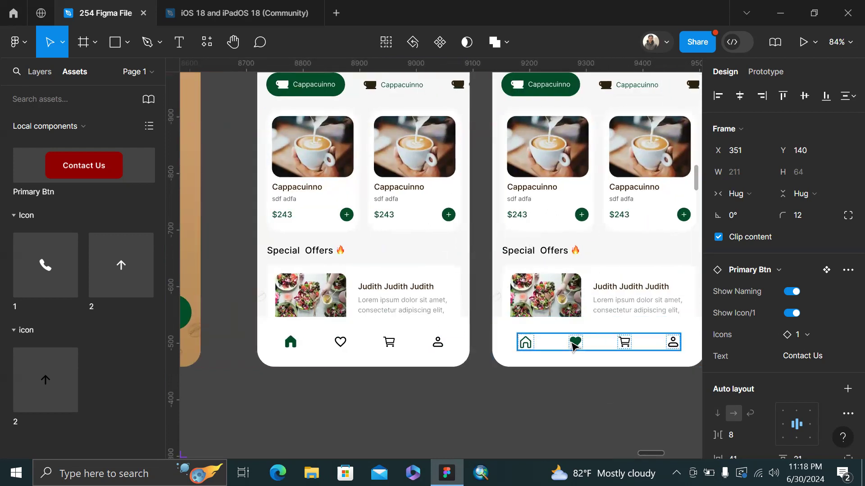
{"action": "left_click", "coordinate": [573, 346]}
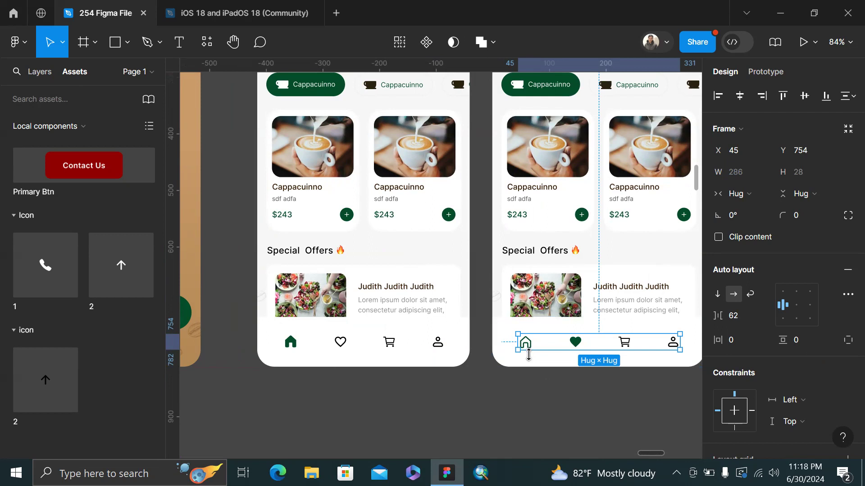
{"action": "scroll", "coordinate": [528, 355], "scroll_direction": "down", "scroll_amount": 5}
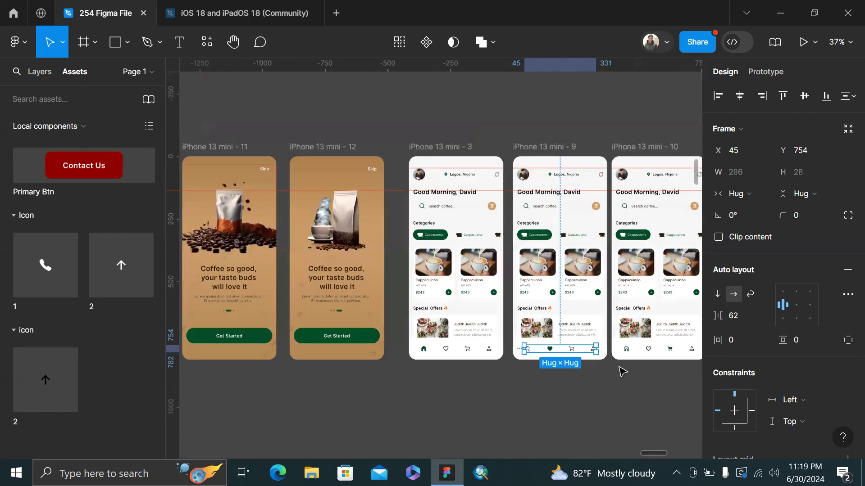
{"action": "scroll", "coordinate": [518, 365], "scroll_direction": "up", "scroll_amount": 2}
{"action": "scroll", "coordinate": [519, 368], "scroll_direction": "up", "scroll_amount": 3}
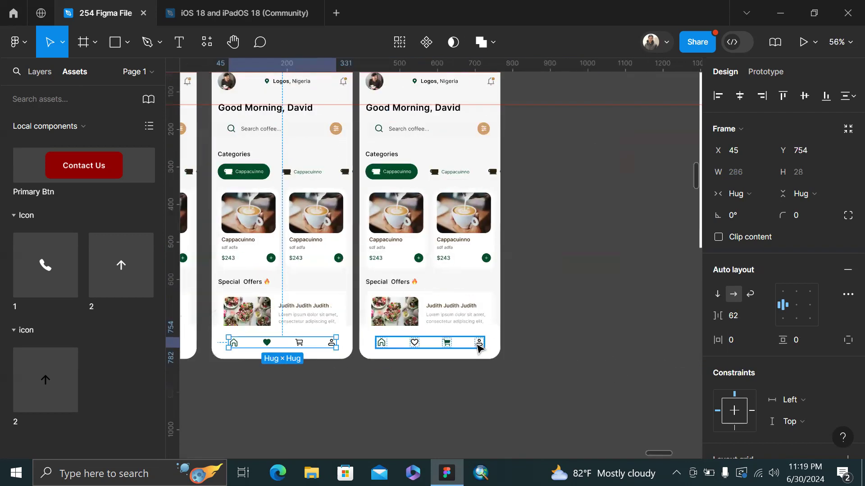
{"action": "left_click_drag", "start_coordinate": [559, 308], "coordinate": [469, 354]}
{"action": "scroll", "coordinate": [469, 353], "scroll_direction": "down", "scroll_amount": 3}
{"action": "left_click", "coordinate": [538, 281]}
{"action": "scroll", "coordinate": [538, 282], "scroll_direction": "left", "scroll_amount": 3}
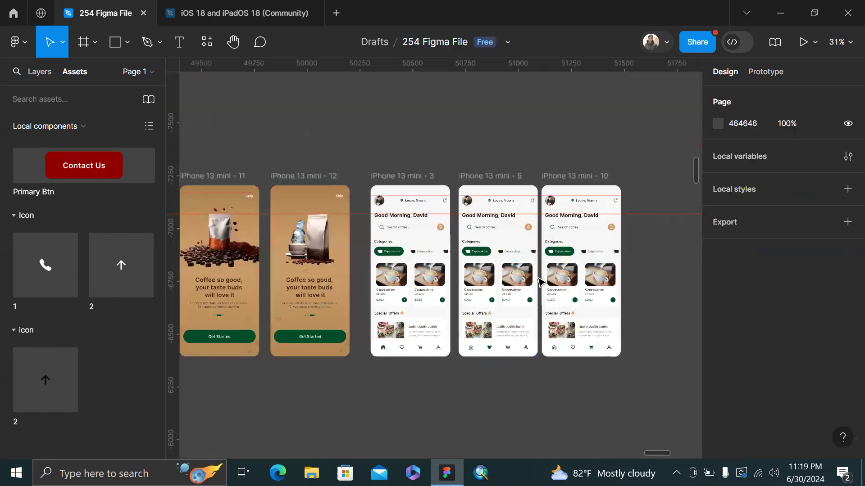
{"action": "scroll", "coordinate": [540, 282], "scroll_direction": "down", "scroll_amount": 3}
{"action": "scroll", "coordinate": [541, 282], "scroll_direction": "left", "scroll_amount": 10}
{"action": "scroll", "coordinate": [540, 282], "scroll_direction": "down", "scroll_amount": 3}
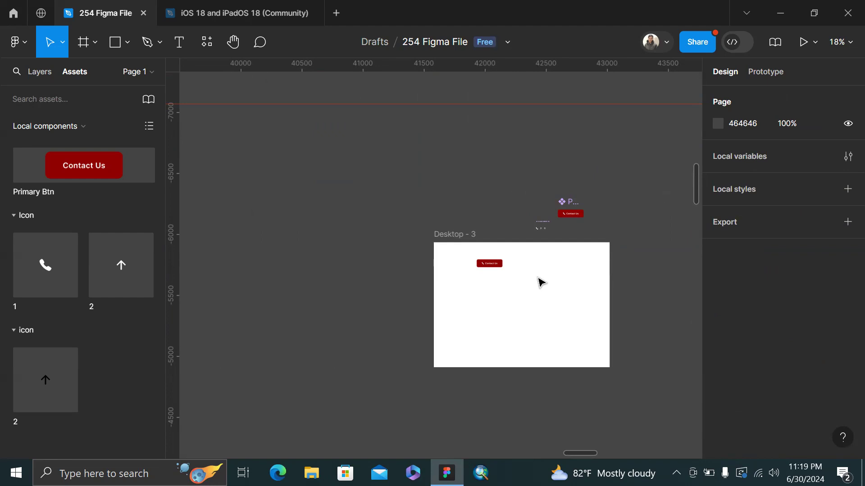
Add a second Contact Us variant, Variant2, to the Primary Btn main component
{"action": "scroll", "coordinate": [521, 269], "scroll_direction": "right", "scroll_amount": 2}
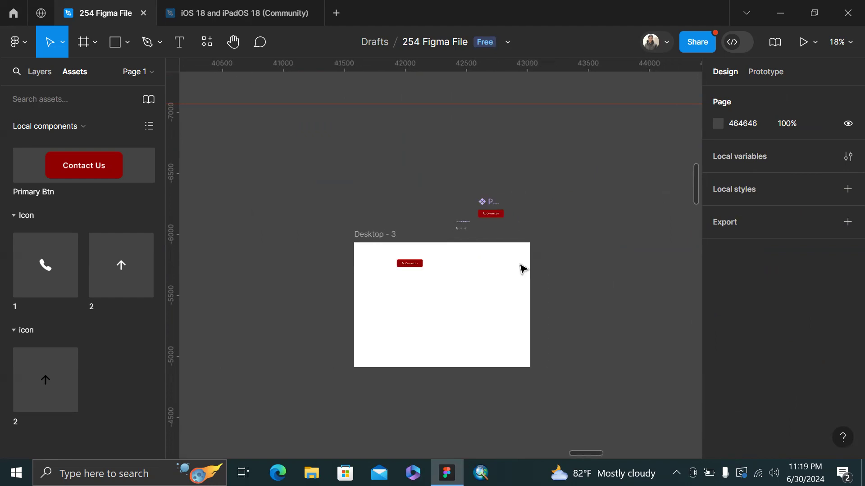
{"action": "scroll", "coordinate": [428, 212], "scroll_direction": "up", "scroll_amount": 6}
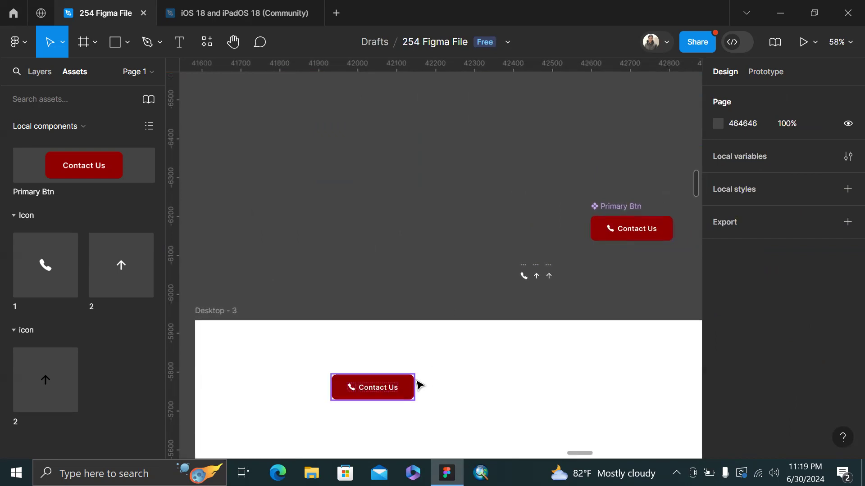
{"action": "left_click", "coordinate": [413, 383]}
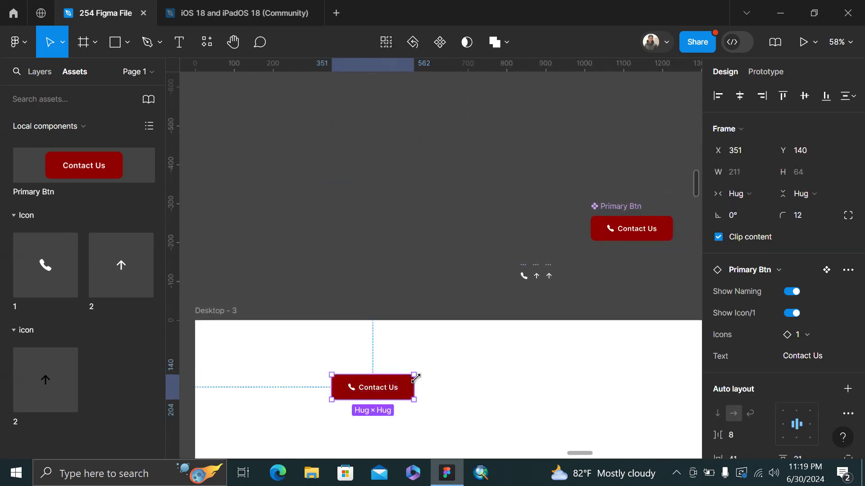
{"action": "scroll", "coordinate": [415, 378], "scroll_direction": "down", "scroll_amount": 4}
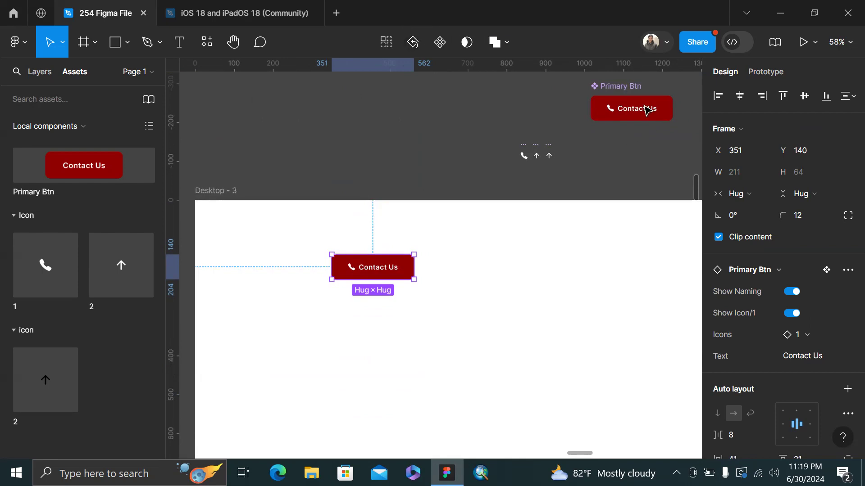
{"action": "left_click", "coordinate": [635, 89]}
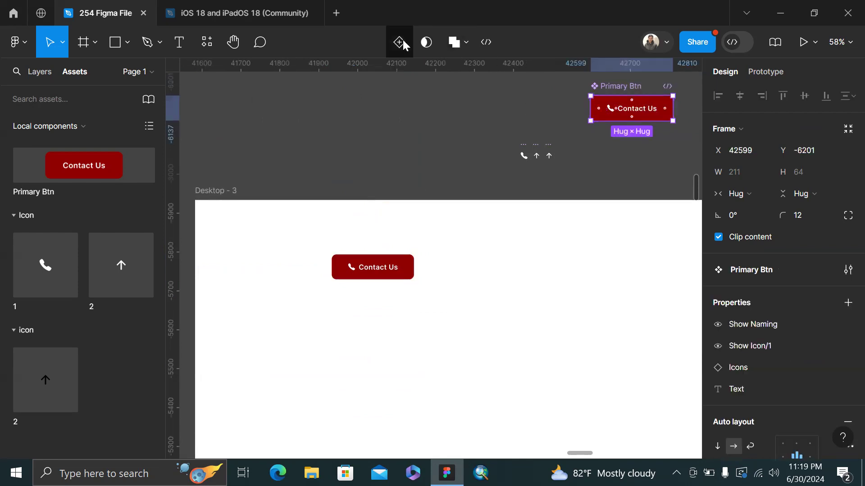
{"action": "left_click", "coordinate": [399, 42]}
{"action": "scroll", "coordinate": [520, 62], "scroll_direction": "up", "scroll_amount": 1}
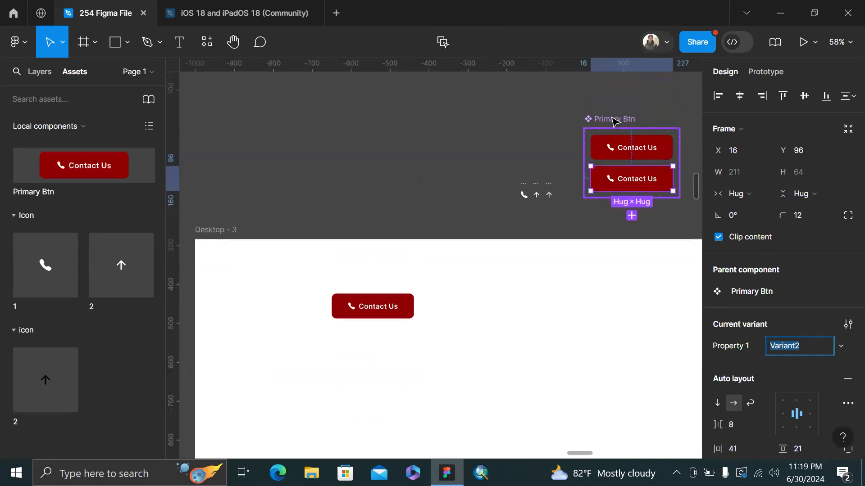
{"action": "left_click", "coordinate": [602, 96]}
{"action": "scroll", "coordinate": [602, 96], "scroll_direction": "right", "scroll_amount": 2}
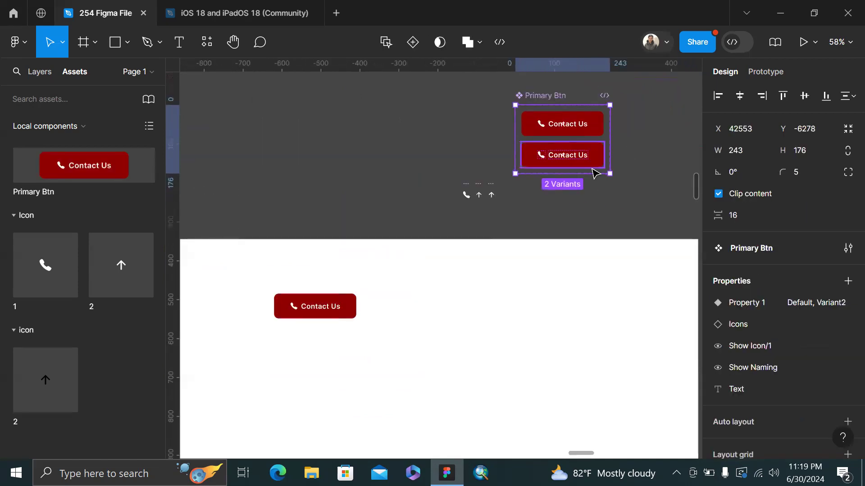
{"action": "left_click", "coordinate": [581, 158]}
{"action": "scroll", "coordinate": [779, 241], "scroll_direction": "down", "scroll_amount": 3}
{"action": "scroll", "coordinate": [754, 357], "scroll_direction": "down", "scroll_amount": 5}
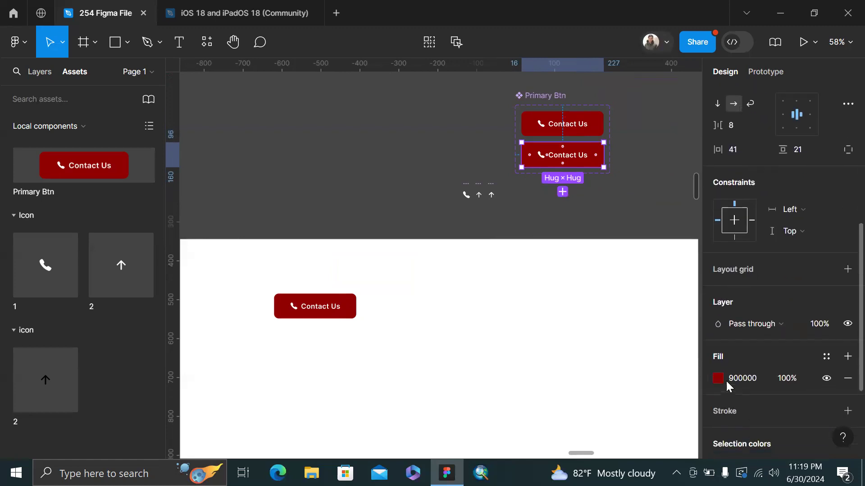
Change Variant2's button fill to the bright red E80000
{"action": "left_click", "coordinate": [722, 382]}
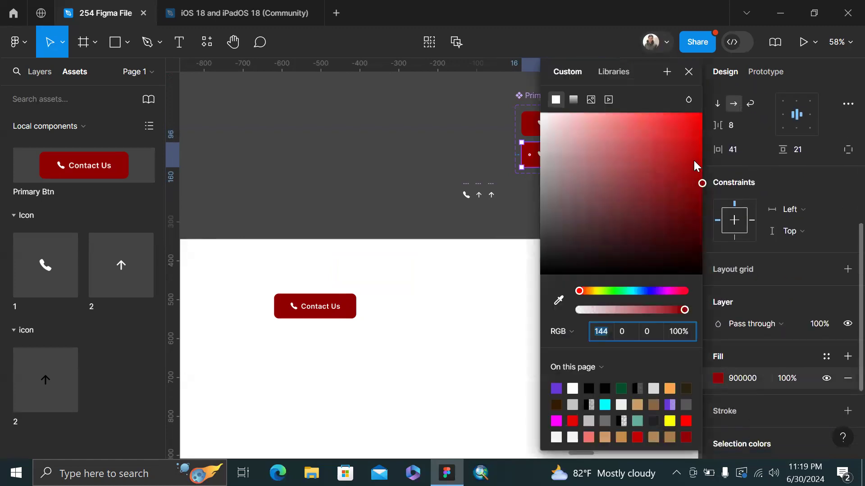
{"action": "left_click", "coordinate": [698, 142]}
{"action": "mouse_move", "coordinate": [704, 135]}
{"action": "left_mouse_down"}
{"action": "mouse_move", "coordinate": [703, 110]}
{"action": "mouse_move", "coordinate": [714, 131]}
{"action": "left_mouse_up"}
{"action": "scroll", "coordinate": [512, 140], "scroll_direction": "right", "scroll_amount": 3}
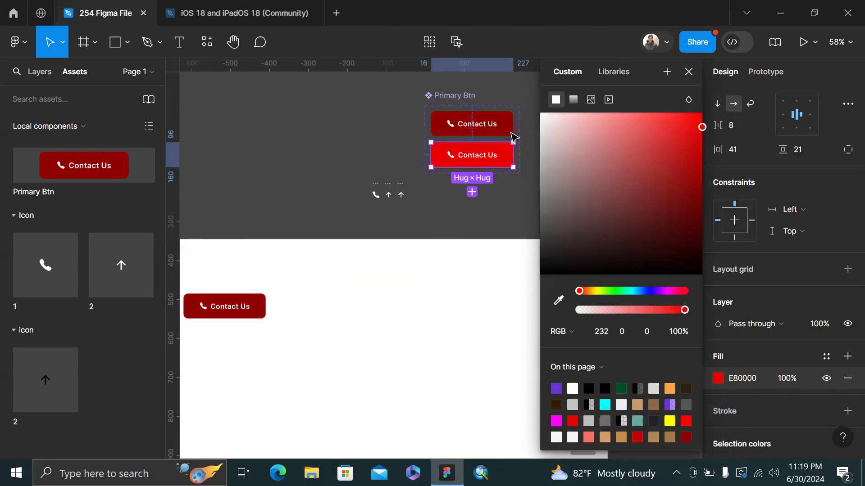
{"action": "left_click", "coordinate": [508, 157]}
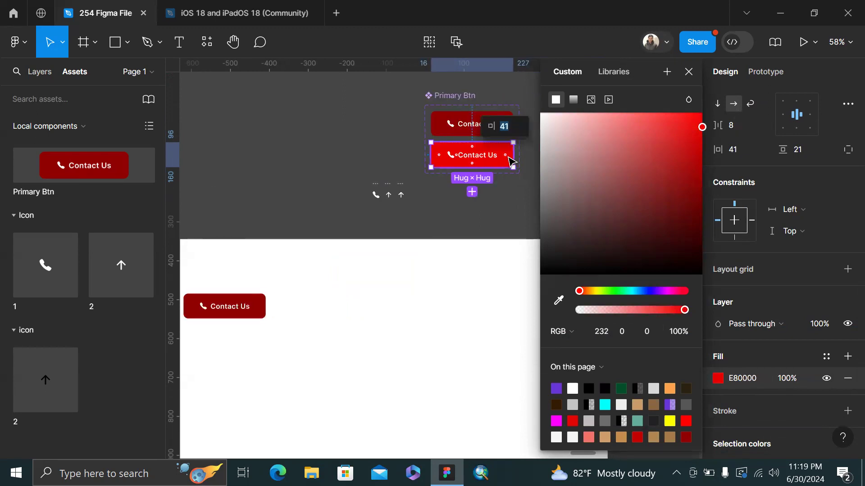
{"action": "left_click", "coordinate": [518, 201]}
{"action": "left_click", "coordinate": [492, 155]}
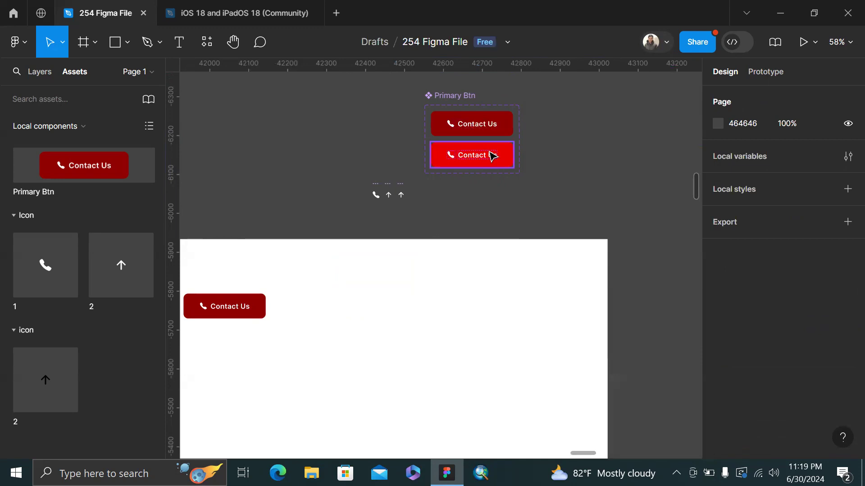
Duplicate the red variant into a third and swap its fill to a stroke outline
{"action": "key", "text": "ctrl+d"}
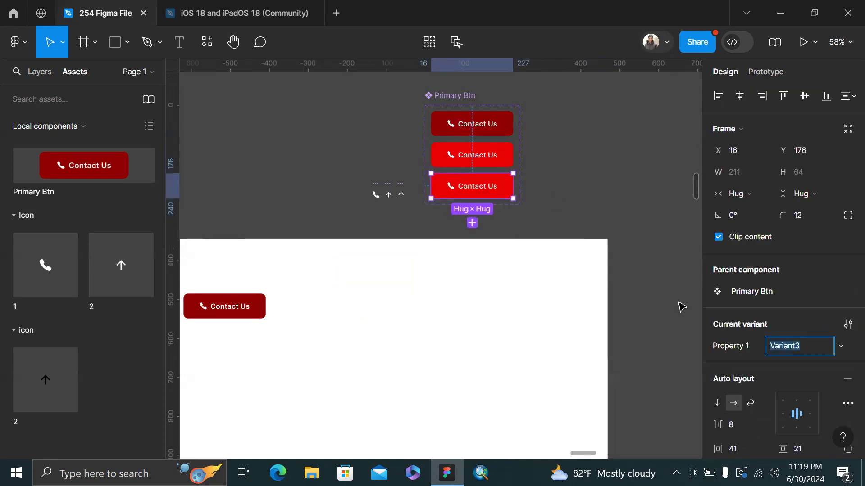
{"action": "left_click", "coordinate": [620, 205]}
{"action": "scroll", "coordinate": [757, 260], "scroll_direction": "down", "scroll_amount": 6}
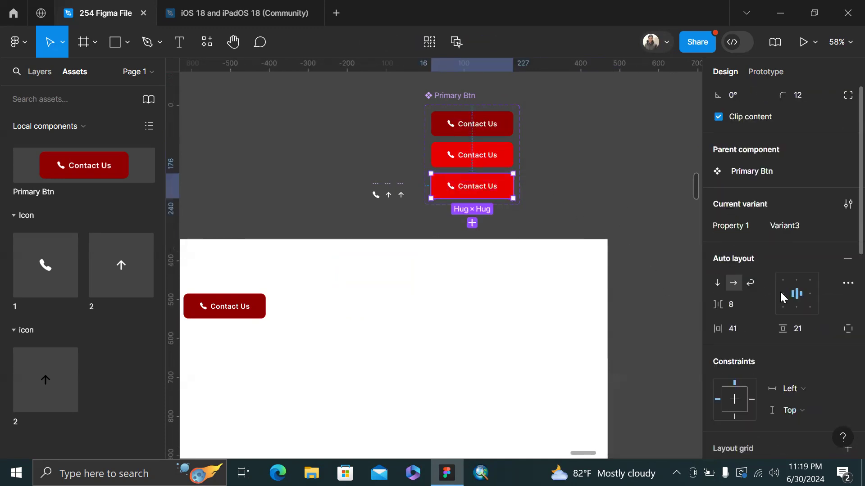
{"action": "left_click", "coordinate": [718, 408]}
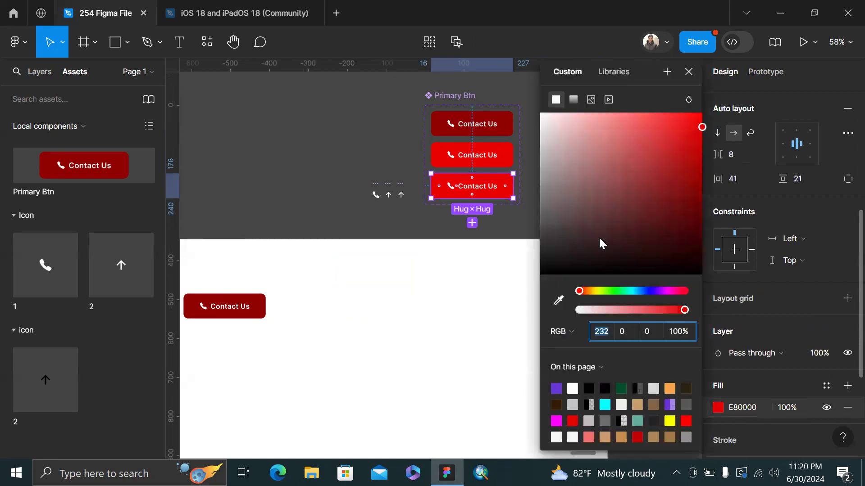
{"action": "scroll", "coordinate": [514, 219], "scroll_direction": "up", "scroll_amount": 3}
{"action": "left_click_drag", "start_coordinate": [514, 218], "coordinate": [505, 178]}
{"action": "key", "text": "shift+x"}
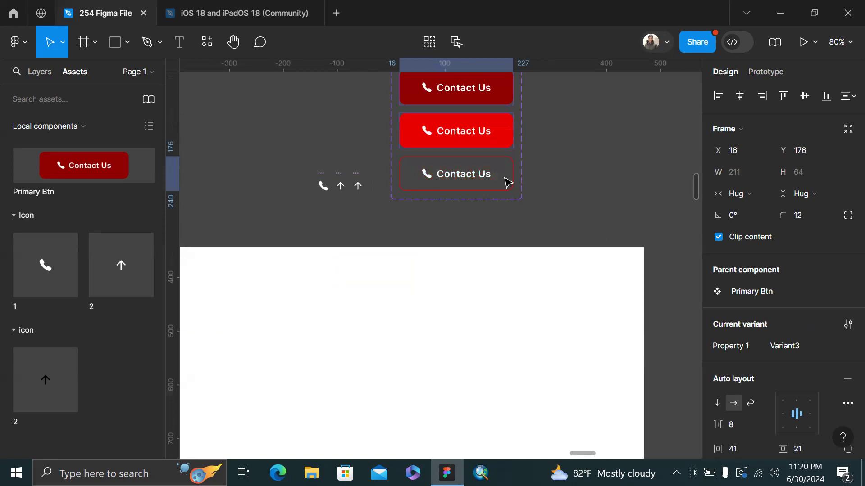
Eyedrop the button red E80000 for the third variant's text and icon colour
{"action": "double_click", "coordinate": [486, 180]}
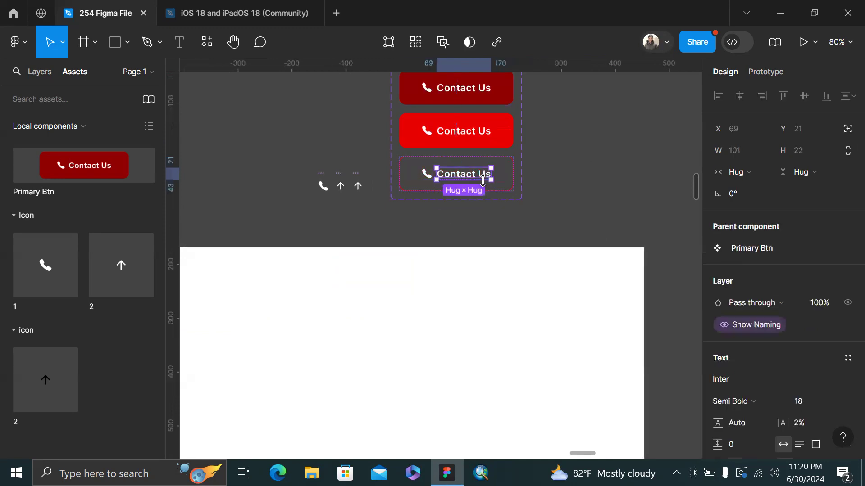
{"action": "left_click", "coordinate": [427, 177]}
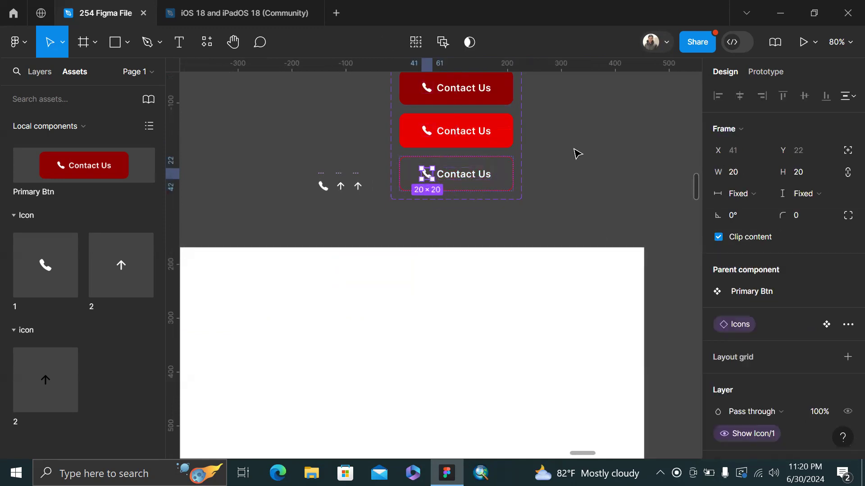
{"action": "left_click", "coordinate": [476, 187]}
{"action": "scroll", "coordinate": [710, 241], "scroll_direction": "down", "scroll_amount": 2}
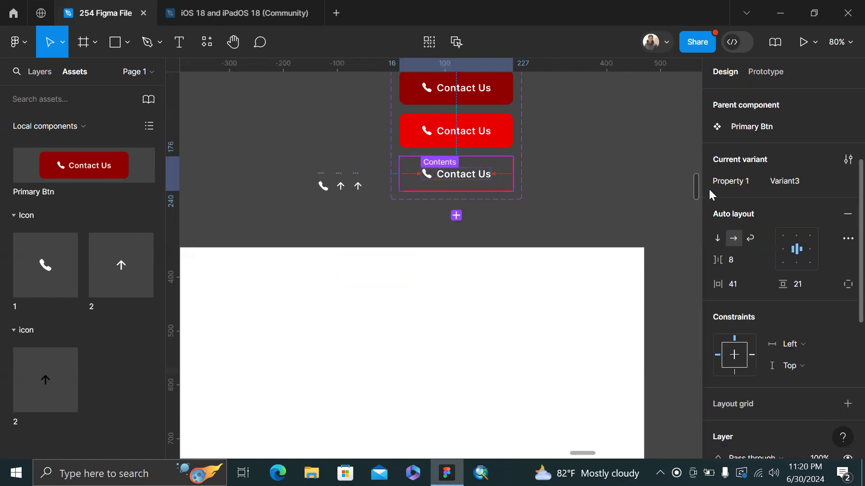
{"action": "scroll", "coordinate": [732, 270], "scroll_direction": "down", "scroll_amount": 5}
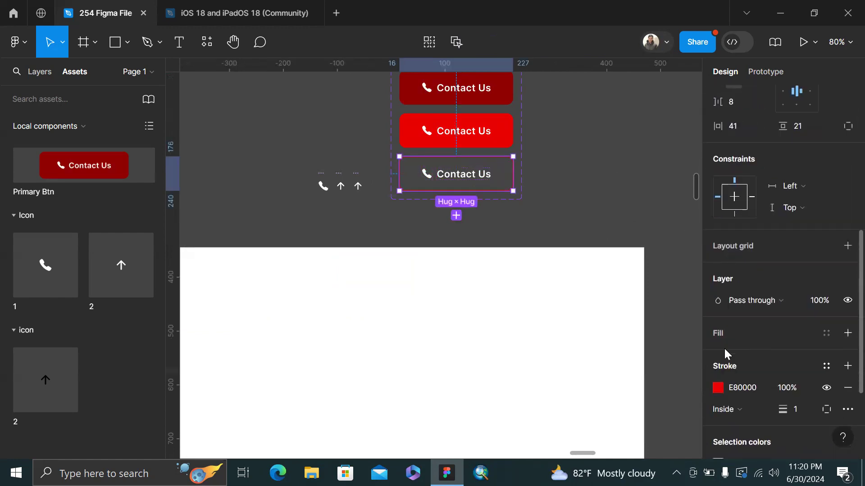
{"action": "left_click", "coordinate": [718, 362]}
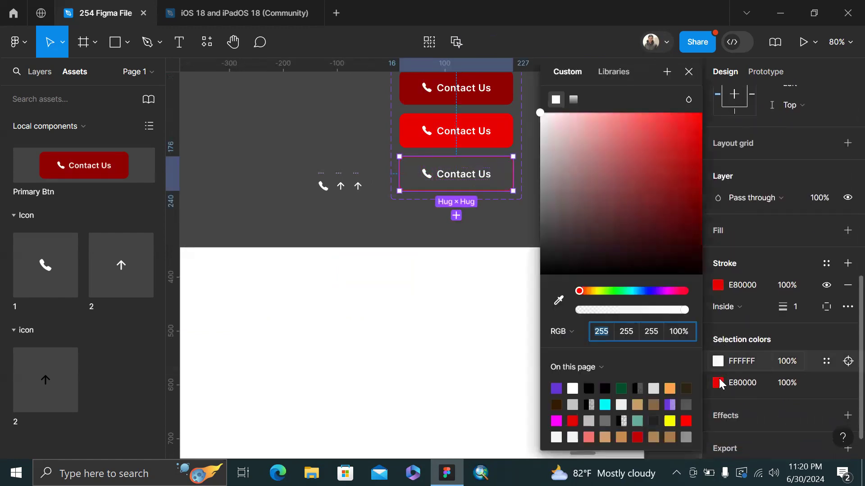
{"action": "left_click", "coordinate": [558, 300]}
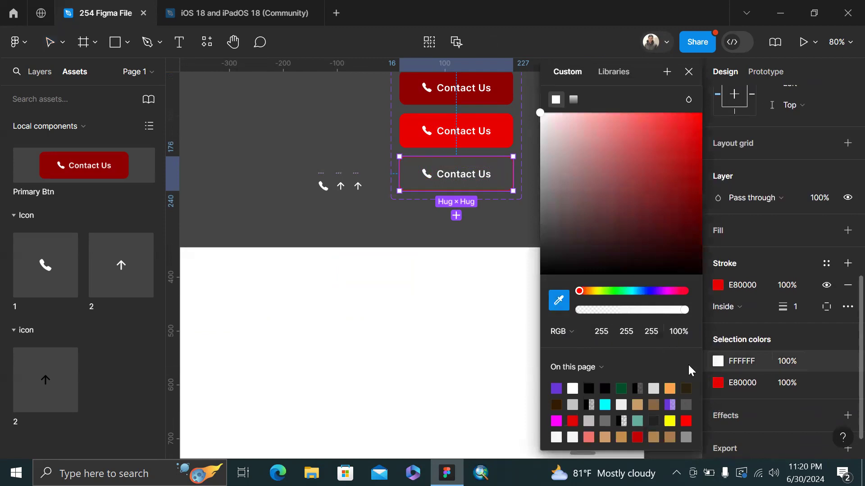
{"action": "left_click", "coordinate": [509, 129]}
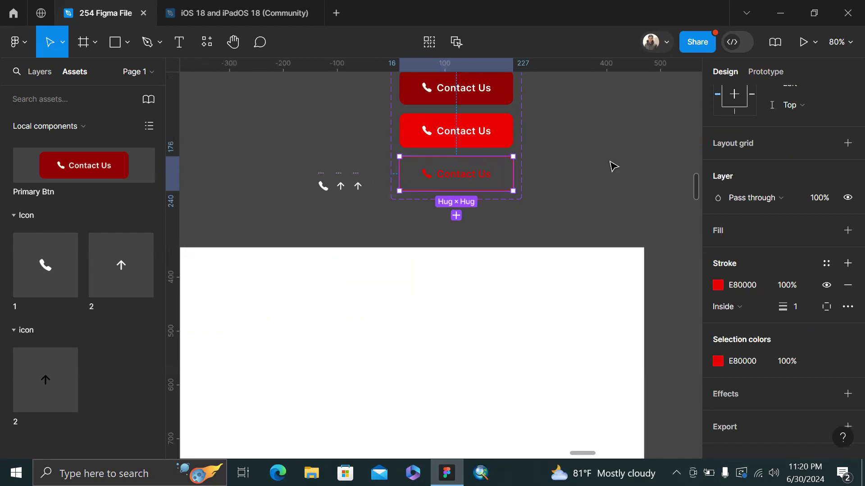
{"action": "left_click", "coordinate": [613, 166]}
{"action": "left_click", "coordinate": [494, 185]}
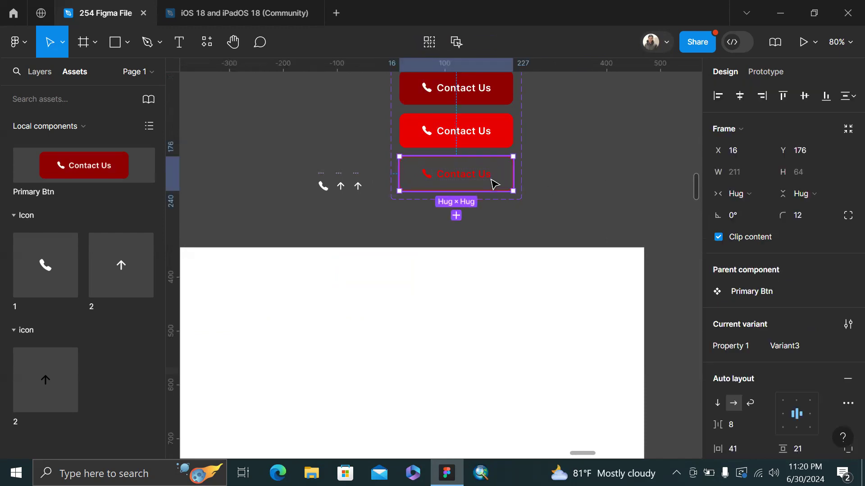
Duplicate the outlined variant into a fourth, then delete that extra variant
{"action": "key", "text": "ctrl+d"}
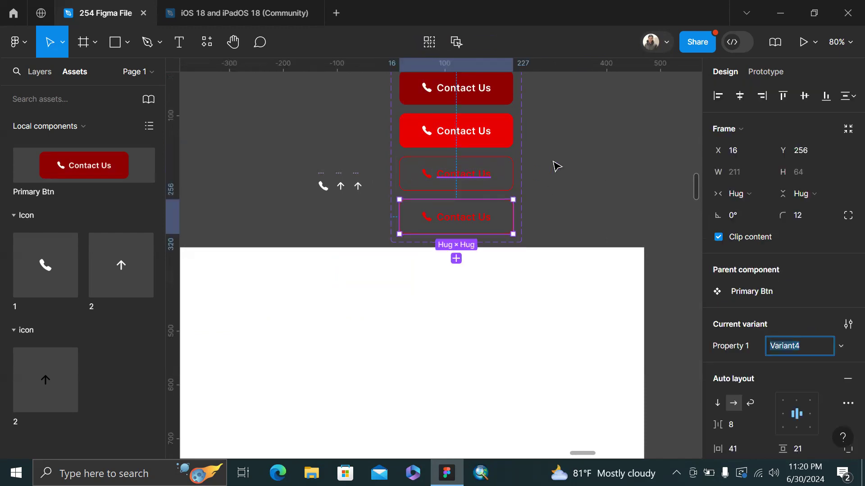
{"action": "left_click", "coordinate": [571, 160]}
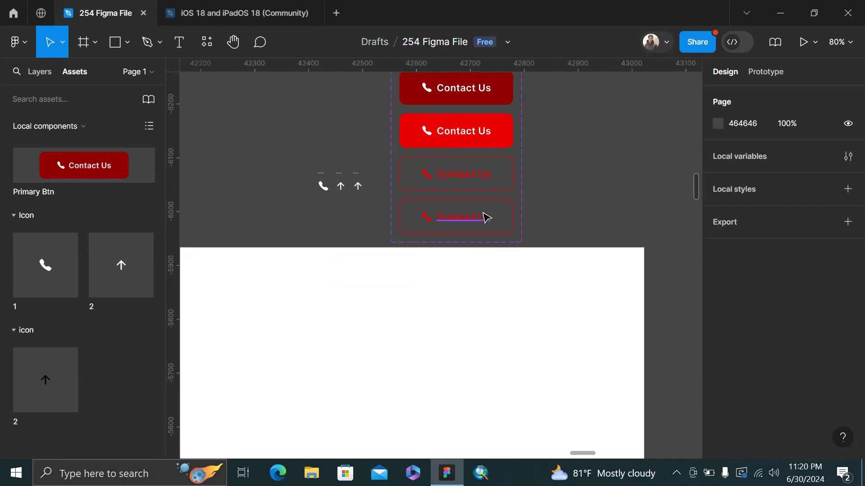
{"action": "left_click", "coordinate": [487, 218]}
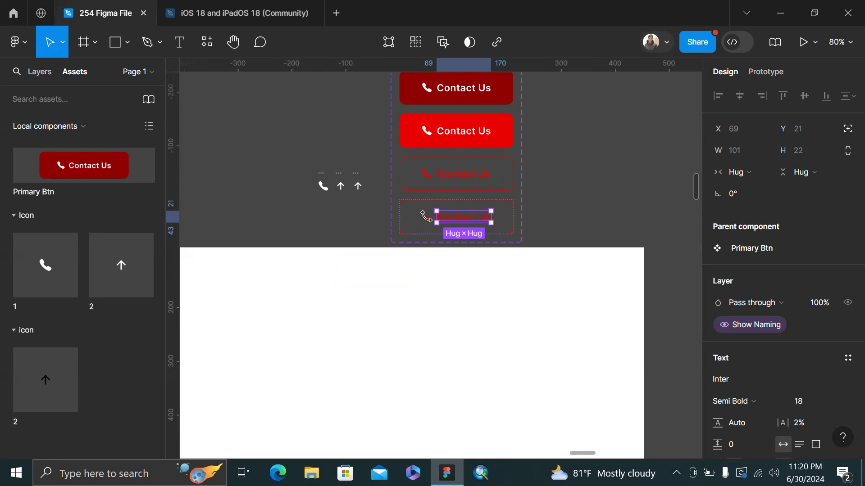
{"action": "left_click", "coordinate": [543, 206]}
{"action": "left_click", "coordinate": [468, 226]}
{"action": "key", "text": "Delete"}
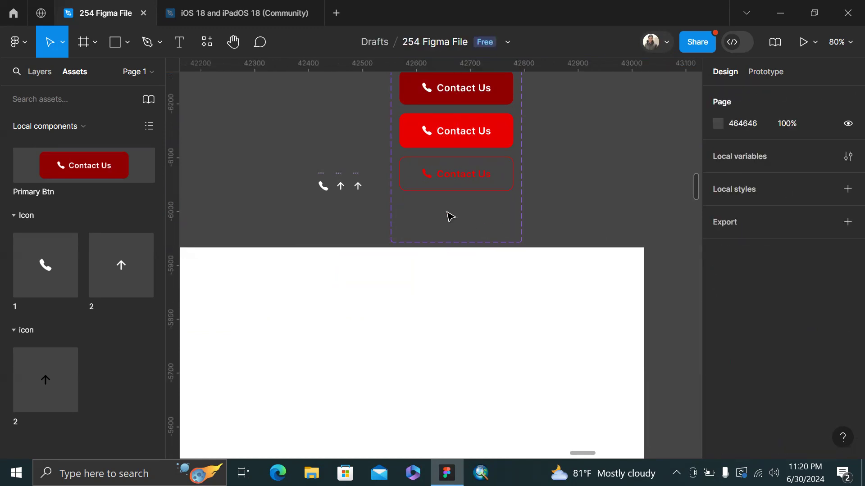
Shrink the Primary Btn set to fit three variants and rename the middle one hoVERt2
{"action": "scroll", "coordinate": [450, 205], "scroll_direction": "up", "scroll_amount": 3}
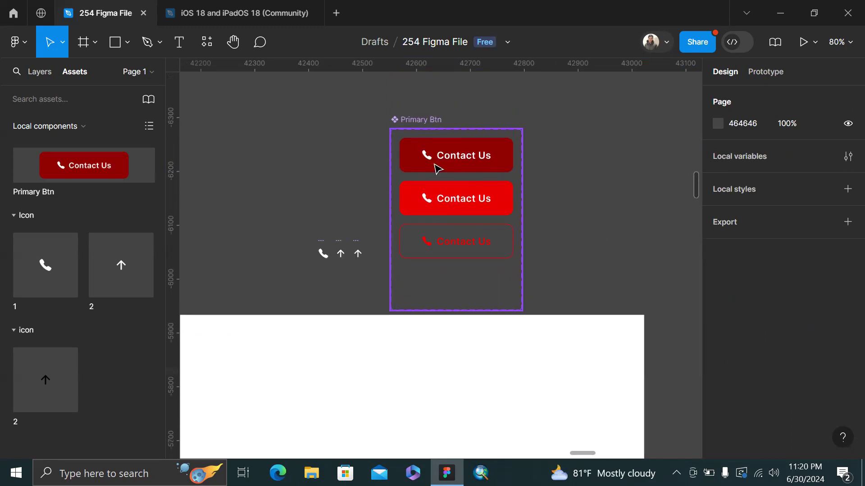
{"action": "left_click", "coordinate": [442, 308]}
{"action": "left_click_drag", "start_coordinate": [442, 307], "coordinate": [451, 271]}
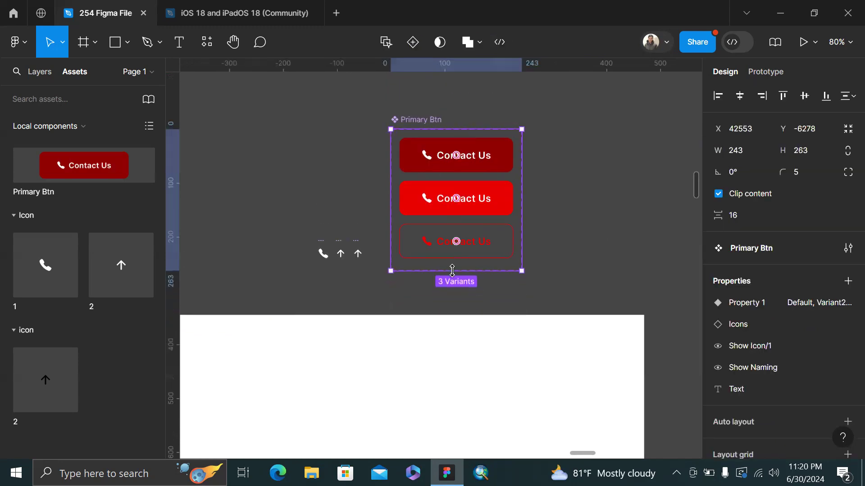
{"action": "scroll", "coordinate": [458, 277], "scroll_direction": "left", "scroll_amount": 4}
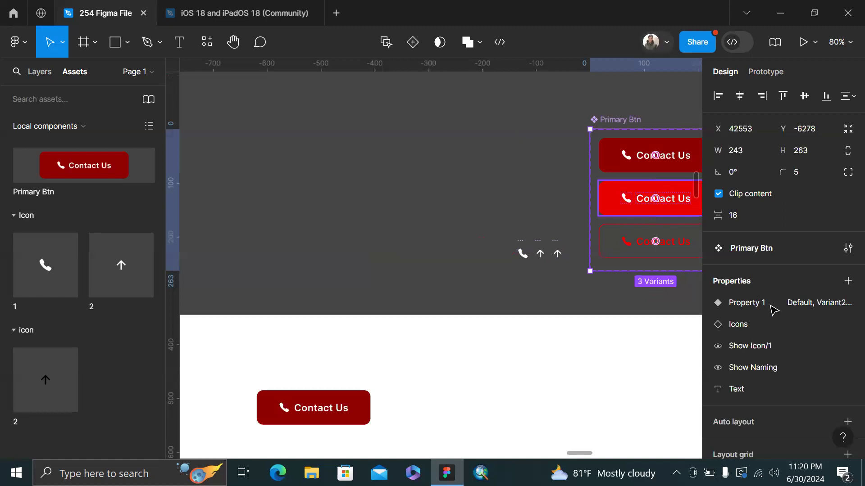
{"action": "left_click", "coordinate": [790, 343]}
{"action": "type", "text": "ho"}
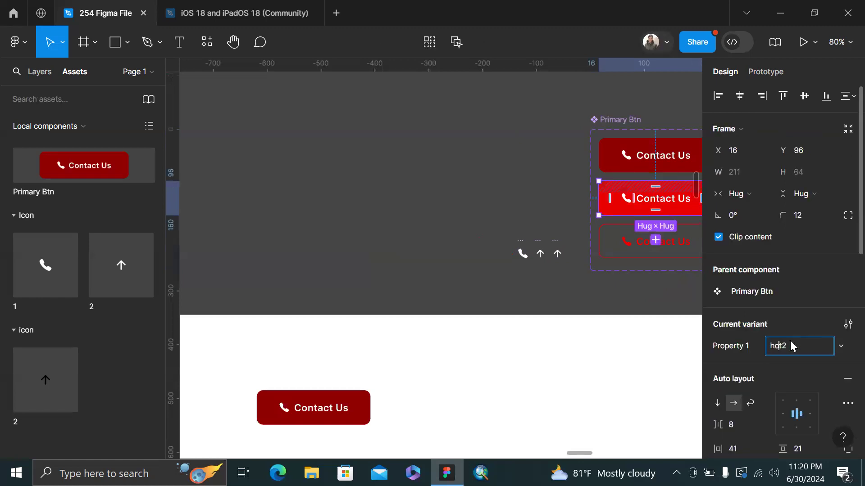
{"action": "type", "text": "VER"}
{"action": "key", "text": "Return"}
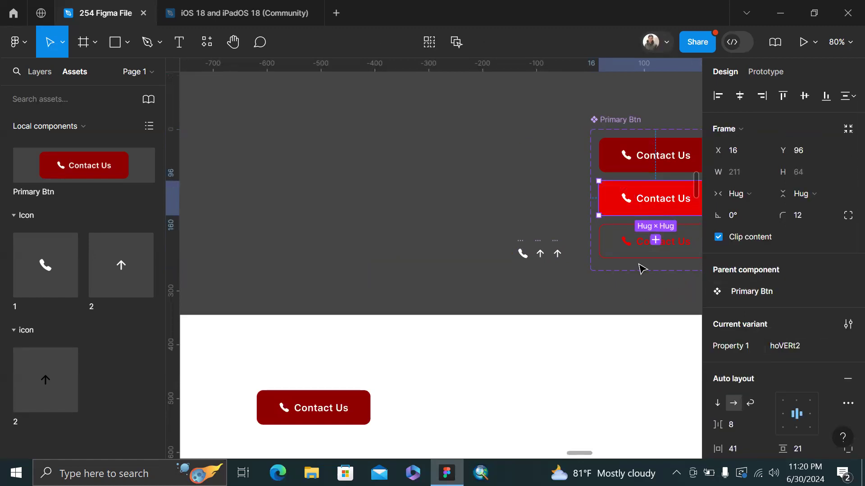
Rename the outlined bottom variant to Secondary BTn
{"action": "left_click", "coordinate": [642, 233]}
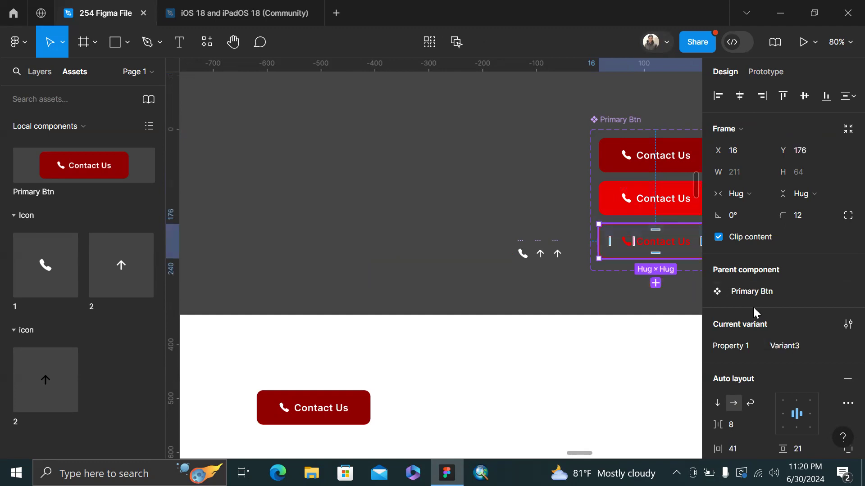
{"action": "left_click", "coordinate": [788, 350]}
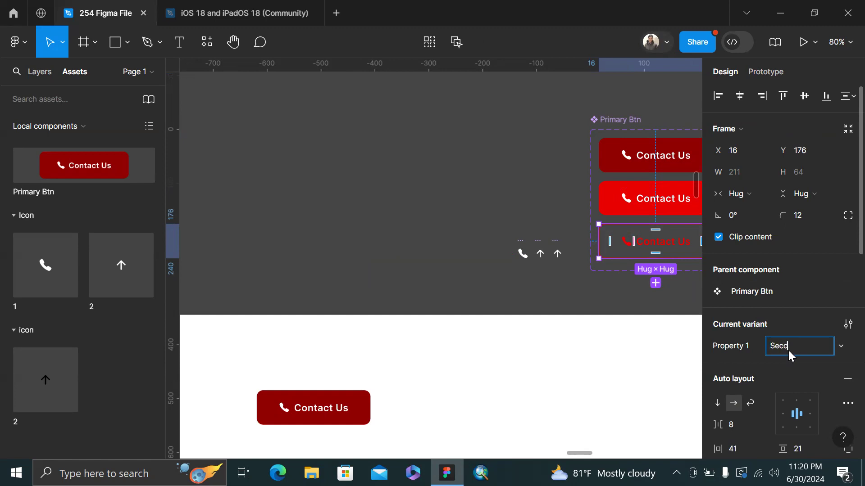
{"action": "type", "text": "BTn"}
{"action": "key", "text": "Return"}
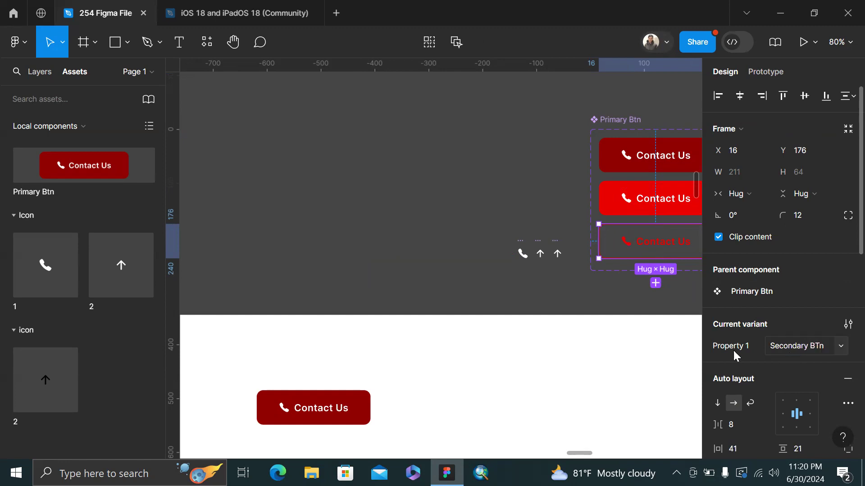
{"action": "left_click", "coordinate": [286, 420]}
{"action": "scroll", "coordinate": [286, 419], "scroll_direction": "down", "scroll_amount": 4}
{"action": "left_click_drag", "start_coordinate": [286, 406], "coordinate": [355, 409]}
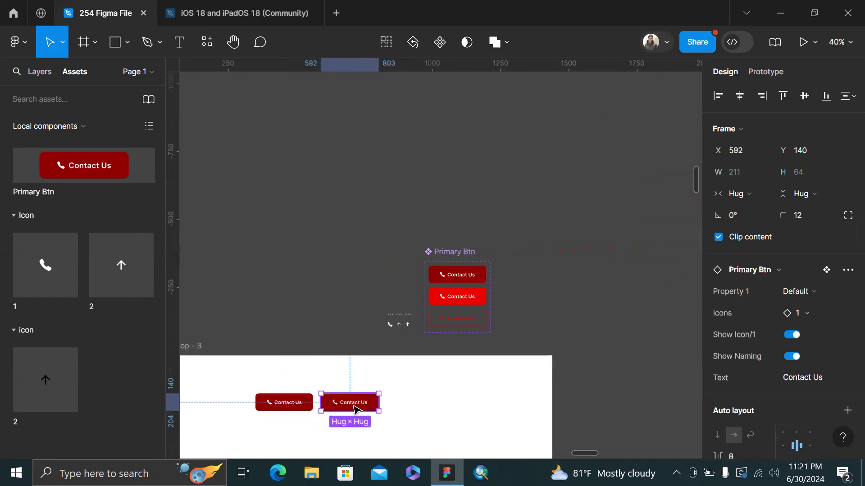
{"action": "left_click", "coordinate": [813, 292]}
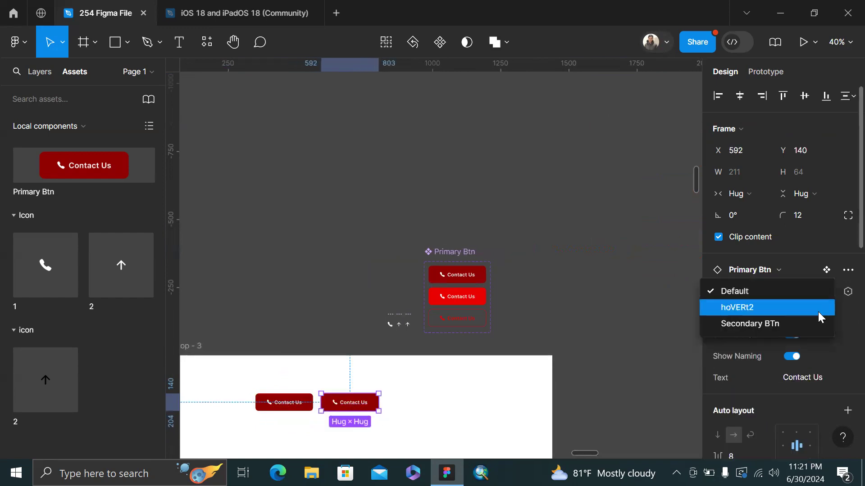
{"action": "left_click", "coordinate": [765, 324]}
{"action": "left_click", "coordinate": [447, 387]}
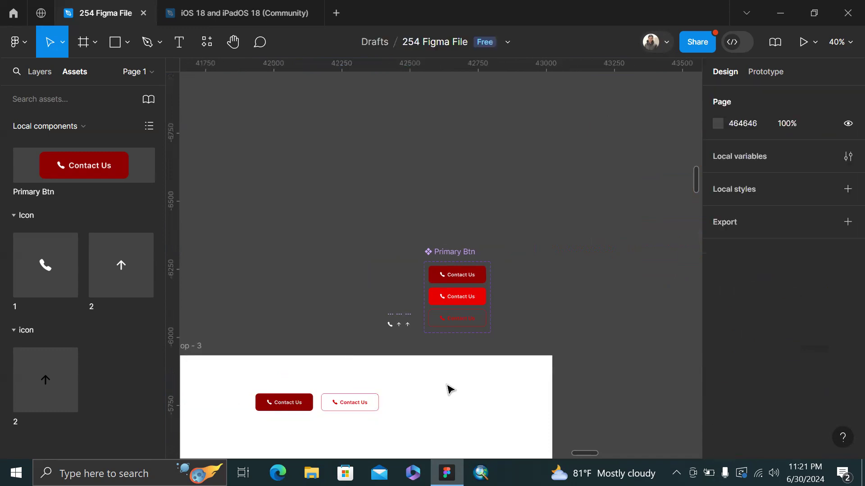
{"action": "scroll", "coordinate": [325, 371], "scroll_direction": "up", "scroll_amount": 2}
{"action": "scroll", "coordinate": [431, 373], "scroll_direction": "left", "scroll_amount": 3}
{"action": "scroll", "coordinate": [433, 373], "scroll_direction": "down", "scroll_amount": 3}
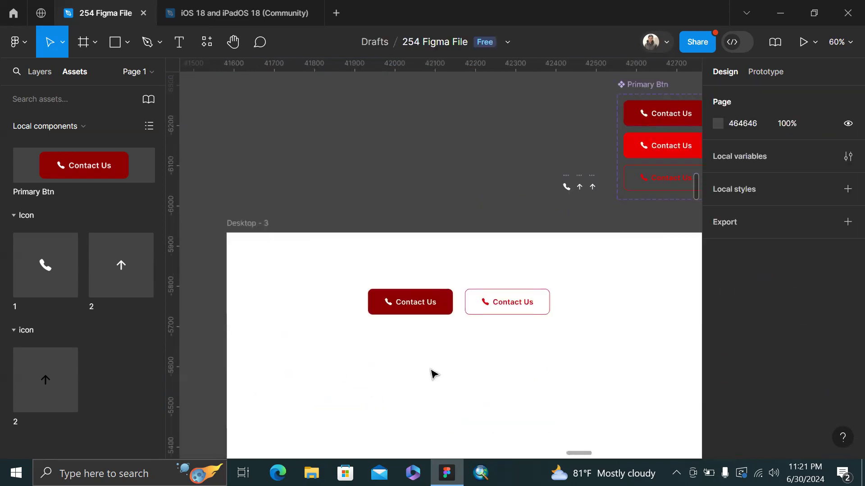
{"action": "scroll", "coordinate": [515, 311], "scroll_direction": "right", "scroll_amount": 2}
{"action": "scroll", "coordinate": [522, 295], "scroll_direction": "right", "scroll_amount": 2}
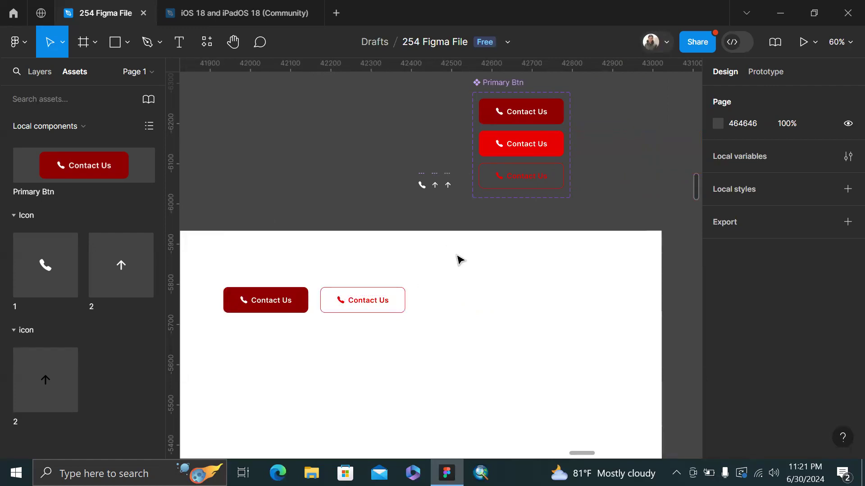
{"action": "scroll", "coordinate": [459, 260], "scroll_direction": "up", "scroll_amount": 2}
{"action": "scroll", "coordinate": [346, 320], "scroll_direction": "up", "scroll_amount": 1}
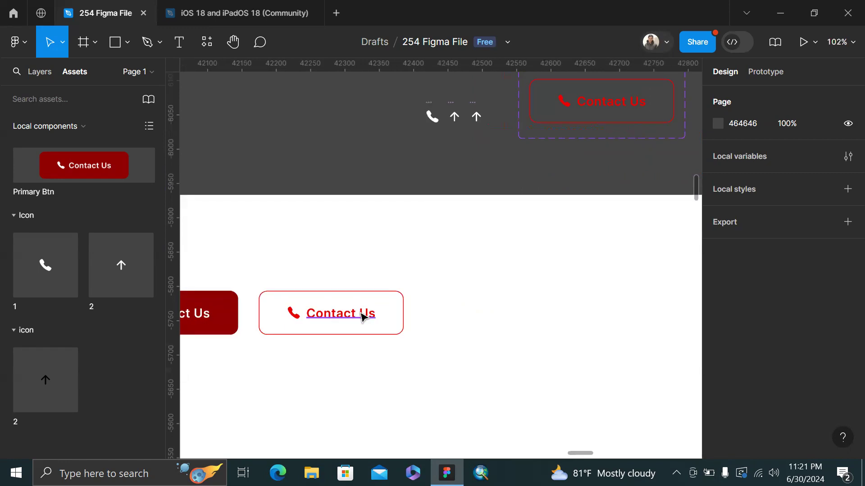
{"action": "left_click", "coordinate": [360, 315], "text": "ctrl"}
{"action": "left_click", "coordinate": [388, 226]}
Move the filled and outlined Contact Us buttons to Desktop - 3's upper right
{"action": "scroll", "coordinate": [391, 227], "scroll_direction": "down", "scroll_amount": 5}
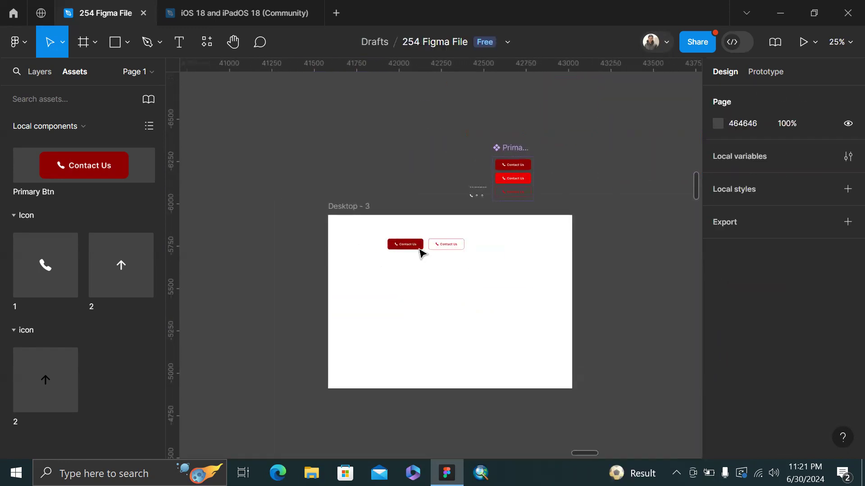
{"action": "left_click", "coordinate": [409, 245]}
{"action": "left_click", "coordinate": [444, 249], "text": "shift"}
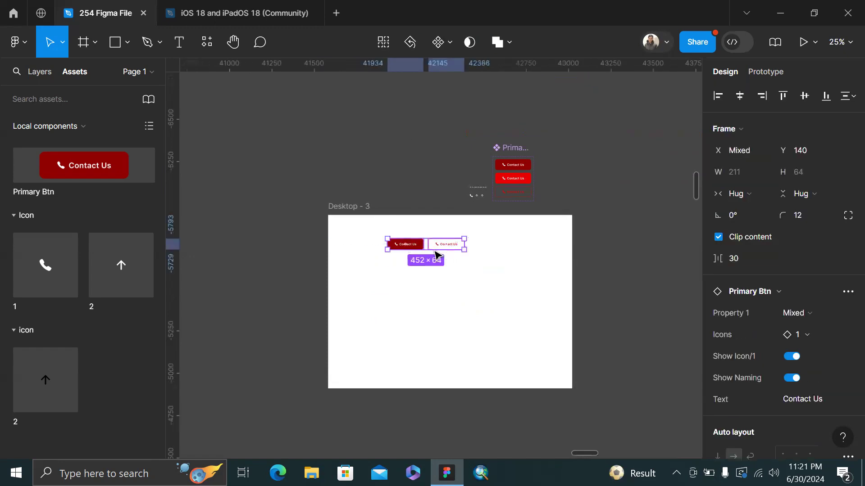
{"action": "left_click_drag", "start_coordinate": [413, 252], "coordinate": [498, 242]}
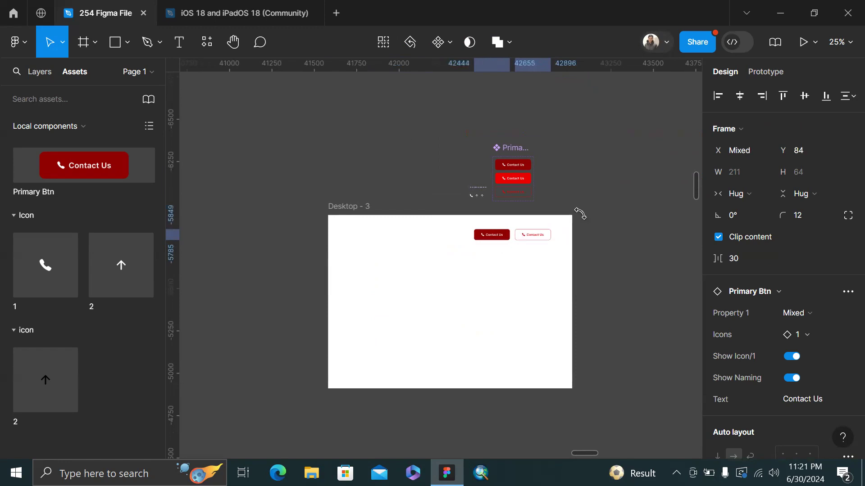
{"action": "left_click", "coordinate": [593, 212]}
Return to the drafts browser and open the Card Animation file
{"action": "scroll", "coordinate": [595, 211], "scroll_direction": "right", "scroll_amount": 3}
{"action": "scroll", "coordinate": [494, 160], "scroll_direction": "down", "scroll_amount": 4}
{"action": "scroll", "coordinate": [514, 189], "scroll_direction": "up", "scroll_amount": 2}
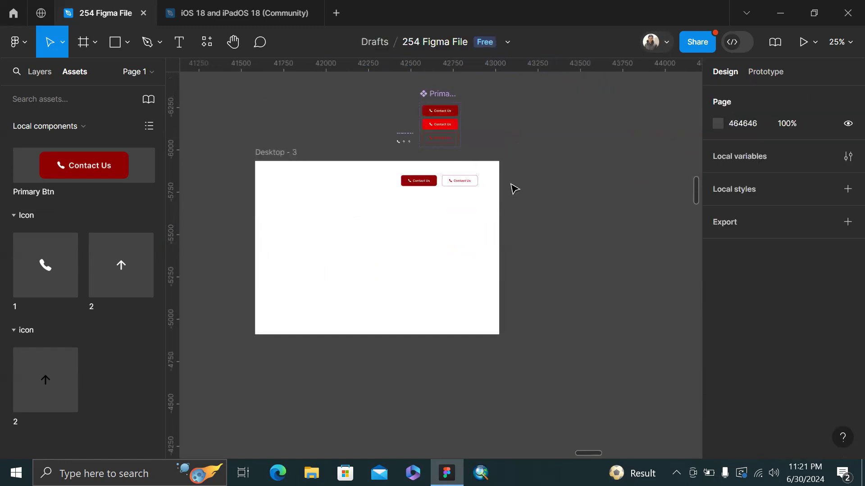
{"action": "scroll", "coordinate": [515, 189], "scroll_direction": "up", "scroll_amount": 2}
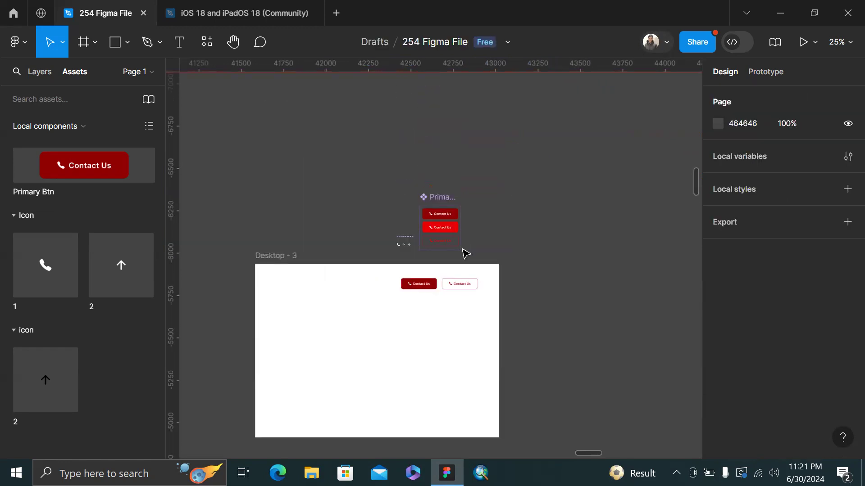
{"action": "scroll", "coordinate": [465, 254], "scroll_direction": "down", "scroll_amount": 2}
{"action": "scroll", "coordinate": [465, 254], "scroll_direction": "left", "scroll_amount": 1}
{"action": "scroll", "coordinate": [555, 209], "scroll_direction": "up", "scroll_amount": 2}
{"action": "scroll", "coordinate": [555, 208], "scroll_direction": "right", "scroll_amount": 2}
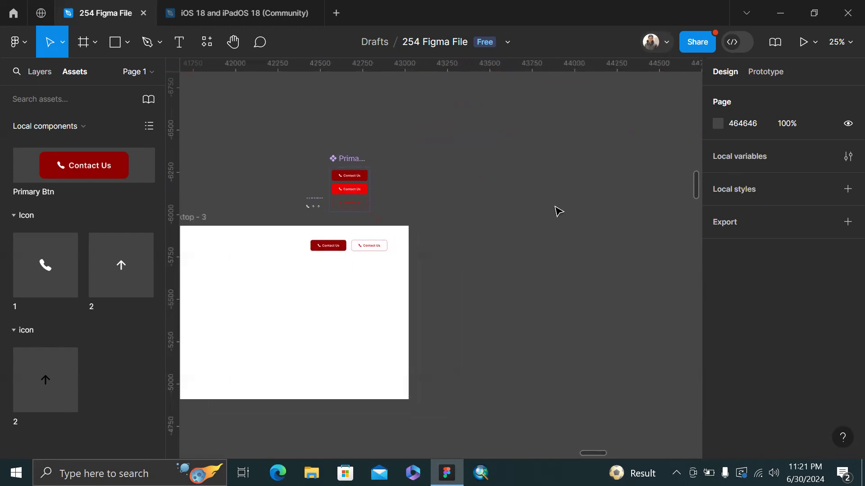
{"action": "scroll", "coordinate": [556, 209], "scroll_direction": "down", "scroll_amount": 3}
{"action": "left_click", "coordinate": [14, 6]}
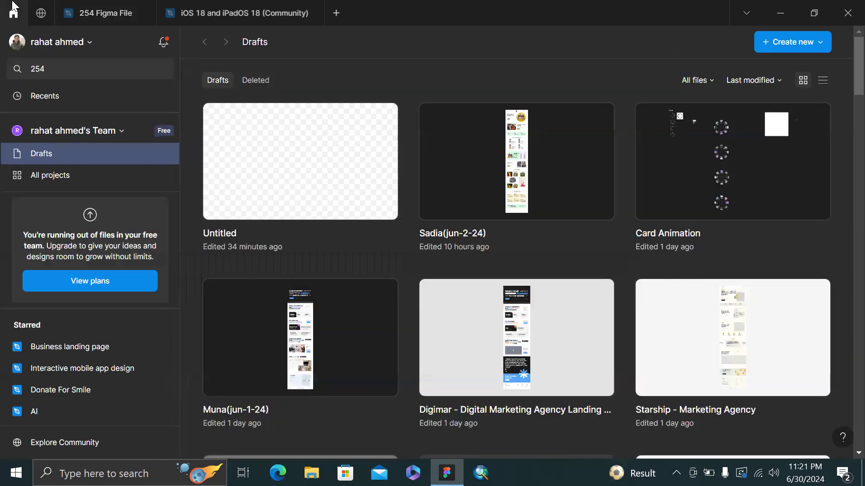
{"action": "double_click", "coordinate": [729, 153]}
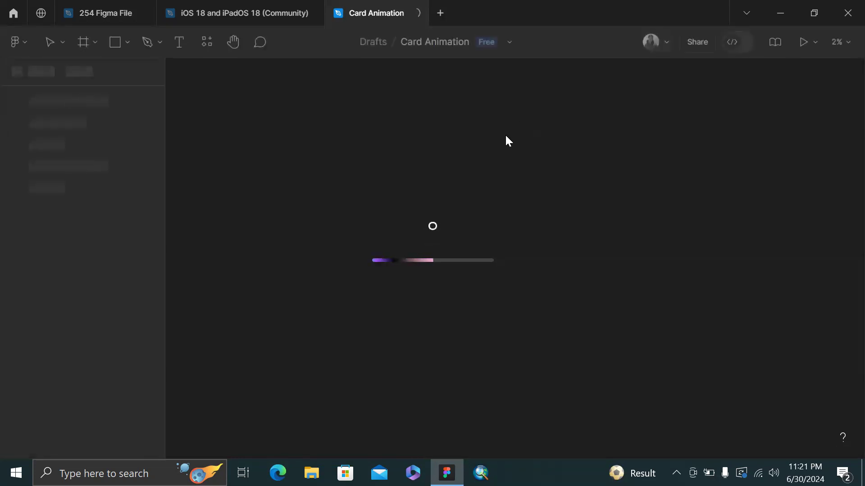
Pan the loaded Card Animation canvas toward Frame 1 and Component 1
{"action": "scroll", "coordinate": [509, 141], "scroll_direction": "up", "scroll_amount": 8}
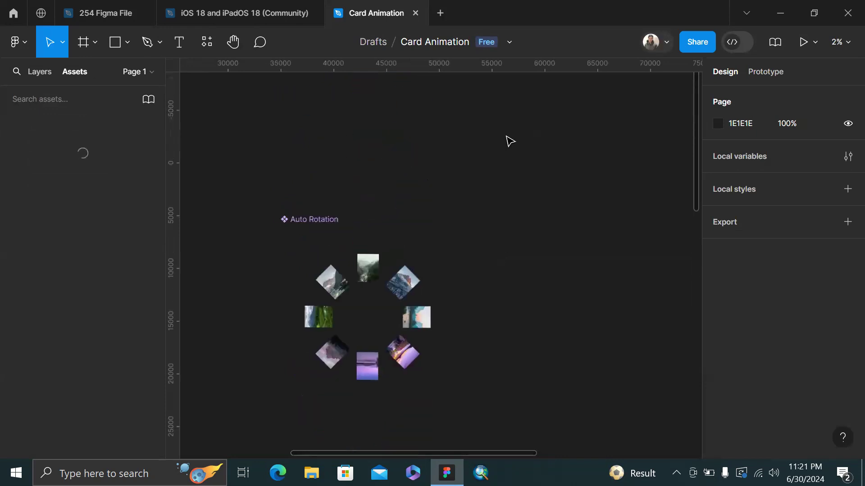
{"action": "scroll", "coordinate": [510, 141], "scroll_direction": "left", "scroll_amount": 7}
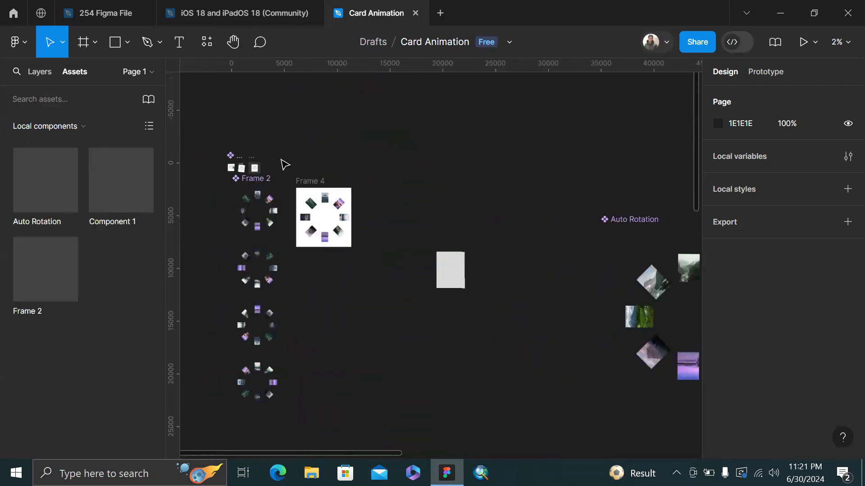
{"action": "scroll", "coordinate": [367, 135], "scroll_direction": "left", "scroll_amount": 4}
{"action": "scroll", "coordinate": [394, 111], "scroll_direction": "up", "scroll_amount": 5}
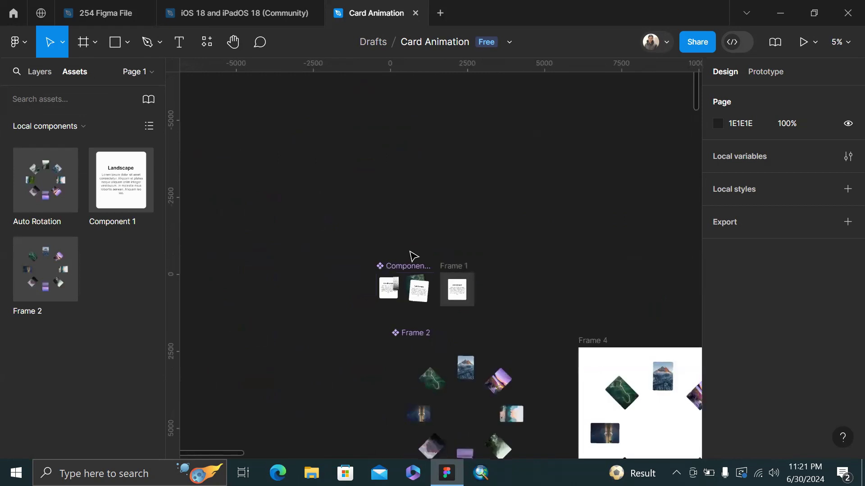
{"action": "scroll", "coordinate": [411, 254], "scroll_direction": "up", "scroll_amount": 4}
Preview Frame 1 in a prototype window with Shift+Space
{"action": "left_click", "coordinate": [481, 291]}
{"action": "key", "text": "shift+space"}
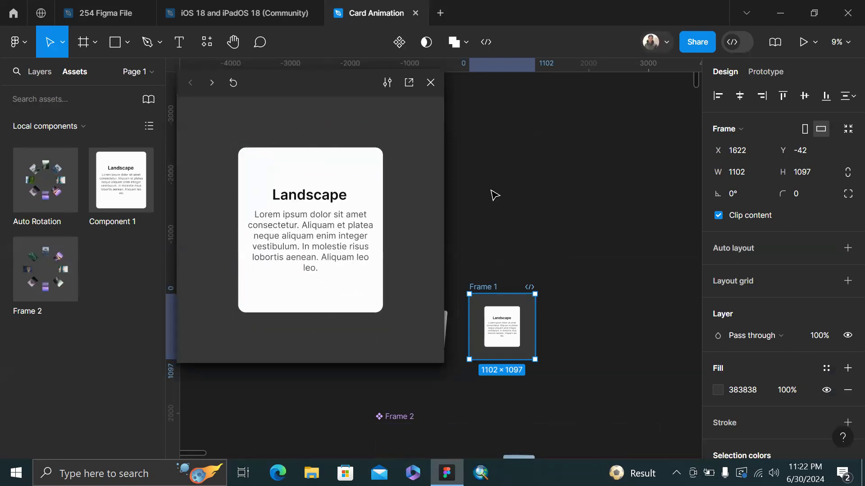
Select the grey swatch rows on the canvas, undoing an accidental move of them
{"action": "scroll", "coordinate": [495, 195], "scroll_direction": "left", "scroll_amount": 3}
{"action": "left_click", "coordinate": [534, 224]}
{"action": "scroll", "coordinate": [534, 223], "scroll_direction": "left", "scroll_amount": 3}
{"action": "scroll", "coordinate": [562, 285], "scroll_direction": "up", "scroll_amount": 5}
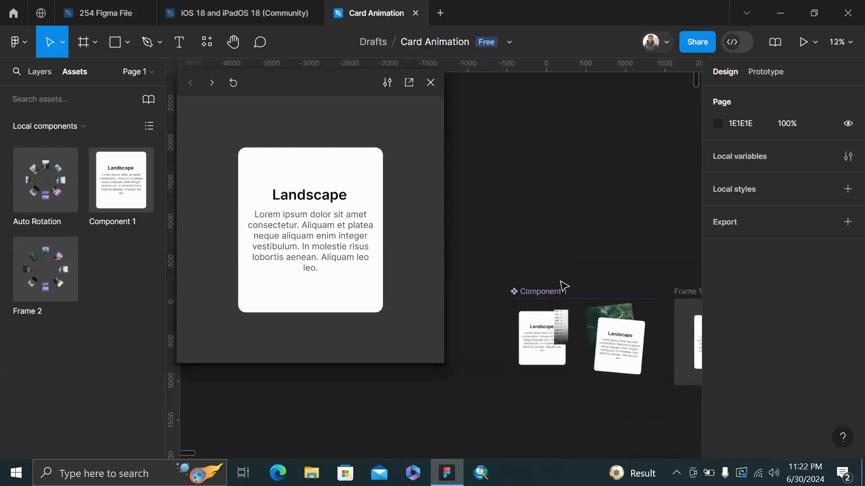
{"action": "scroll", "coordinate": [575, 352], "scroll_direction": "up", "scroll_amount": 5}
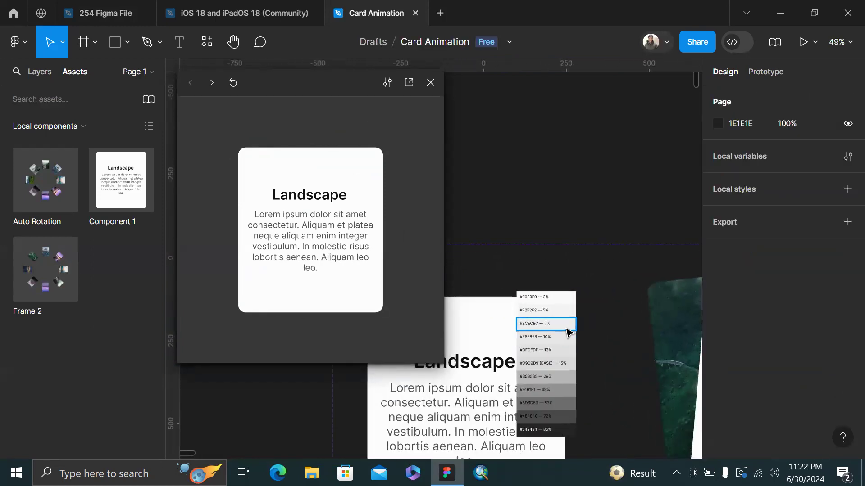
{"action": "left_click", "coordinate": [568, 327]}
{"action": "left_click_drag", "start_coordinate": [586, 434], "coordinate": [525, 300]}
{"action": "left_click_drag", "start_coordinate": [536, 333], "coordinate": [583, 181]}
{"action": "key", "text": "ctrl+z"}
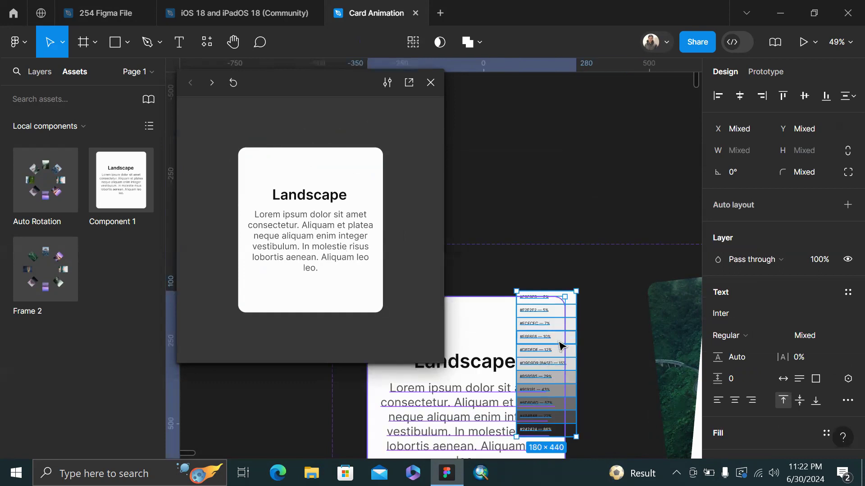
{"action": "left_click", "coordinate": [559, 342]}
{"action": "left_click", "coordinate": [566, 302], "text": "shift"}
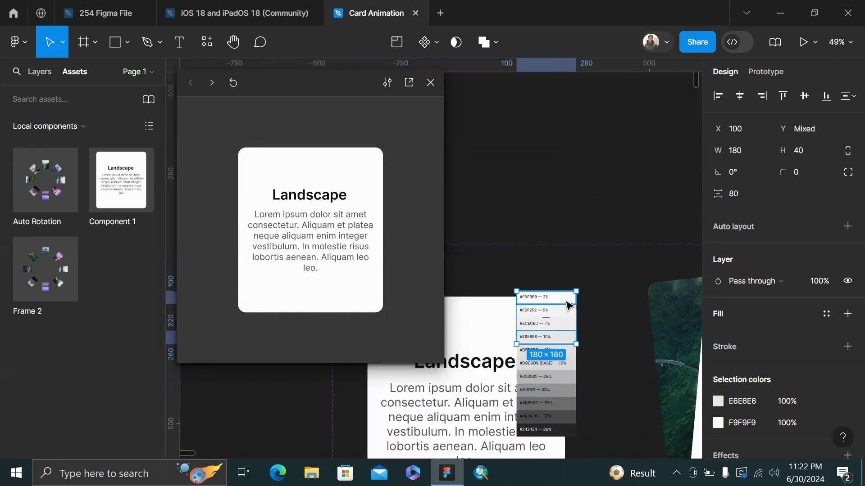
{"action": "left_click", "coordinate": [610, 131]}
{"action": "scroll", "coordinate": [610, 131], "scroll_direction": "down", "scroll_amount": 3}
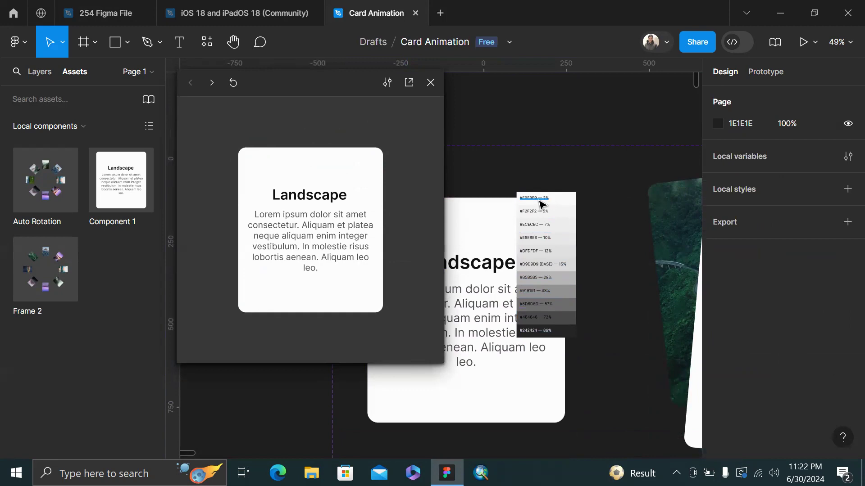
{"action": "left_click", "coordinate": [539, 200]}
{"action": "scroll", "coordinate": [539, 201], "scroll_direction": "up", "scroll_amount": 3}
{"action": "left_click", "coordinate": [584, 201]}
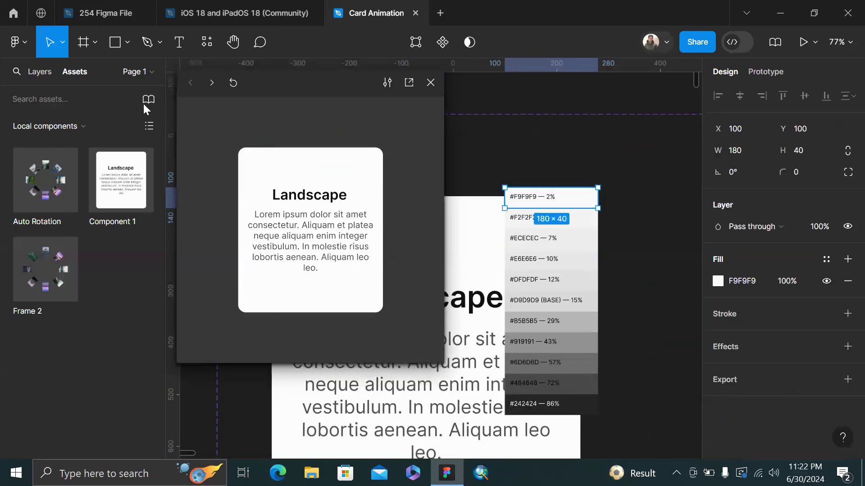
In Layers, select every swatch layer from the #242424 — 86% label downward
{"action": "left_click", "coordinate": [50, 74]}
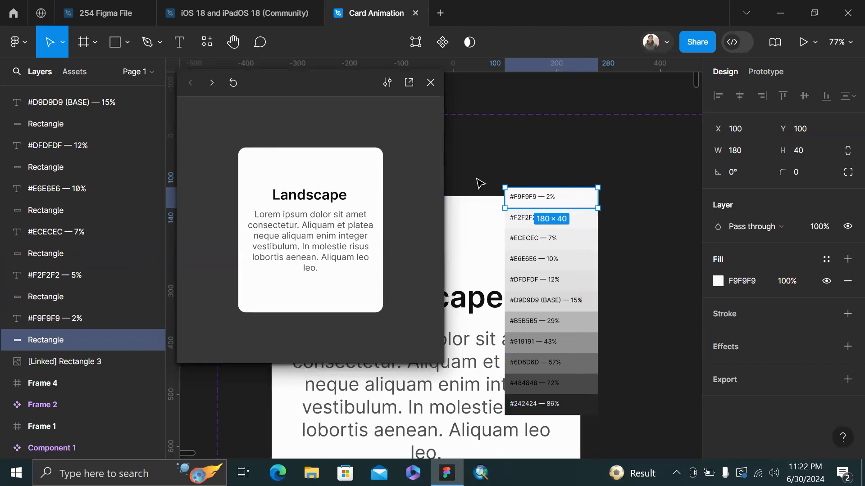
{"action": "left_click_drag", "start_coordinate": [490, 171], "coordinate": [589, 412]}
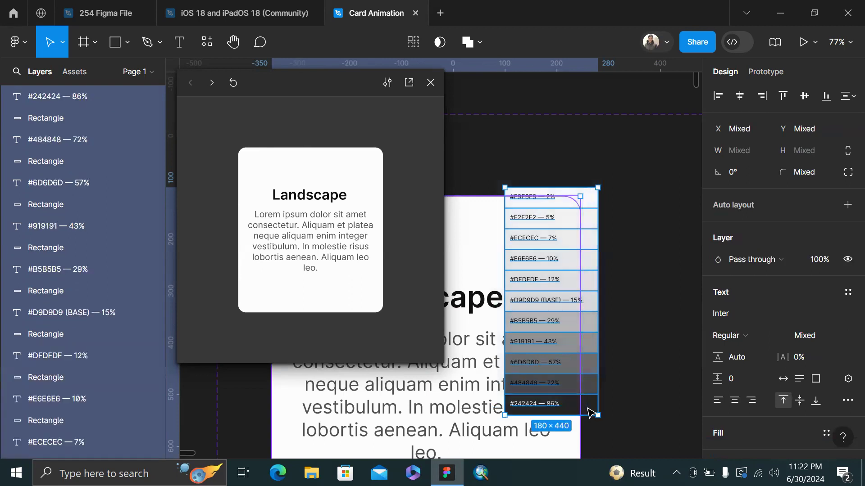
{"action": "scroll", "coordinate": [79, 194], "scroll_direction": "up", "scroll_amount": 2}
{"action": "scroll", "coordinate": [79, 194], "scroll_direction": "down", "scroll_amount": 4}
{"action": "scroll", "coordinate": [79, 195], "scroll_direction": "up", "scroll_amount": 2}
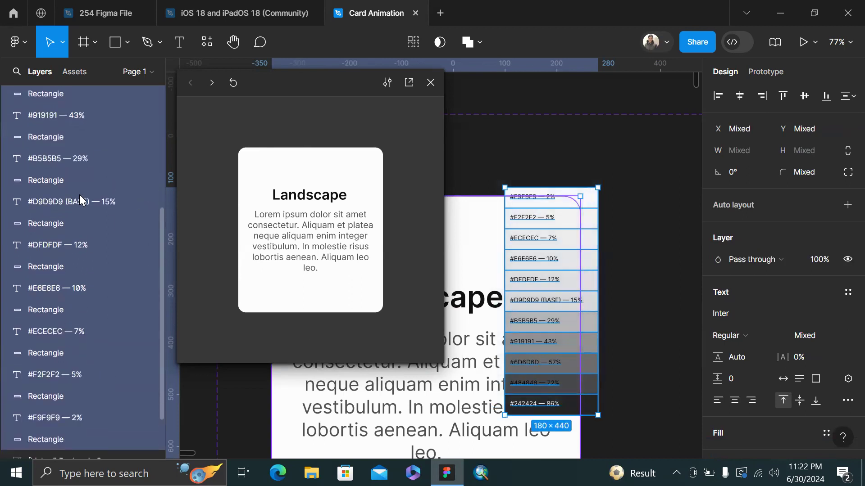
{"action": "scroll", "coordinate": [83, 212], "scroll_direction": "up", "scroll_amount": 3}
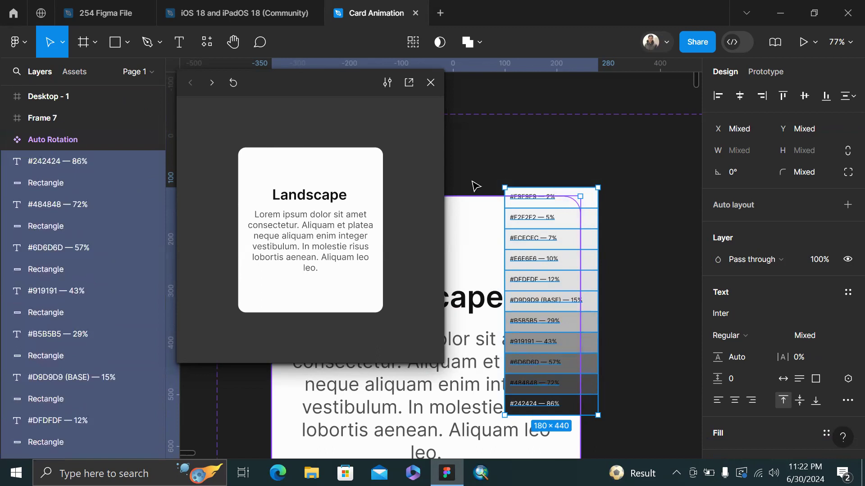
{"action": "left_click", "coordinate": [46, 161]}
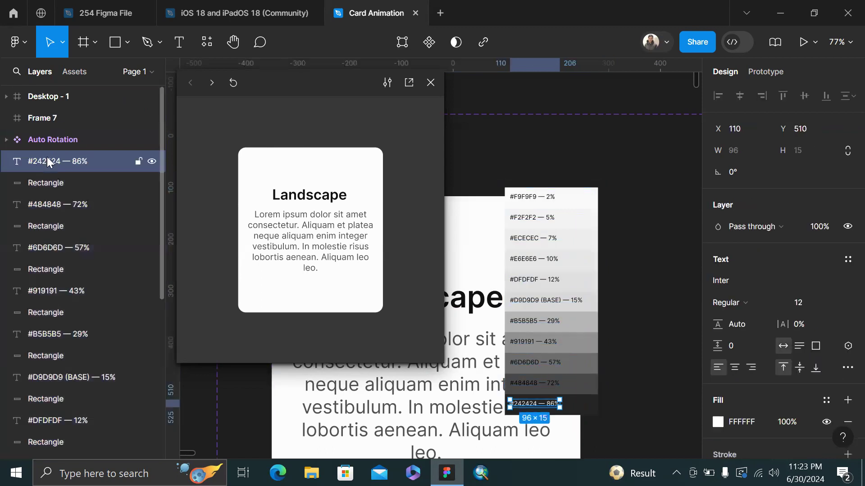
{"action": "scroll", "coordinate": [47, 157], "scroll_direction": "down", "scroll_amount": 6}
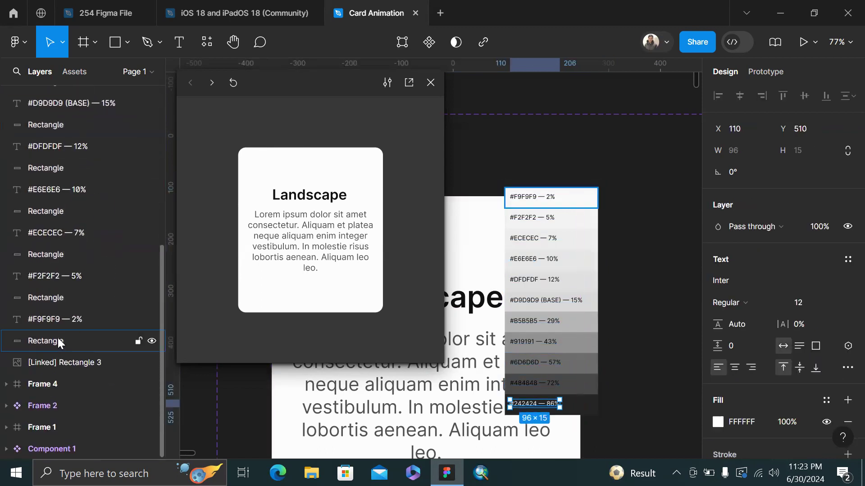
{"action": "left_click", "coordinate": [58, 343], "text": "shift"}
{"action": "key", "text": "Delete"}
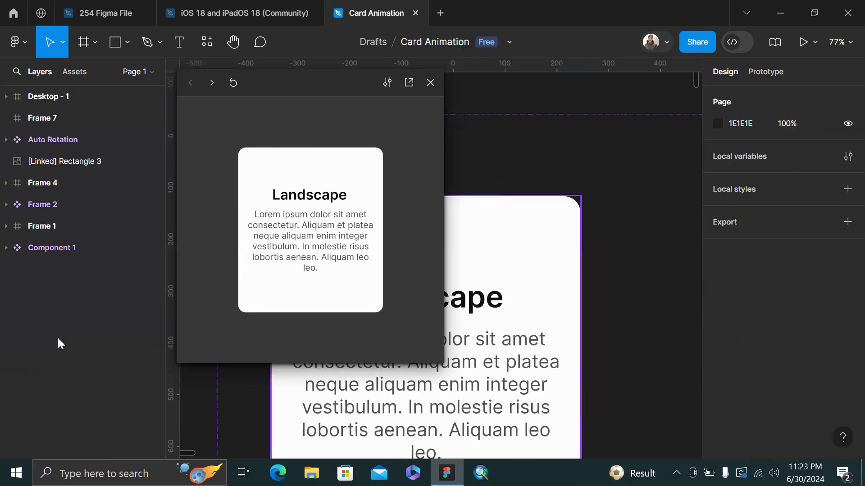
{"action": "scroll", "coordinate": [607, 203], "scroll_direction": "down", "scroll_amount": 5}
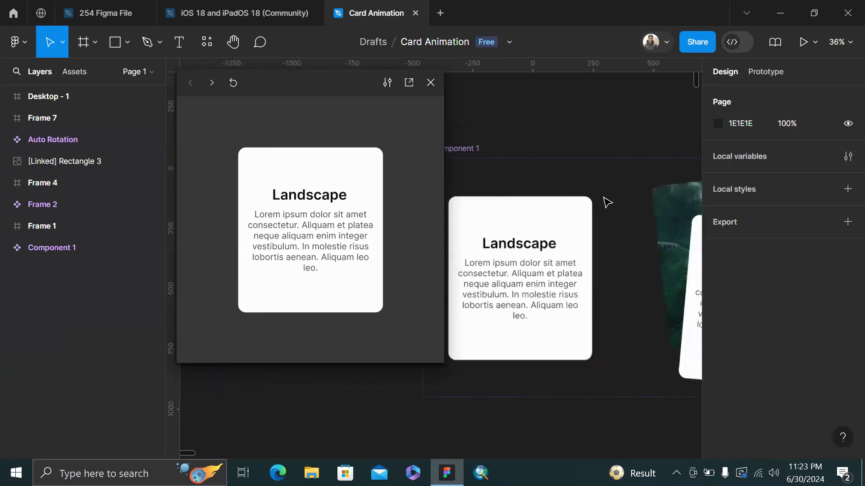
{"action": "left_click", "coordinate": [430, 82]}
{"action": "left_click", "coordinate": [518, 224]}
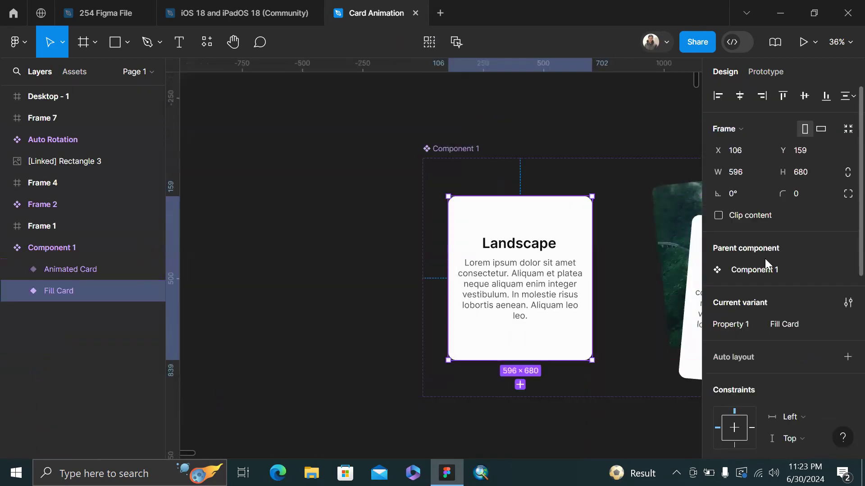
{"action": "scroll", "coordinate": [484, 246], "scroll_direction": "right", "scroll_amount": 3}
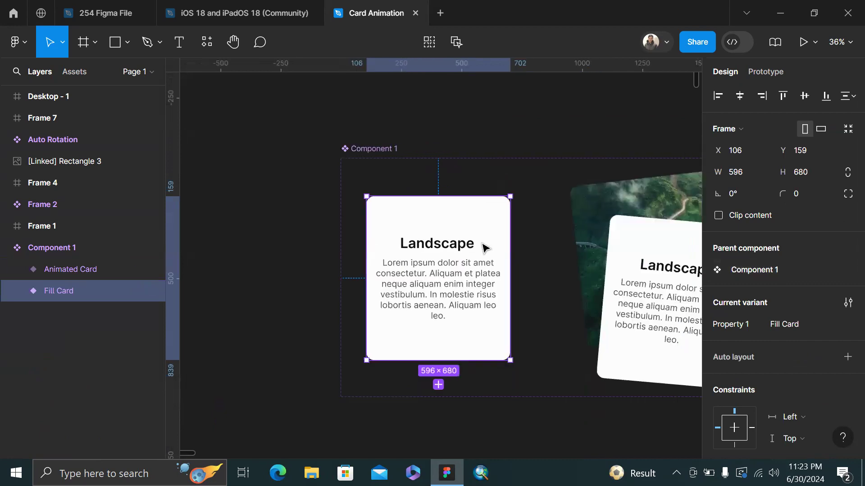
{"action": "left_click", "coordinate": [55, 273]}
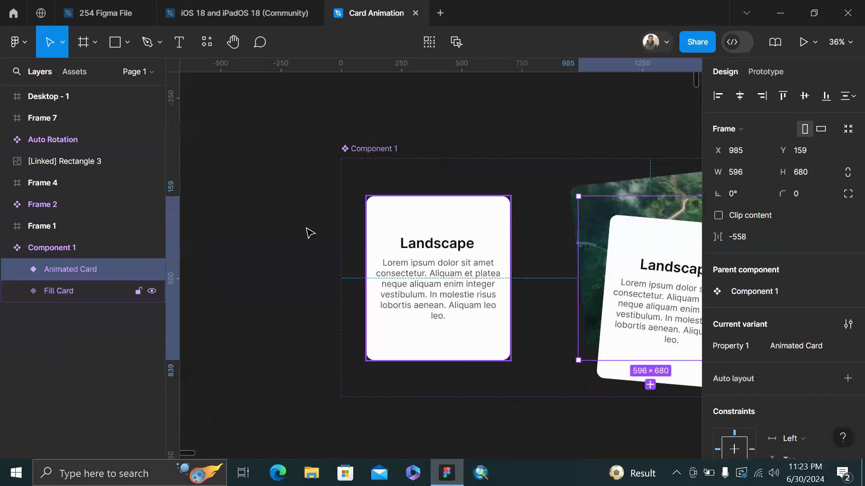
{"action": "left_click", "coordinate": [16, 291]}
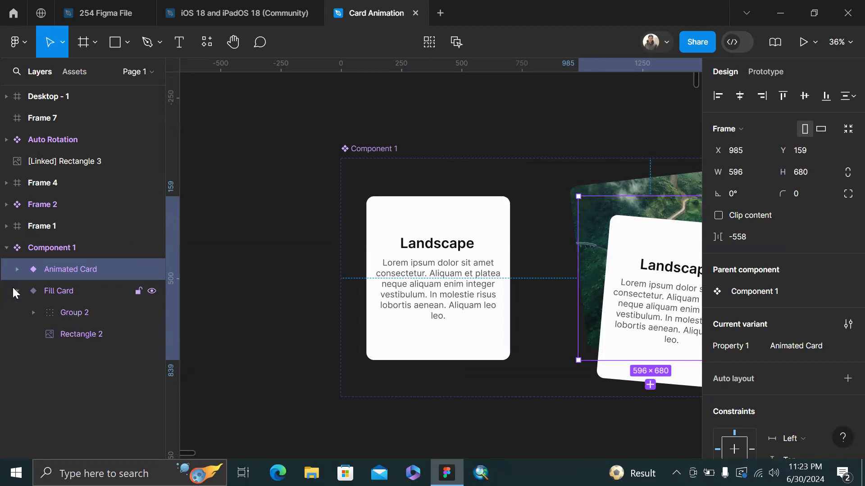
{"action": "left_click", "coordinate": [425, 251]}
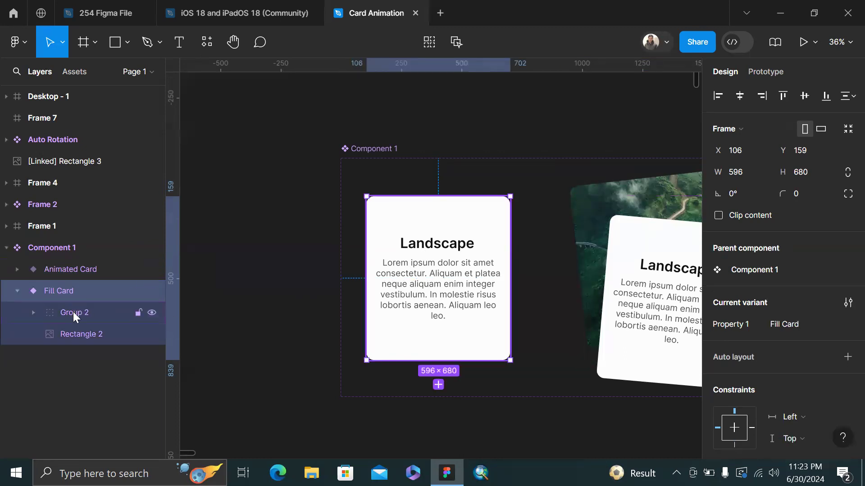
{"action": "left_click", "coordinate": [110, 319]}
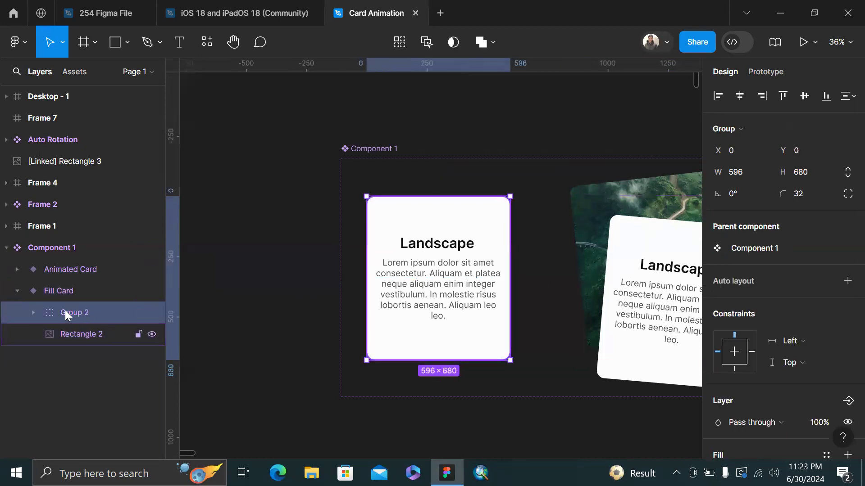
{"action": "left_click", "coordinate": [33, 312]}
{"action": "left_click", "coordinate": [98, 356]}
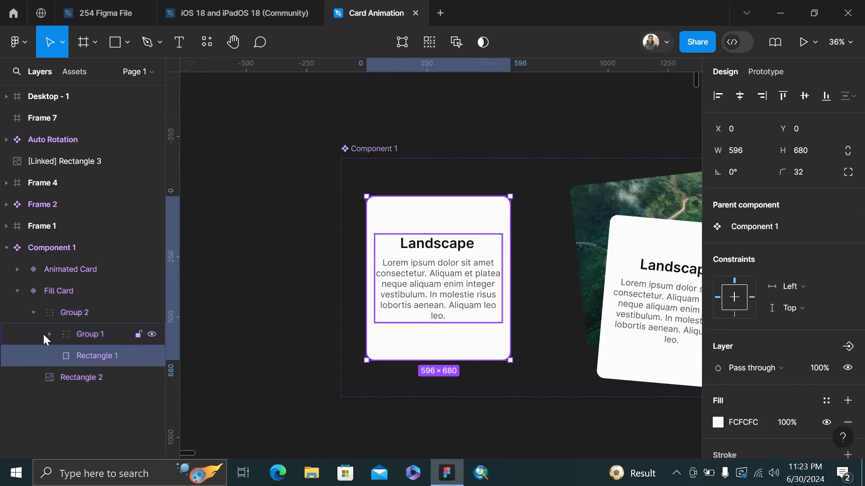
{"action": "left_click", "coordinate": [44, 333]}
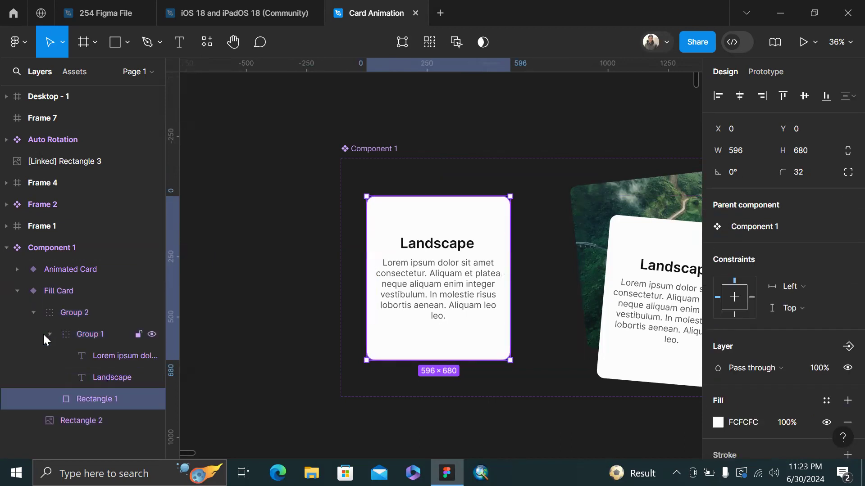
{"action": "left_click", "coordinate": [64, 415]}
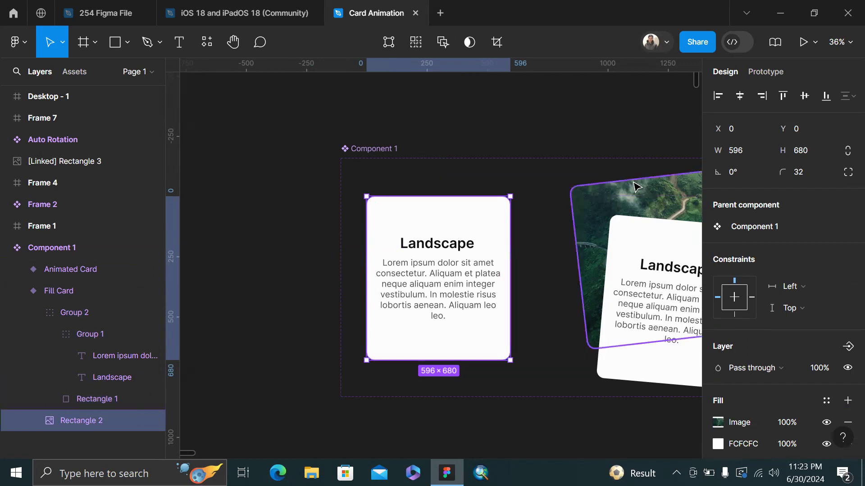
{"action": "left_click", "coordinate": [19, 290]}
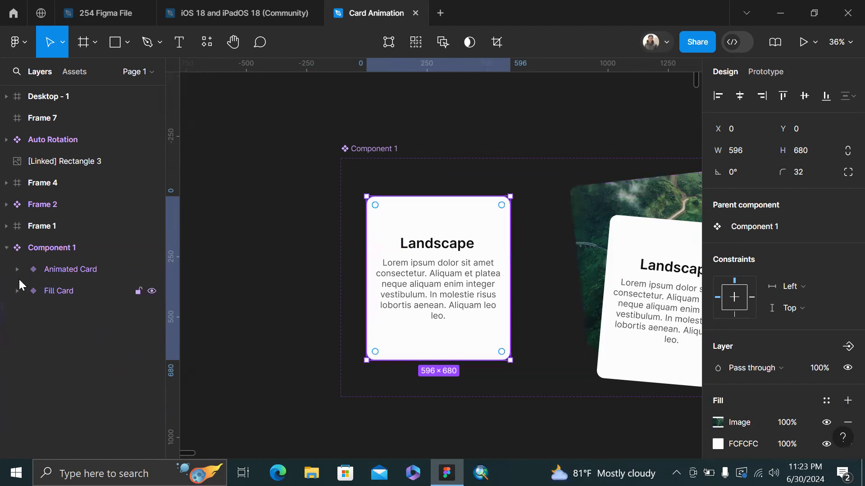
{"action": "left_click", "coordinate": [14, 269]}
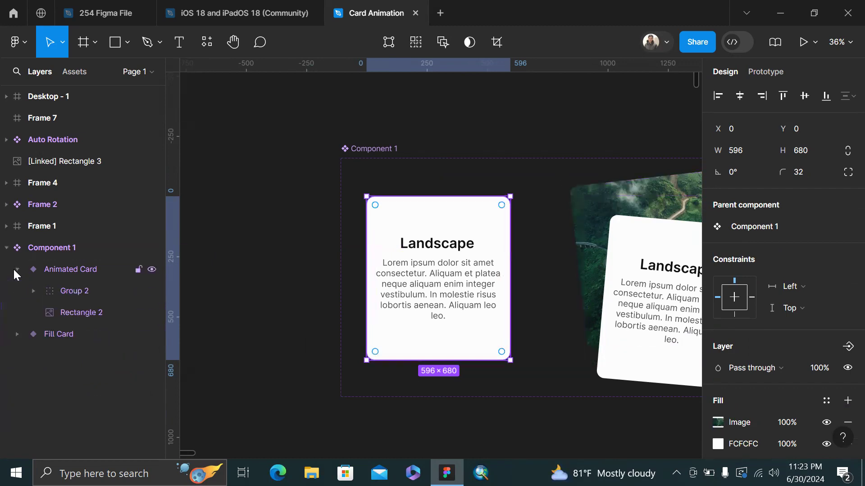
{"action": "left_click", "coordinate": [82, 291]}
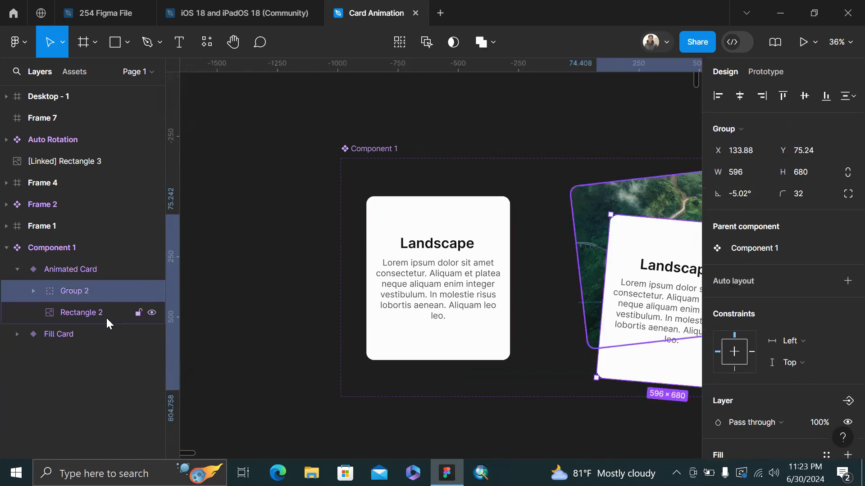
{"action": "left_click", "coordinate": [104, 314]}
{"action": "scroll", "coordinate": [497, 176], "scroll_direction": "right", "scroll_amount": 5}
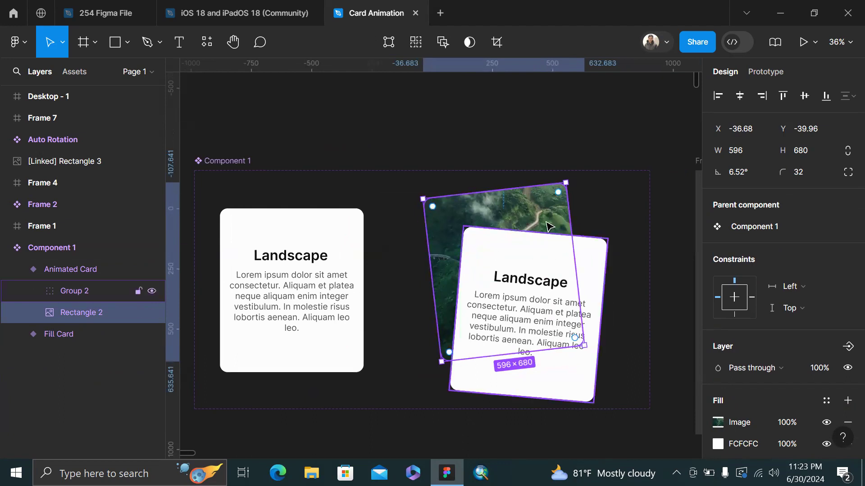
{"action": "left_click", "coordinate": [533, 274]}
{"action": "scroll", "coordinate": [615, 257], "scroll_direction": "right", "scroll_amount": 5}
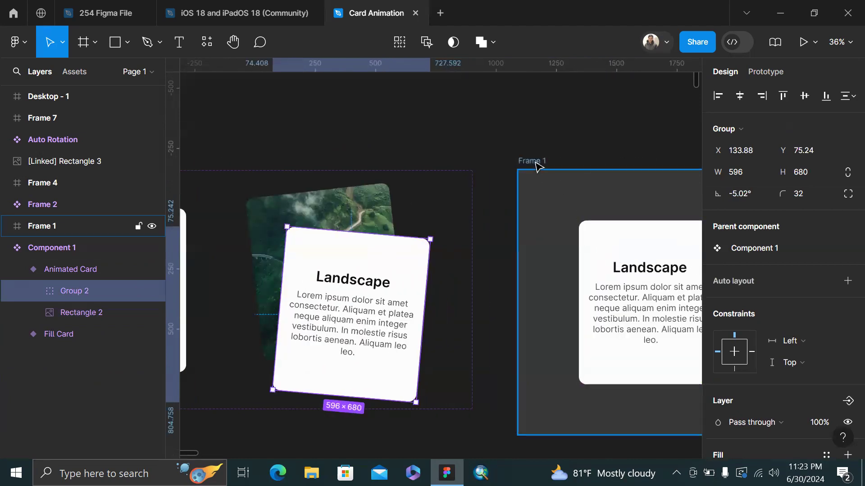
{"action": "left_click", "coordinate": [535, 162]}
{"action": "scroll", "coordinate": [534, 162], "scroll_direction": "left", "scroll_amount": 3}
Check the Fill Card's hover interaction: Smart animate to Animated Card, ease out 300ms
{"action": "left_click", "coordinate": [260, 216]}
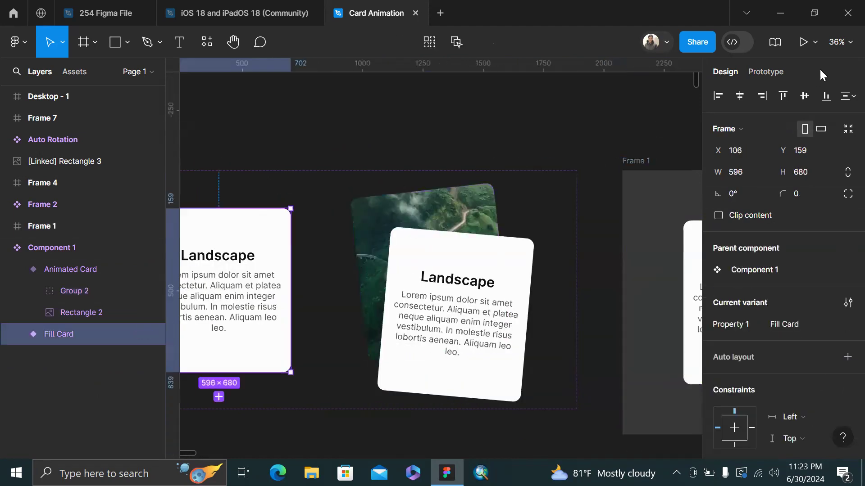
{"action": "left_click", "coordinate": [765, 71]}
{"action": "scroll", "coordinate": [376, 295], "scroll_direction": "left", "scroll_amount": 1}
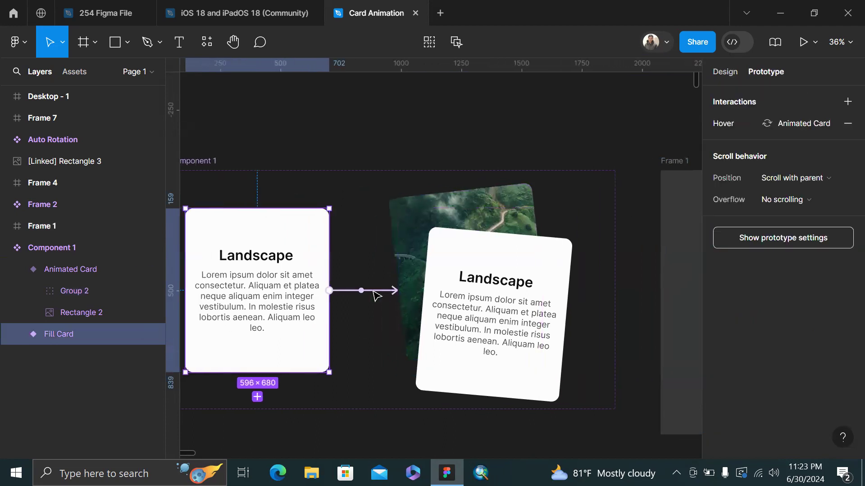
{"action": "left_click", "coordinate": [363, 292]}
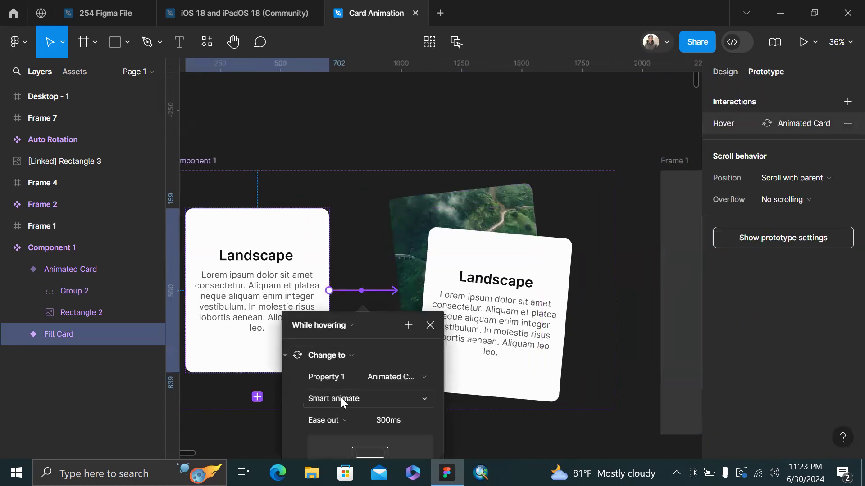
{"action": "left_click", "coordinate": [430, 325]}
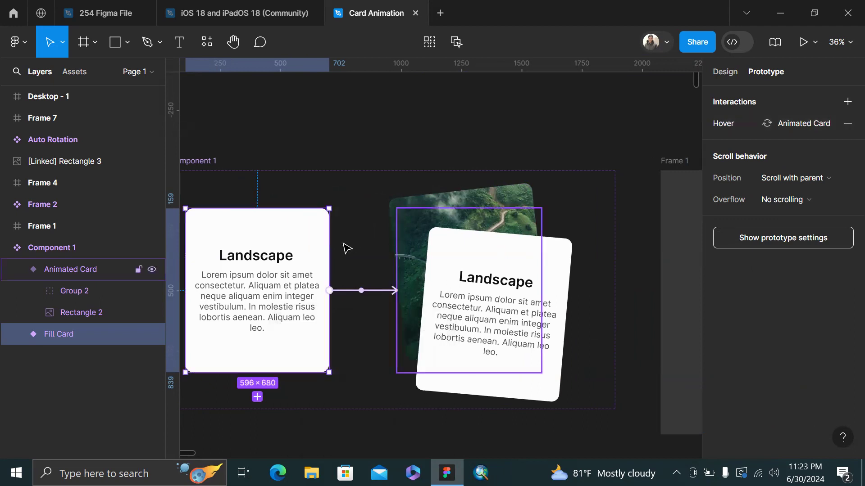
{"action": "left_click", "coordinate": [327, 150]}
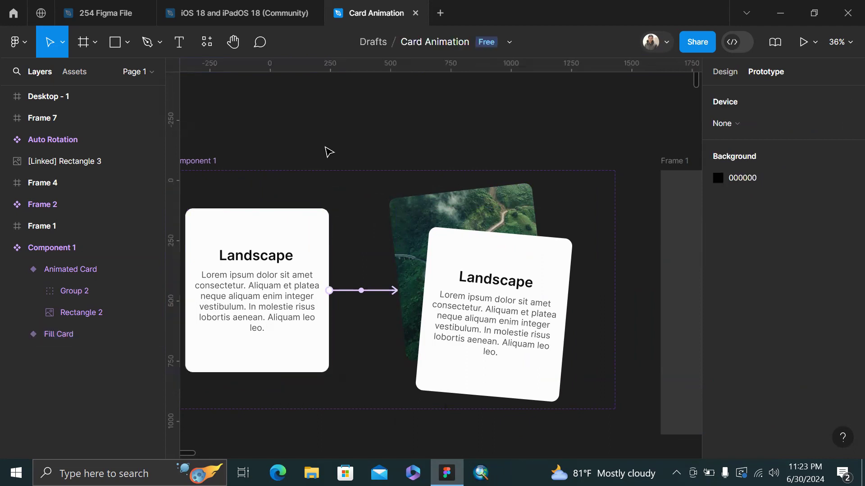
{"action": "left_click", "coordinate": [363, 291]}
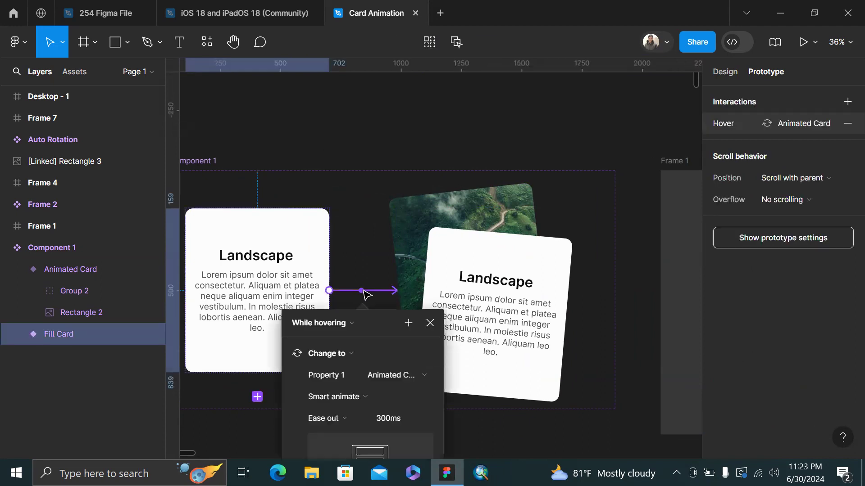
{"action": "left_click", "coordinate": [356, 157]}
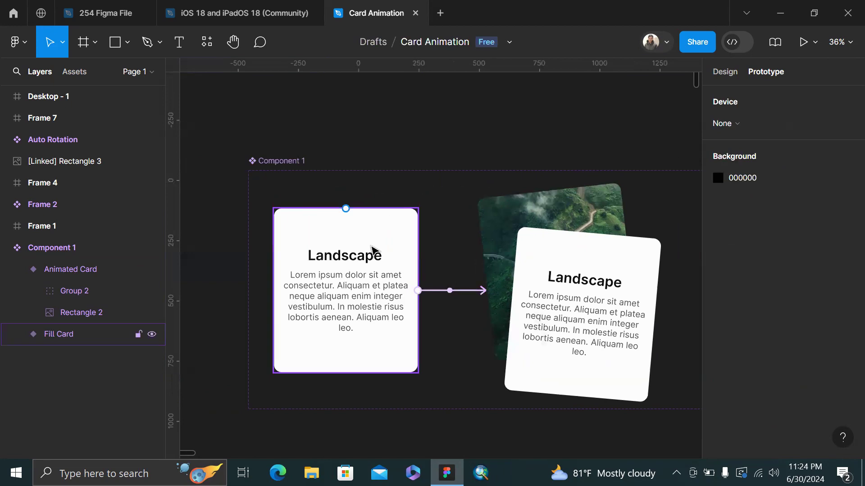
{"action": "left_click", "coordinate": [372, 250]}
Preview Frame 1 as a prototype to test the hover animation
{"action": "scroll", "coordinate": [500, 103], "scroll_direction": "right", "scroll_amount": 8}
{"action": "left_click", "coordinate": [399, 196]}
{"action": "key", "text": "shift+space"}
{"action": "mouse_move", "coordinate": [413, 241]}
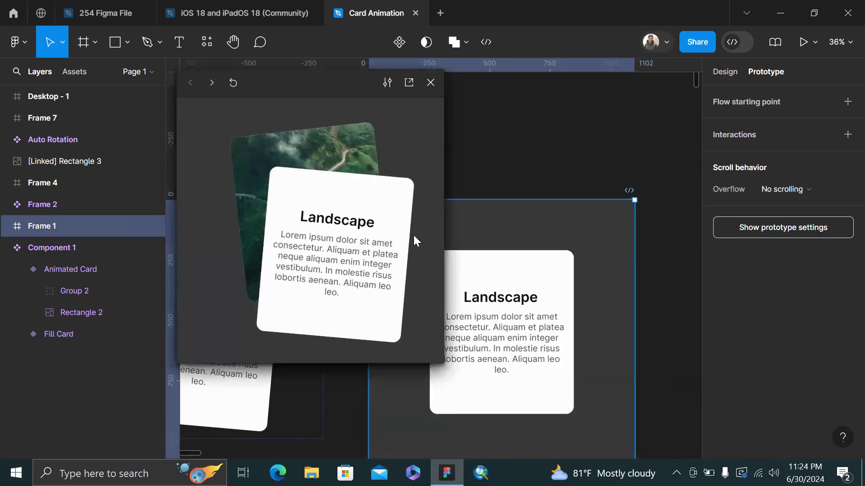
{"action": "left_click", "coordinate": [626, 161]}
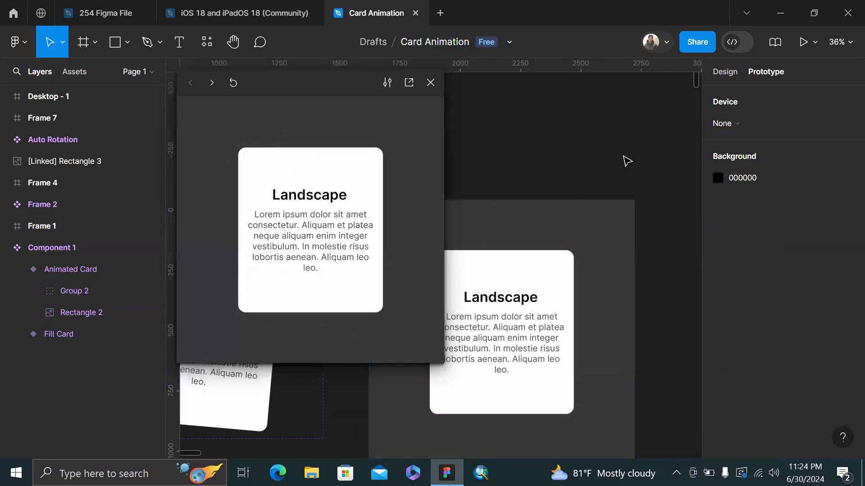
Close the prototype preview and select the Default variant of the Frame 2 photo-ring component
{"action": "left_click", "coordinate": [431, 83]}
{"action": "scroll", "coordinate": [489, 151], "scroll_direction": "down", "scroll_amount": 10}
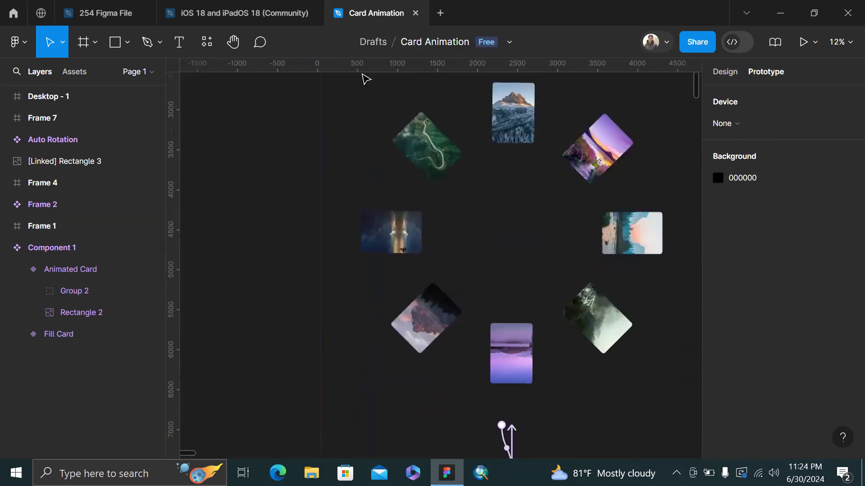
{"action": "scroll", "coordinate": [366, 79], "scroll_direction": "down", "scroll_amount": 3}
{"action": "scroll", "coordinate": [418, 139], "scroll_direction": "up", "scroll_amount": 2}
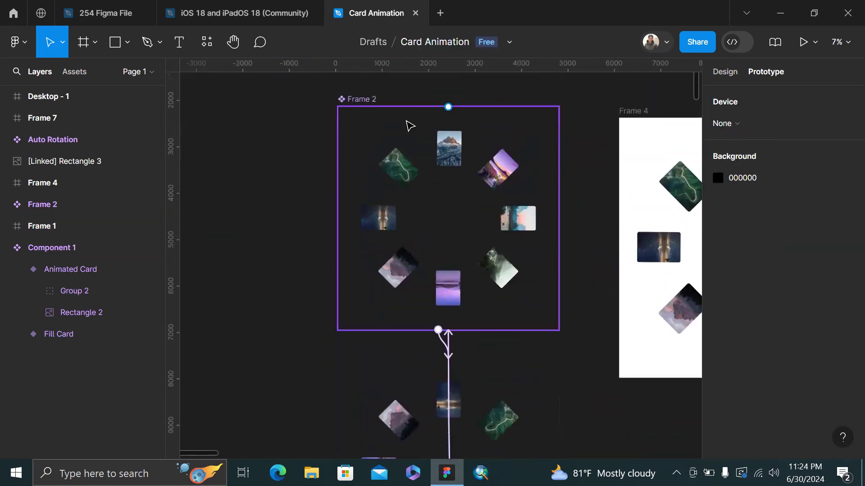
{"action": "left_click", "coordinate": [350, 99]}
{"action": "scroll", "coordinate": [465, 326], "scroll_direction": "down", "scroll_amount": 3}
{"action": "scroll", "coordinate": [466, 326], "scroll_direction": "up", "scroll_amount": 3}
{"action": "scroll", "coordinate": [466, 326], "scroll_direction": "right", "scroll_amount": 1}
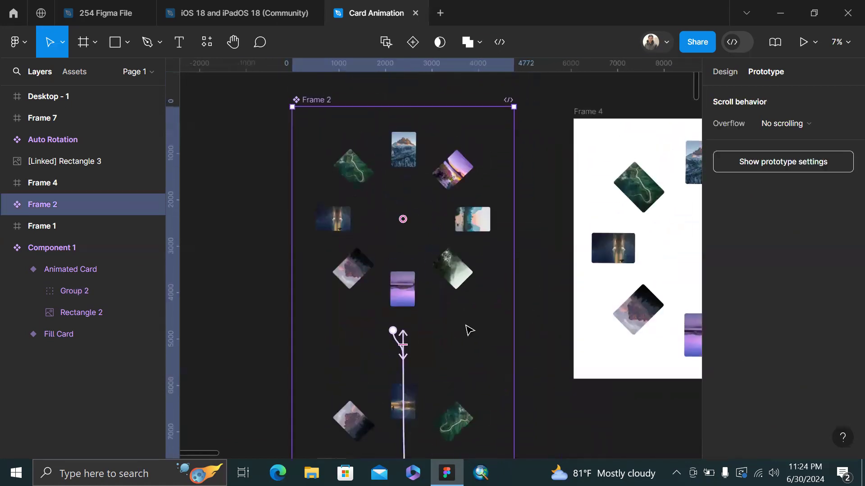
{"action": "scroll", "coordinate": [468, 330], "scroll_direction": "up", "scroll_amount": 1}
{"action": "left_click", "coordinate": [411, 202]}
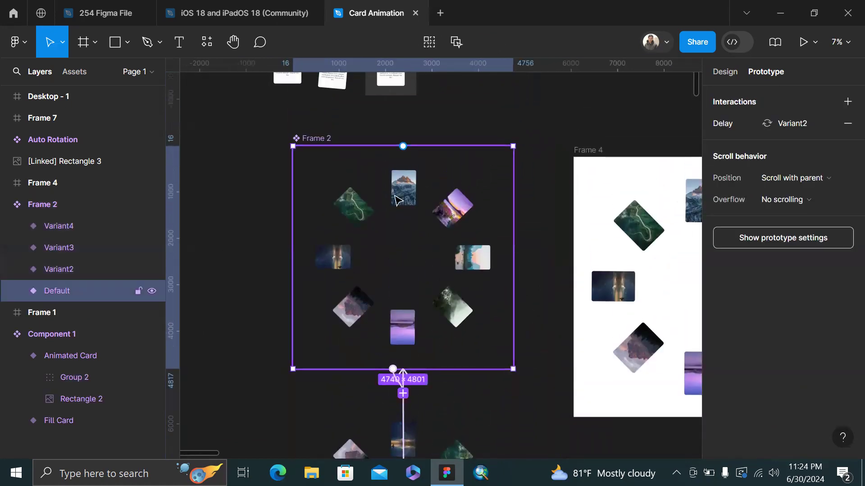
Expand the Default variant's layers, select Frame 3 (the photo ring), then collapse them
{"action": "left_click", "coordinate": [17, 290]}
{"action": "left_click", "coordinate": [34, 311]}
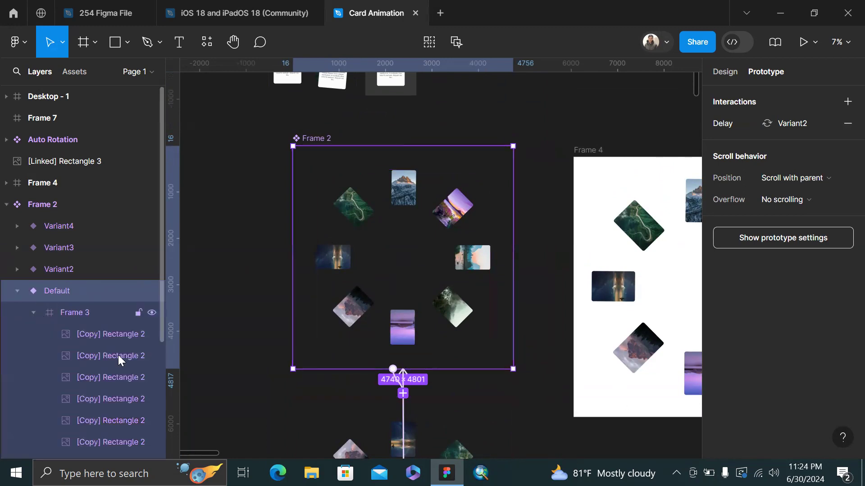
{"action": "left_click", "coordinate": [95, 314]}
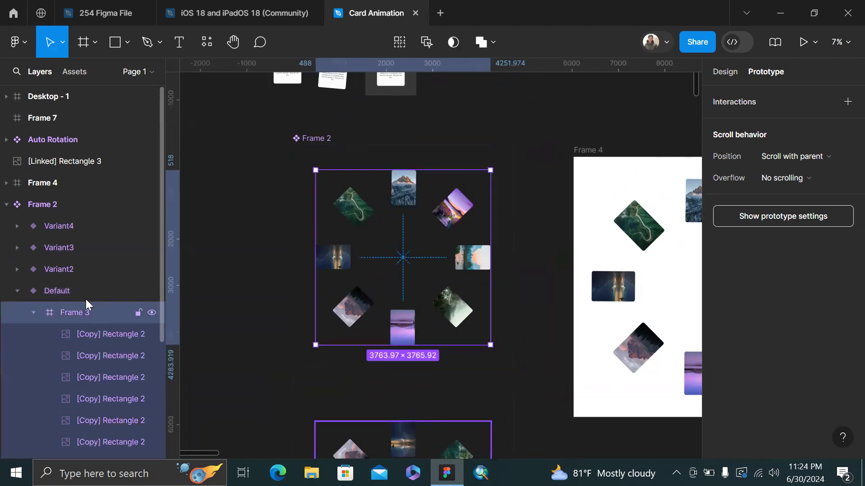
{"action": "left_click", "coordinate": [17, 291]}
Try rotating the Frame 3 photo ring clockwise about its centre, then undo it
{"action": "scroll", "coordinate": [443, 168], "scroll_direction": "down", "scroll_amount": 7}
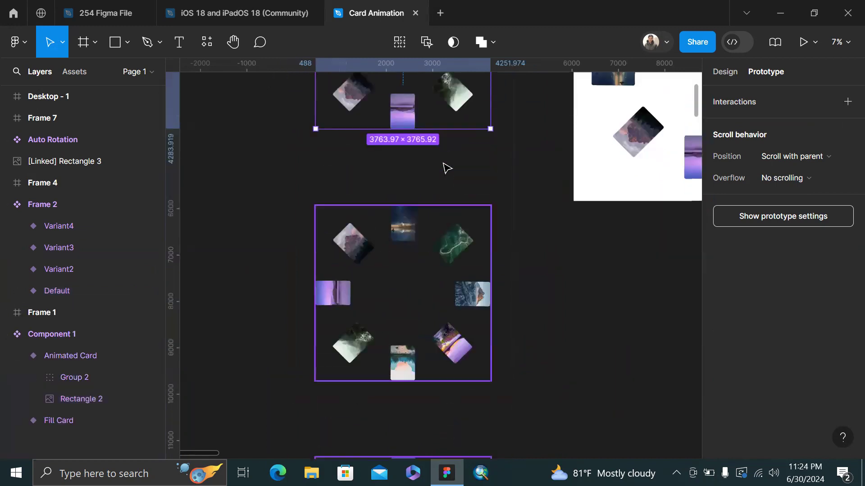
{"action": "scroll", "coordinate": [421, 132], "scroll_direction": "up", "scroll_amount": 7}
{"action": "left_click", "coordinate": [423, 218]}
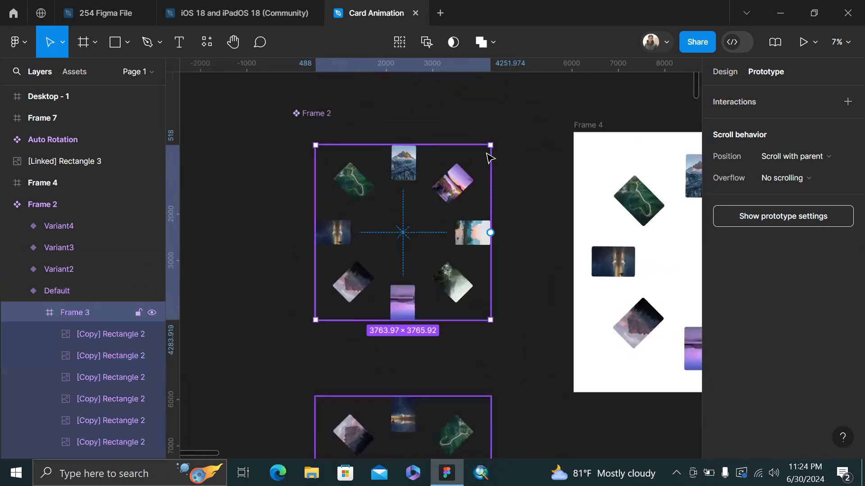
{"action": "left_click_drag", "start_coordinate": [496, 140], "coordinate": [497, 298]}
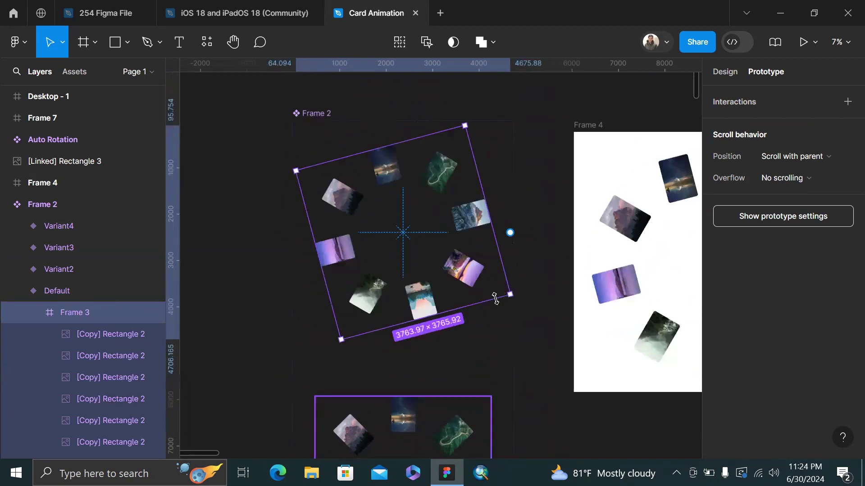
{"action": "key", "text": "ctrl+z"}
Zoom out to 6% so the white Frame 4 ring of eight cards shows whole
{"action": "scroll", "coordinate": [447, 196], "scroll_direction": "down", "scroll_amount": 5}
{"action": "scroll", "coordinate": [448, 196], "scroll_direction": "up", "scroll_amount": 6}
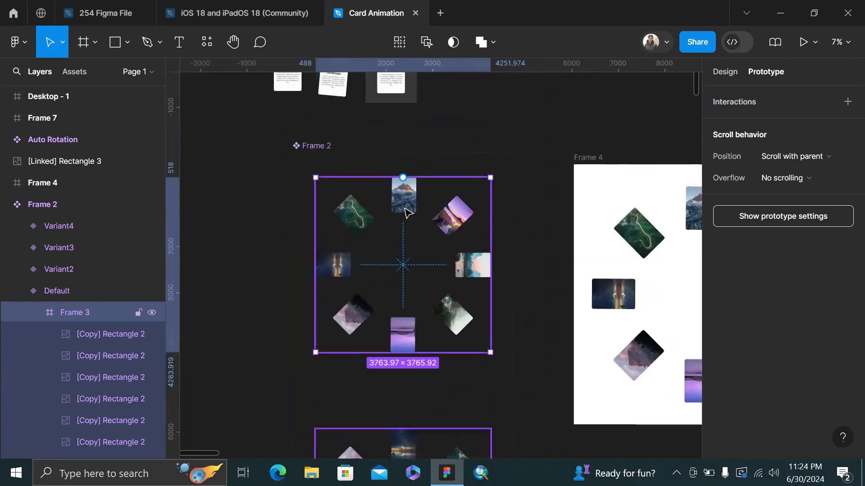
{"action": "scroll", "coordinate": [404, 192], "scroll_direction": "up", "scroll_amount": 3}
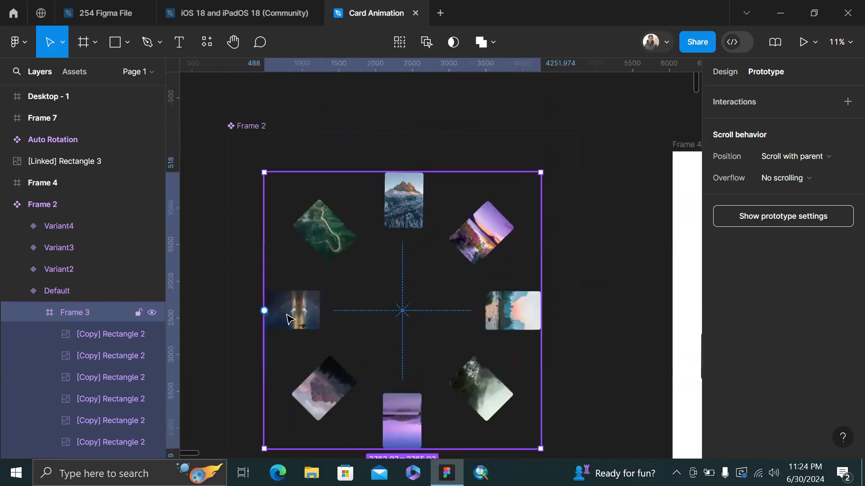
{"action": "scroll", "coordinate": [438, 243], "scroll_direction": "right", "scroll_amount": 8}
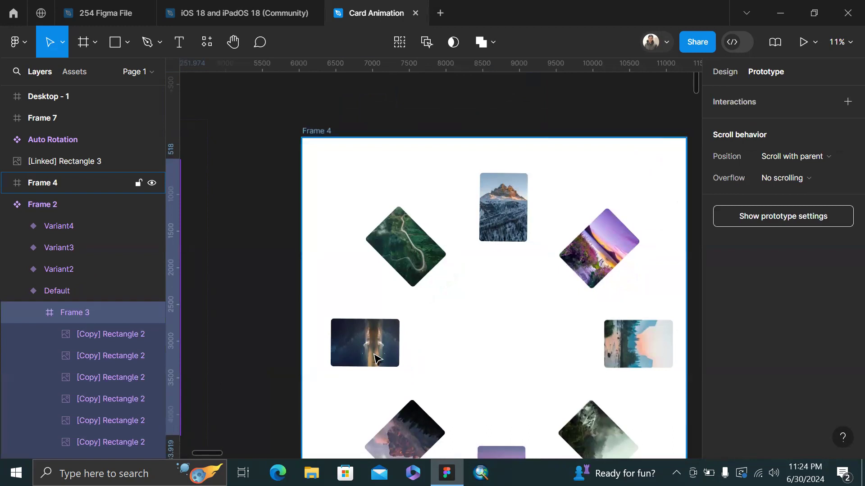
{"action": "scroll", "coordinate": [371, 345], "scroll_direction": "down", "scroll_amount": 3}
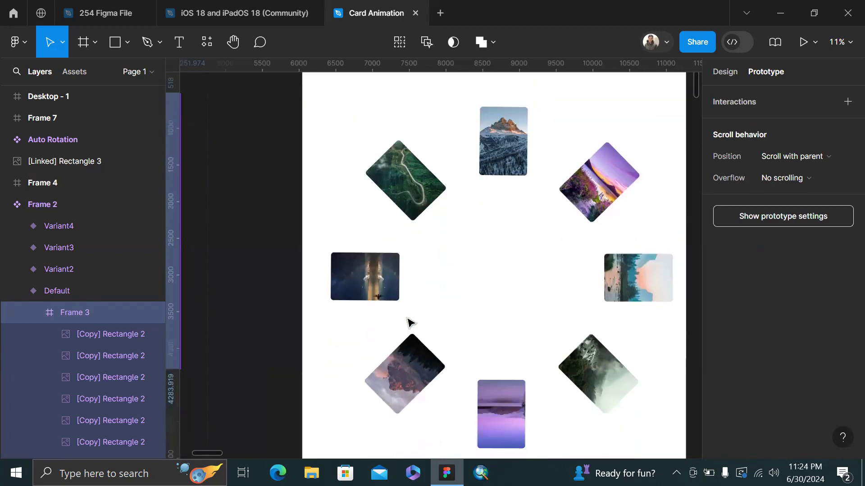
{"action": "scroll", "coordinate": [520, 144], "scroll_direction": "down", "scroll_amount": 5}
Select the white Frame 4, then reselect the Default variant of the photo ring
{"action": "left_click", "coordinate": [519, 144]}
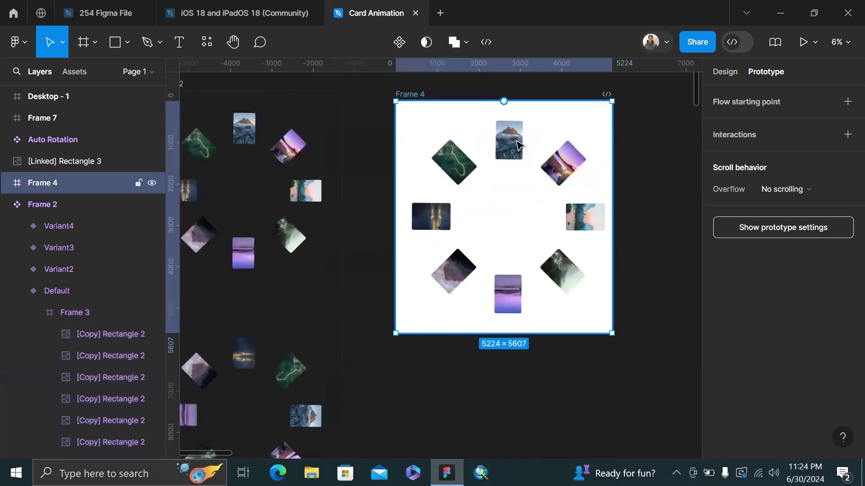
{"action": "scroll", "coordinate": [430, 182], "scroll_direction": "left", "scroll_amount": 3}
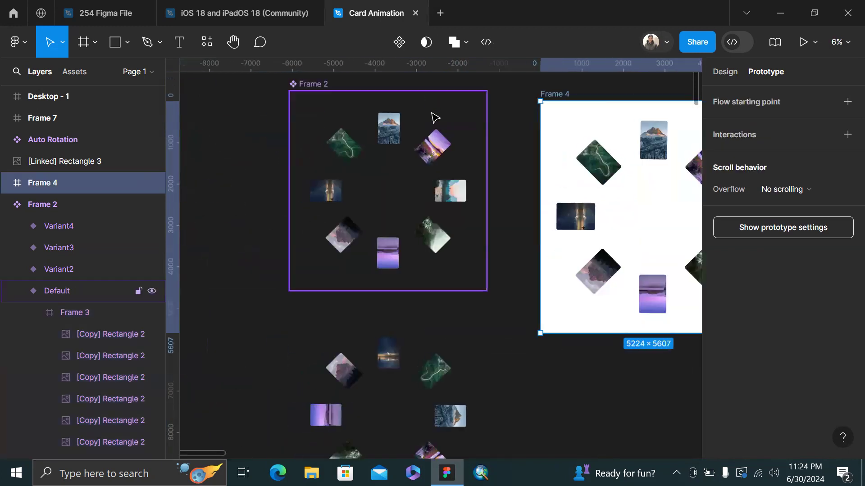
{"action": "left_click", "coordinate": [399, 135]}
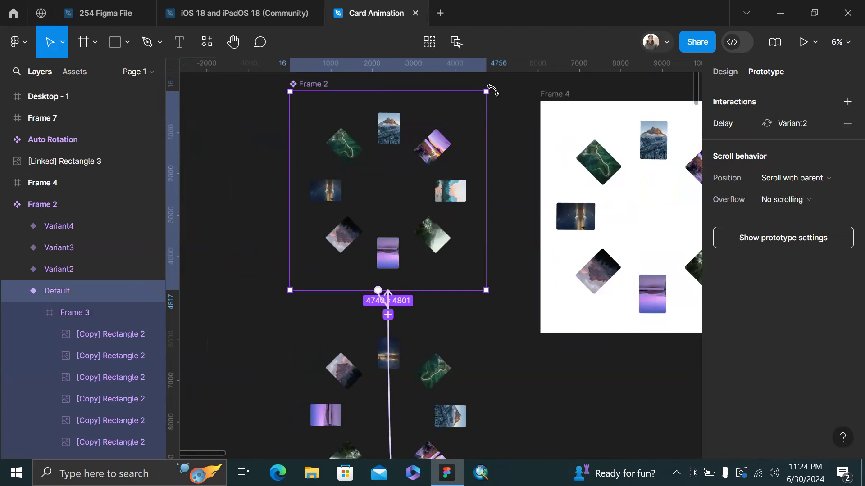
{"action": "left_click_drag", "start_coordinate": [492, 90], "coordinate": [454, 139]}
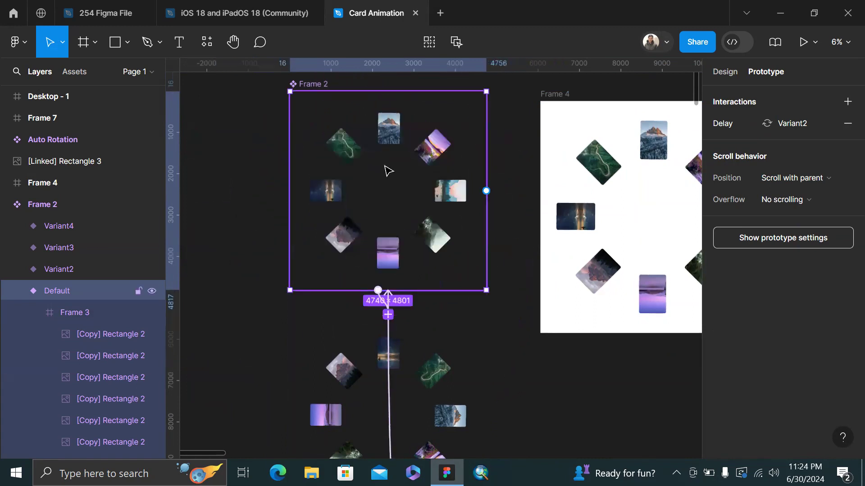
{"action": "left_click", "coordinate": [259, 194]}
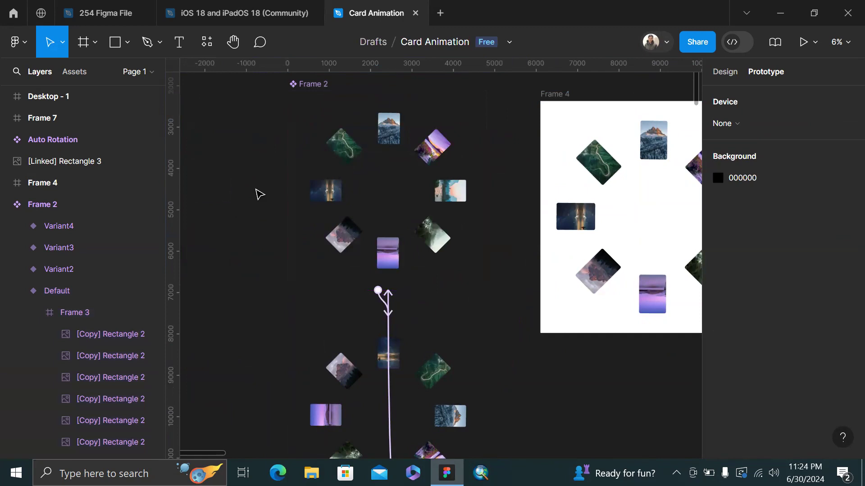
{"action": "scroll", "coordinate": [407, 102], "scroll_direction": "down", "scroll_amount": 1}
{"action": "left_click", "coordinate": [409, 101]}
{"action": "scroll", "coordinate": [421, 243], "scroll_direction": "down", "scroll_amount": 4}
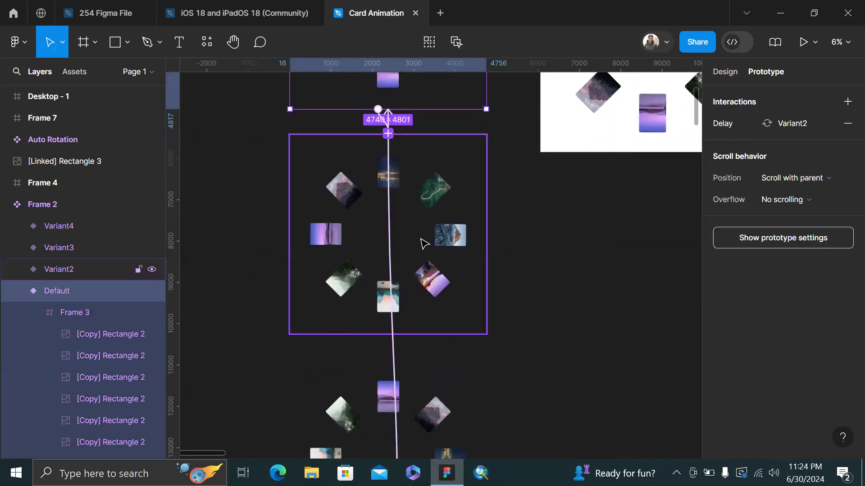
Check the Delay interactions of Variant2, Variant3 and Variant4, confirming Variant4 loops back to Default
{"action": "left_click", "coordinate": [420, 249]}
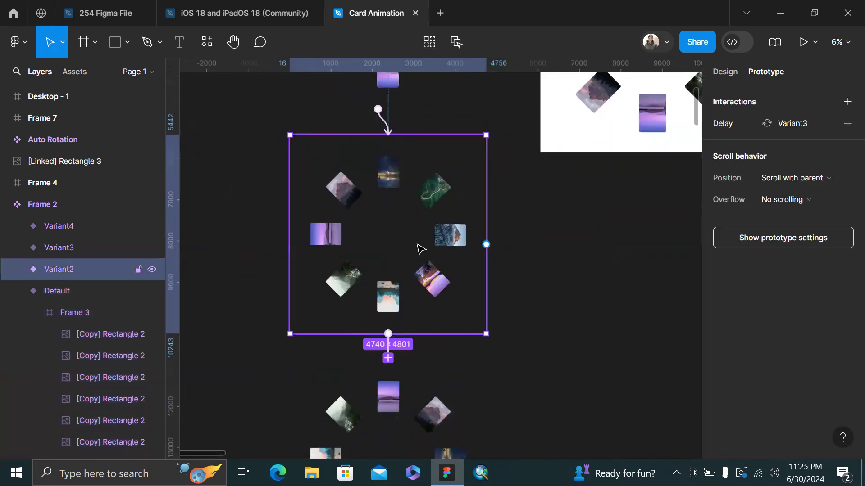
{"action": "scroll", "coordinate": [427, 361], "scroll_direction": "down", "scroll_amount": 2}
{"action": "left_click", "coordinate": [427, 361]}
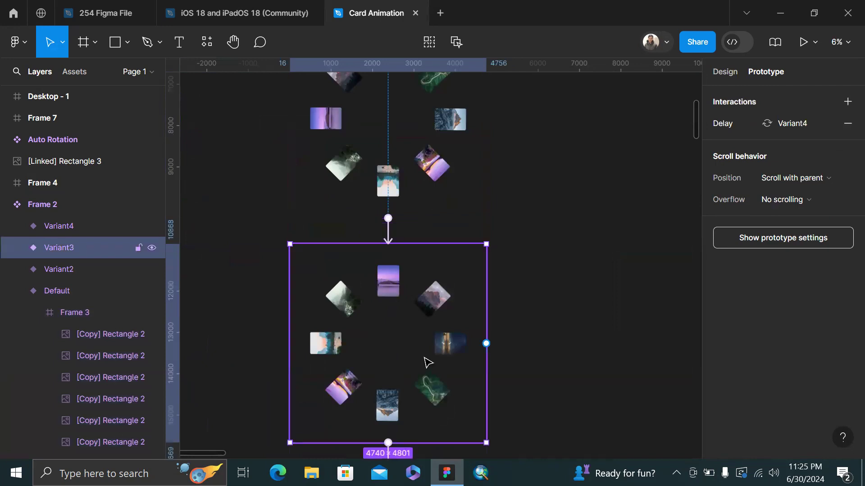
{"action": "scroll", "coordinate": [428, 363], "scroll_direction": "down", "scroll_amount": 6}
{"action": "scroll", "coordinate": [423, 270], "scroll_direction": "down", "scroll_amount": 5}
{"action": "left_click", "coordinate": [416, 148]}
{"action": "scroll", "coordinate": [417, 158], "scroll_direction": "up", "scroll_amount": 4}
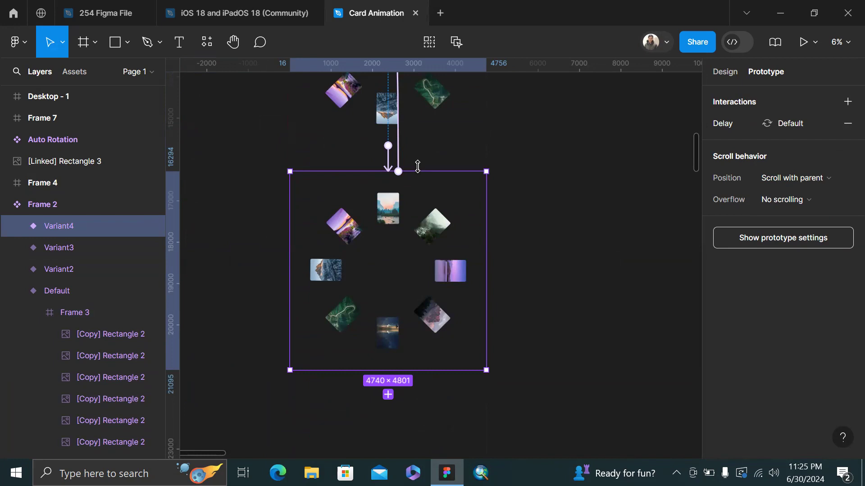
{"action": "scroll", "coordinate": [418, 171], "scroll_direction": "up", "scroll_amount": 15}
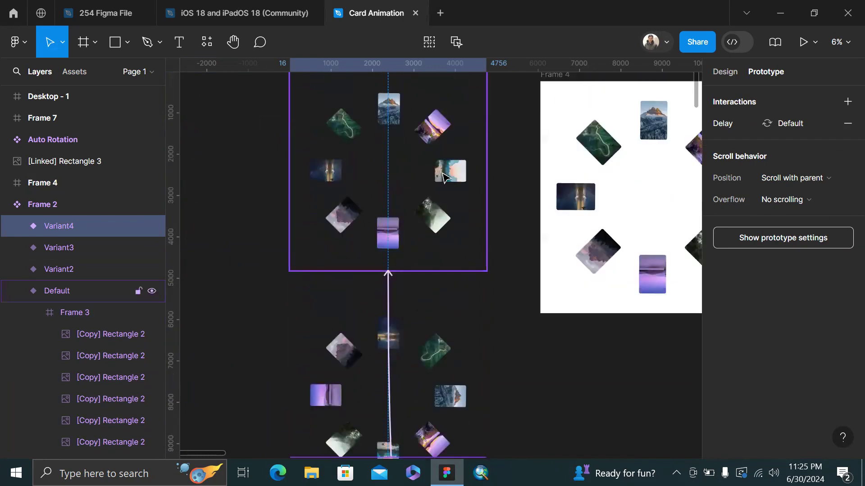
Open the Default variant's transition: after 1ms, Smart animate to Variant2, Linear, 9000ms
{"action": "left_click", "coordinate": [427, 212]}
{"action": "scroll", "coordinate": [398, 272], "scroll_direction": "up", "scroll_amount": 5}
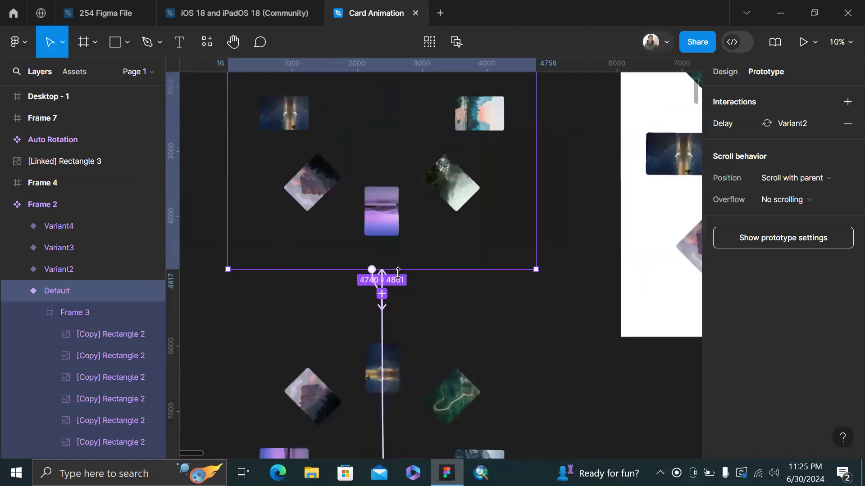
{"action": "left_click", "coordinate": [359, 309]}
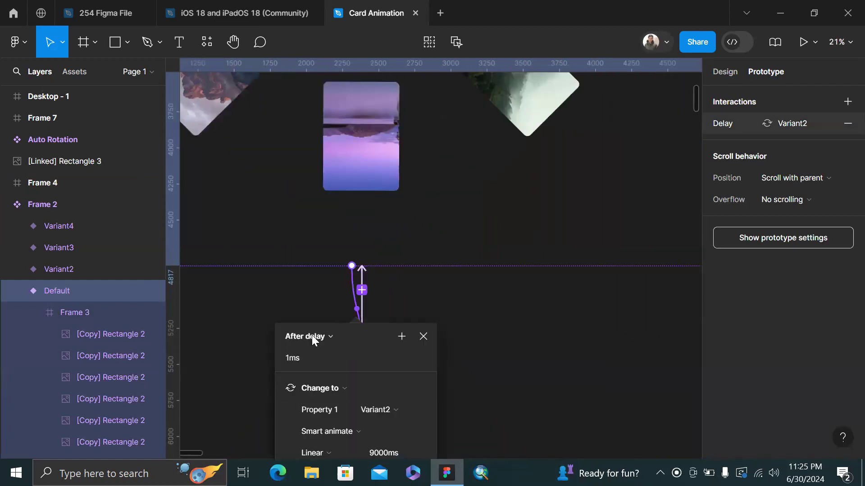
Move the transition details beside the cards, then close them by selecting Variant3
{"action": "left_click_drag", "start_coordinate": [363, 336], "coordinate": [504, 156]}
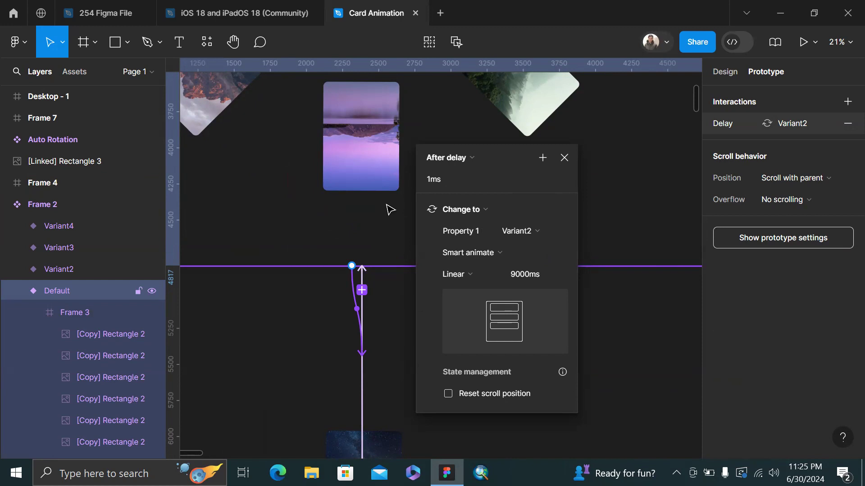
{"action": "scroll", "coordinate": [415, 169], "scroll_direction": "down", "scroll_amount": 10}
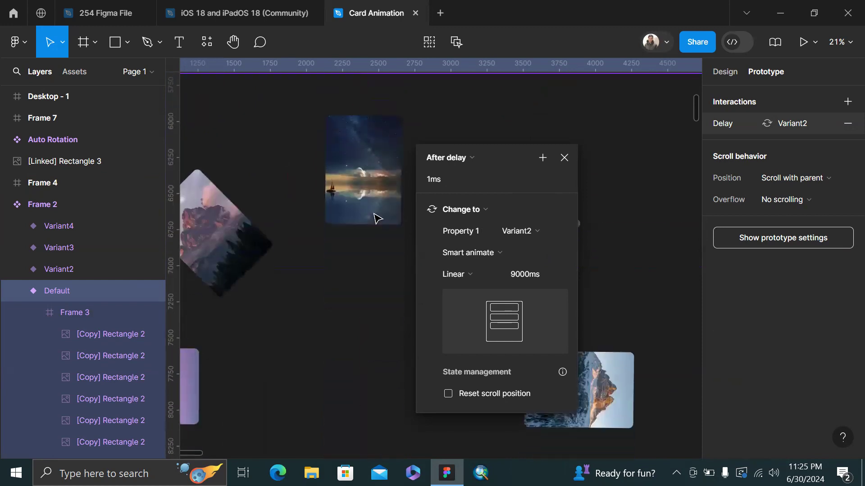
{"action": "scroll", "coordinate": [377, 267], "scroll_direction": "down", "scroll_amount": 8}
{"action": "scroll", "coordinate": [377, 266], "scroll_direction": "down", "scroll_amount": 4}
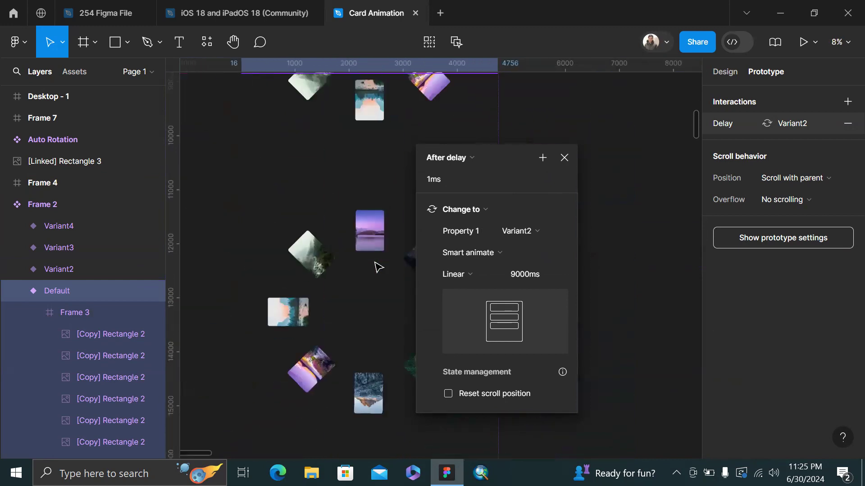
{"action": "left_click", "coordinate": [369, 268]}
Clear the selection, zoom out to 5%, and select Frame 4
{"action": "scroll", "coordinate": [396, 360], "scroll_direction": "down", "scroll_amount": 5}
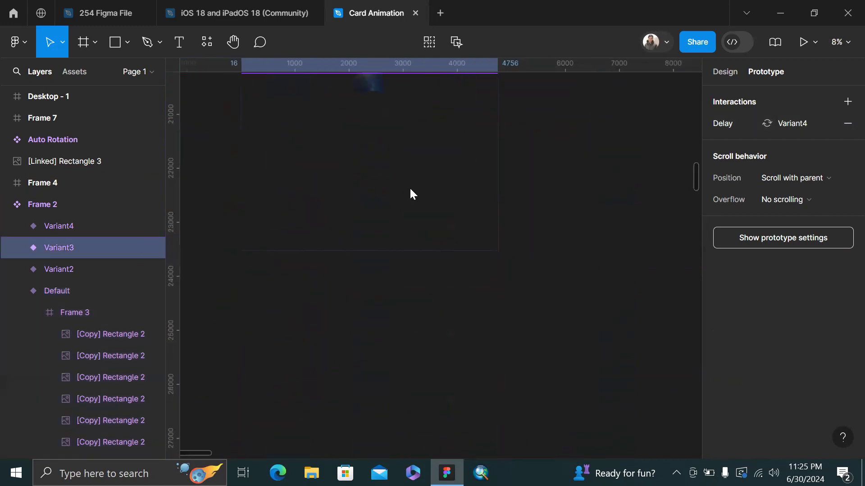
{"action": "scroll", "coordinate": [428, 247], "scroll_direction": "up", "scroll_amount": 5}
{"action": "left_click", "coordinate": [683, 207]}
{"action": "scroll", "coordinate": [683, 207], "scroll_direction": "up", "scroll_amount": 7}
{"action": "scroll", "coordinate": [683, 207], "scroll_direction": "right", "scroll_amount": 2}
{"action": "scroll", "coordinate": [684, 207], "scroll_direction": "down", "scroll_amount": 3}
{"action": "scroll", "coordinate": [682, 207], "scroll_direction": "up", "scroll_amount": 5}
{"action": "scroll", "coordinate": [682, 207], "scroll_direction": "right", "scroll_amount": 2}
{"action": "left_click", "coordinate": [491, 277]}
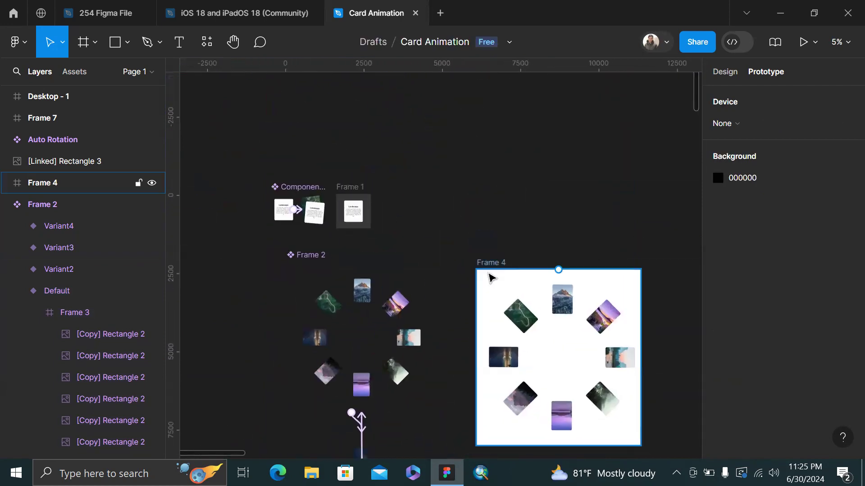
Preview Frame 4's rotating photo ring with Shift+Space in an enlarged window, then close it
{"action": "left_click", "coordinate": [492, 267]}
{"action": "key", "text": "shift+space"}
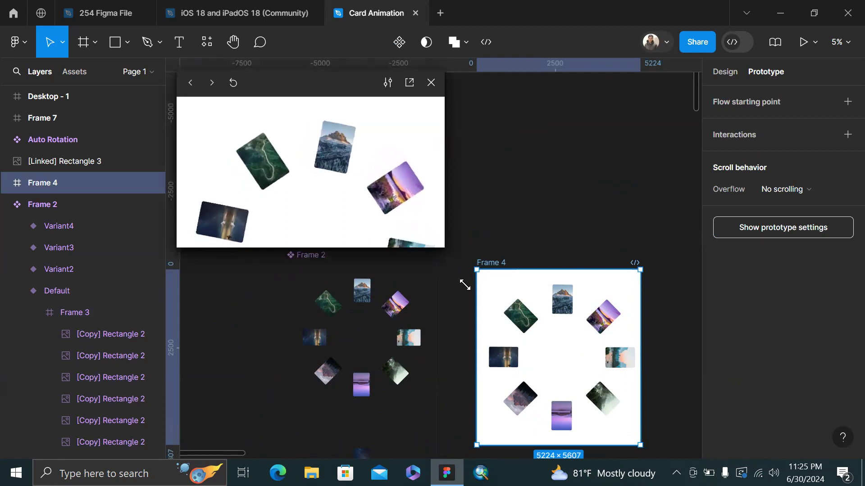
{"action": "left_click_drag", "start_coordinate": [441, 249], "coordinate": [567, 464]}
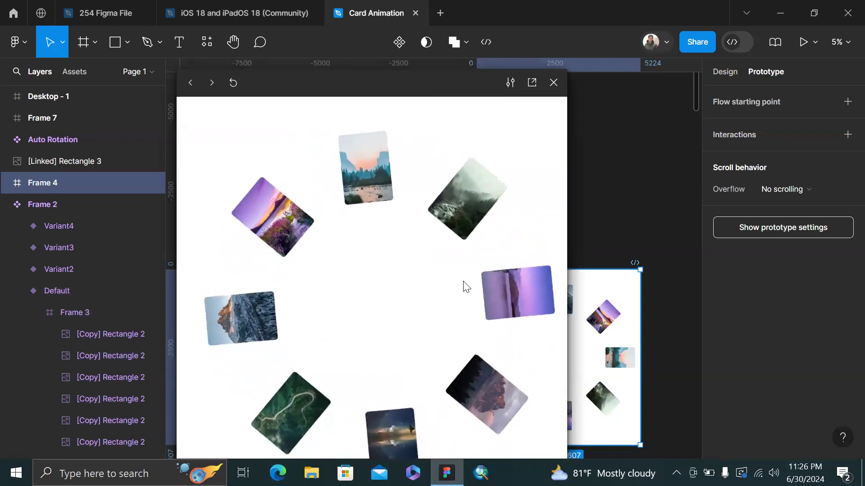
{"action": "left_click", "coordinate": [552, 83]}
Deselect Frame 4 and switch to the 254 Figma File document
{"action": "scroll", "coordinate": [563, 231], "scroll_direction": "down", "scroll_amount": 3}
{"action": "left_click", "coordinate": [563, 231]}
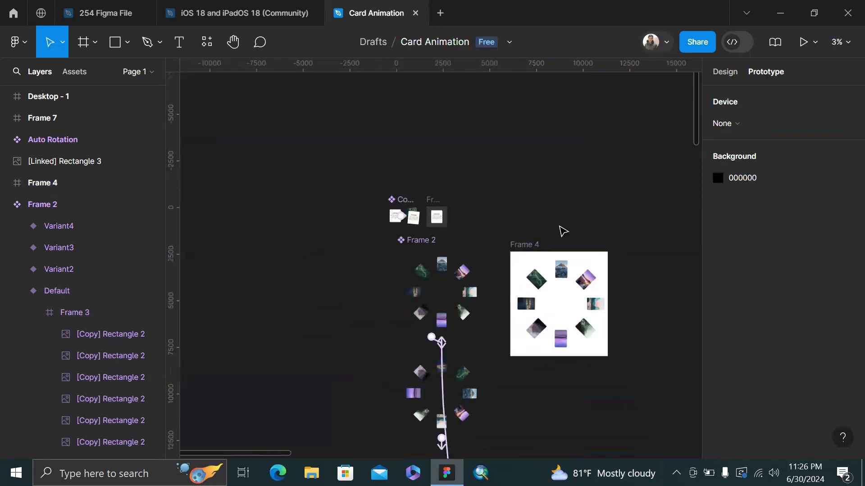
{"action": "scroll", "coordinate": [569, 211], "scroll_direction": "right", "scroll_amount": 2}
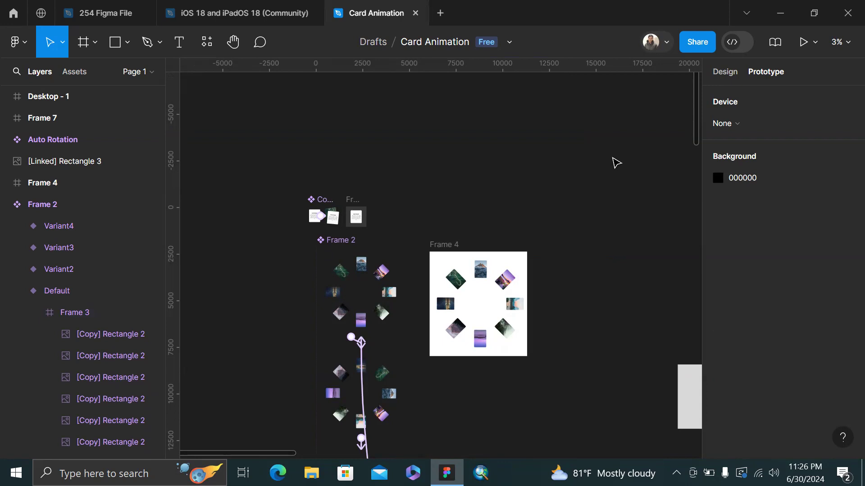
{"action": "left_click", "coordinate": [119, 9]}
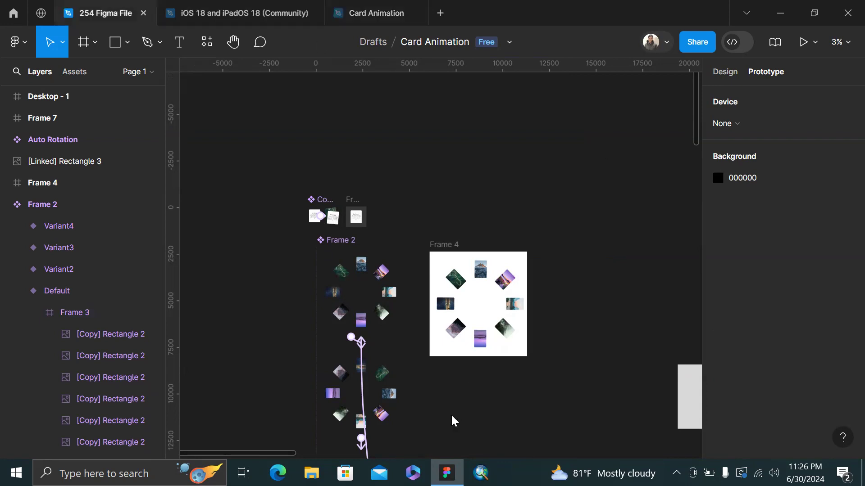